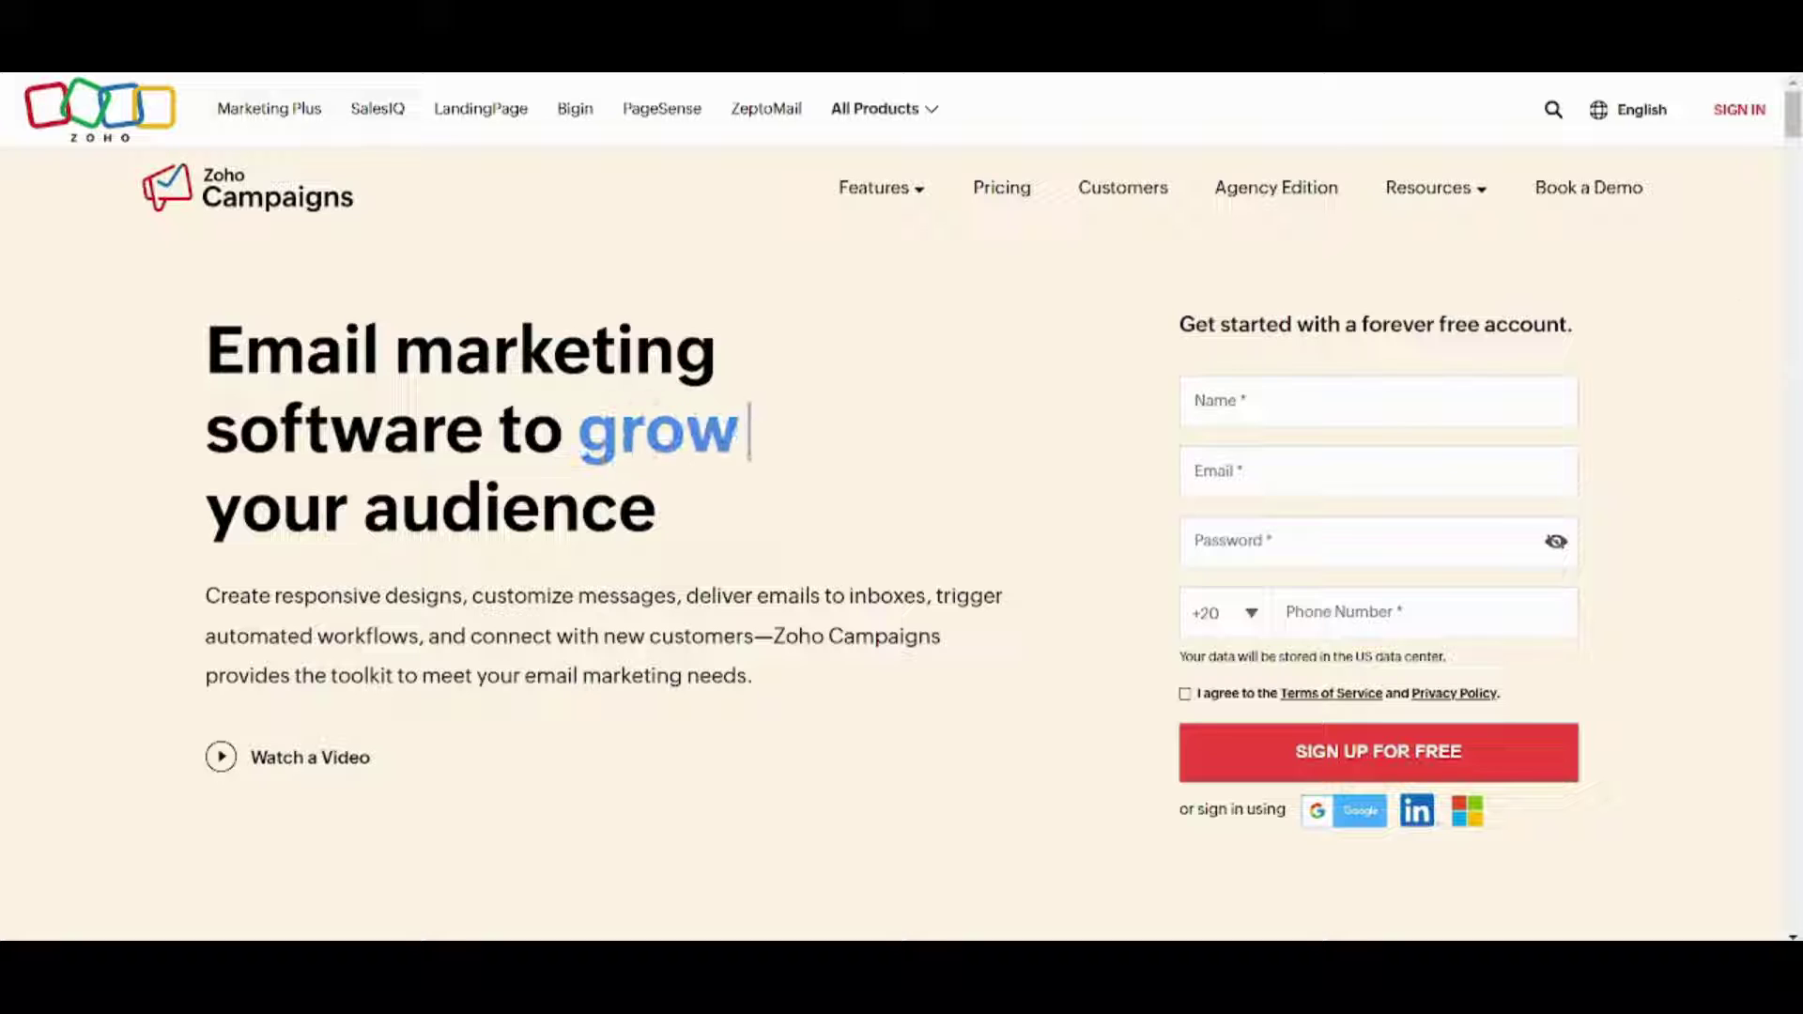
Sign in to Zoho Campaigns with a Google account and skip the Manage your Domains prompt.
left_click(1745, 112)
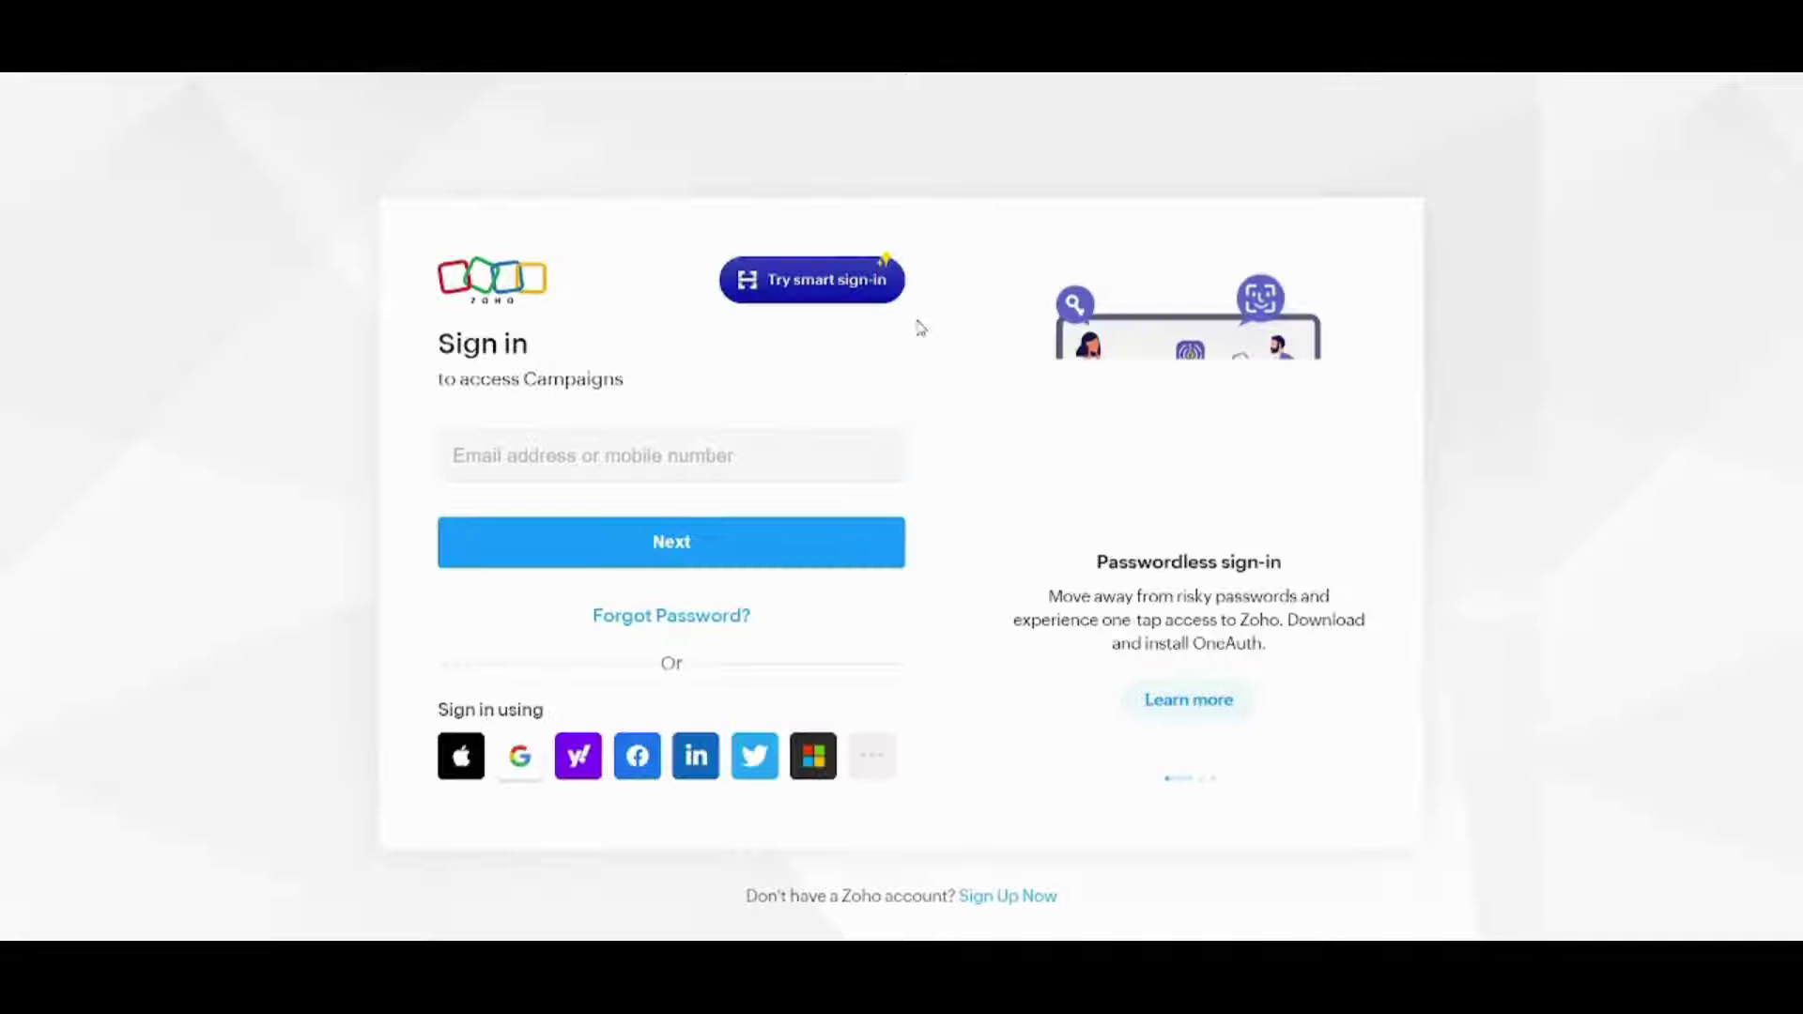
left_click(519, 757)
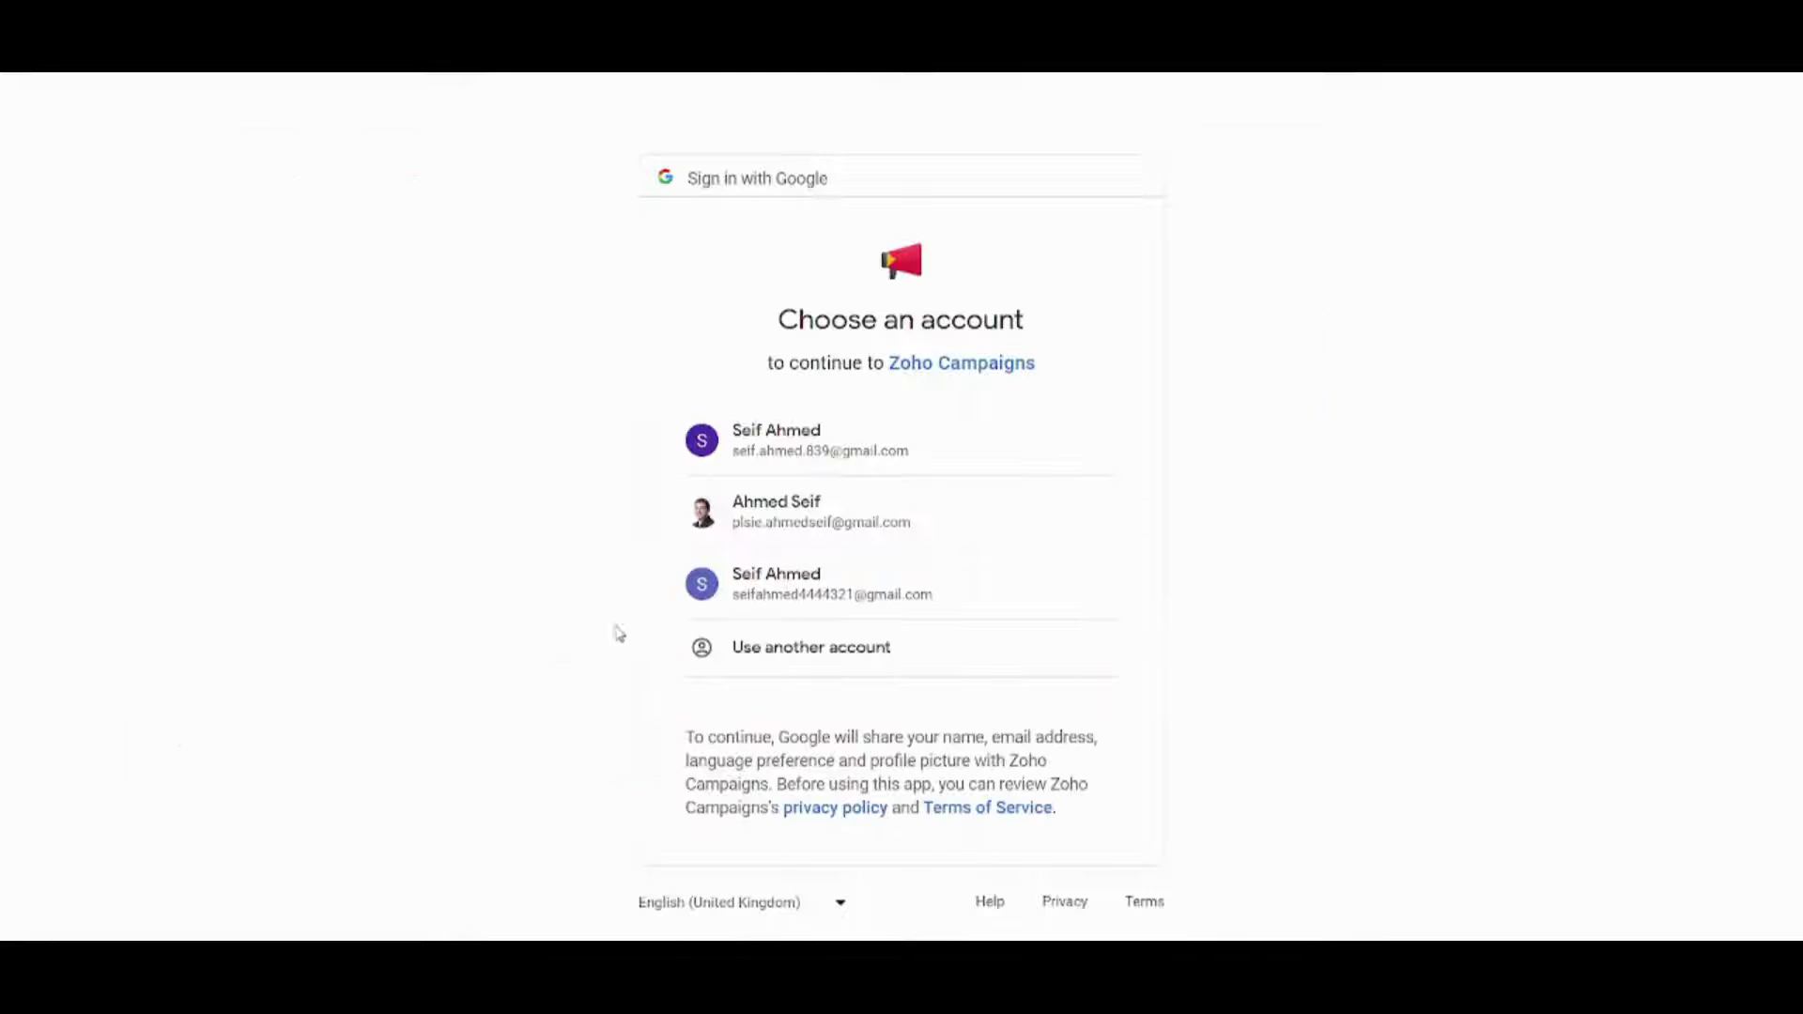
left_click(759, 617)
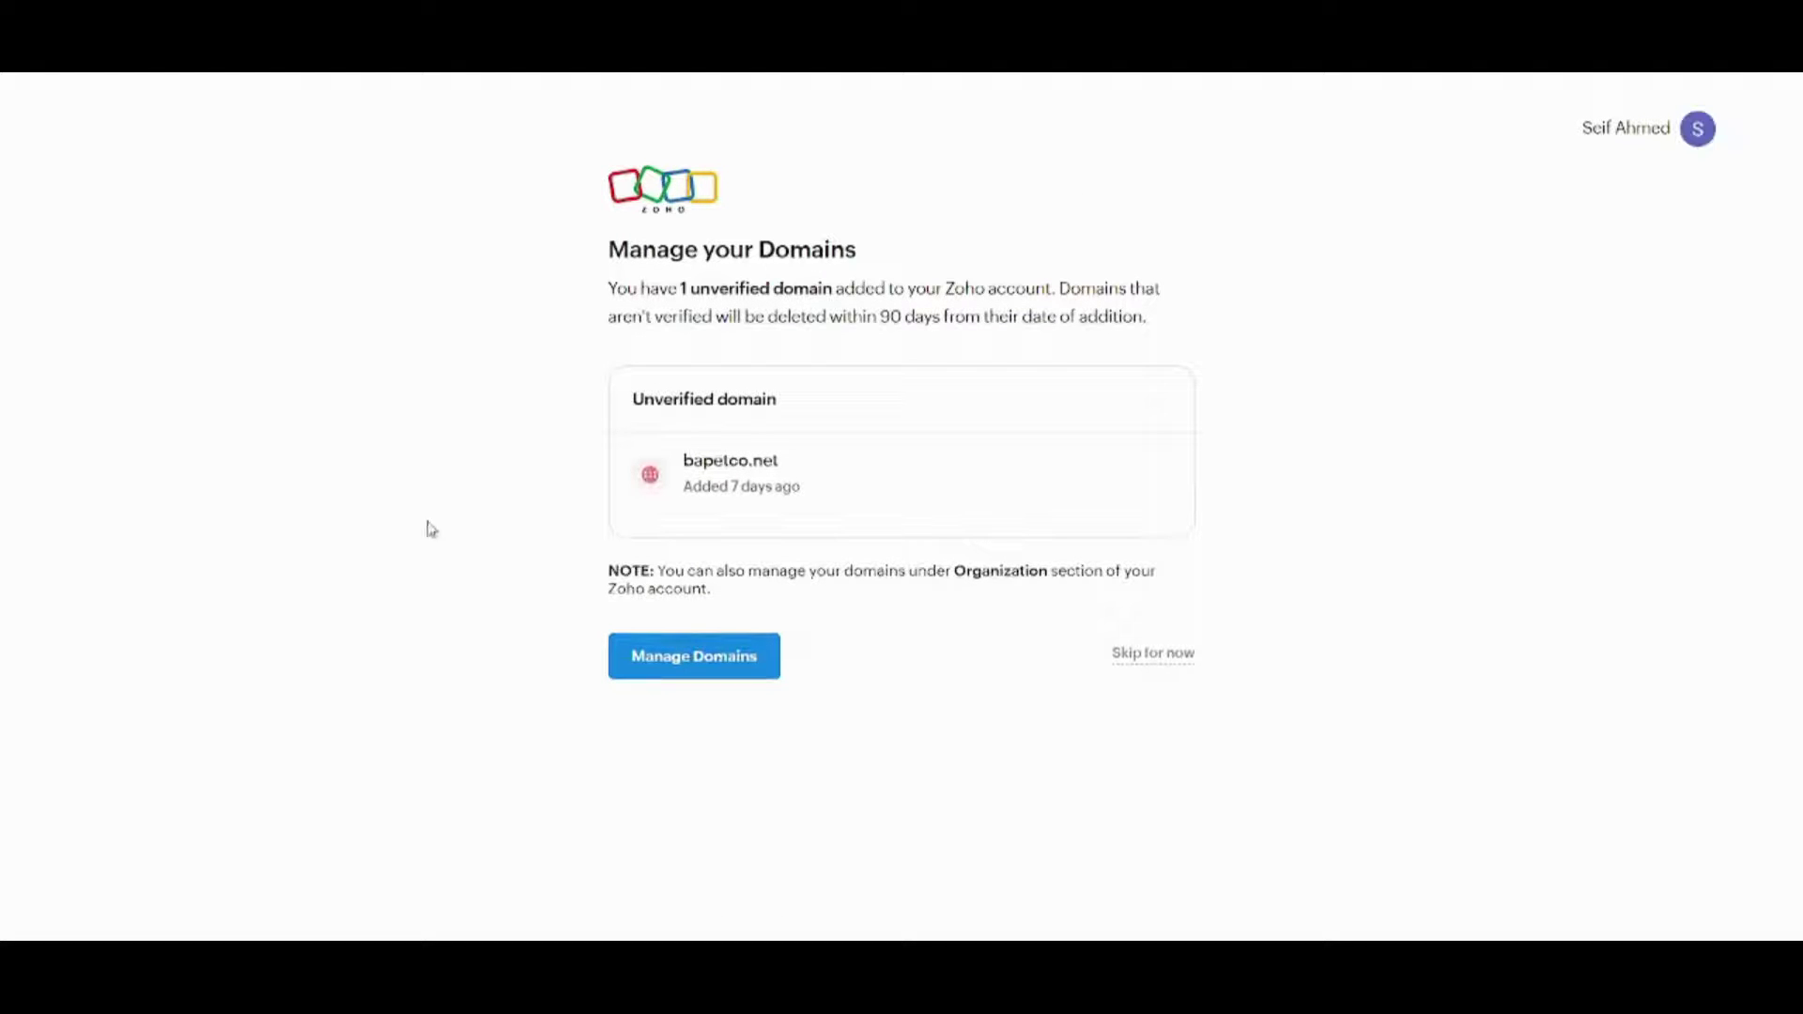
left_click(1134, 667)
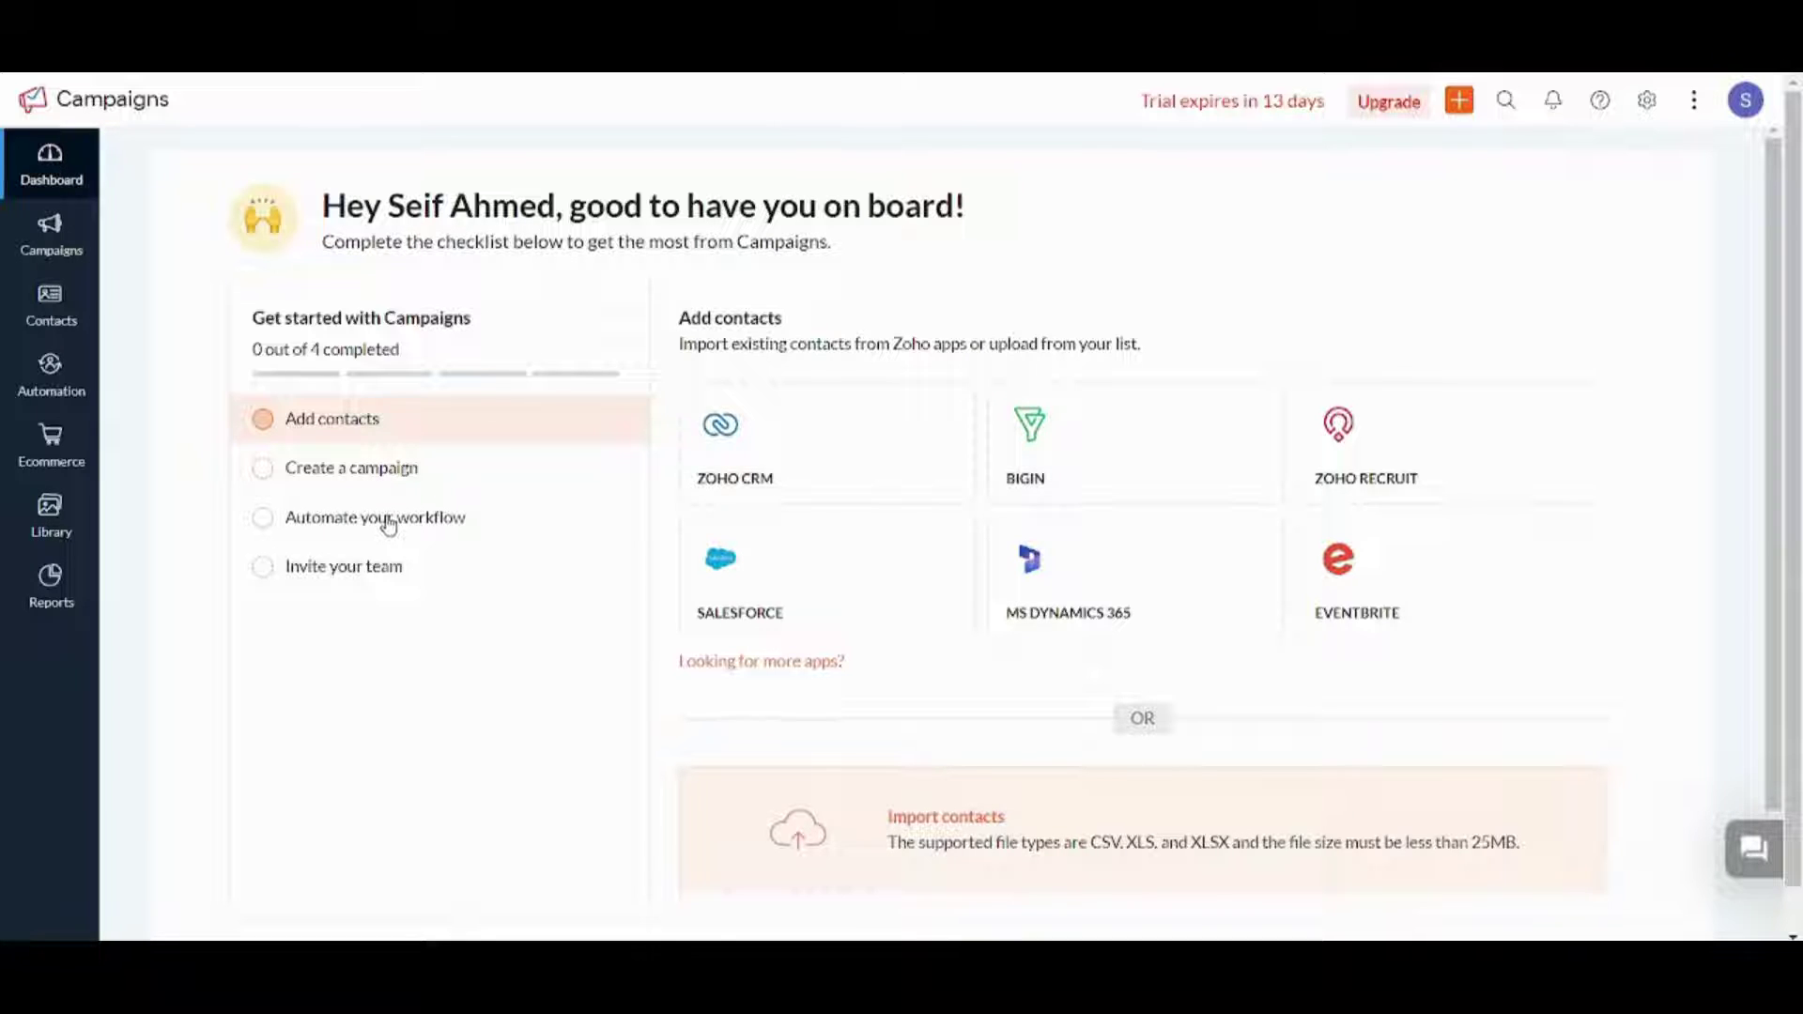
From Manage Lists, create and save a new contact list named 'New Subcribers'.
left_click(75, 309)
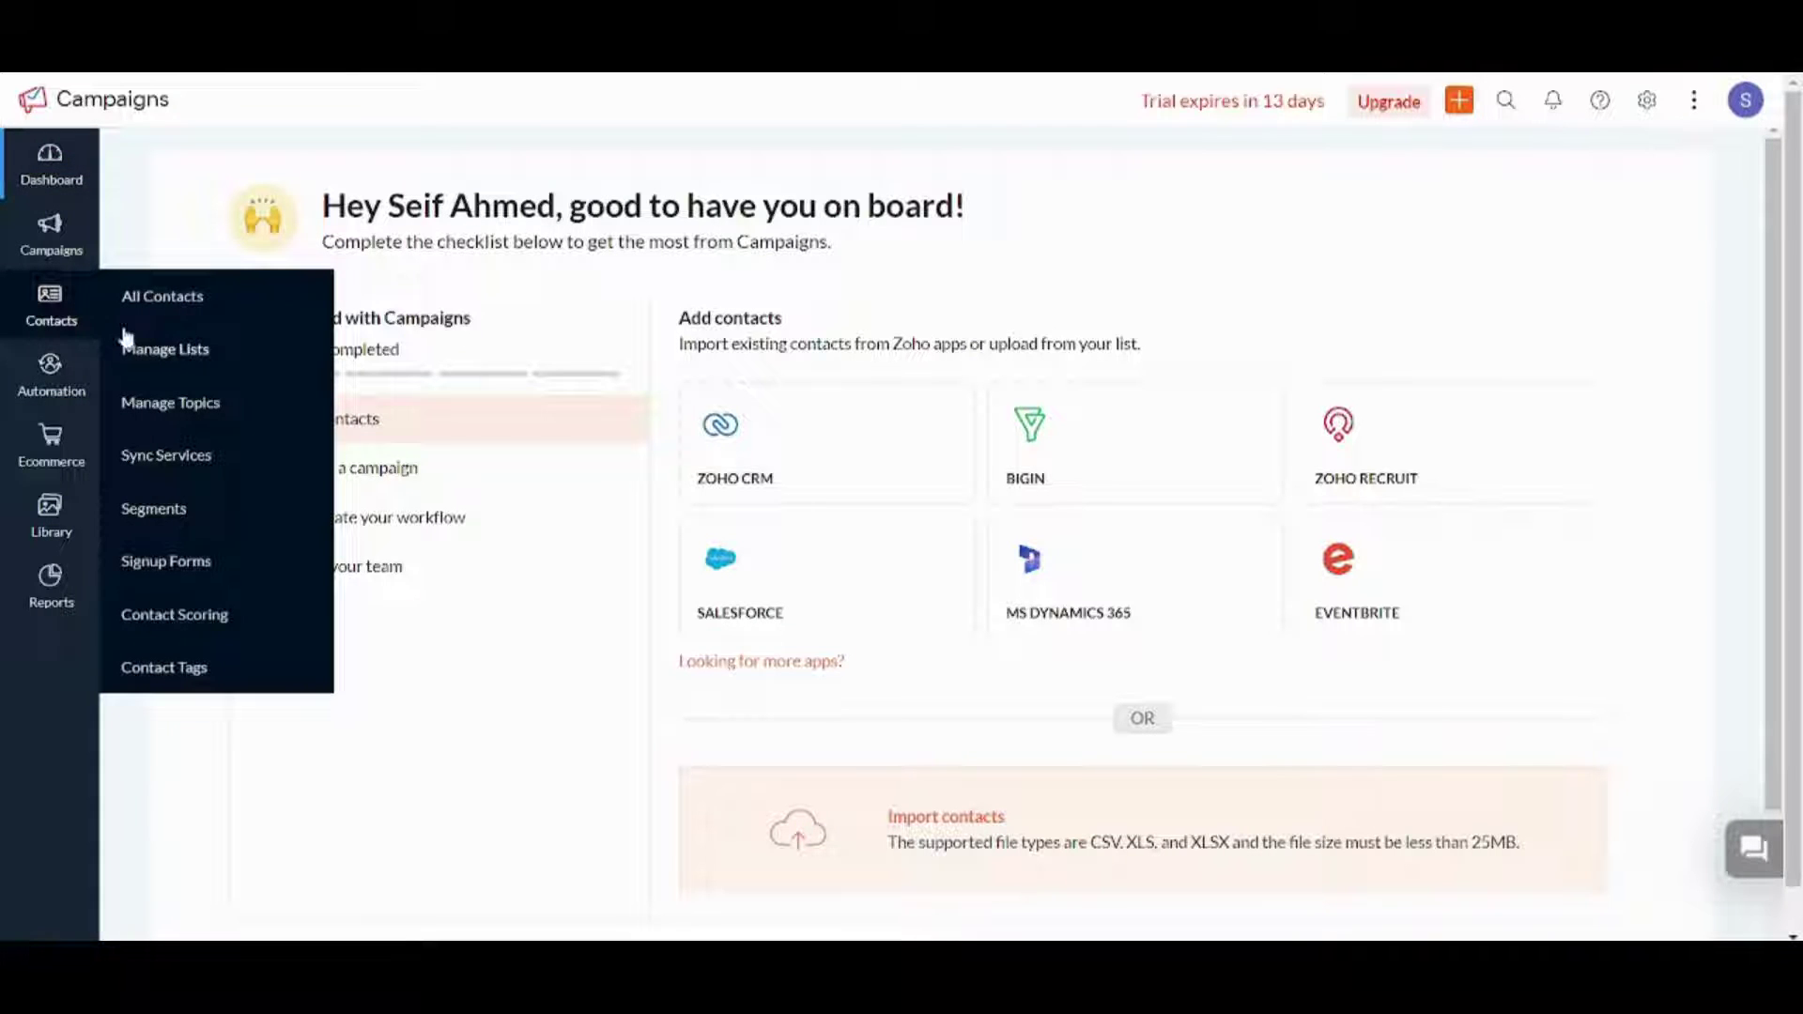
left_click(204, 351)
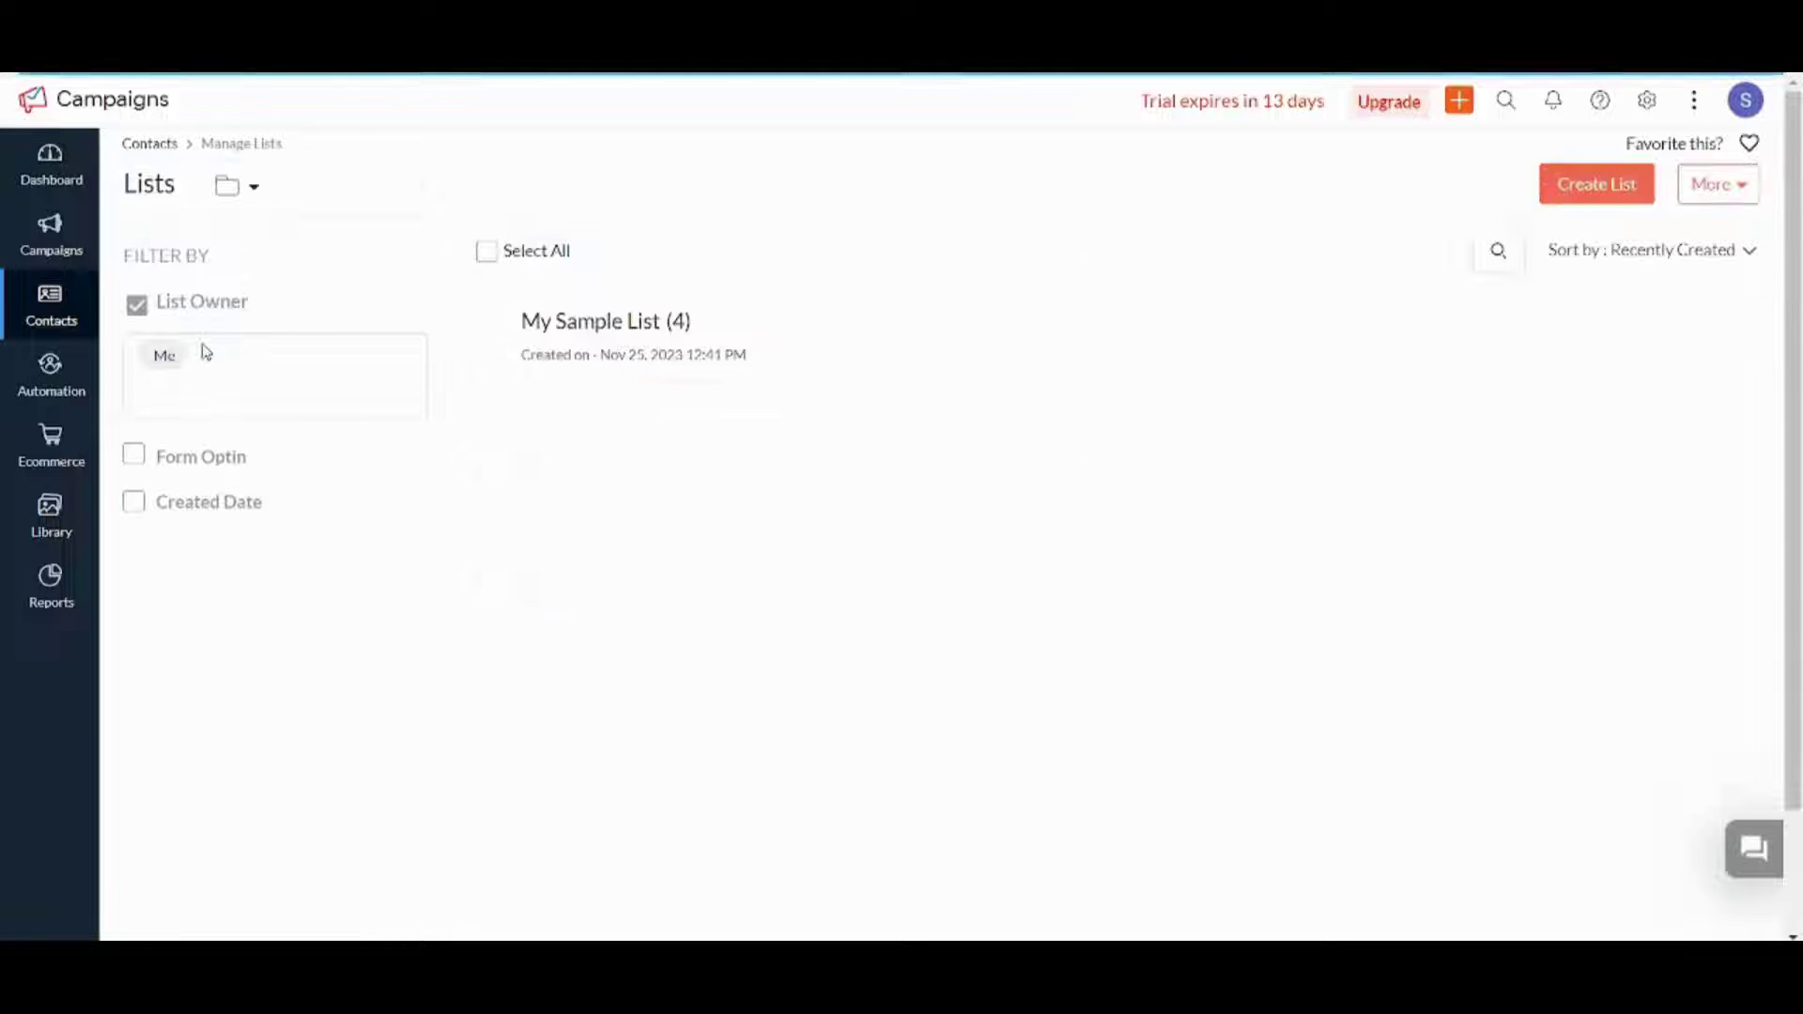
left_click(1572, 187)
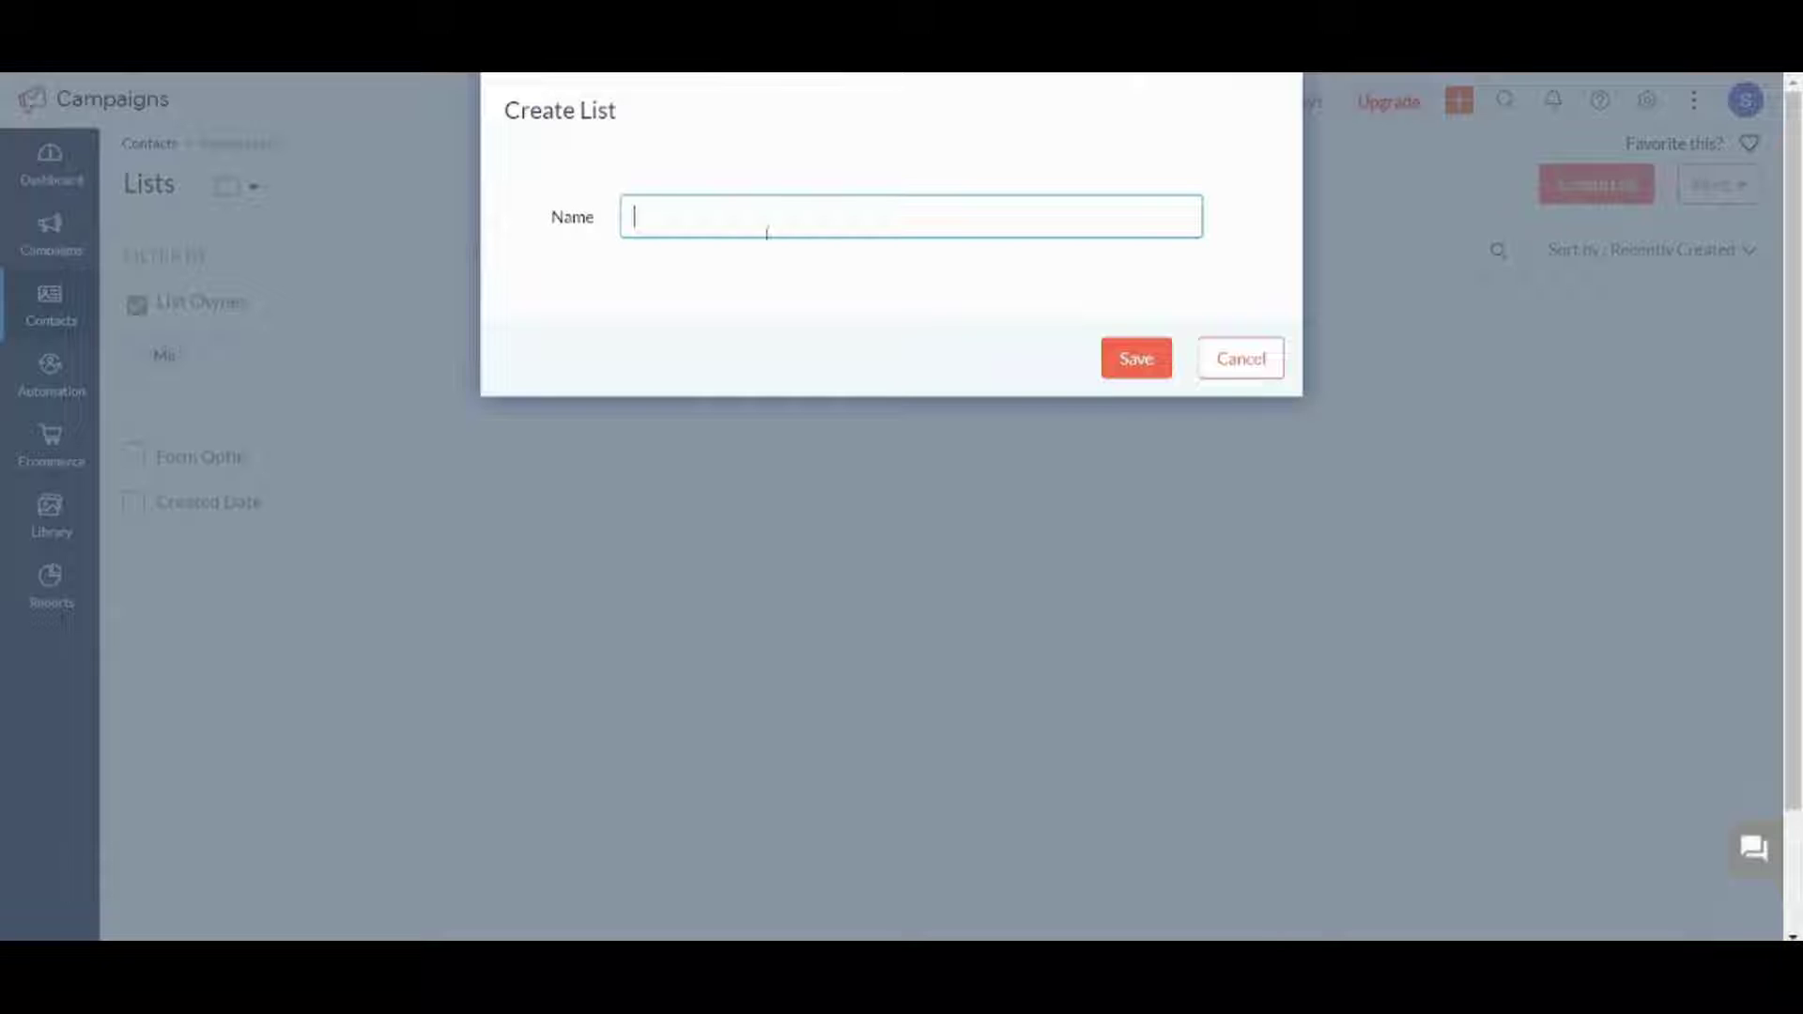
type("Tutoria")
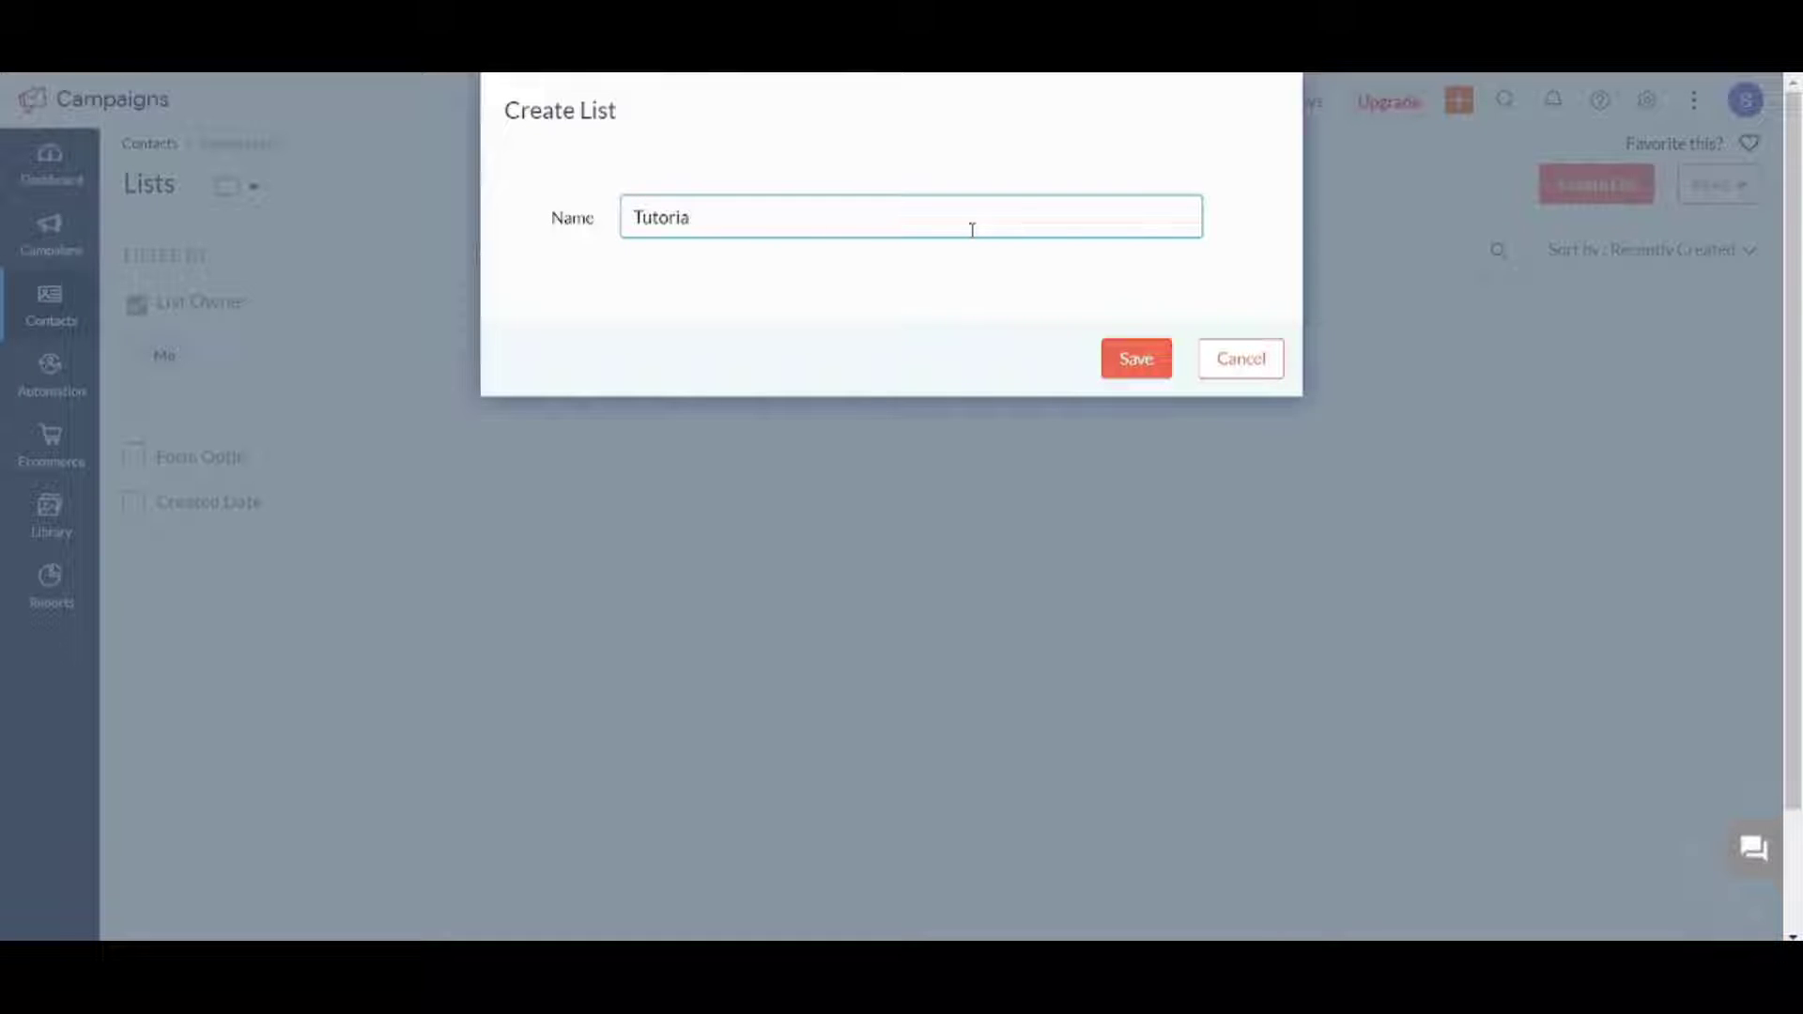
key("BackSpace")
key("BackSpace")
key("BackSpace")
key("BackSpace")
key("BackSpace")
key("BackSpace")
key("BackSpace")
type("Nre Subcribers")
left_click(1164, 369)
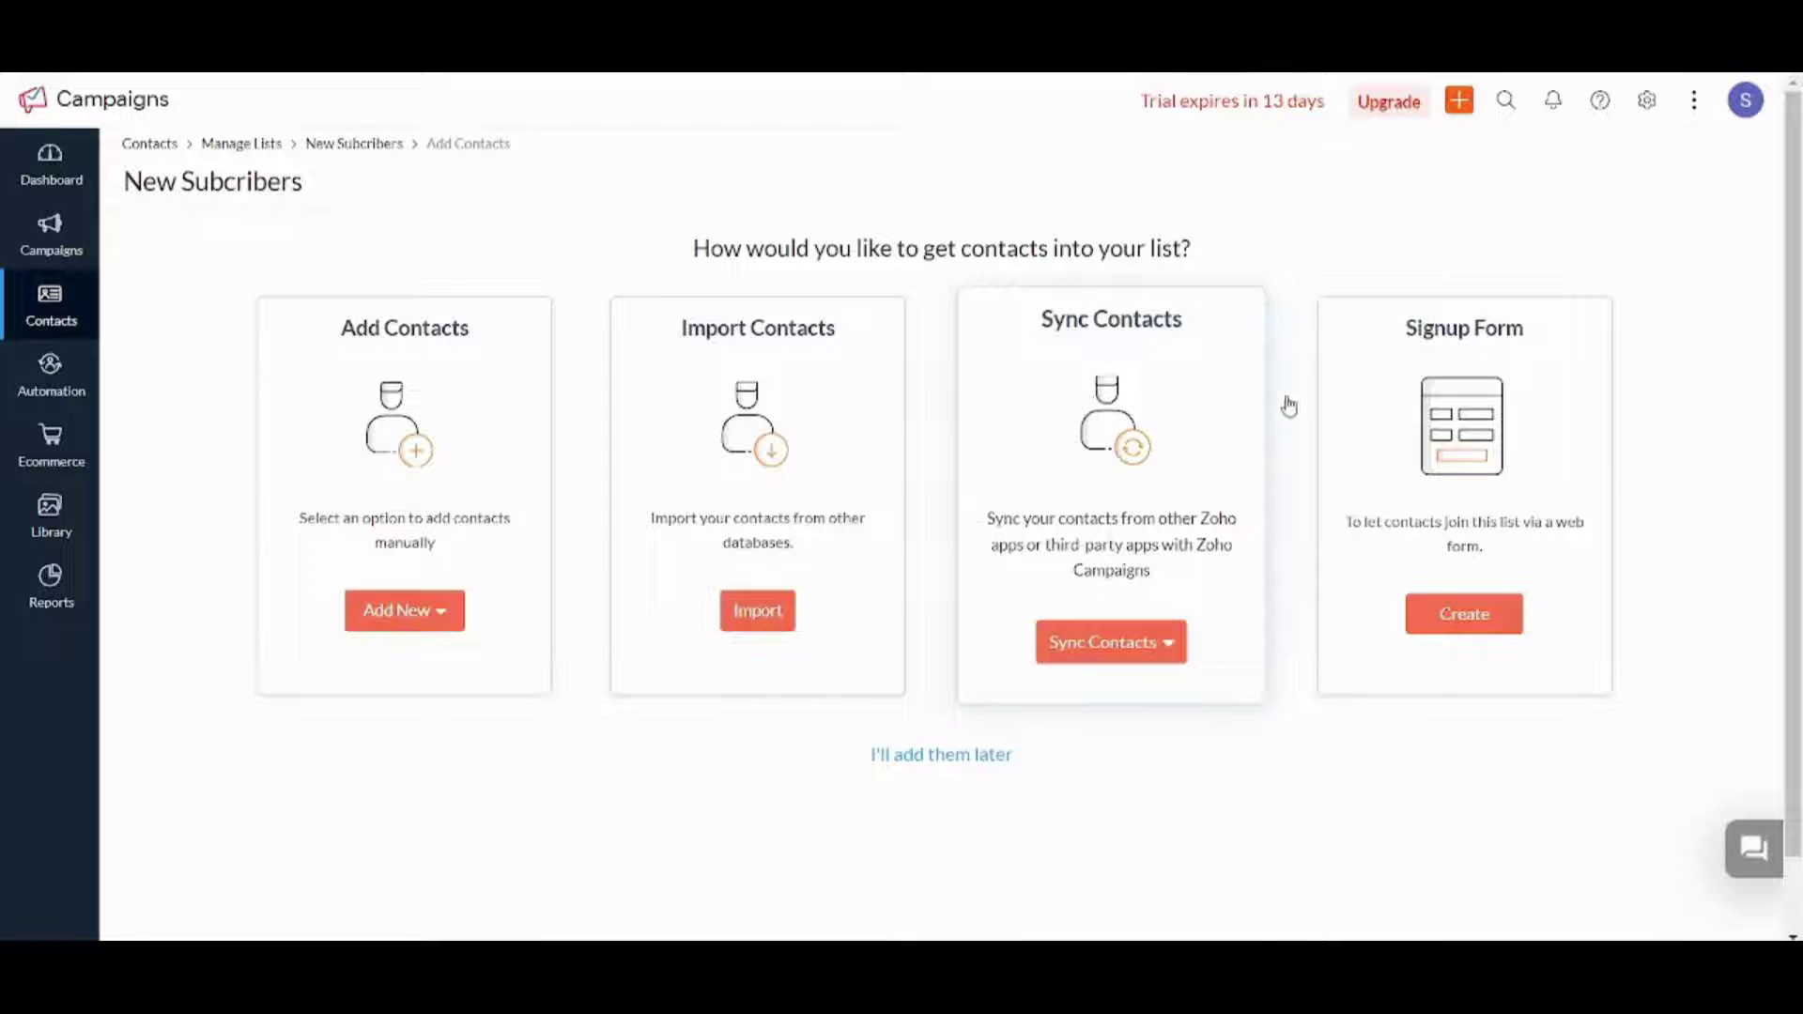
Open the Multiple Contacts form and fill in one contact's email and names.
left_click(435, 622)
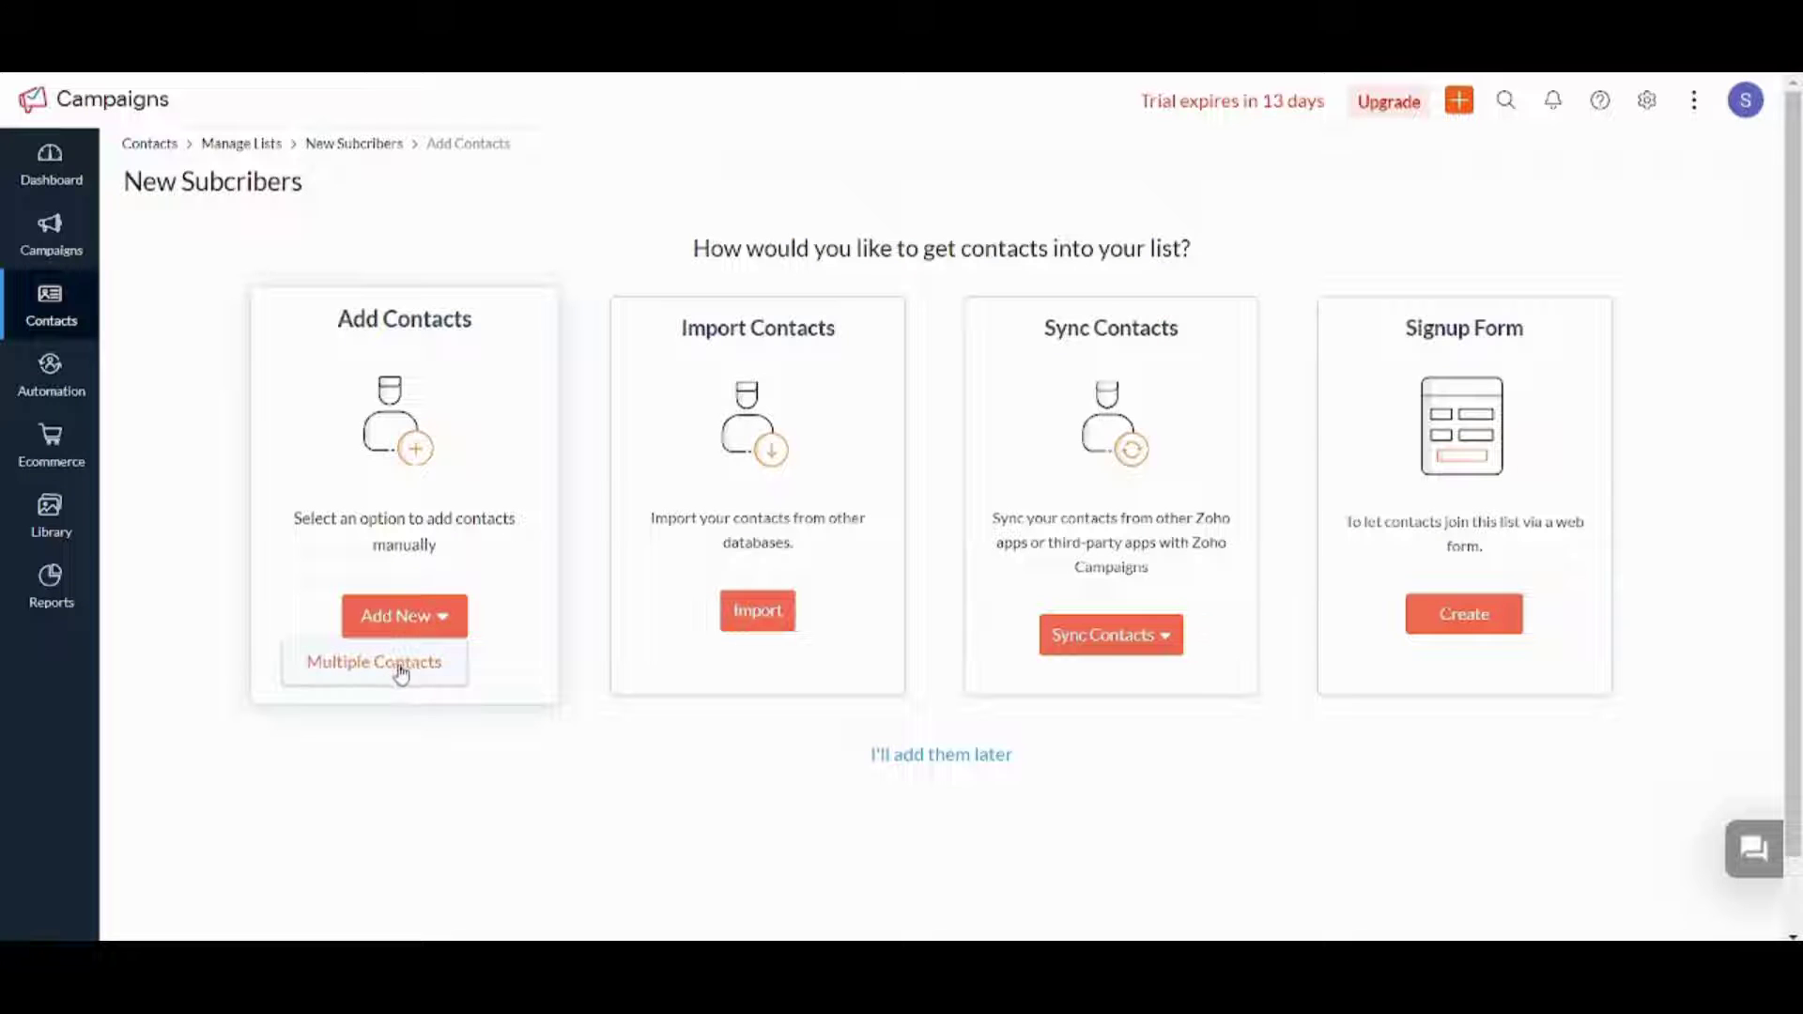
left_click(400, 633)
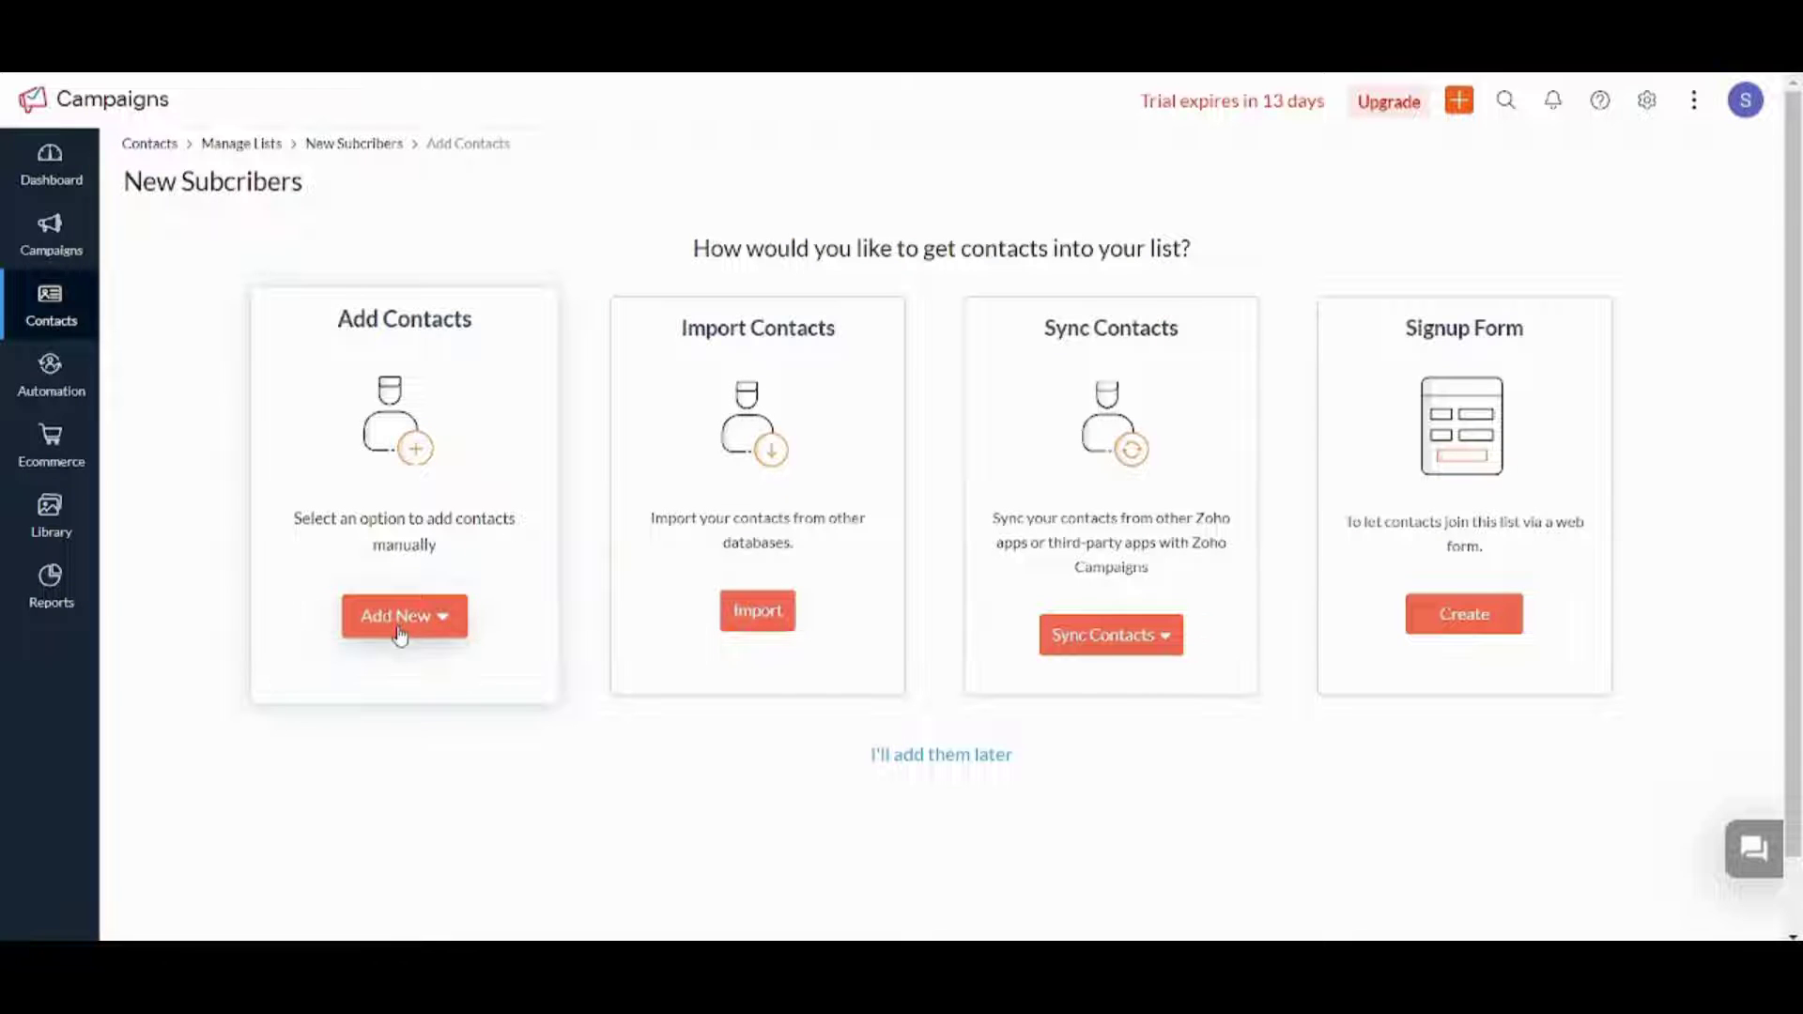
left_click(400, 634)
left_click(402, 660)
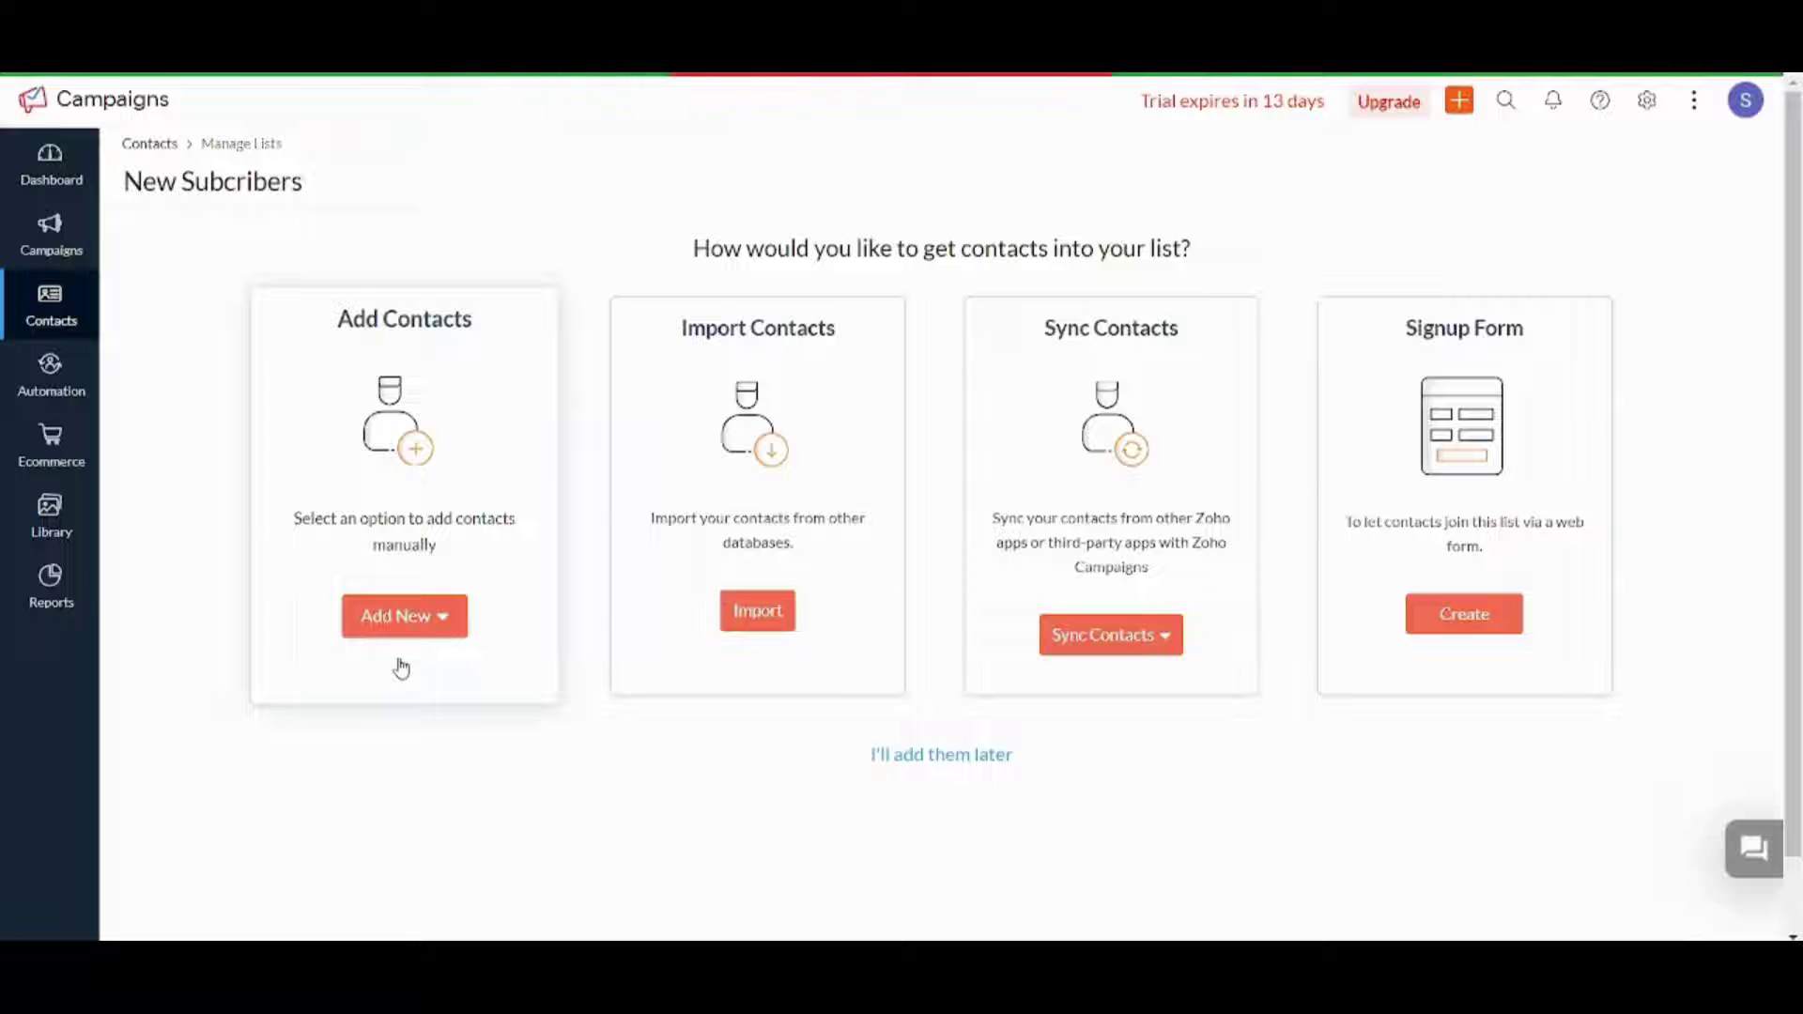
left_click(280, 386)
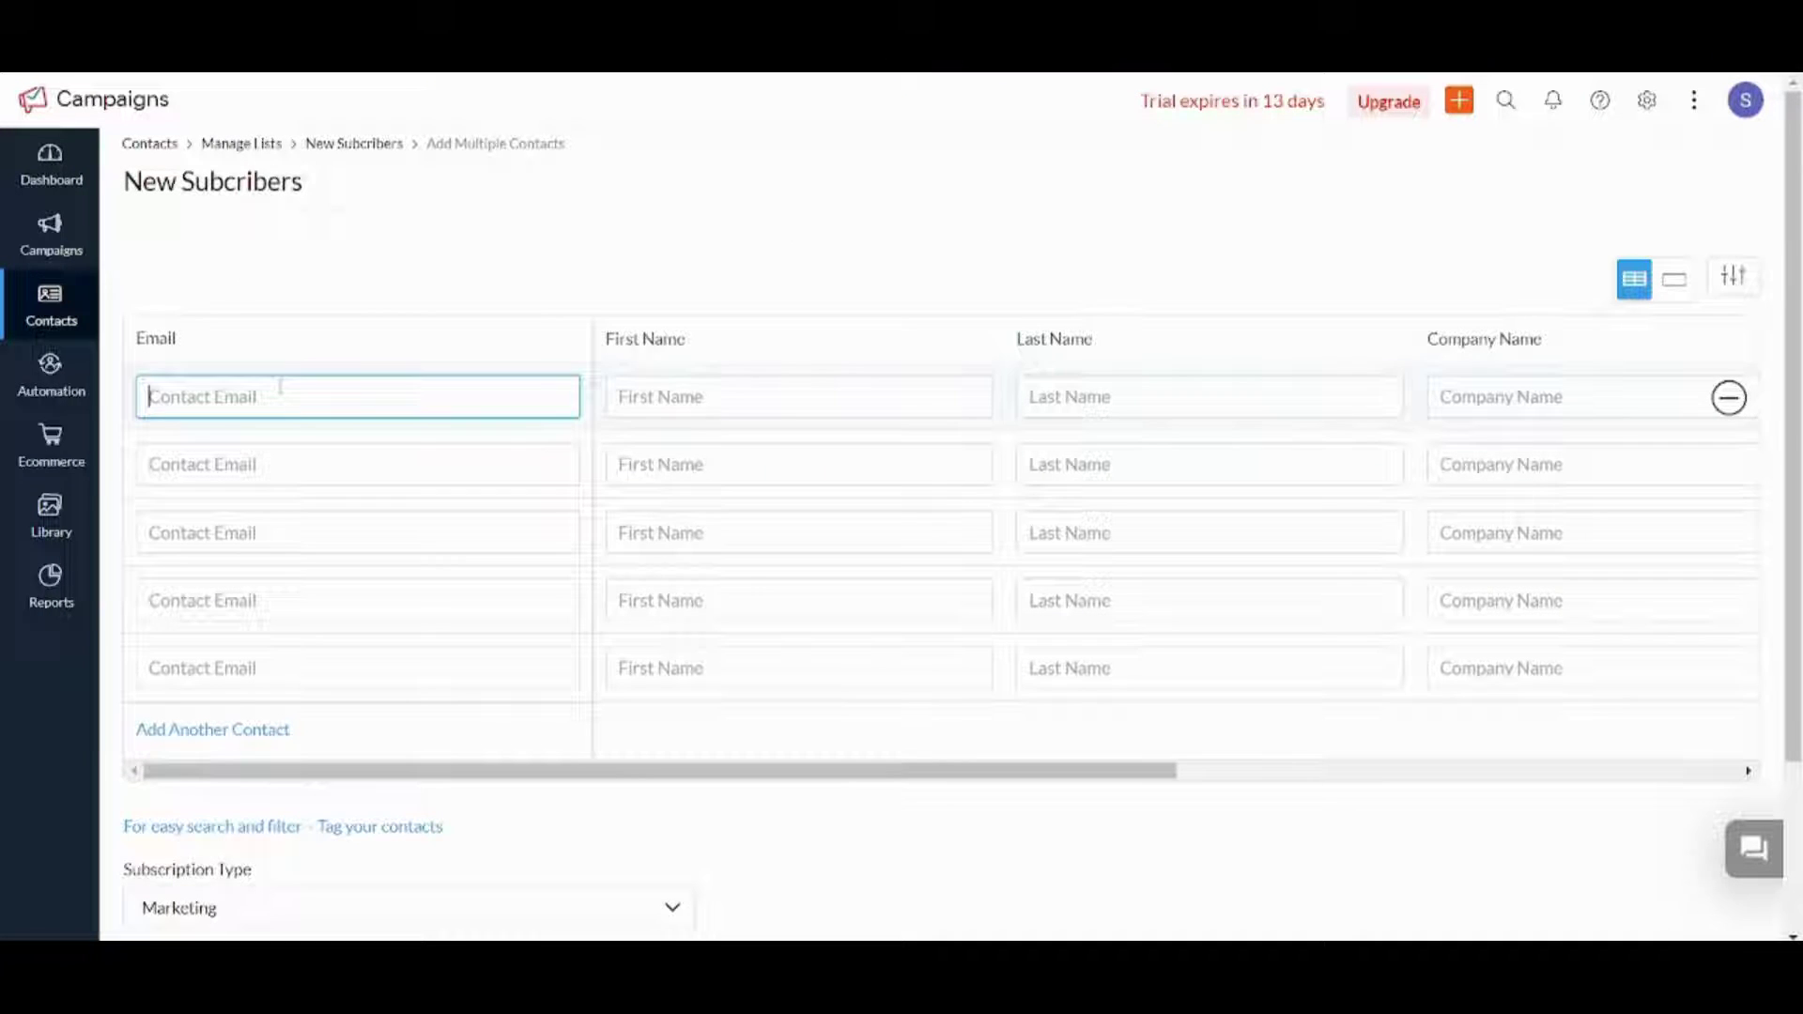
left_click(329, 523)
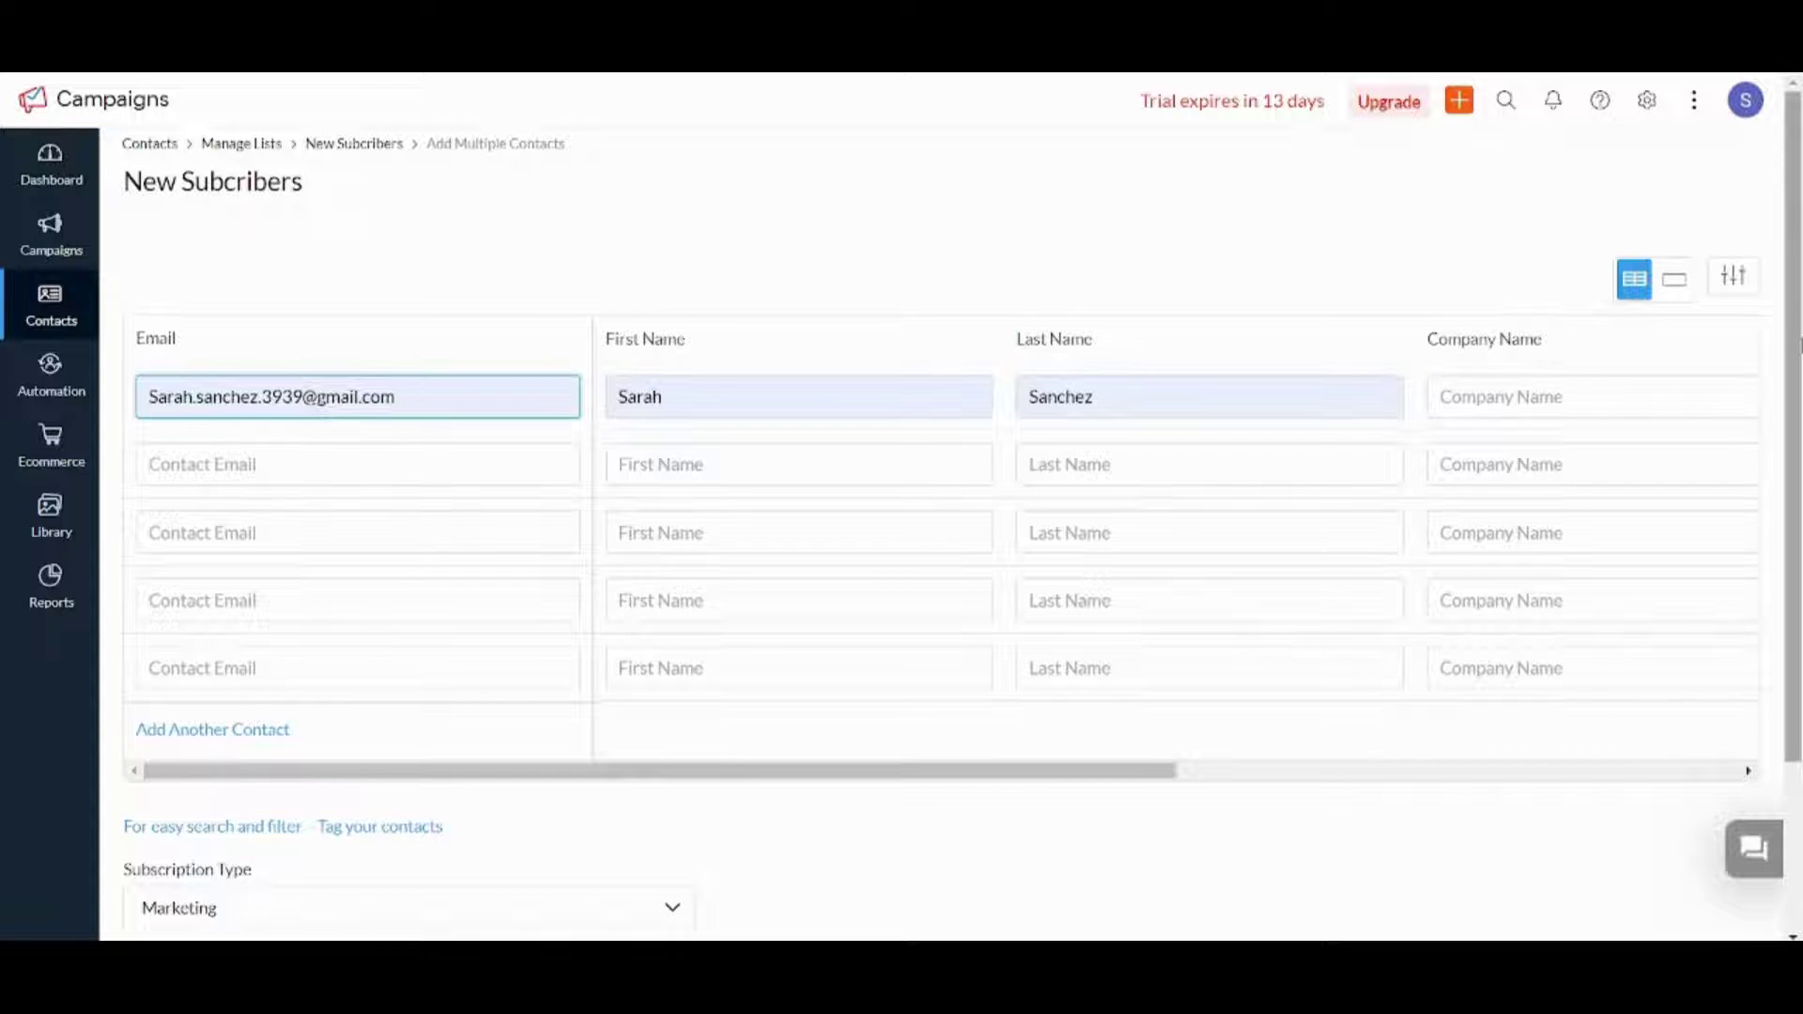
Keep Marketing as the subscription type, confirm consent, and add the contact to the list.
scroll(1799, 344, "down", 3)
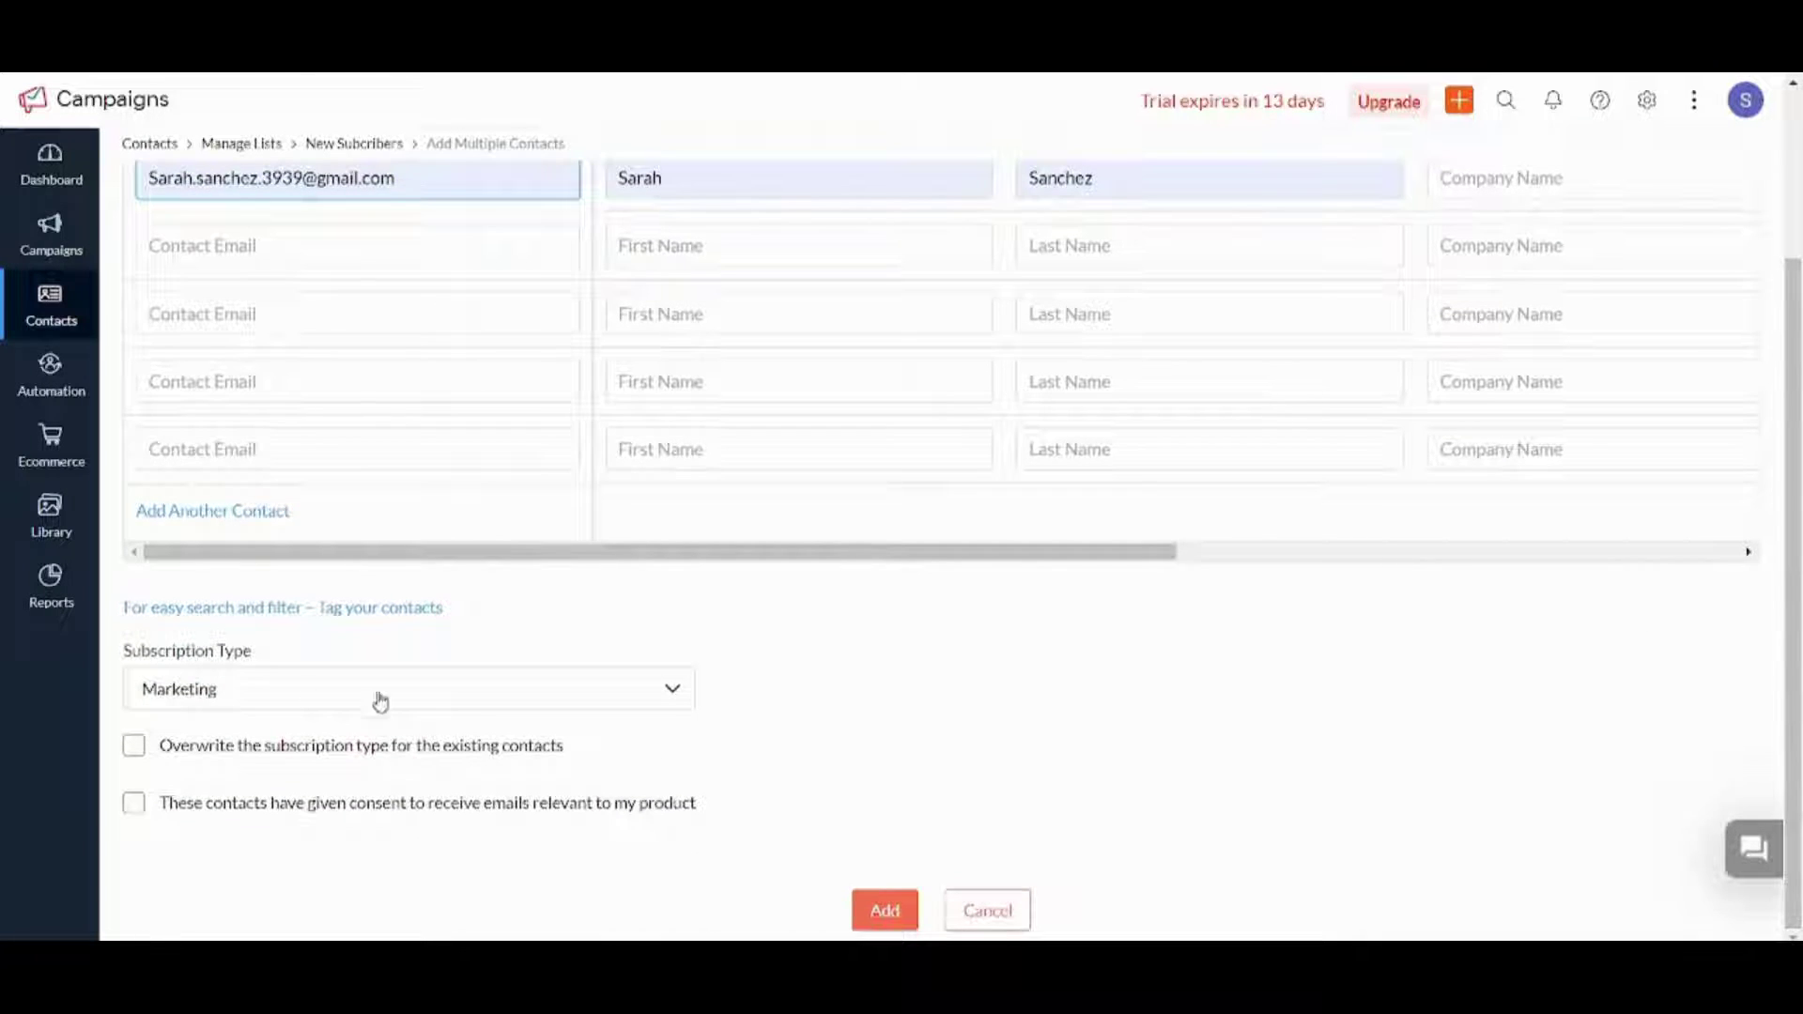
left_click(395, 695)
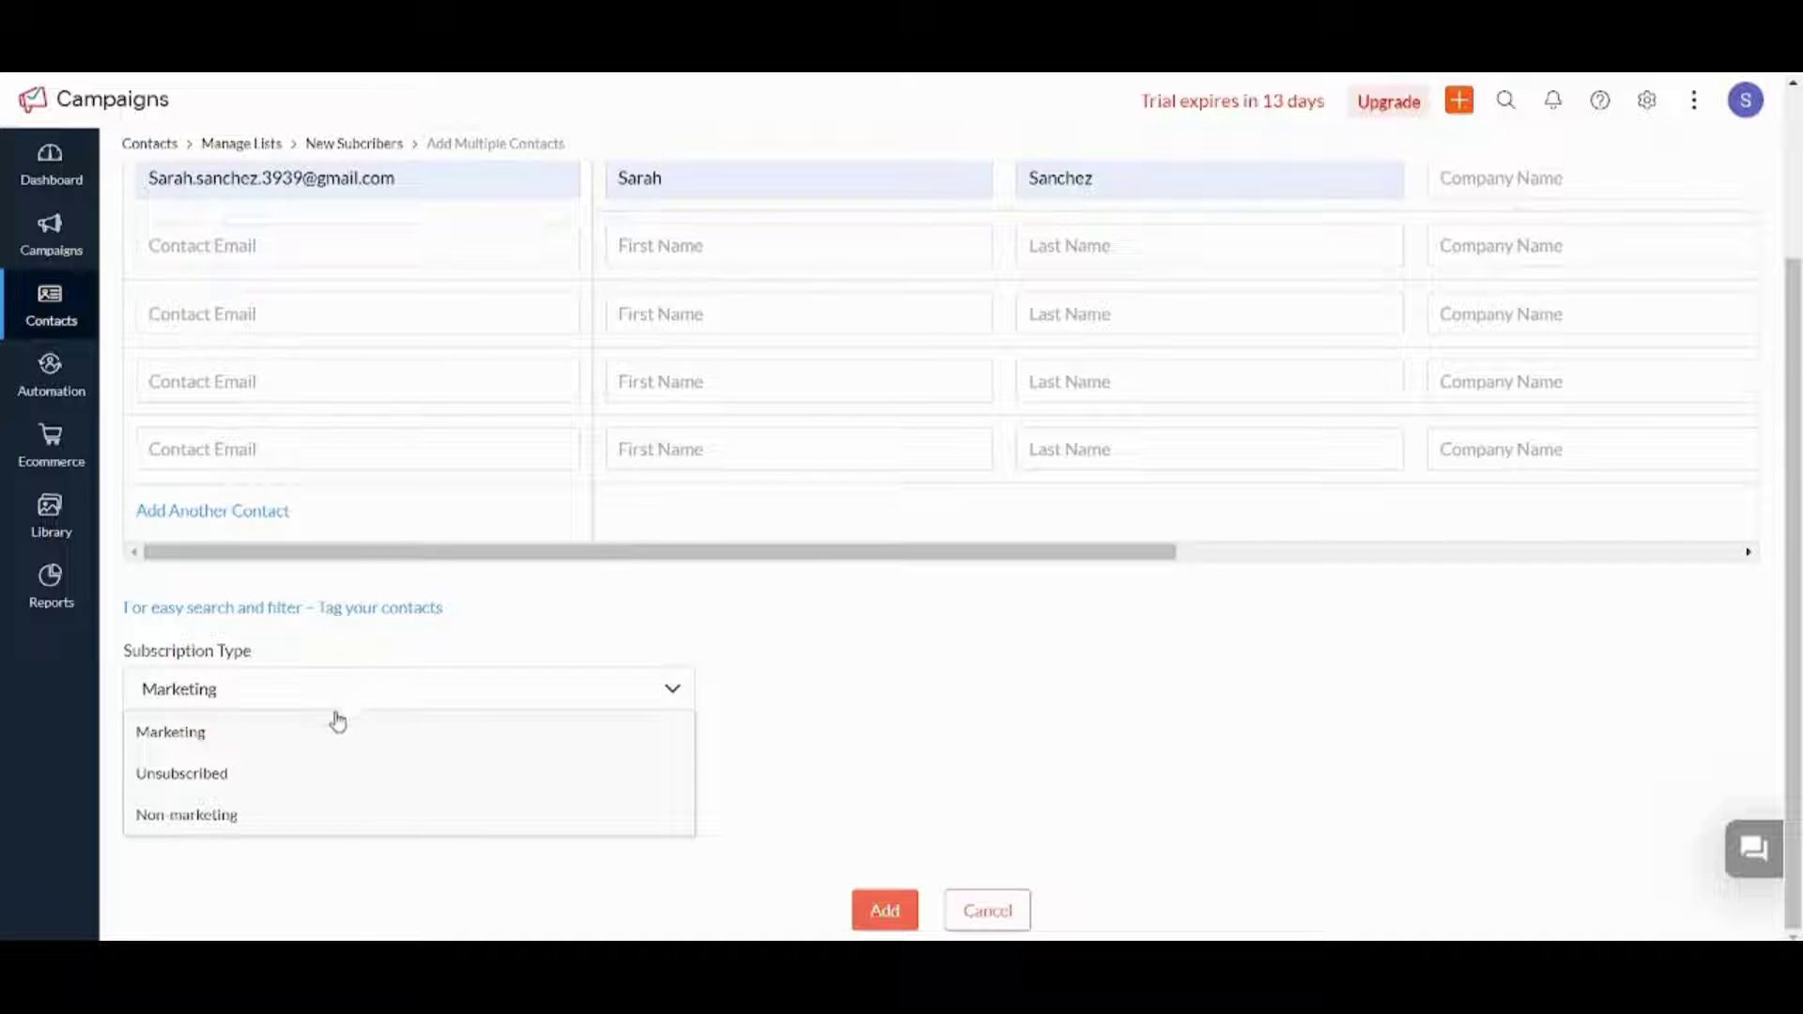
left_click(294, 734)
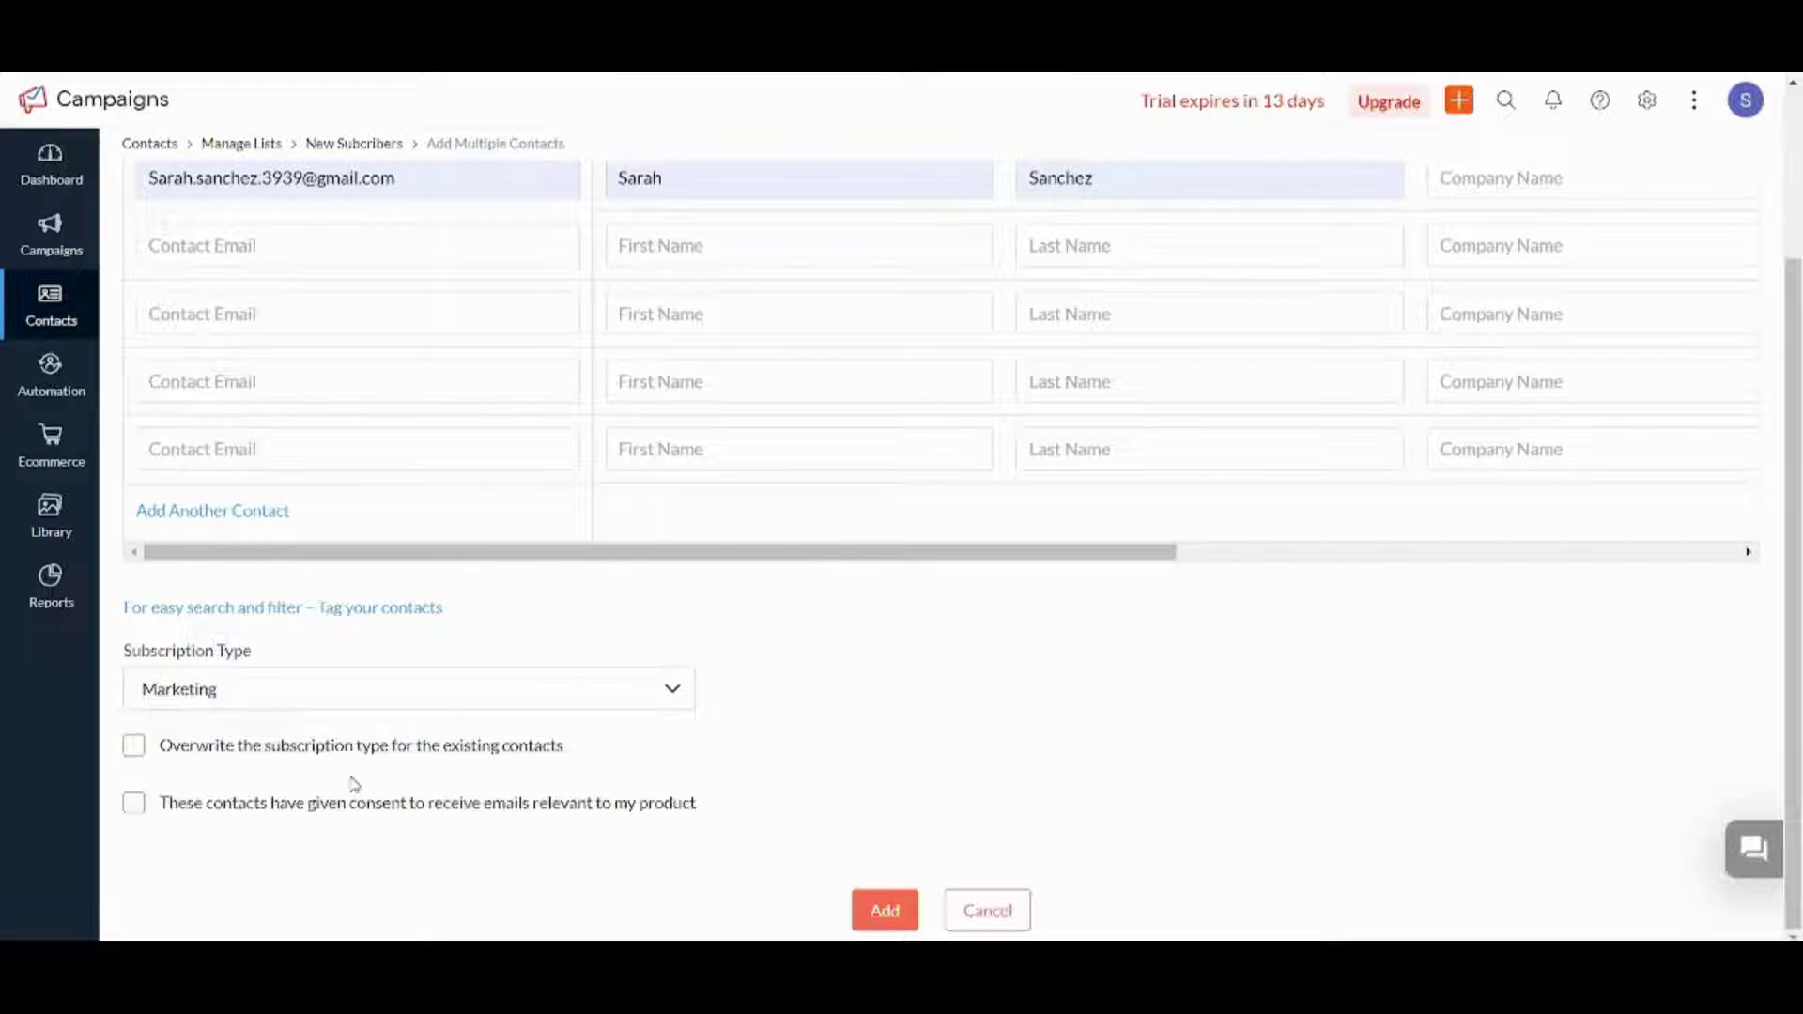
left_click(897, 916)
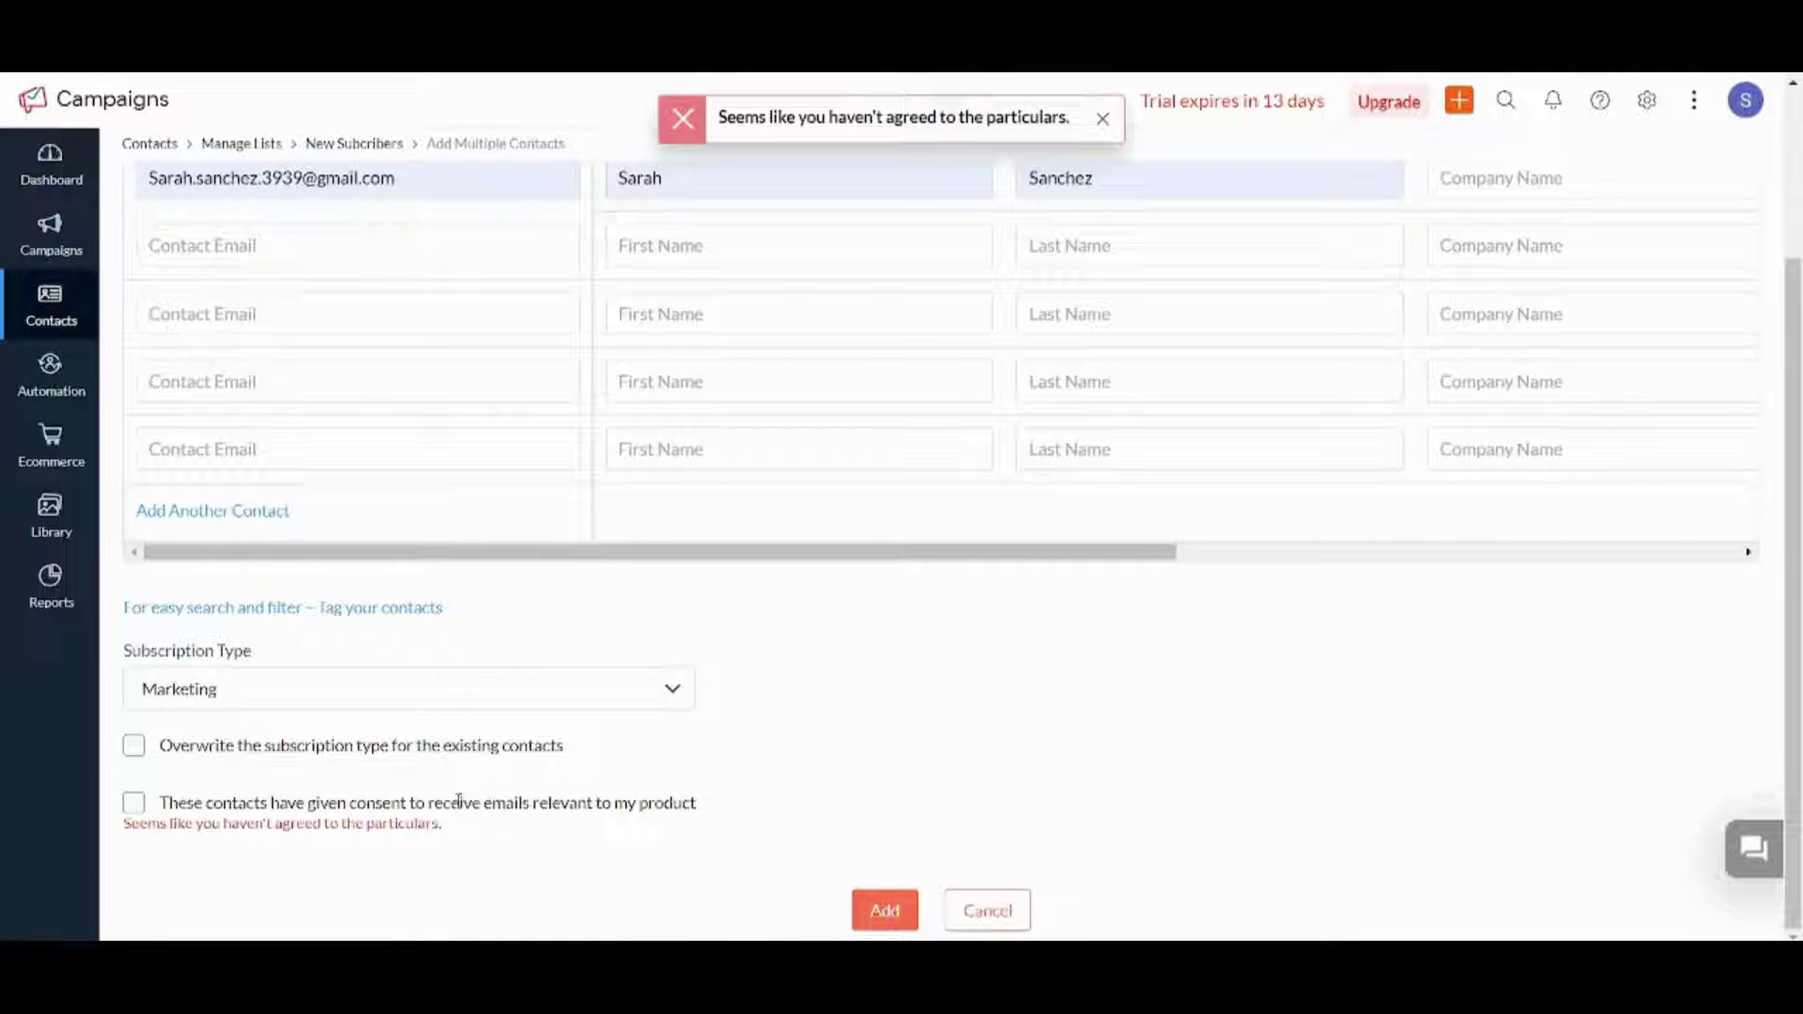
left_click(133, 805)
left_click(897, 917)
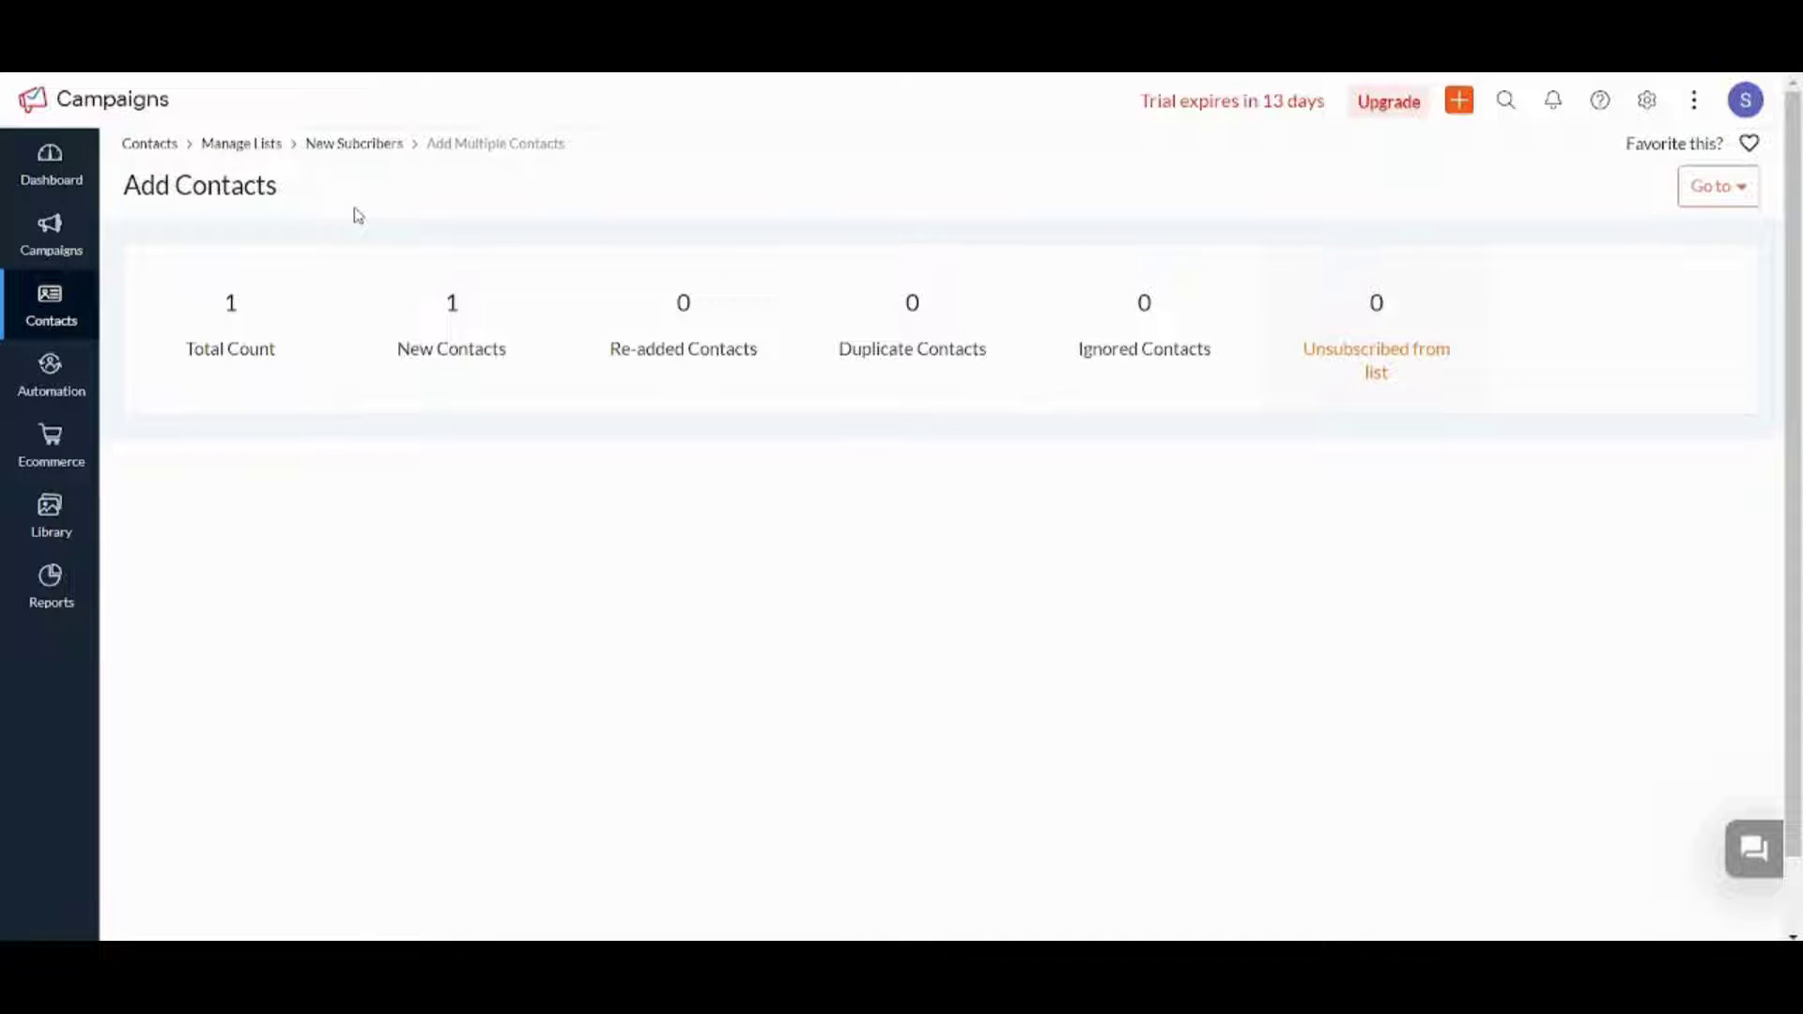
Create a new Regular email campaign named 'Tutorial' and save it to continue setup.
left_click(90, 235)
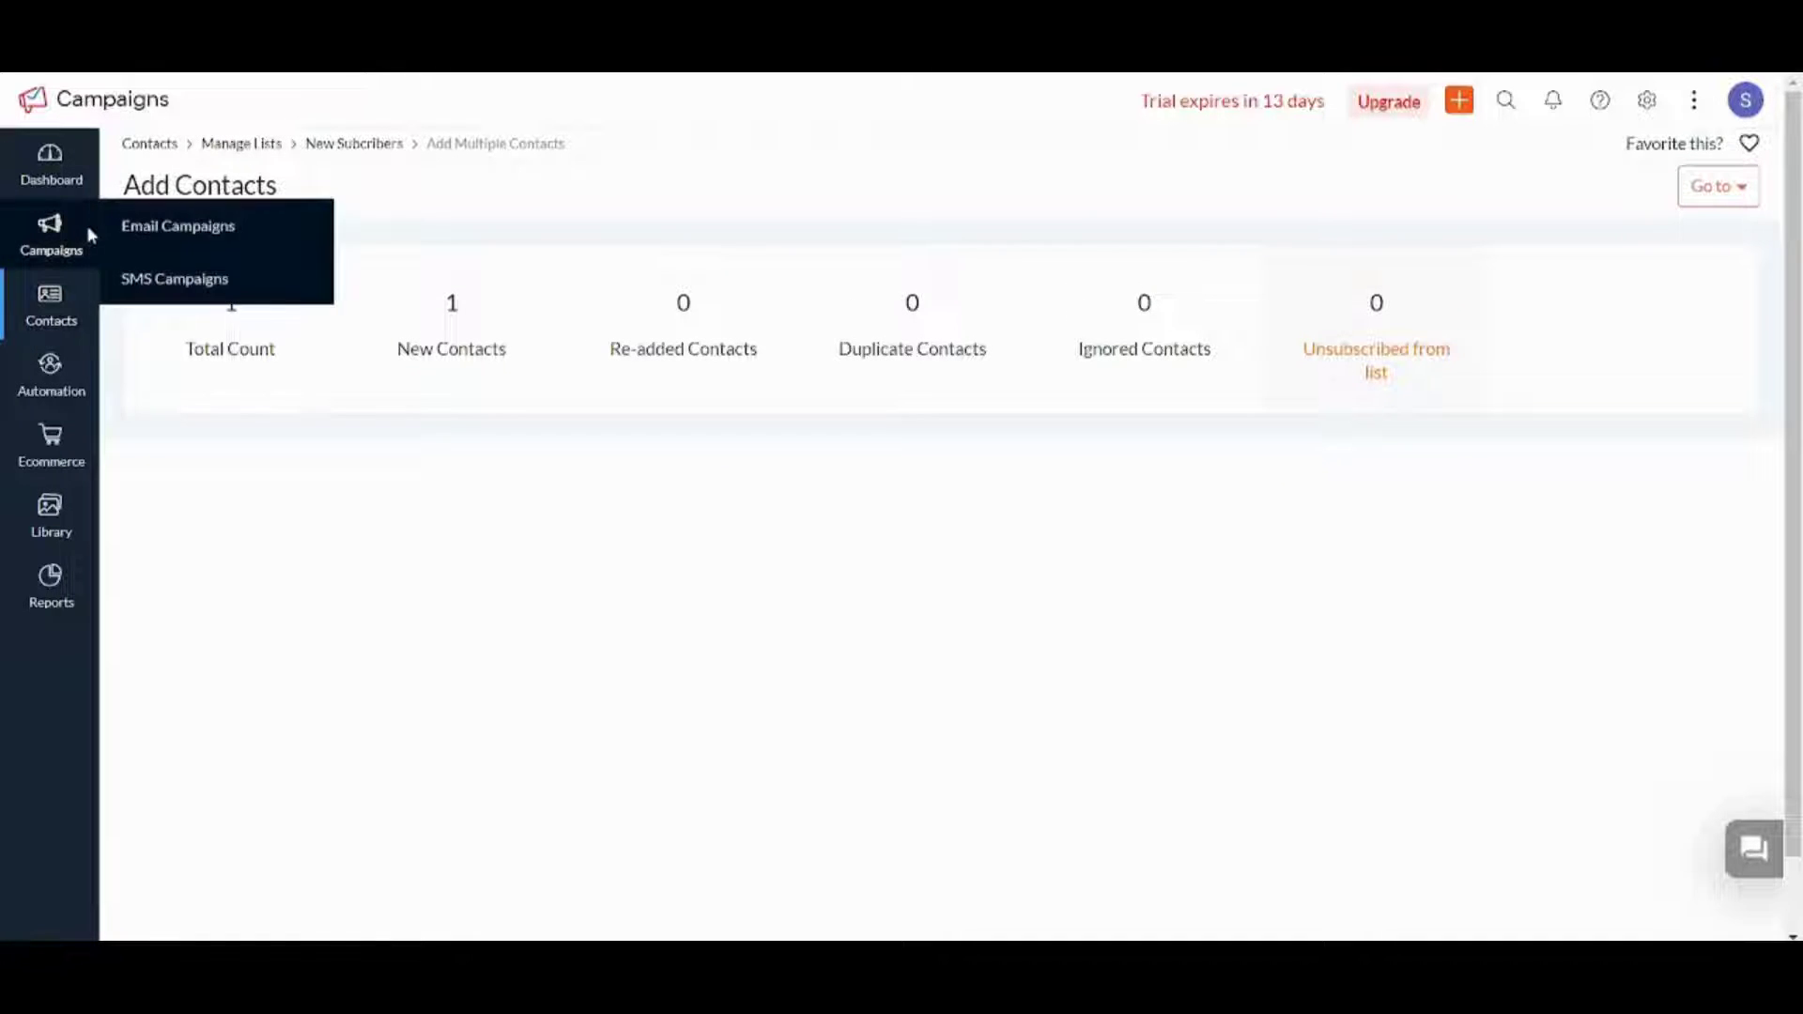
left_click(173, 235)
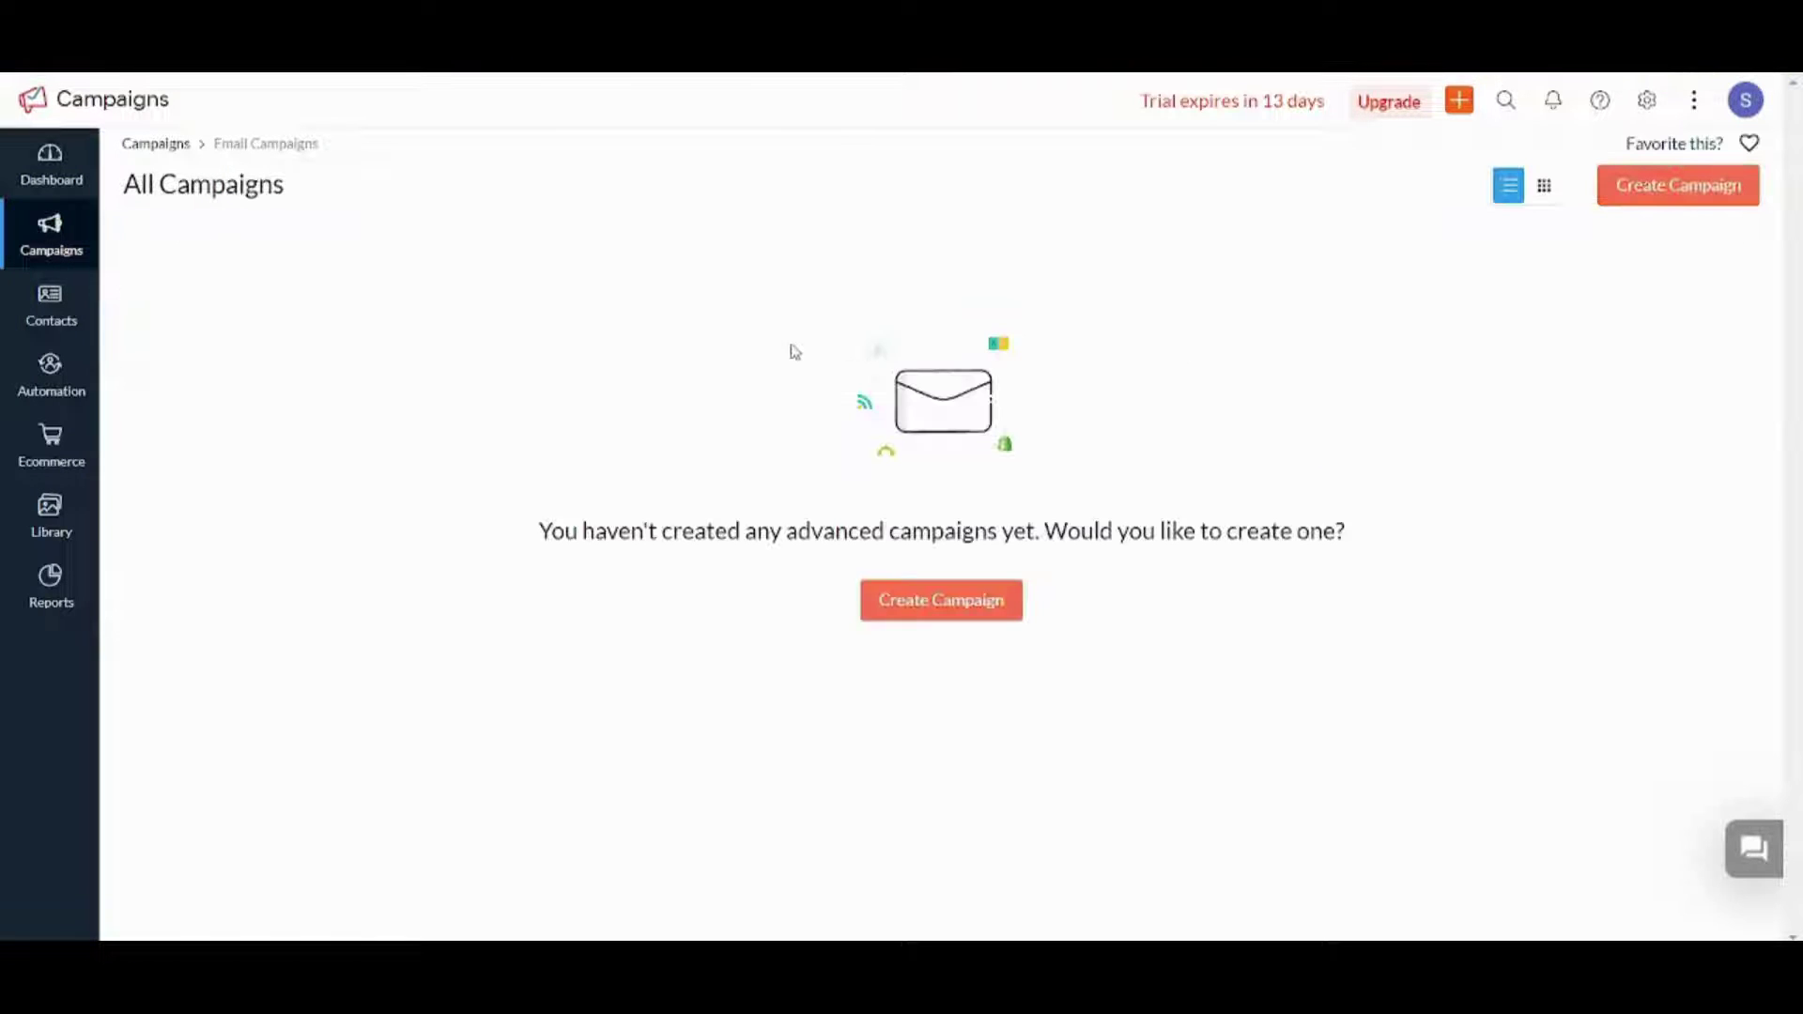
left_click(959, 621)
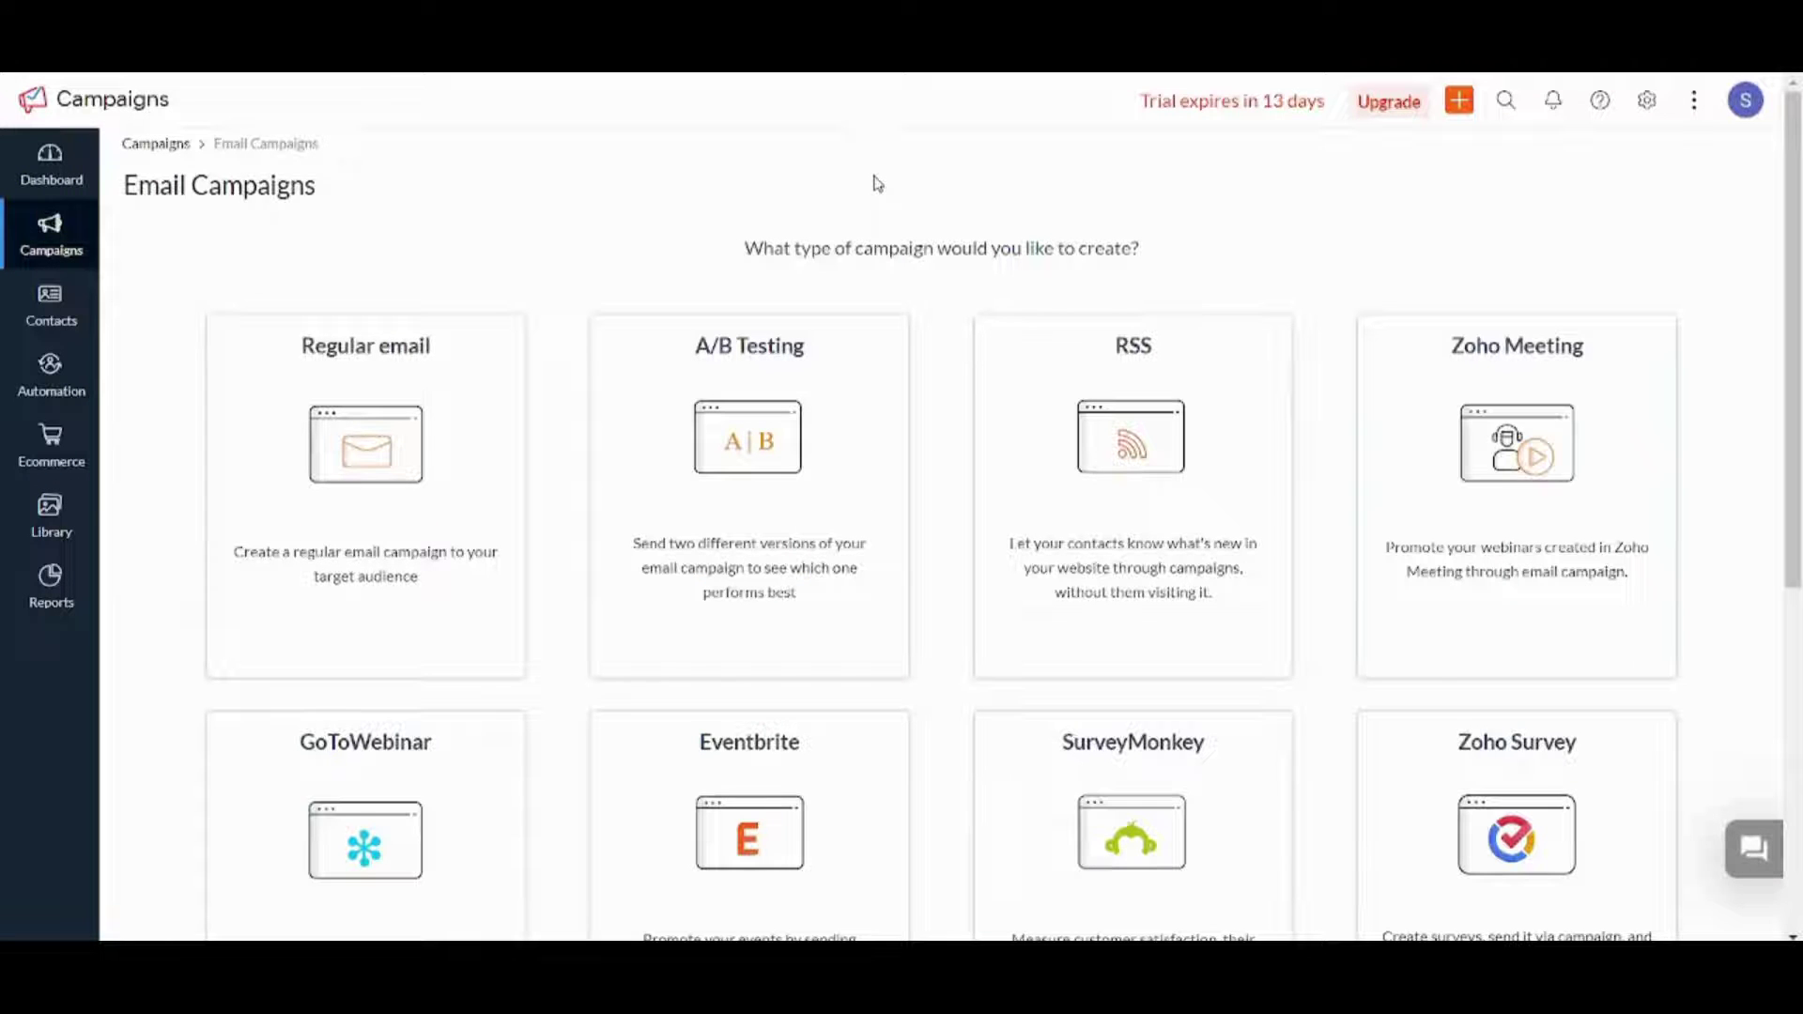
scroll(873, 183, "down", 2)
scroll(876, 185, "down", 5)
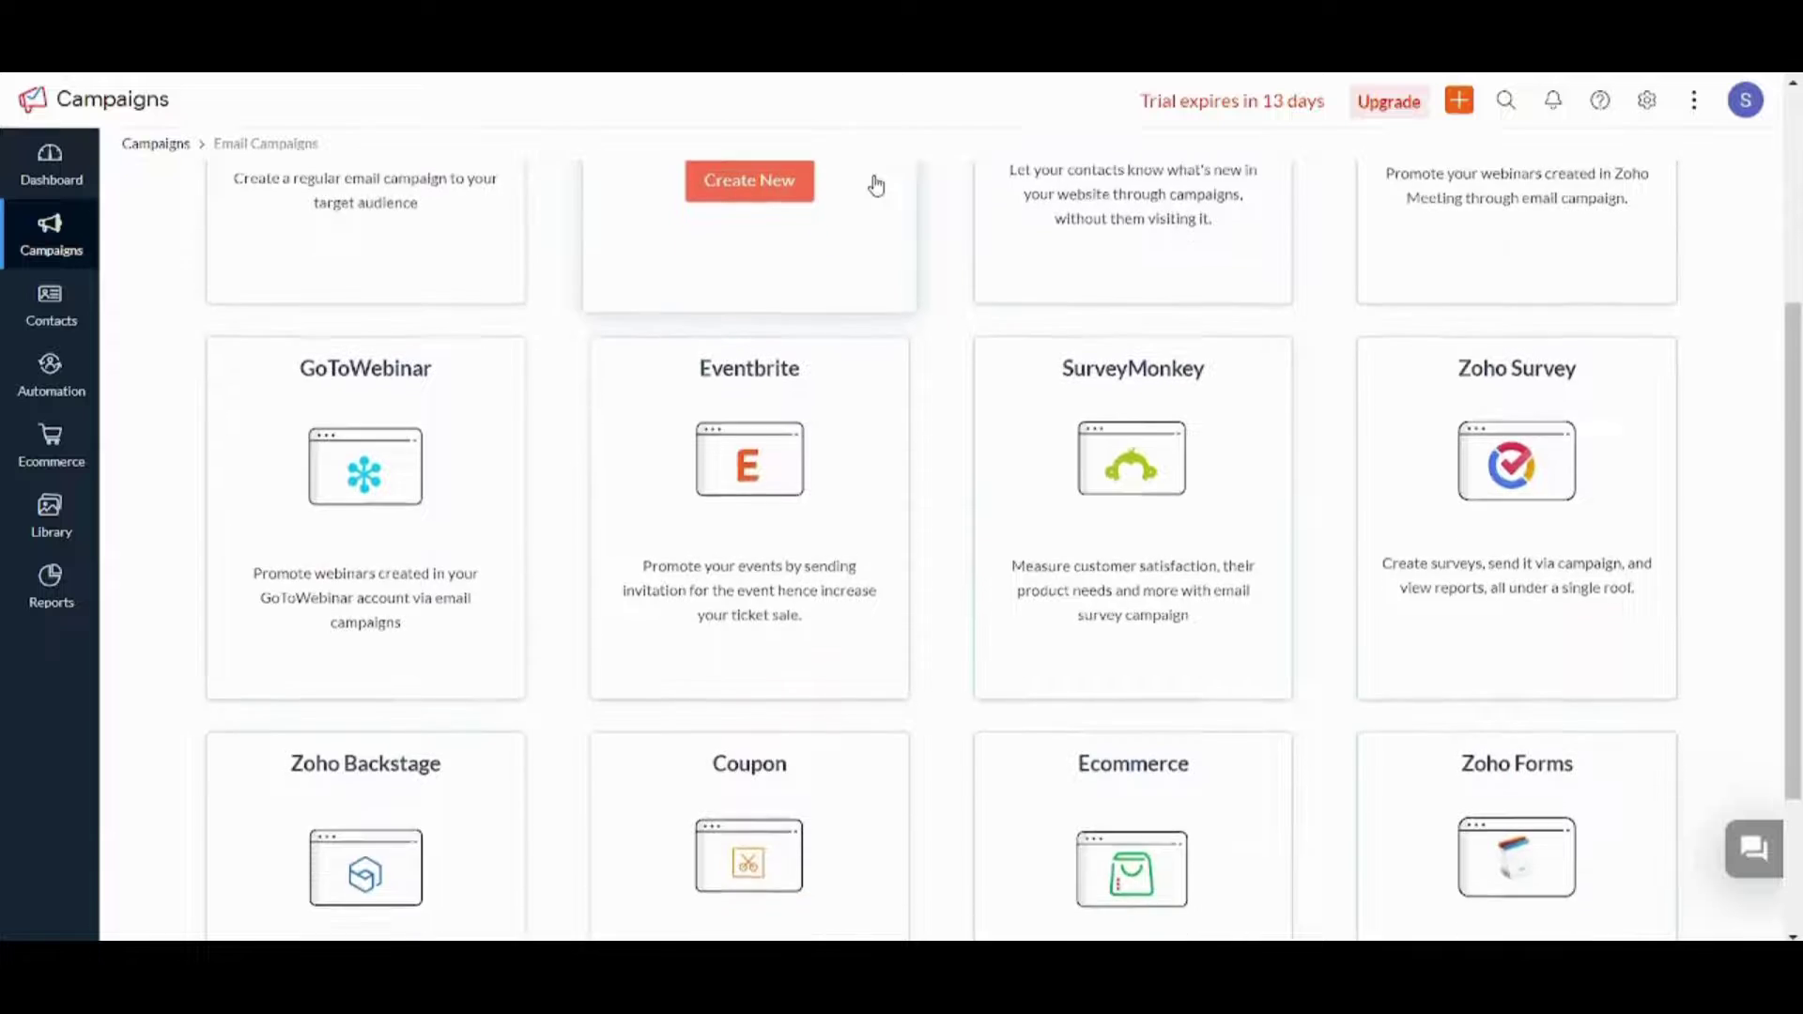
scroll(875, 185, "up", 6)
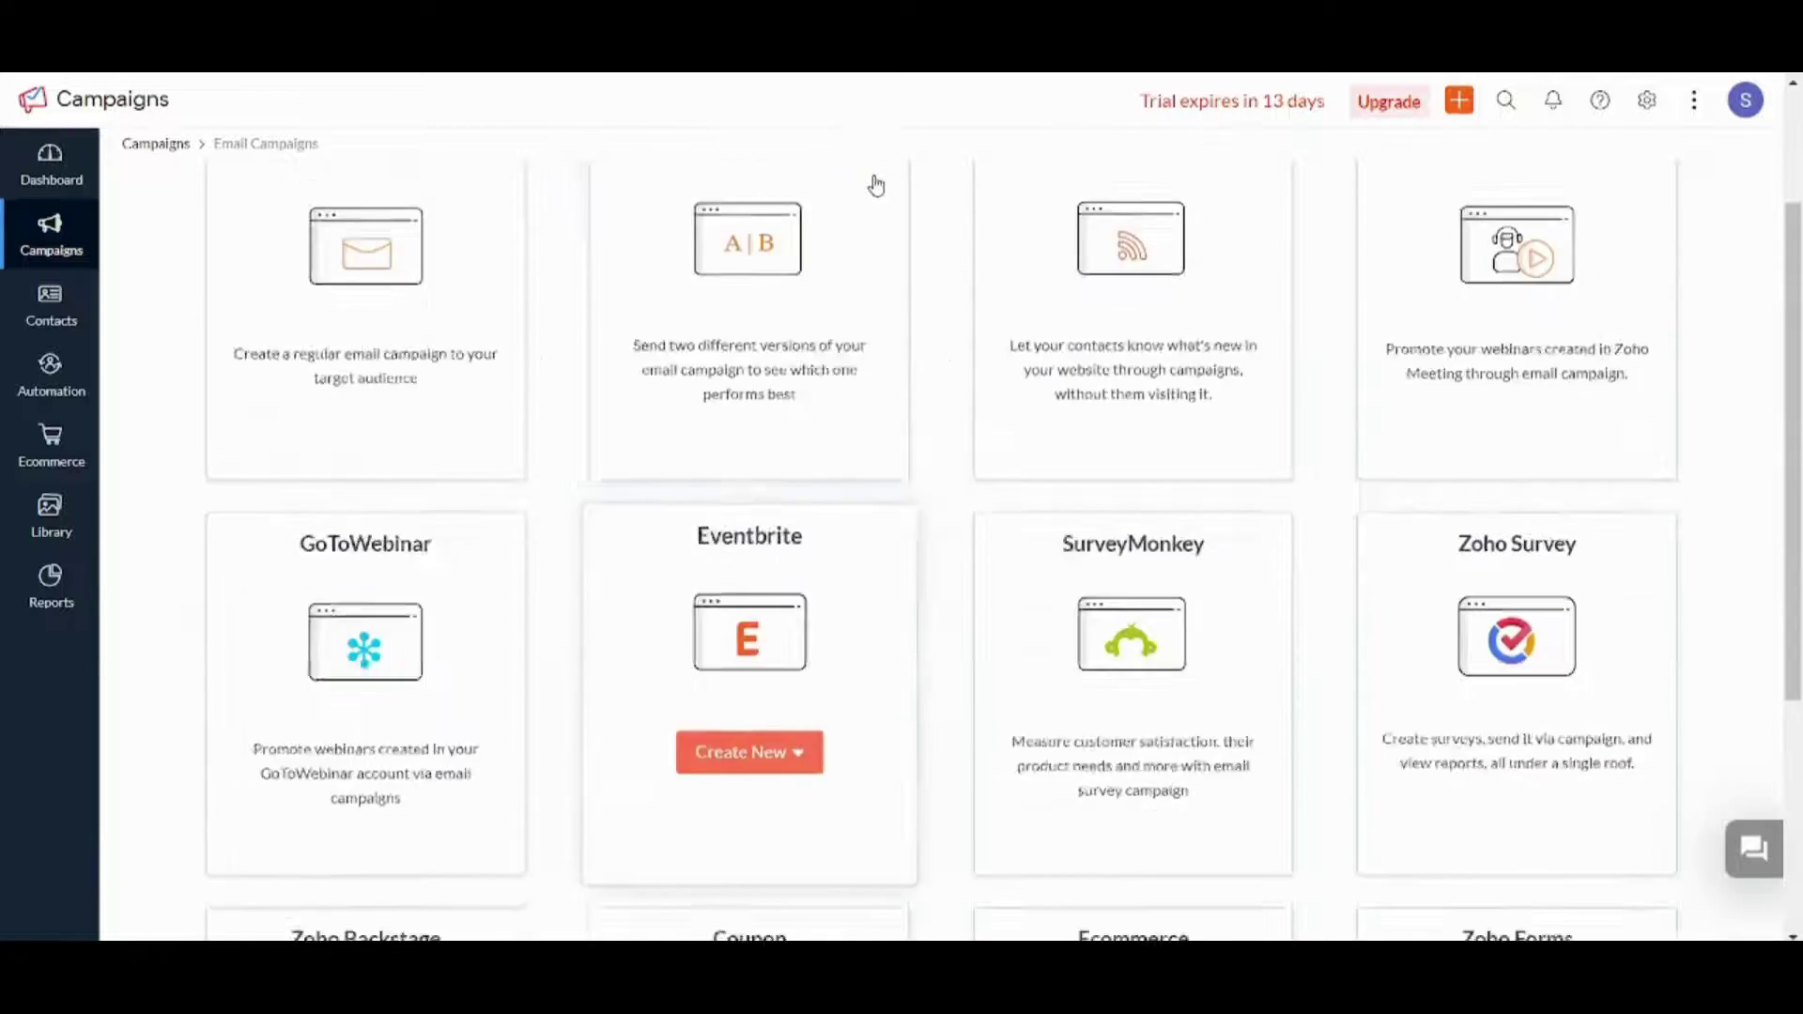
mouse_move(373, 460)
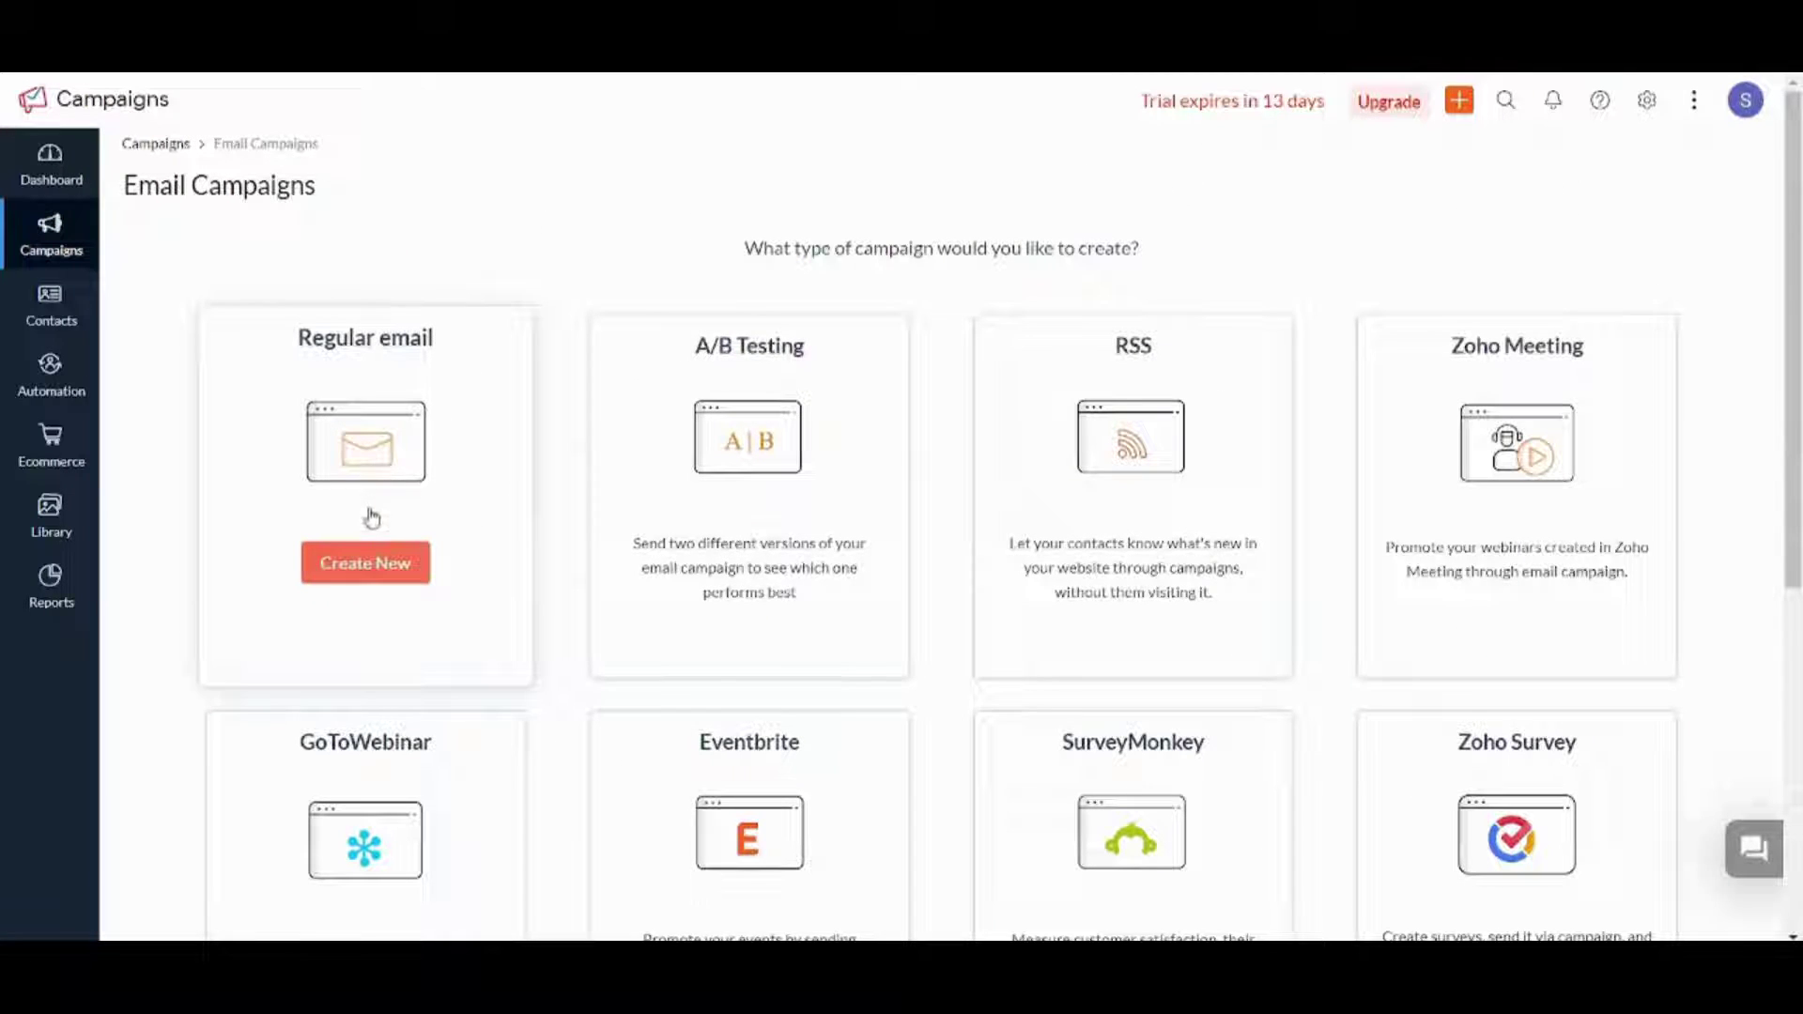
left_click(368, 570)
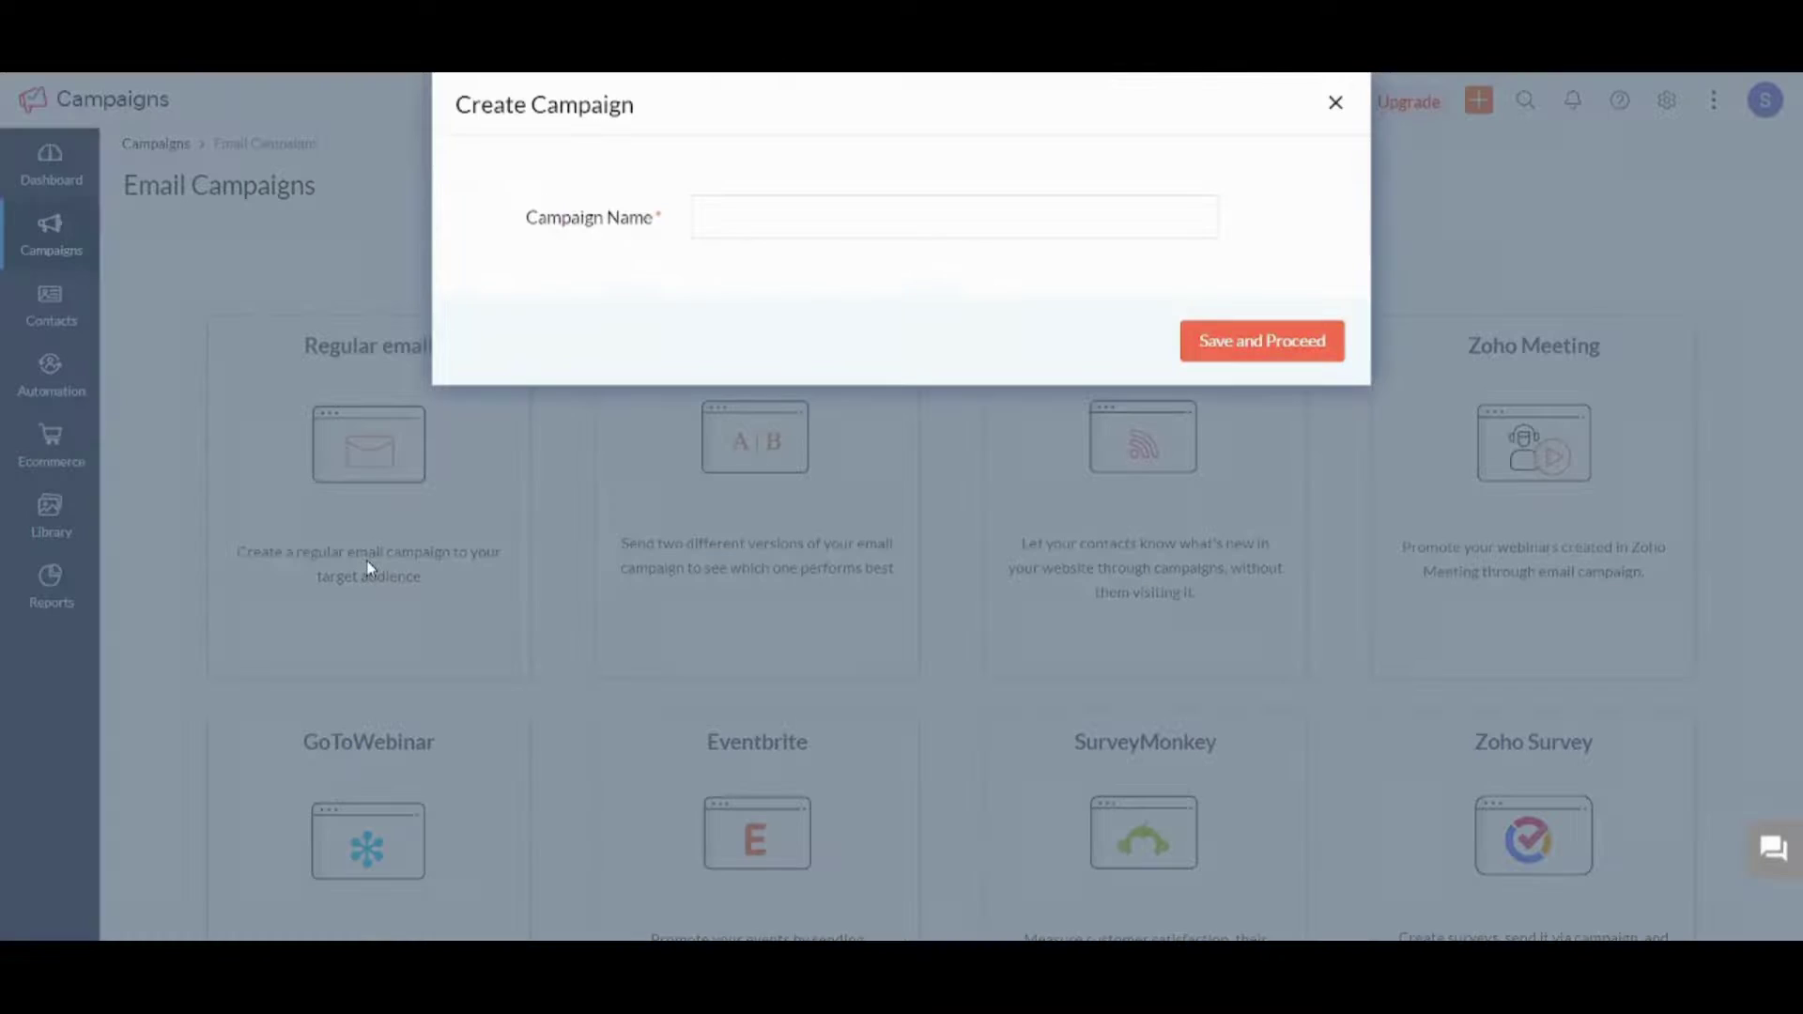
left_click(886, 208)
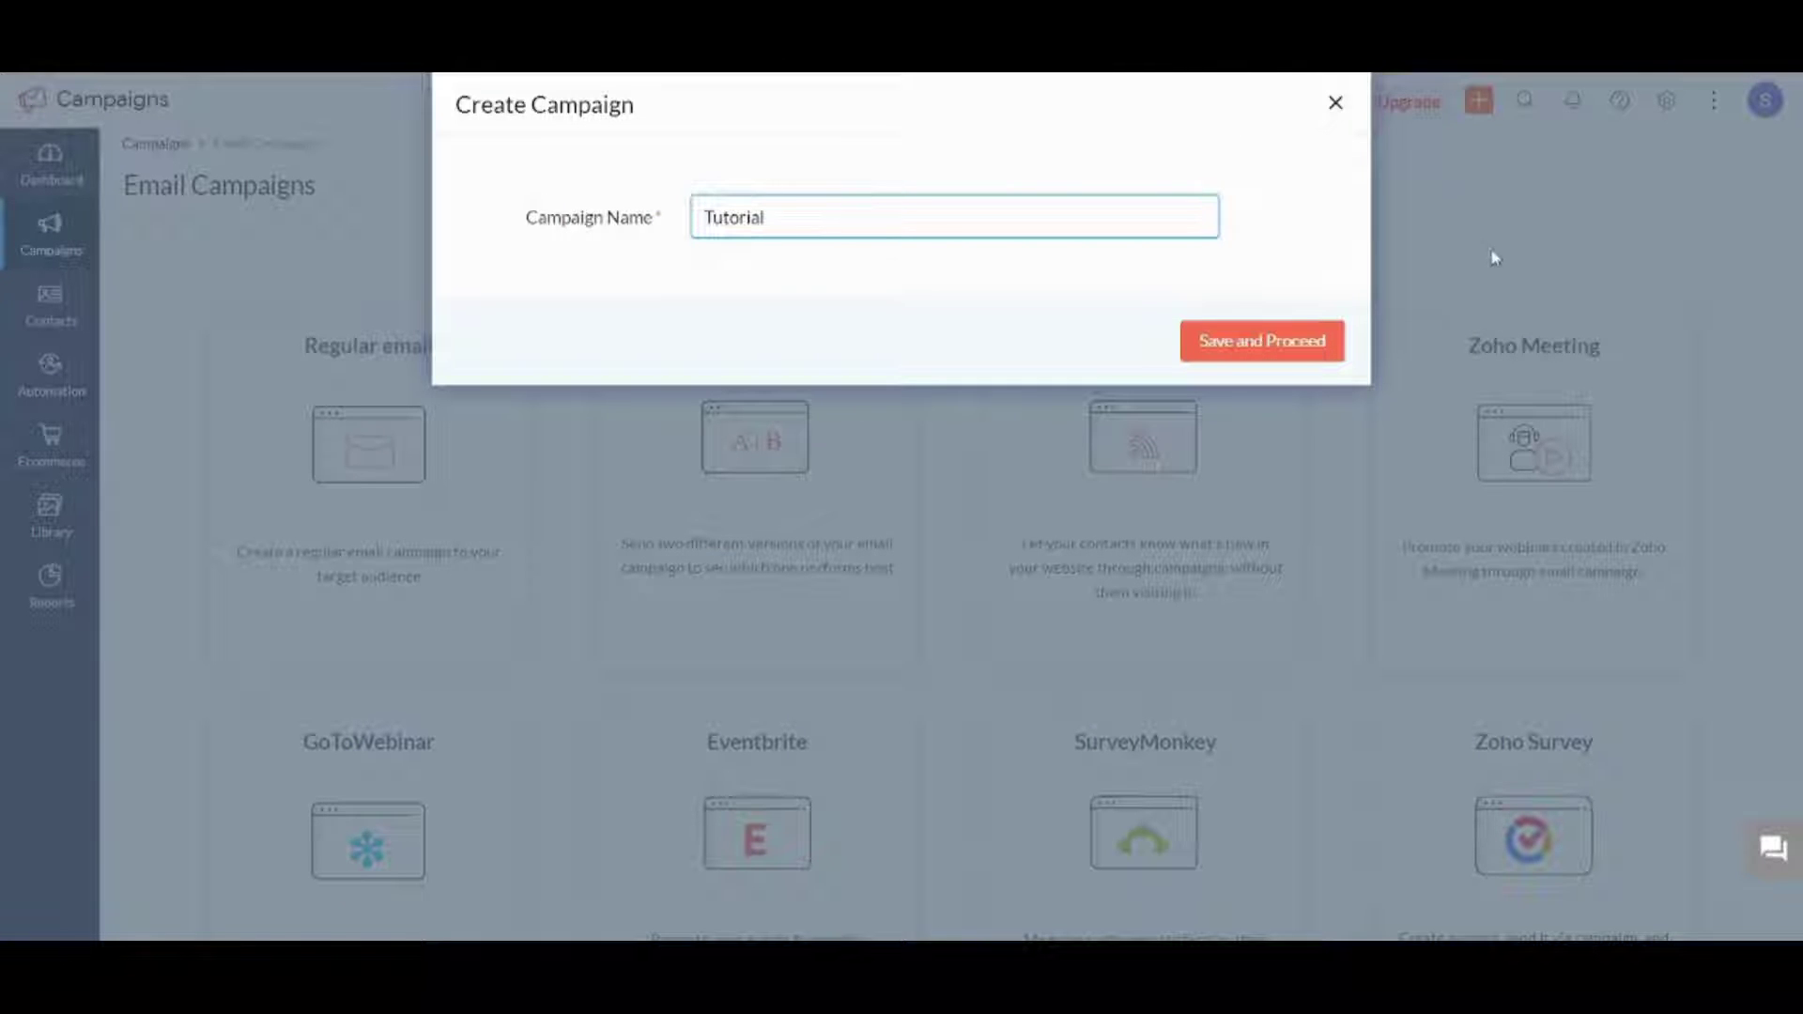
left_click(1327, 341)
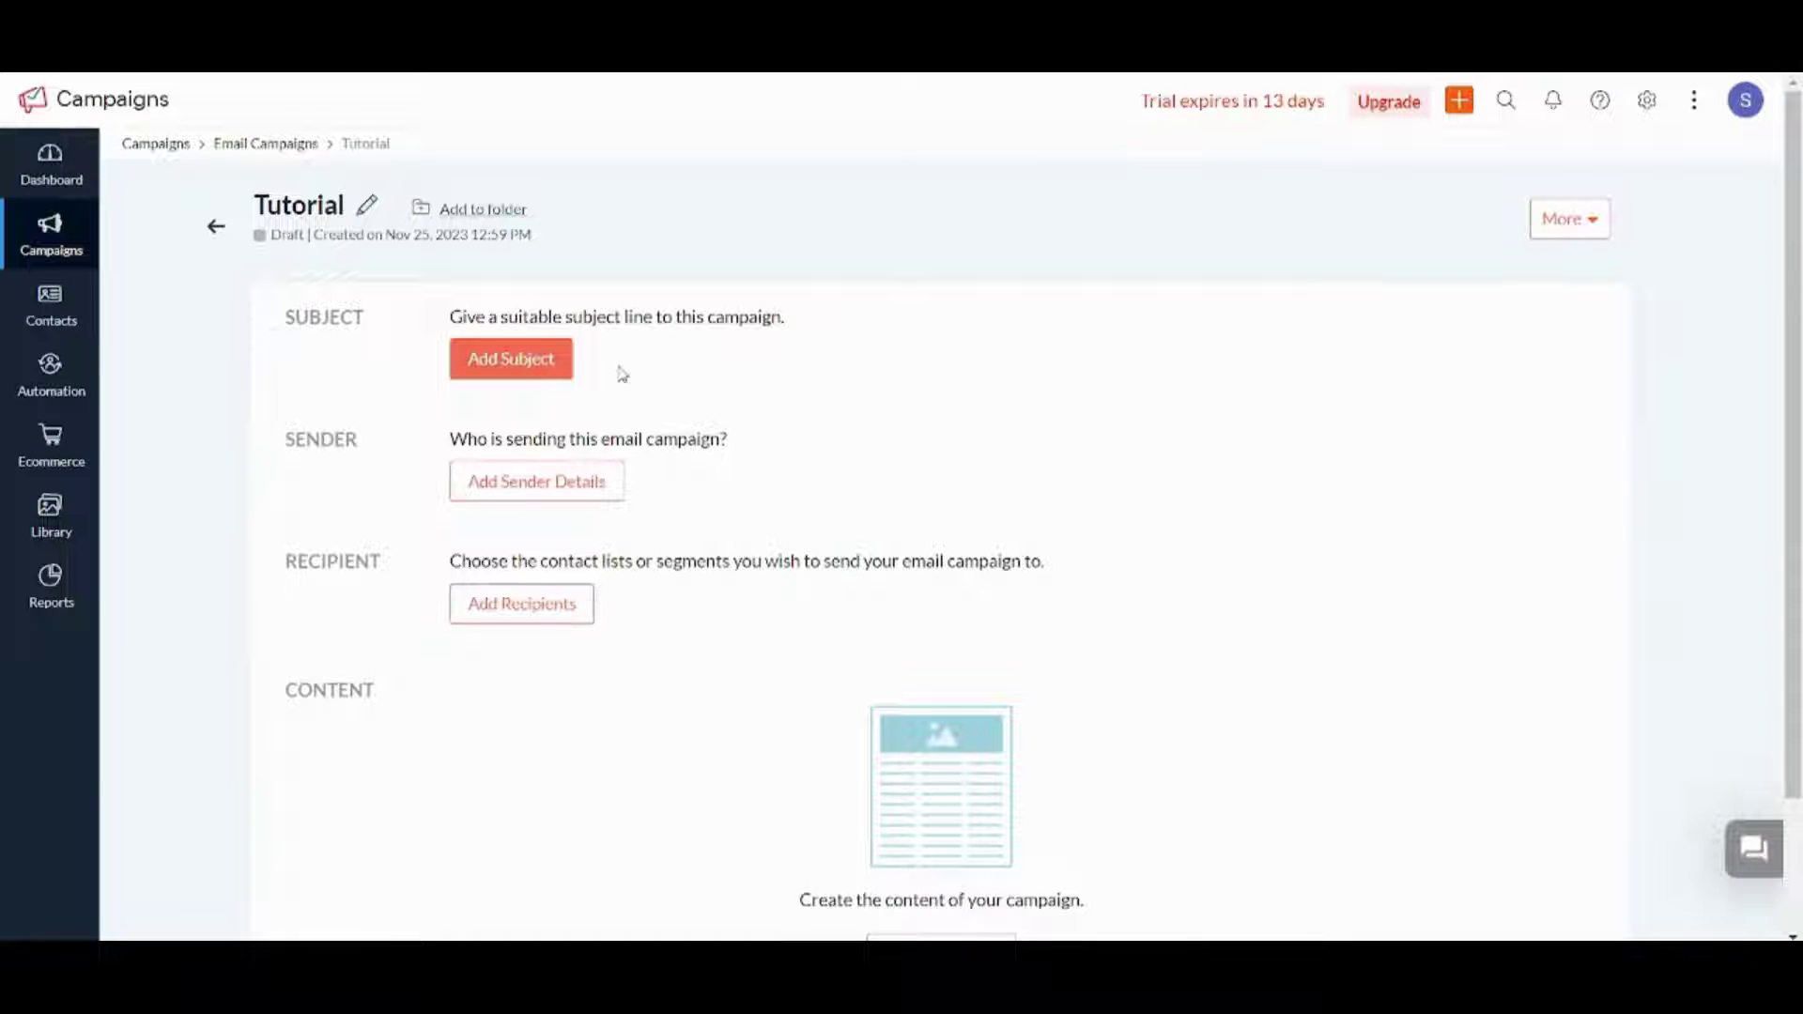
Save 'Tutorial' as the campaign's subject line.
left_click(532, 365)
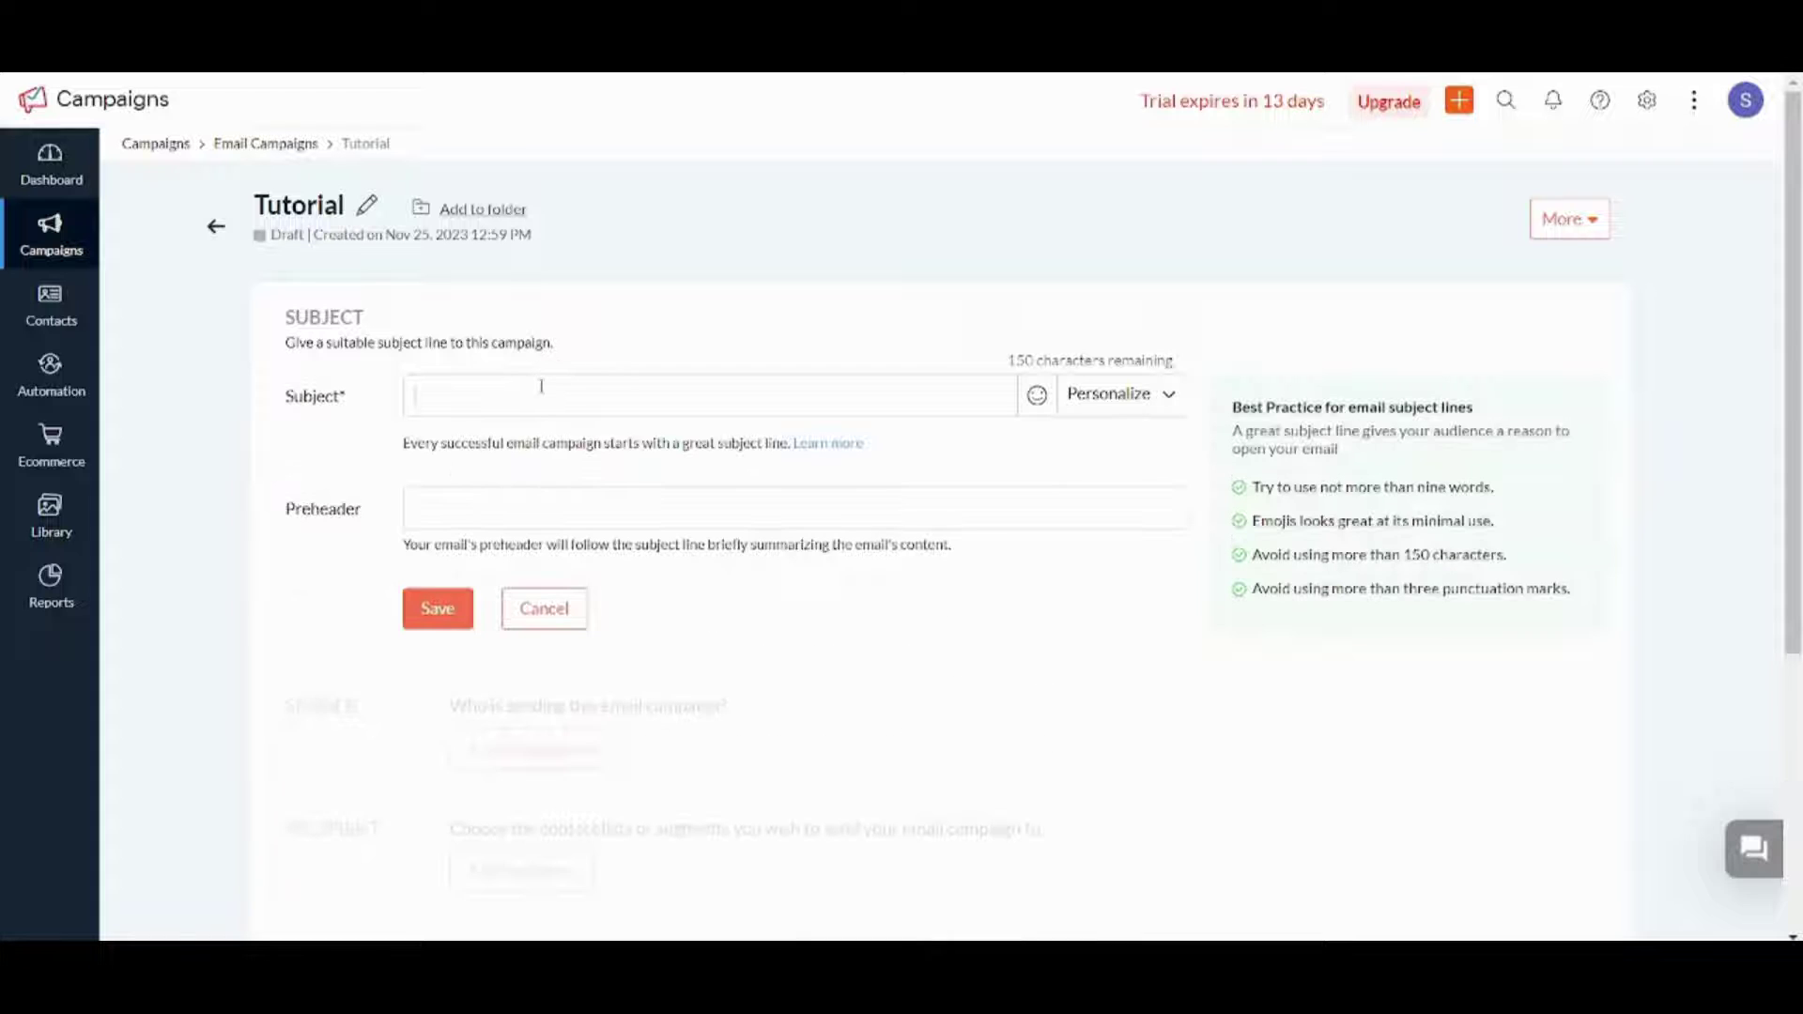
type("Tutorial")
left_click(436, 610)
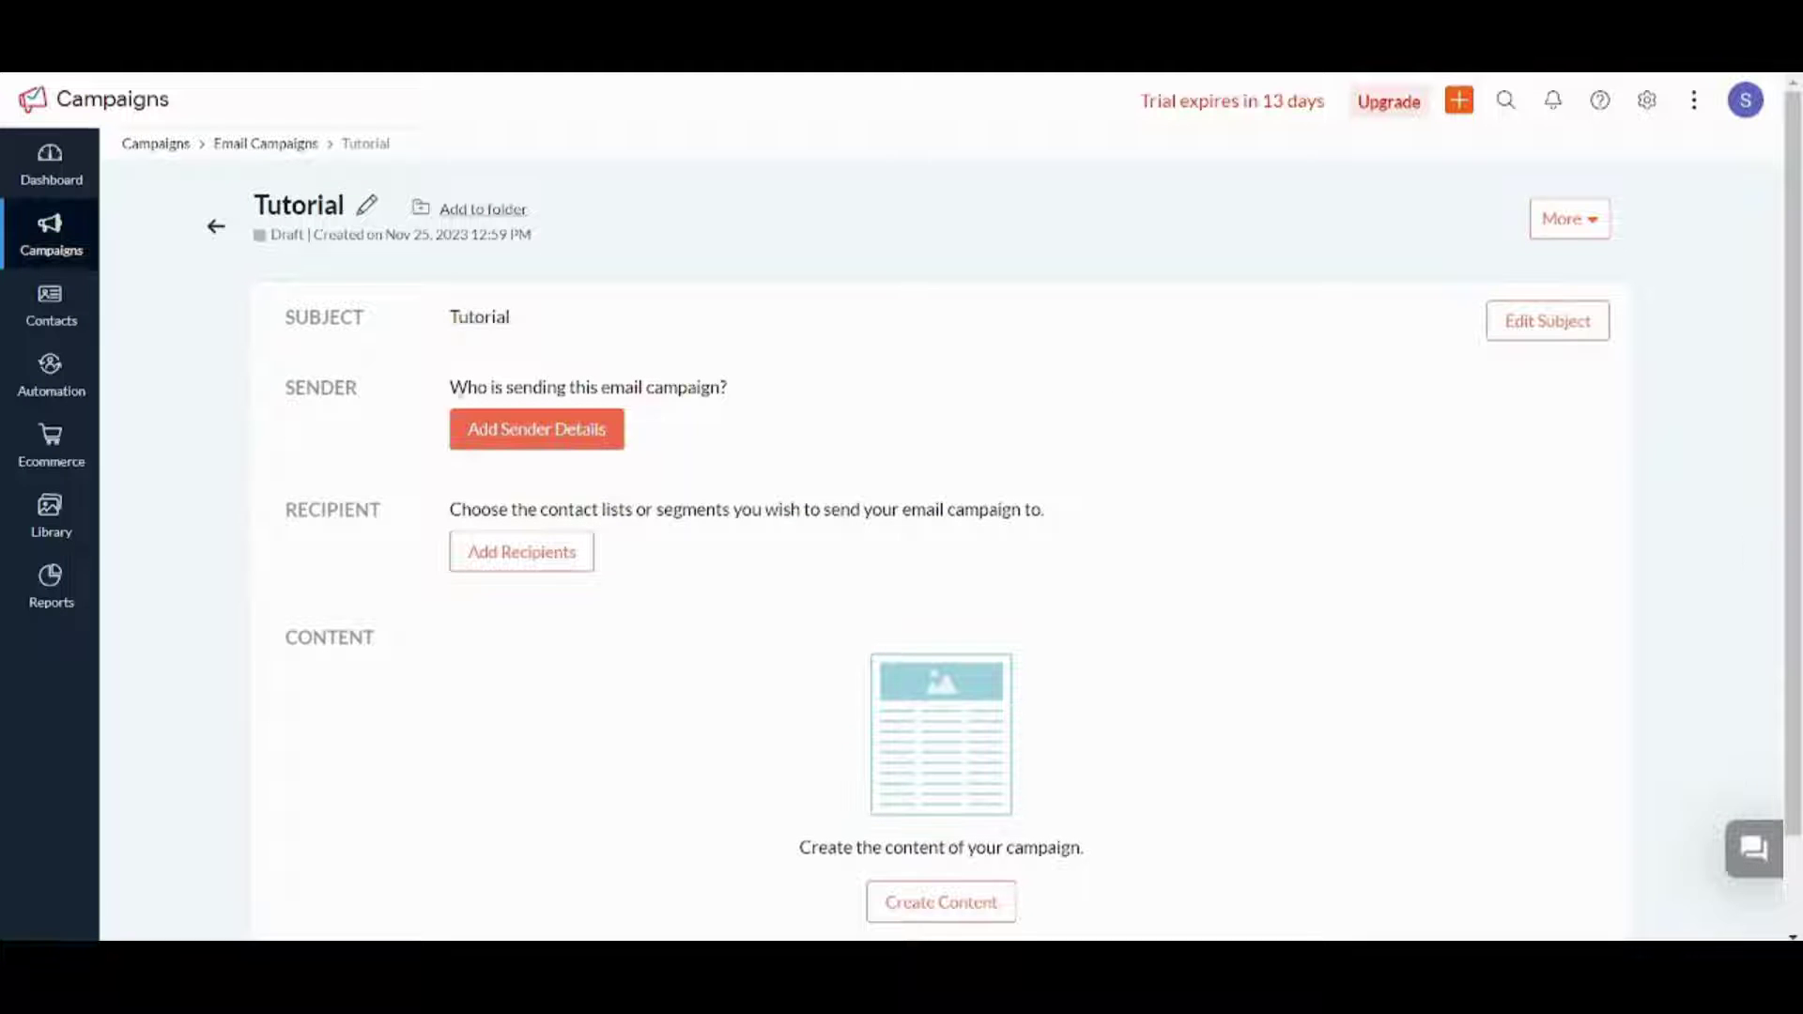
Save sender details with the account email as both sender and reply-to address.
left_click(515, 433)
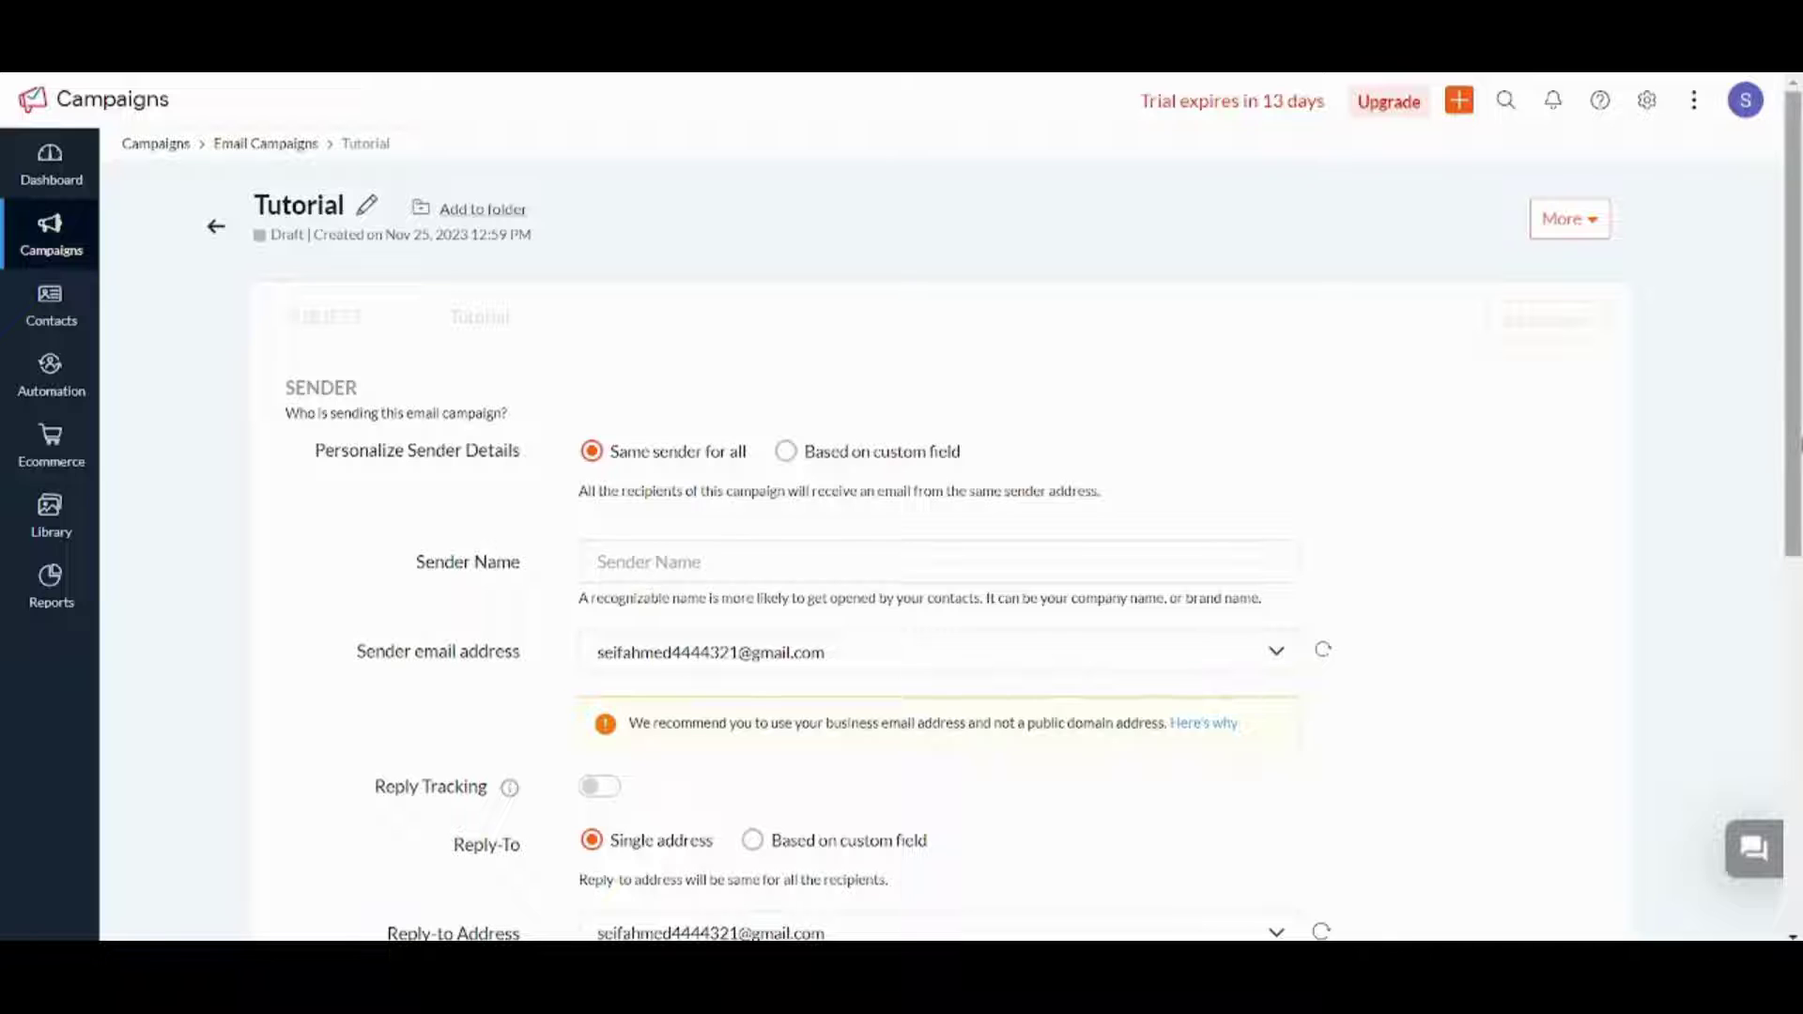
scroll(1794, 447, "down", 6)
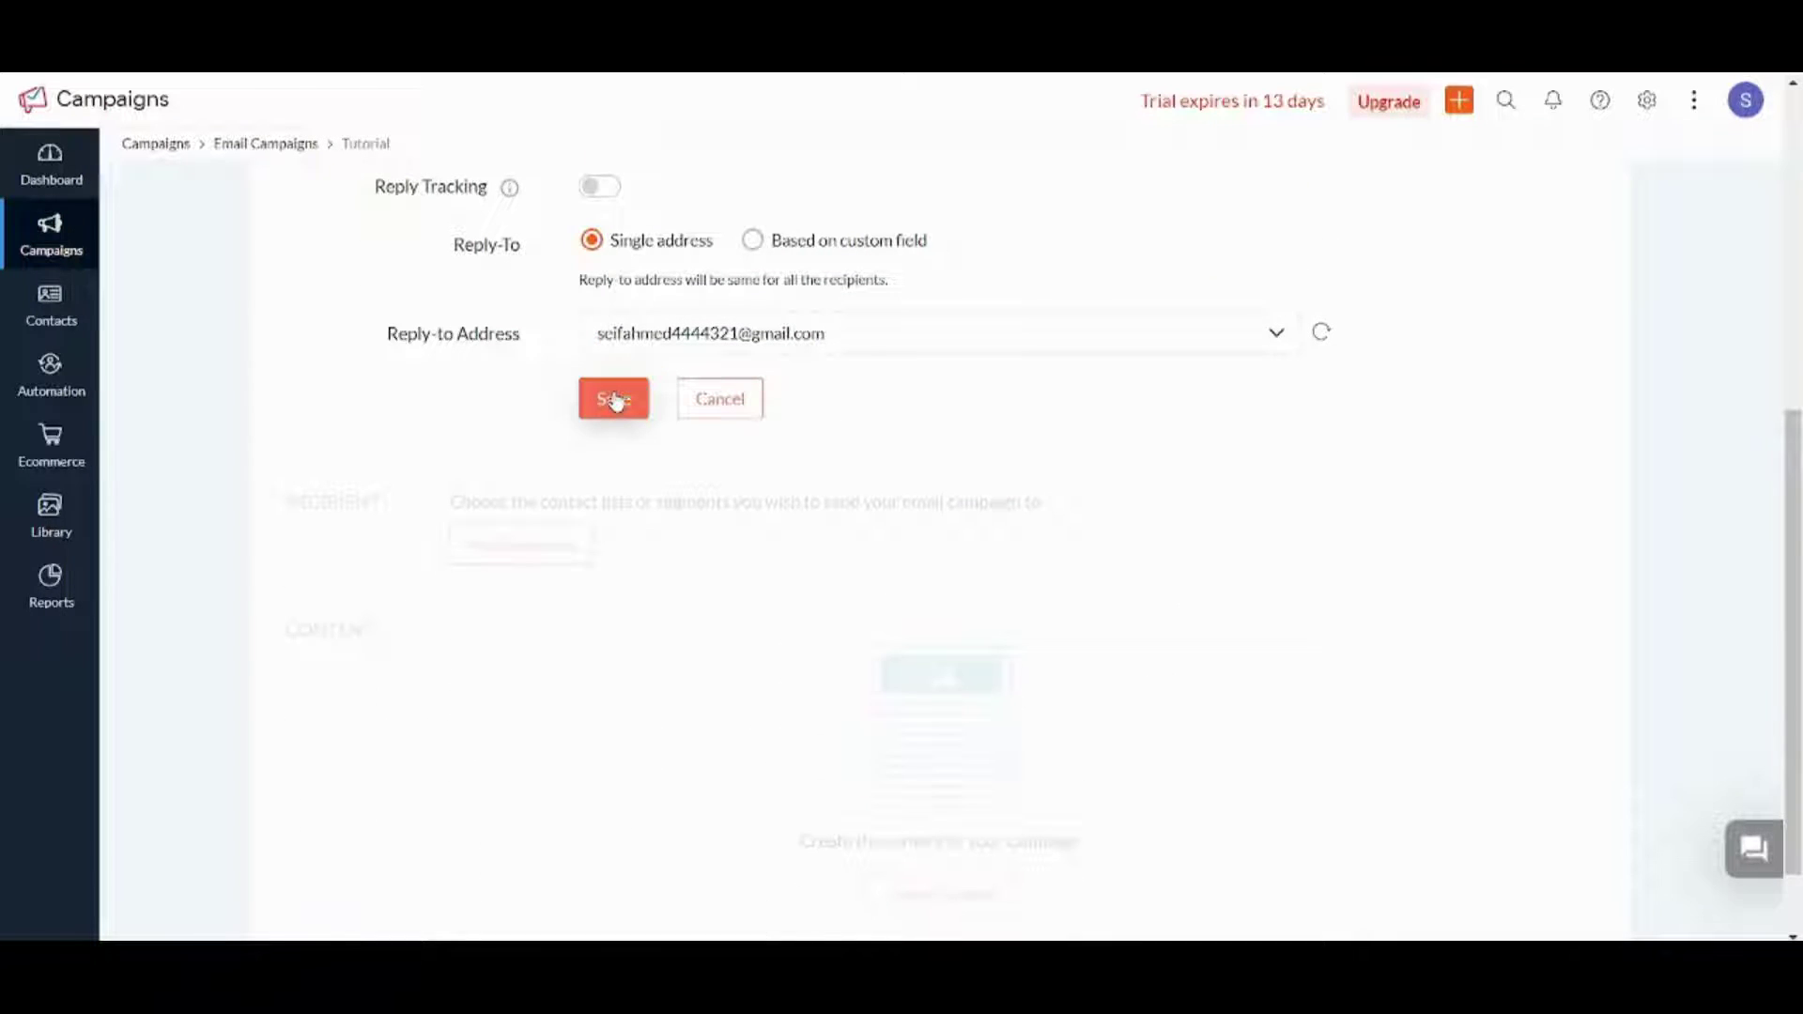
left_click(615, 401)
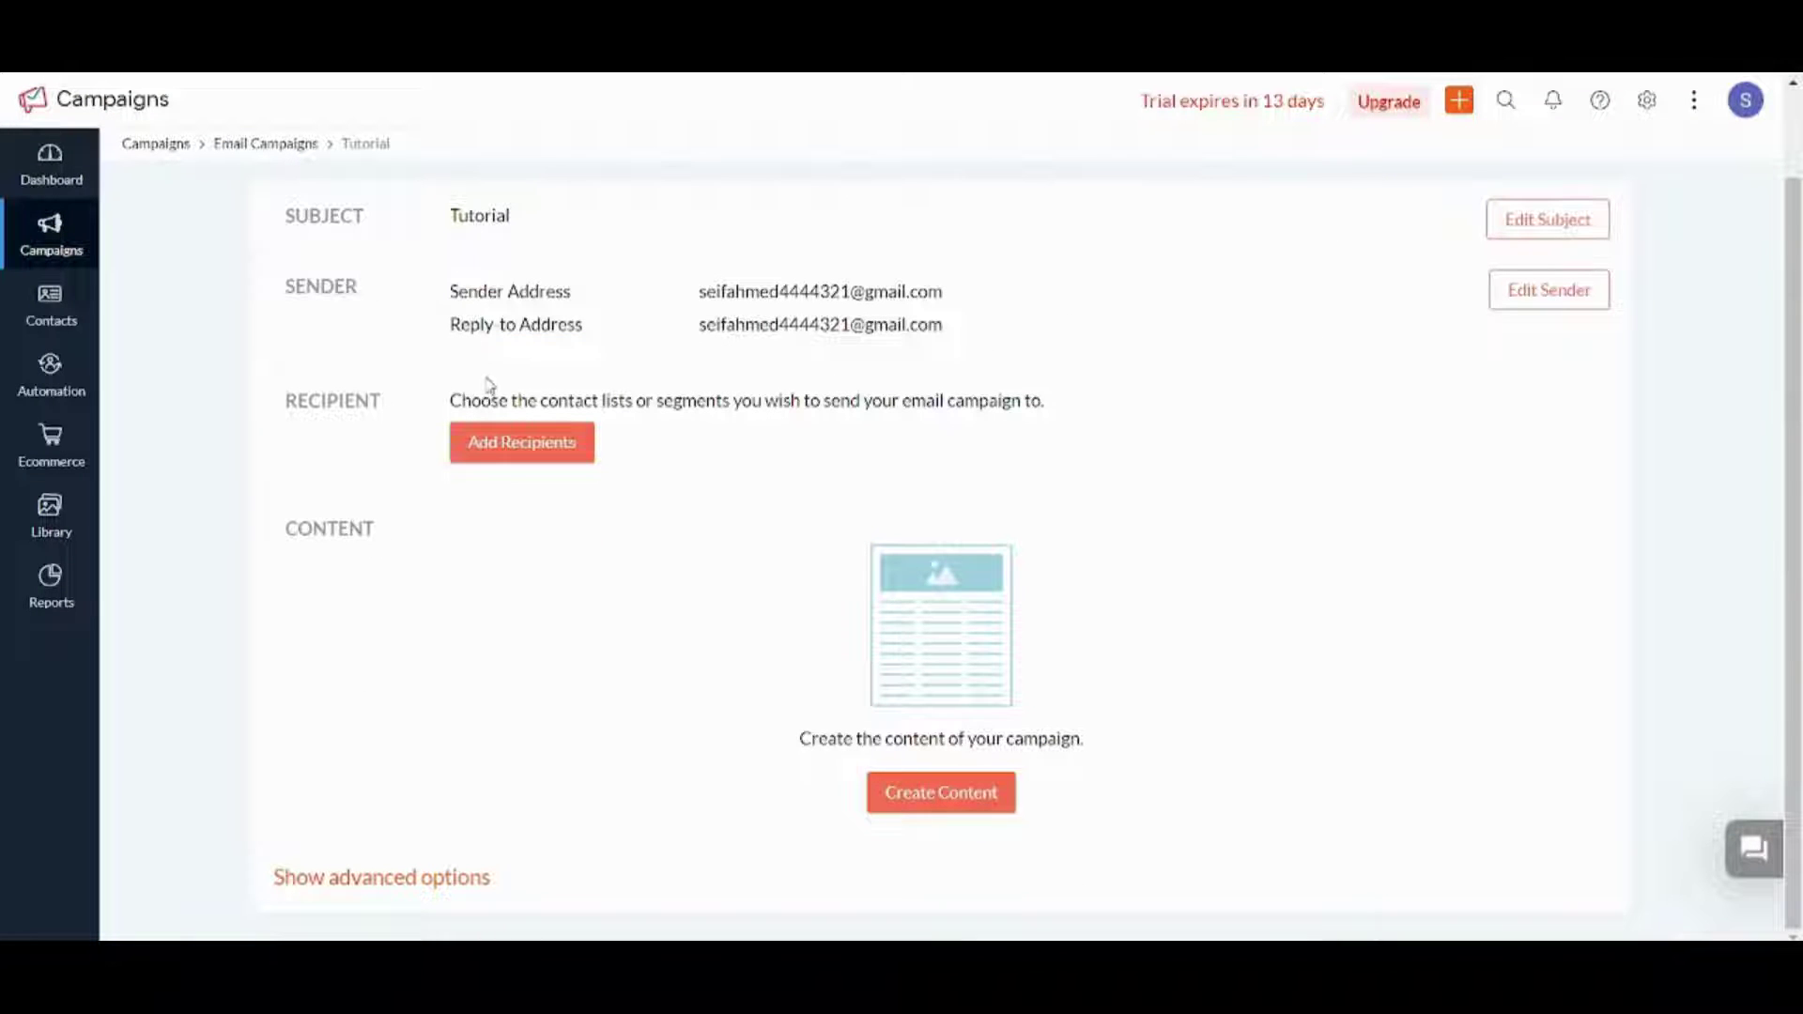
Set New Subcribers and My Sample List as recipients and proceed to content creation.
left_click(493, 437)
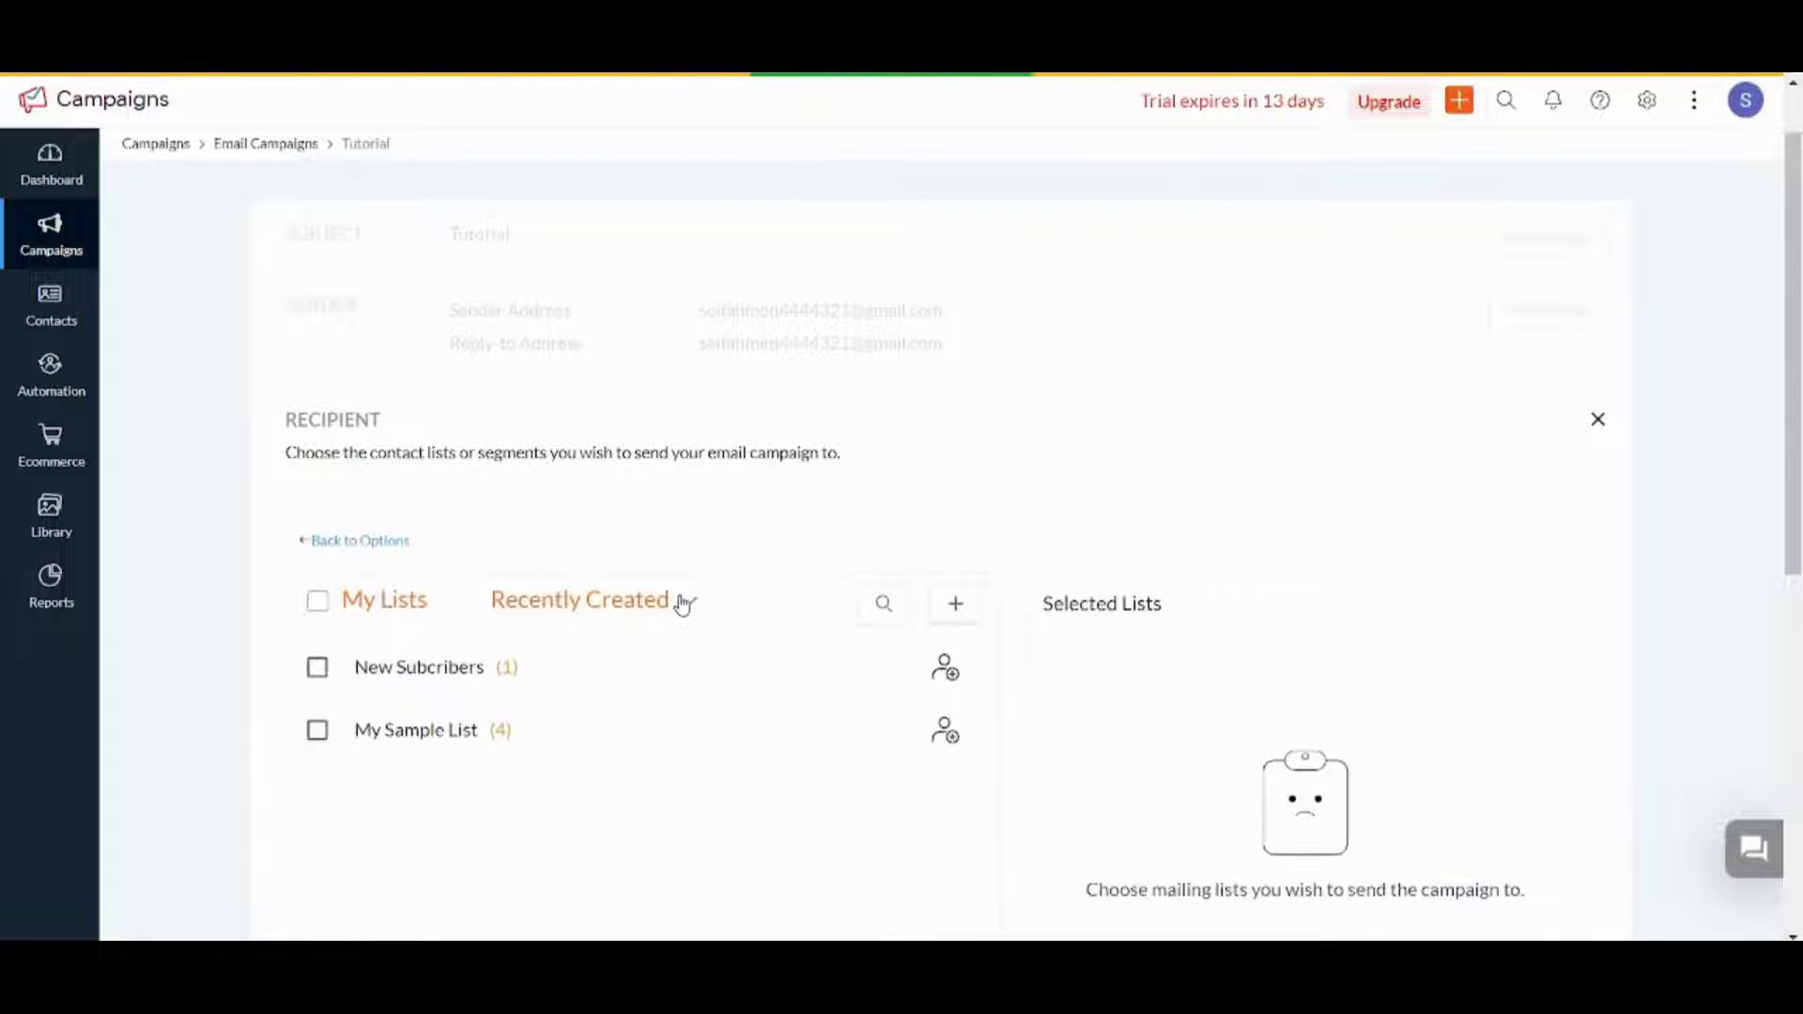
left_click(318, 672)
left_click(315, 736)
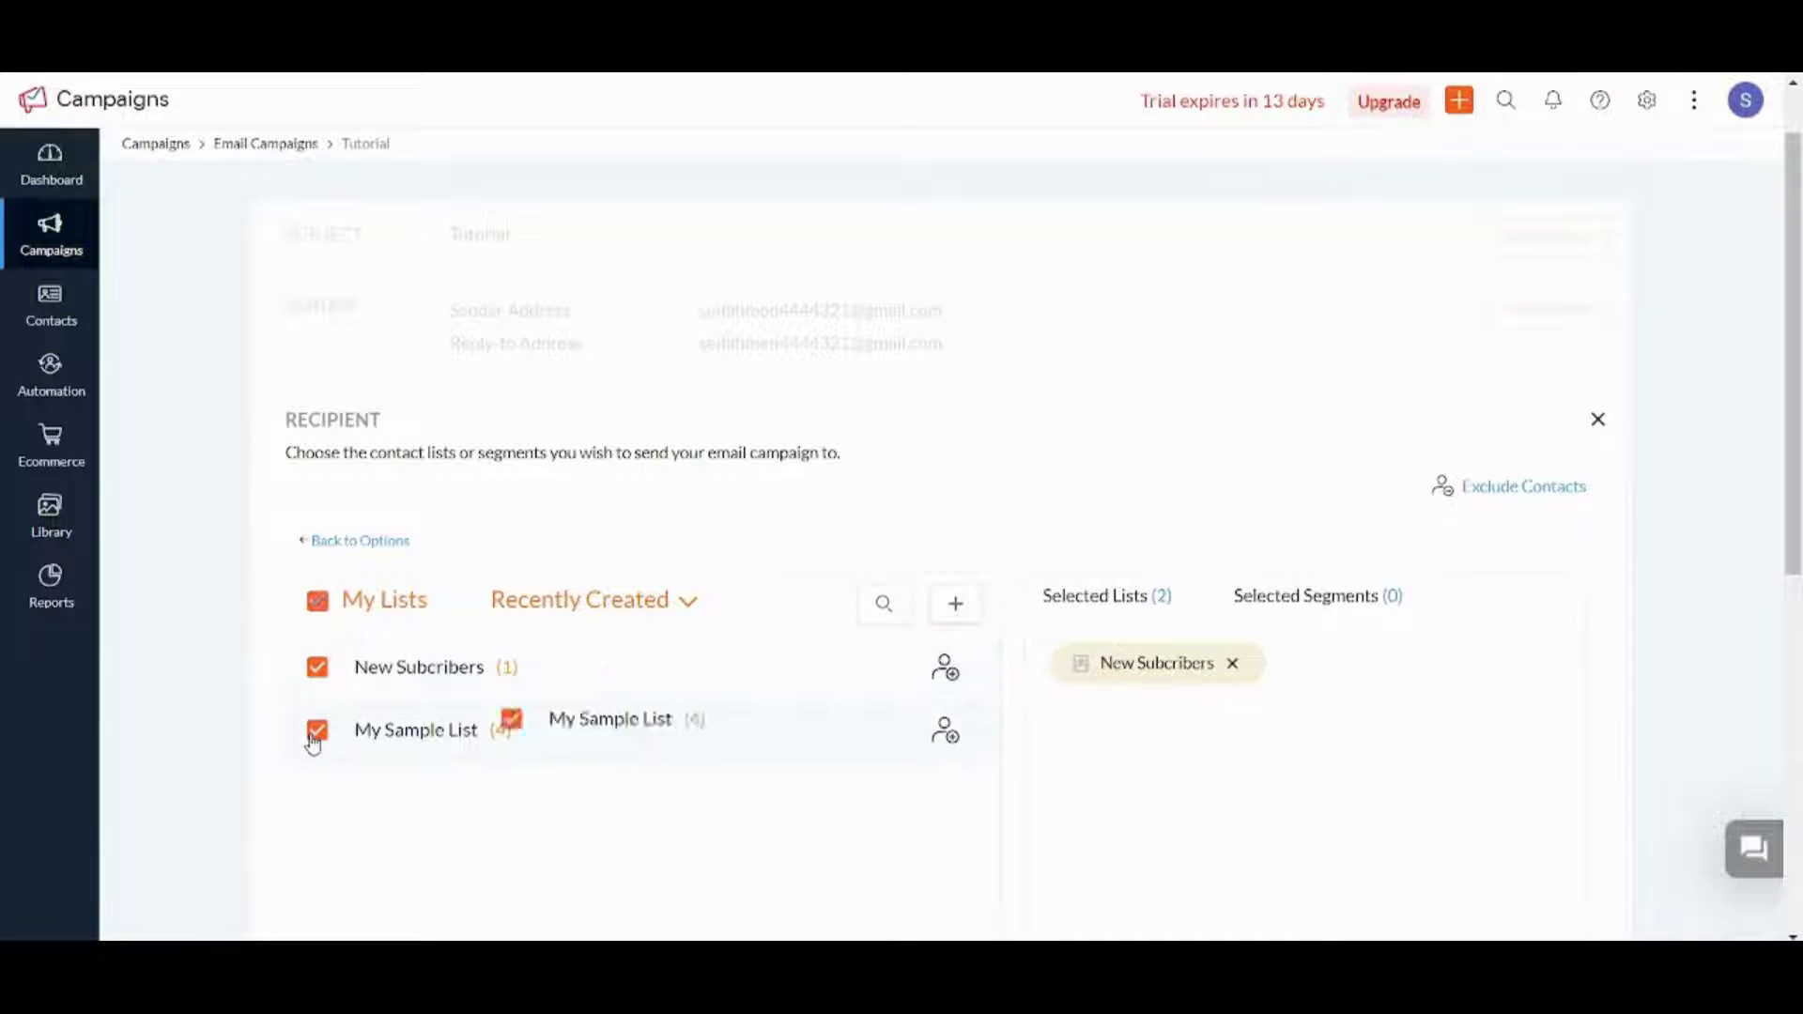
scroll(1485, 523, "down", 2)
scroll(853, 565, "down", 6)
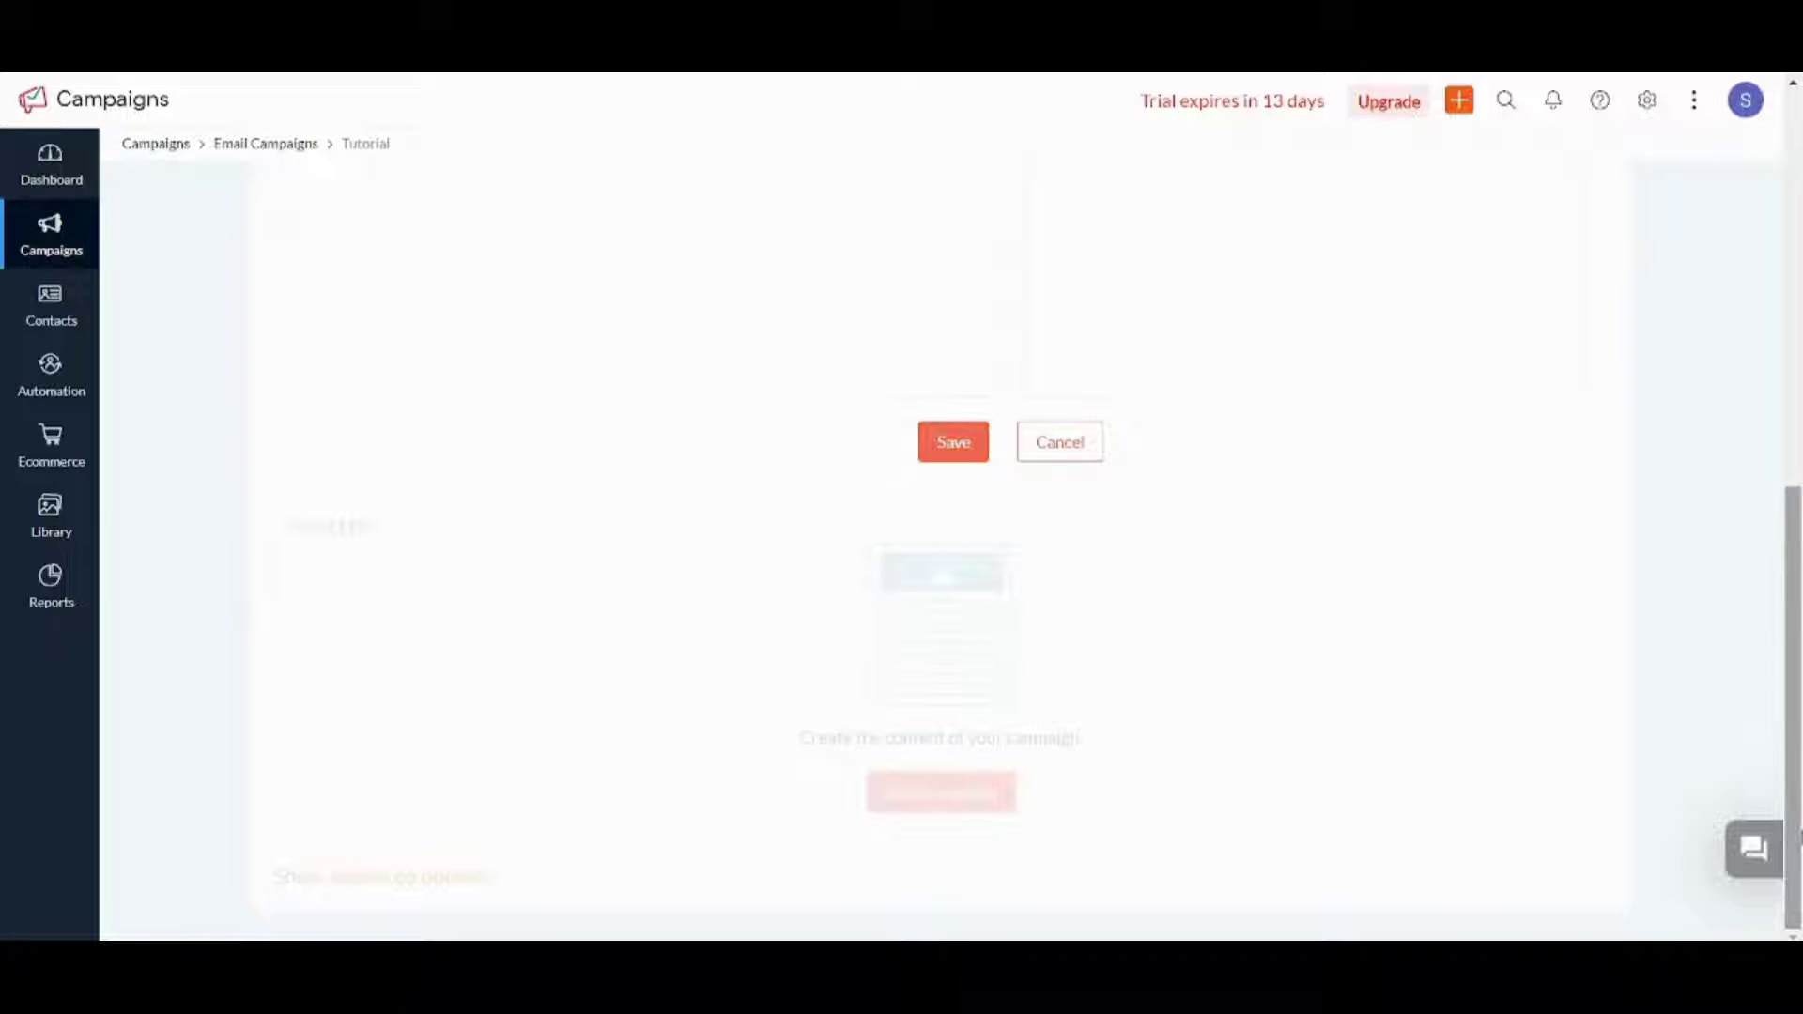
left_click(956, 443)
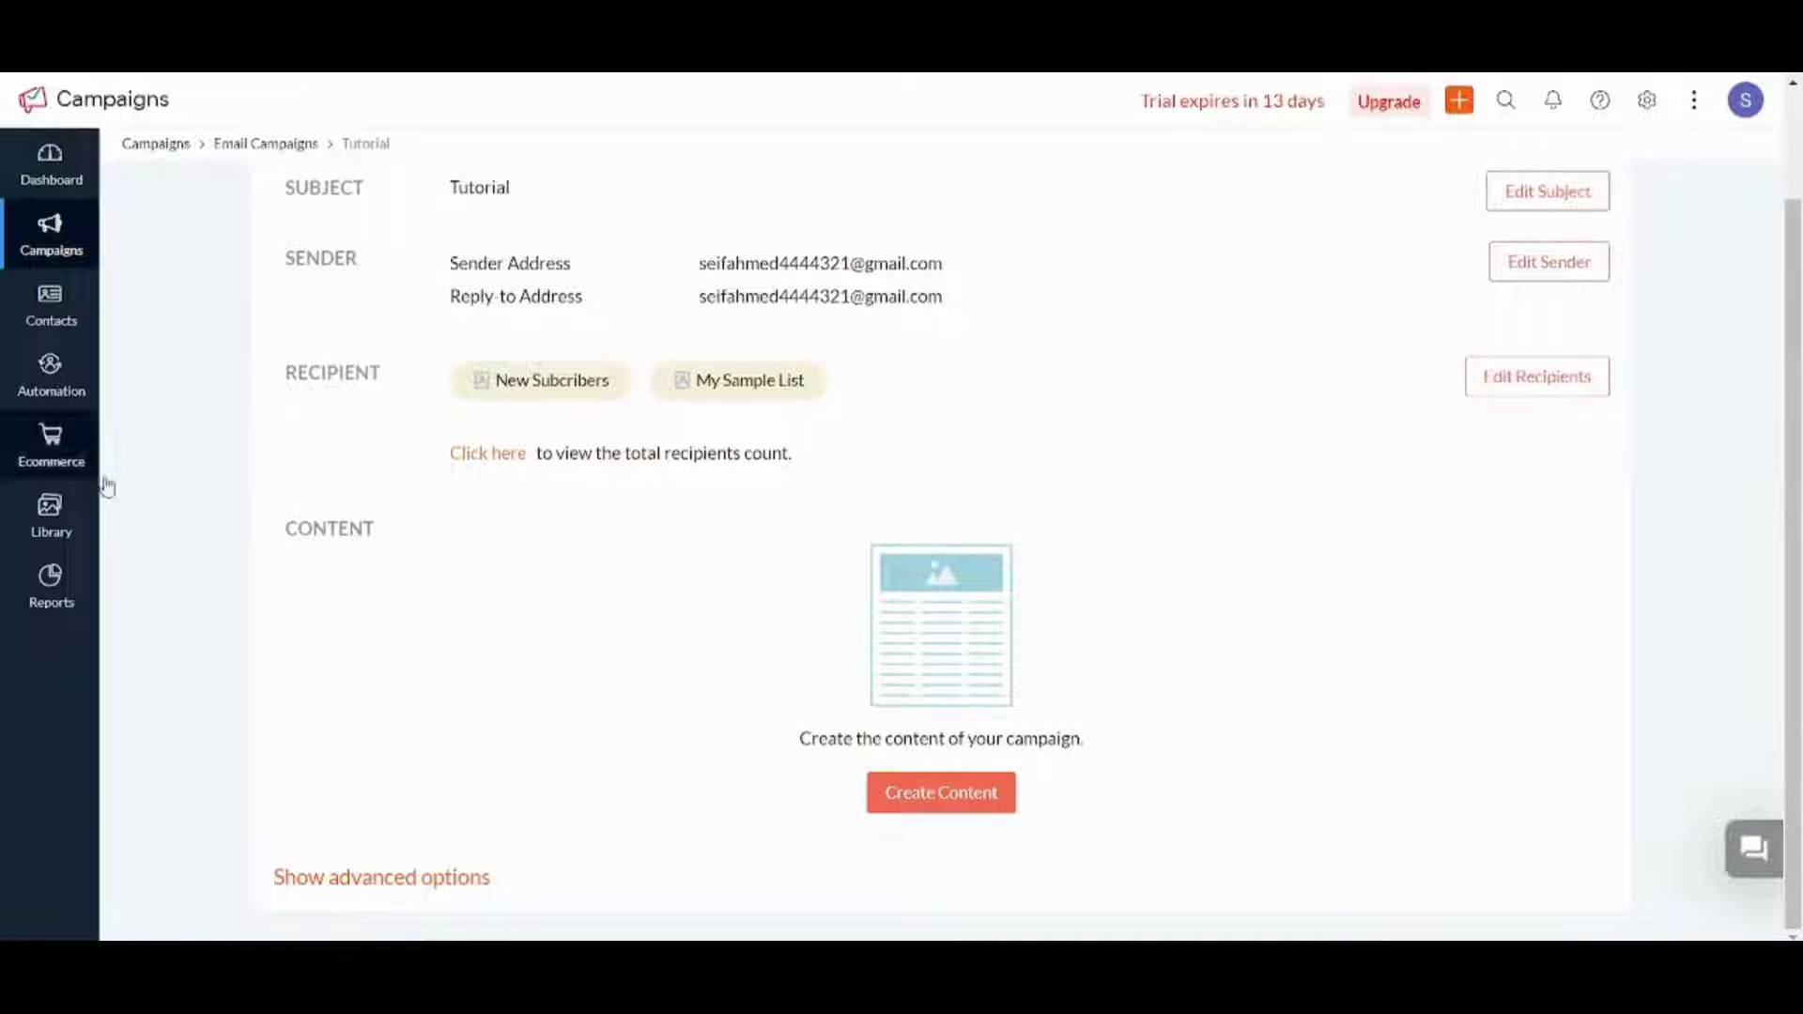
left_click(881, 803)
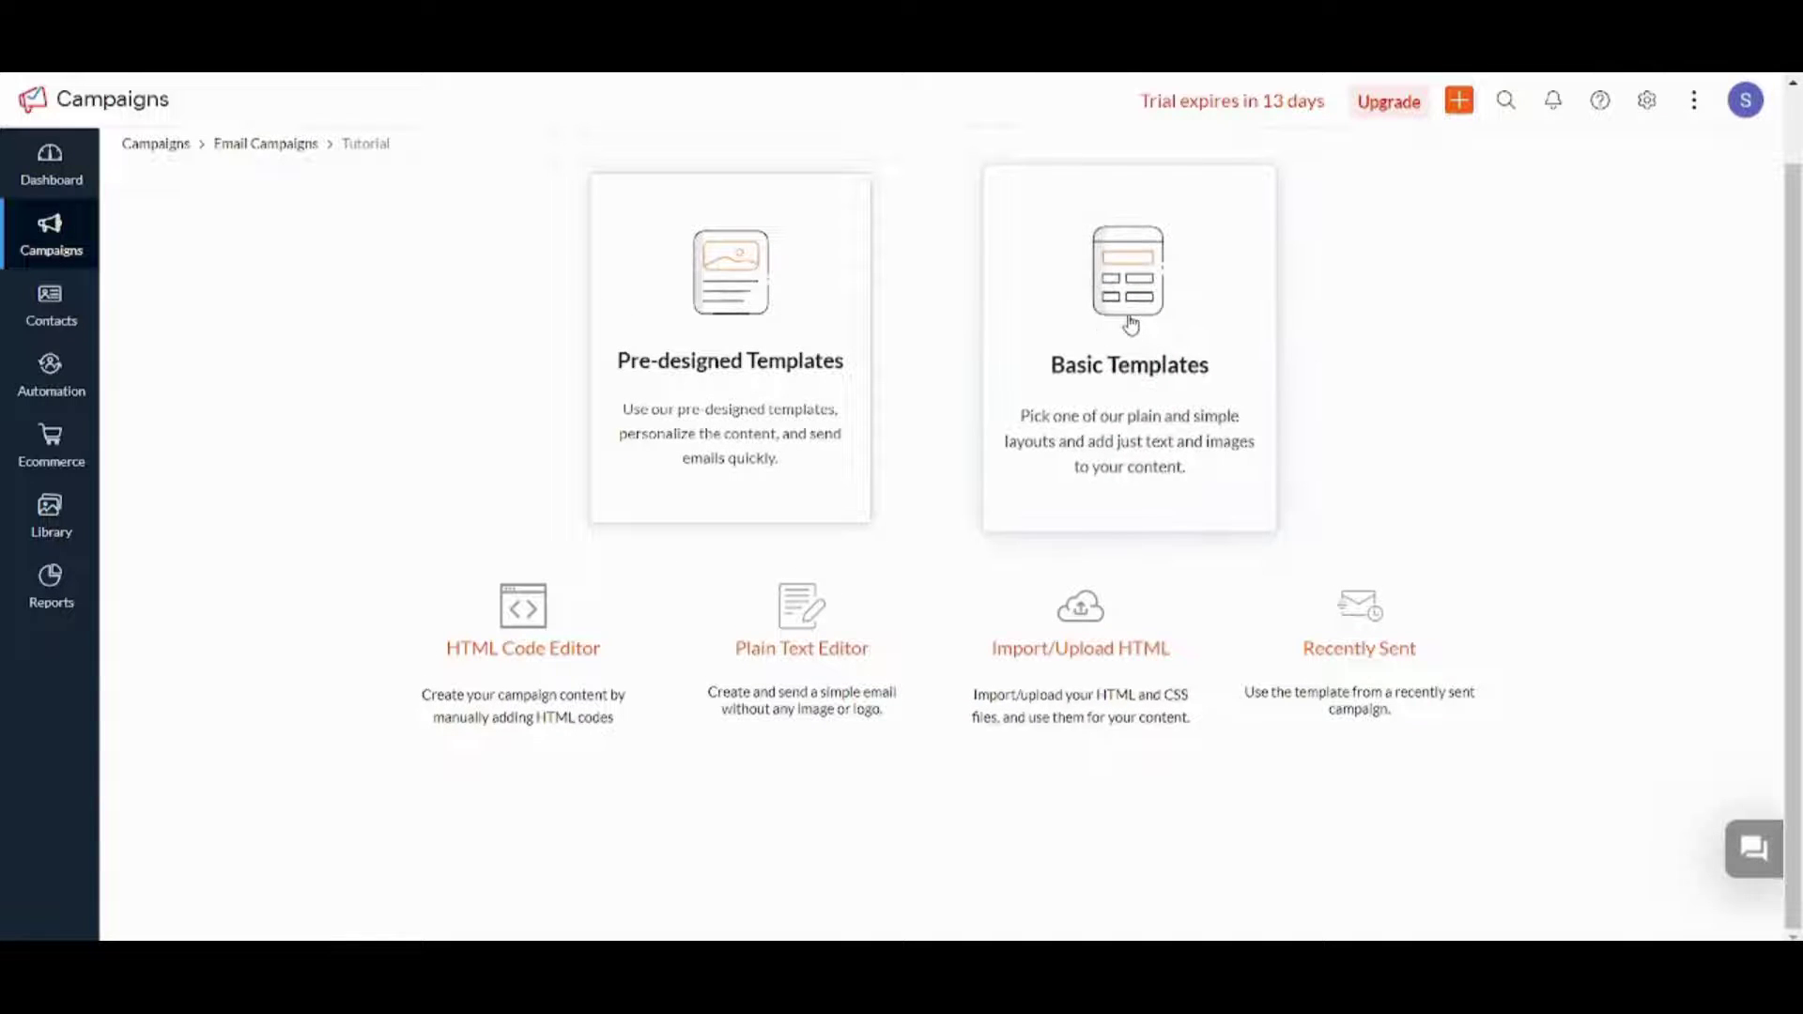
Choose the 1 Column design from the Basic Templates gallery for the campaign content.
left_click(1131, 324)
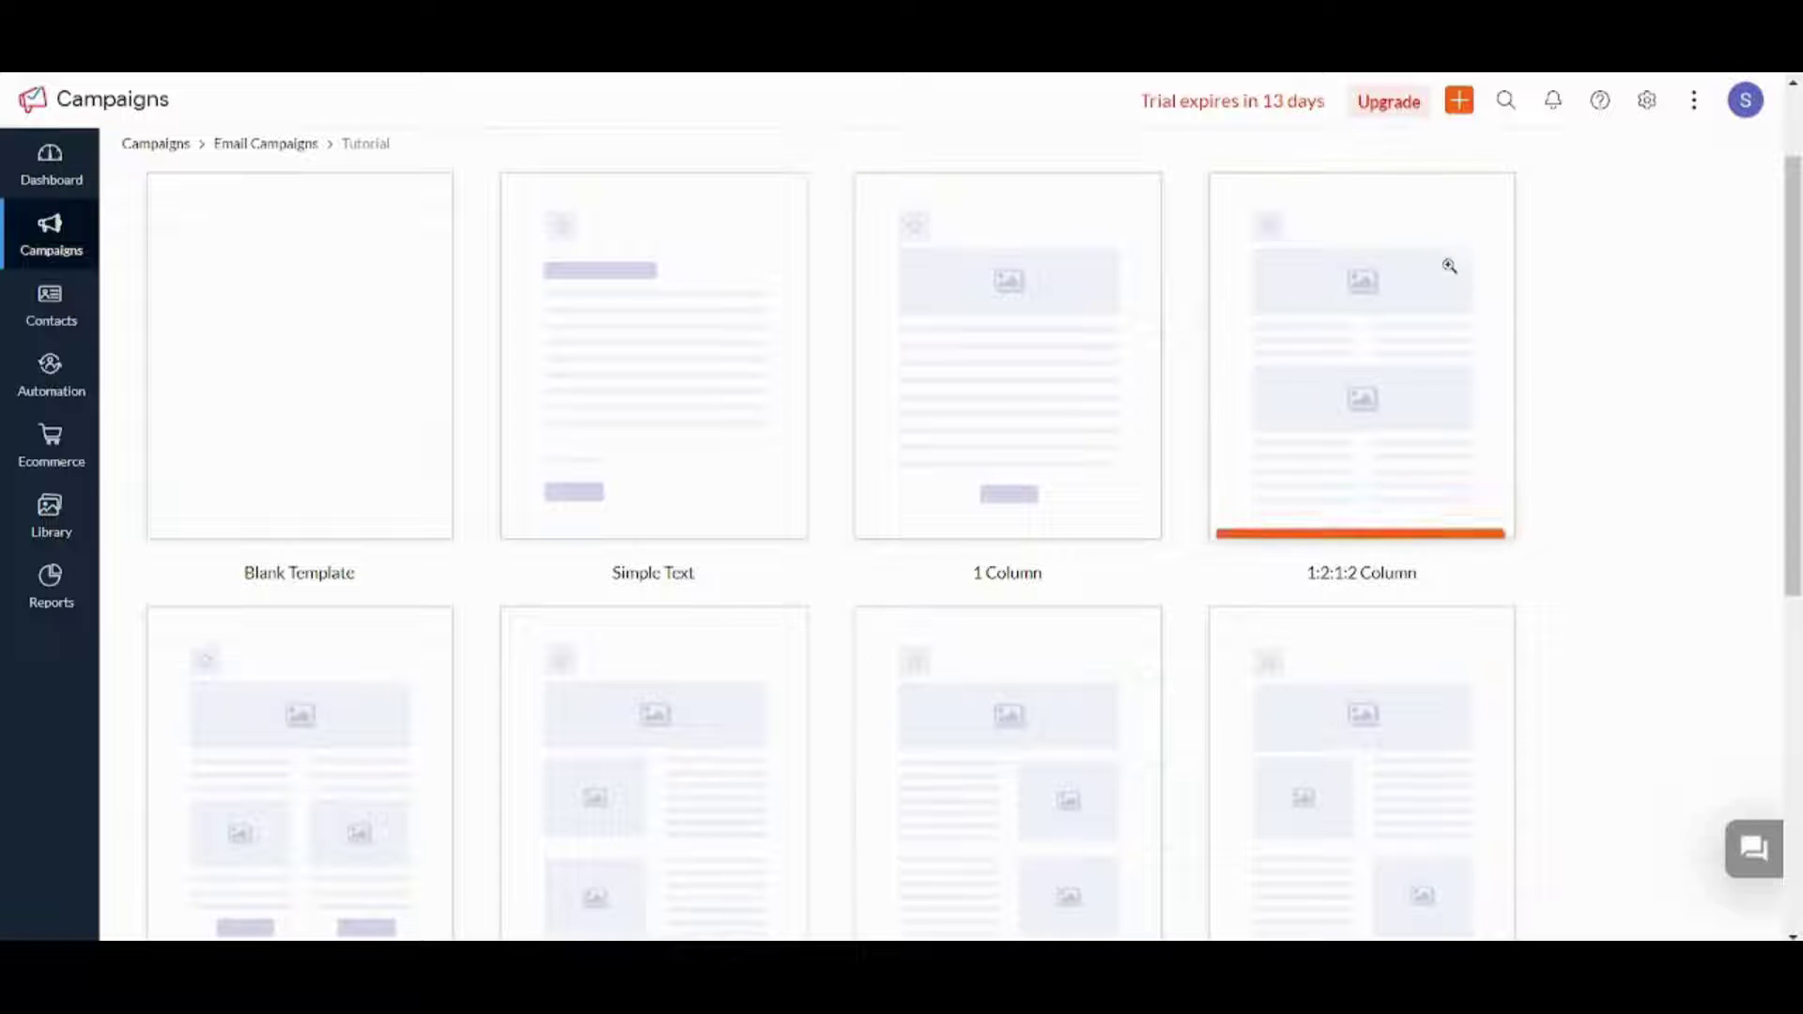
scroll(1647, 385, "down", 3)
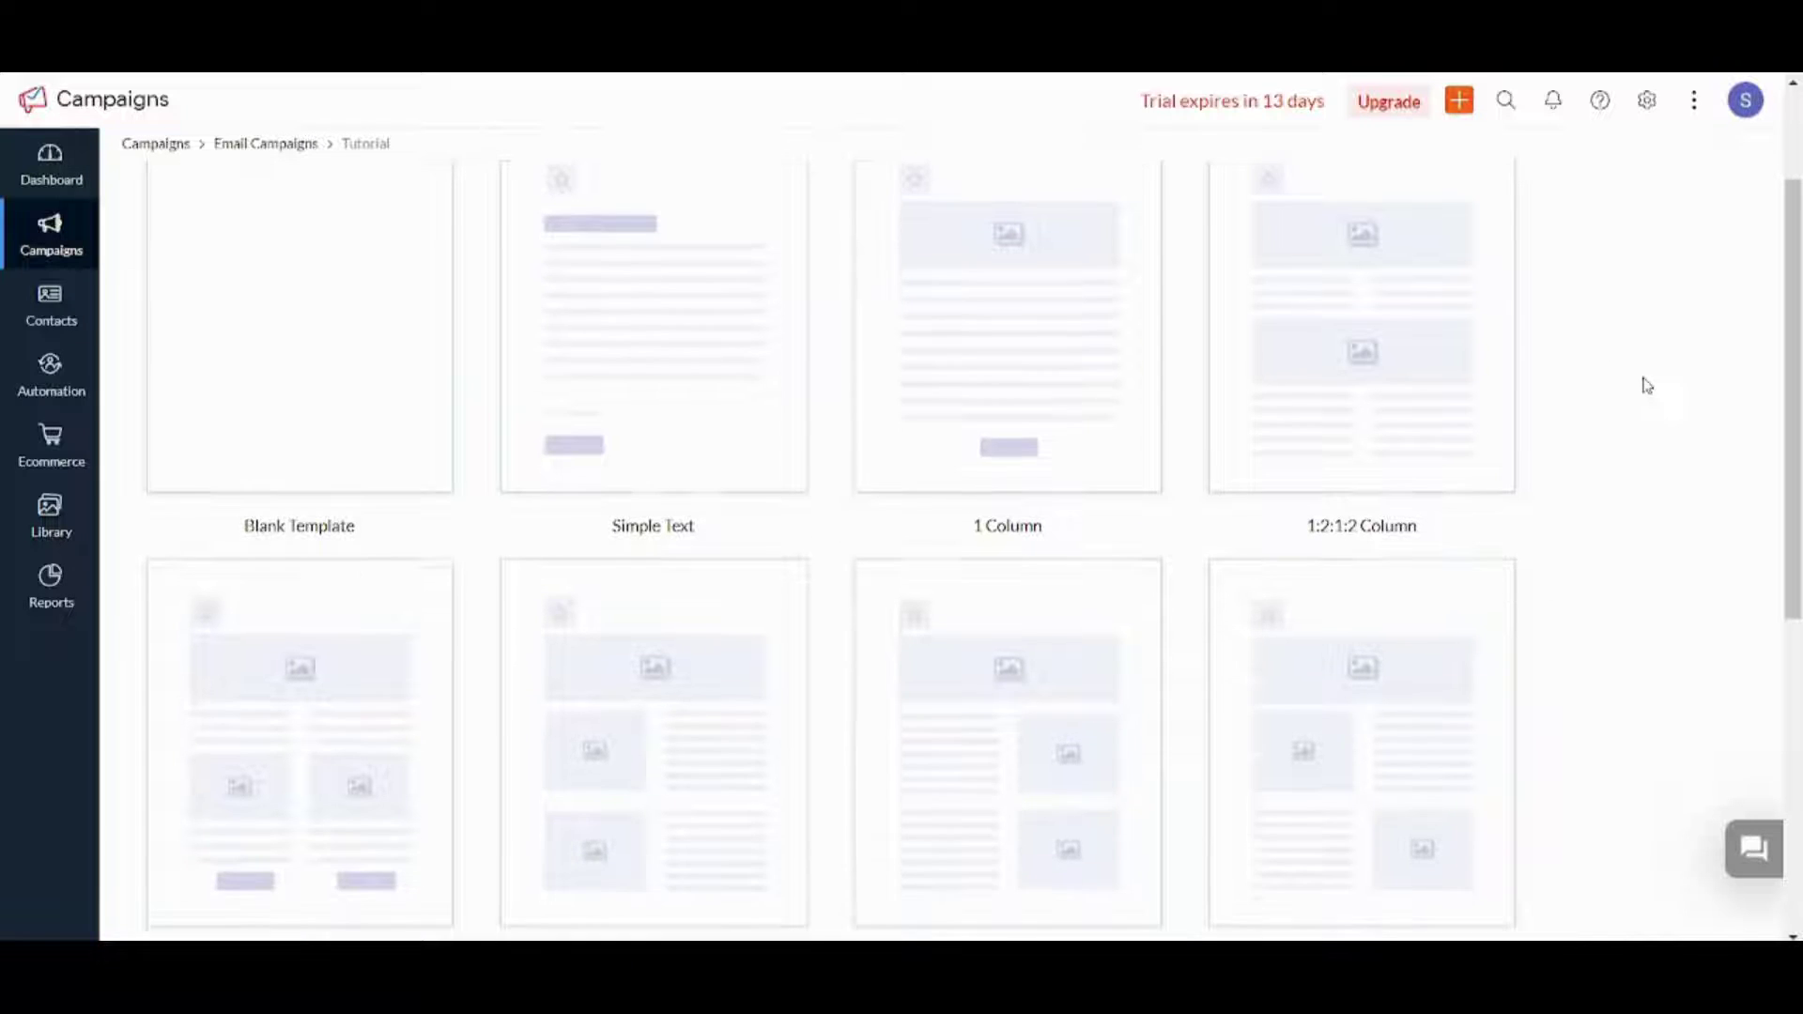
scroll(1647, 385, "down", 4)
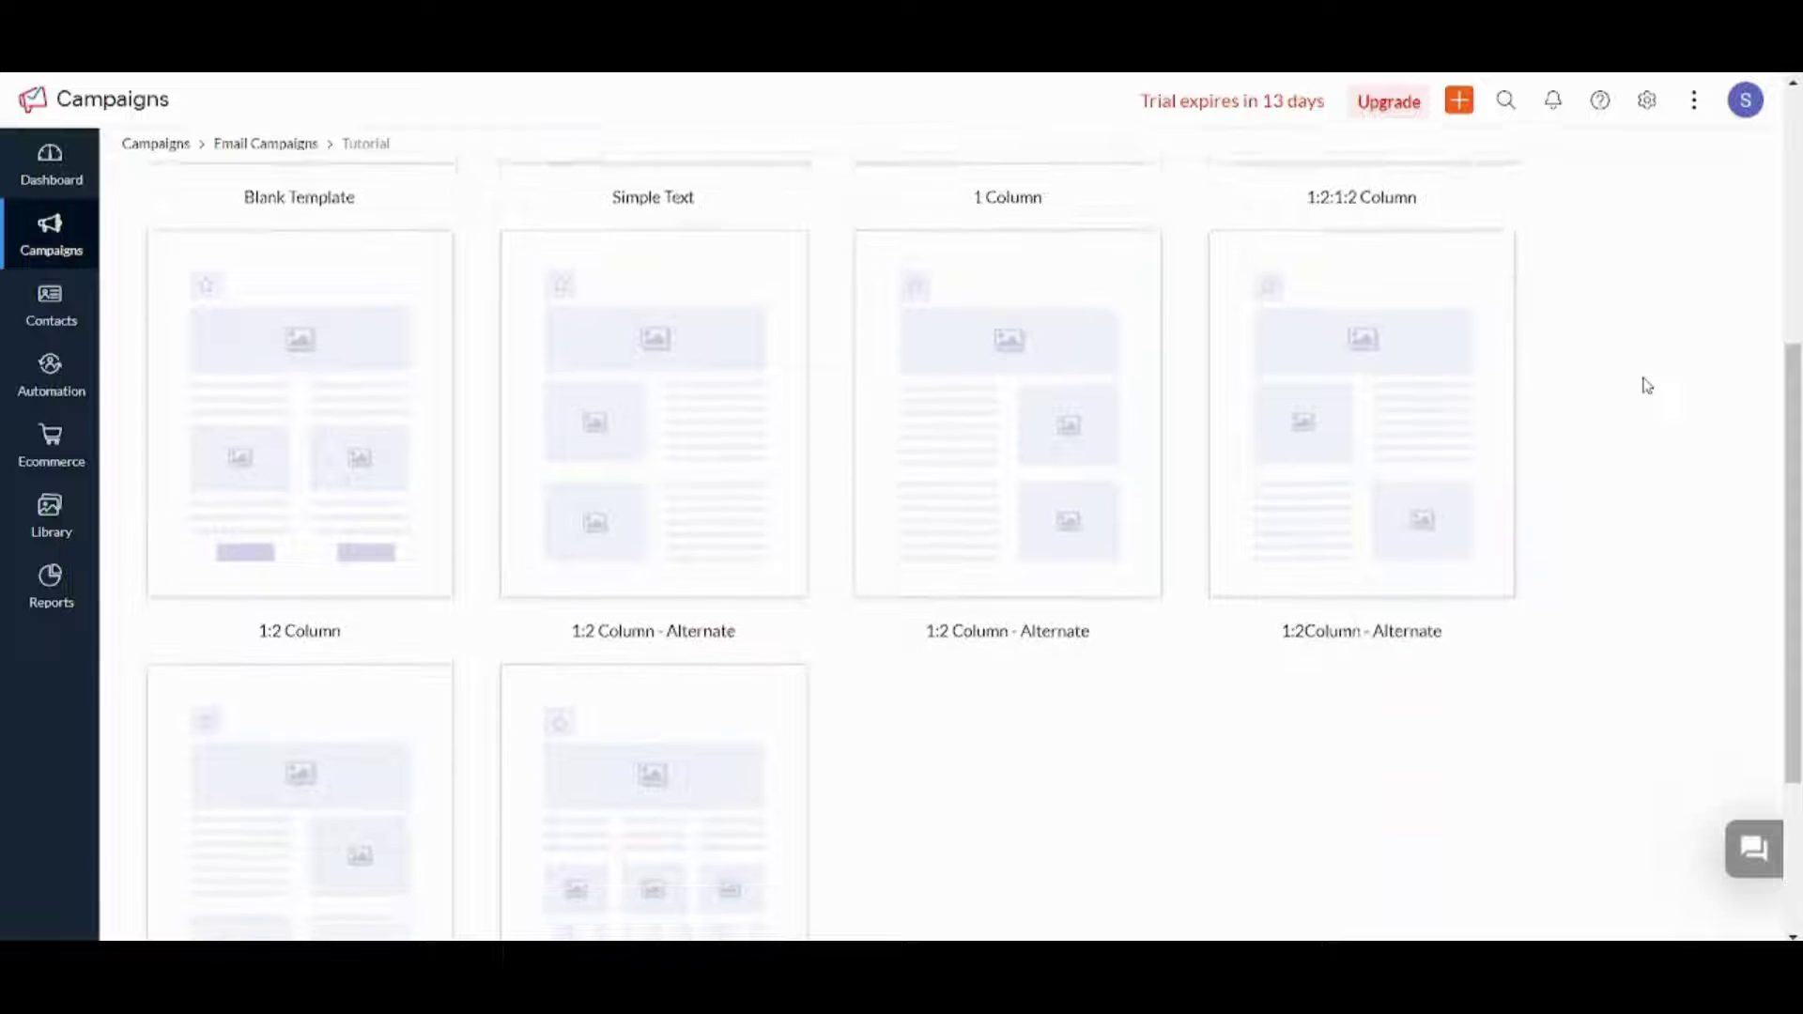
scroll(1646, 386, "up", 8)
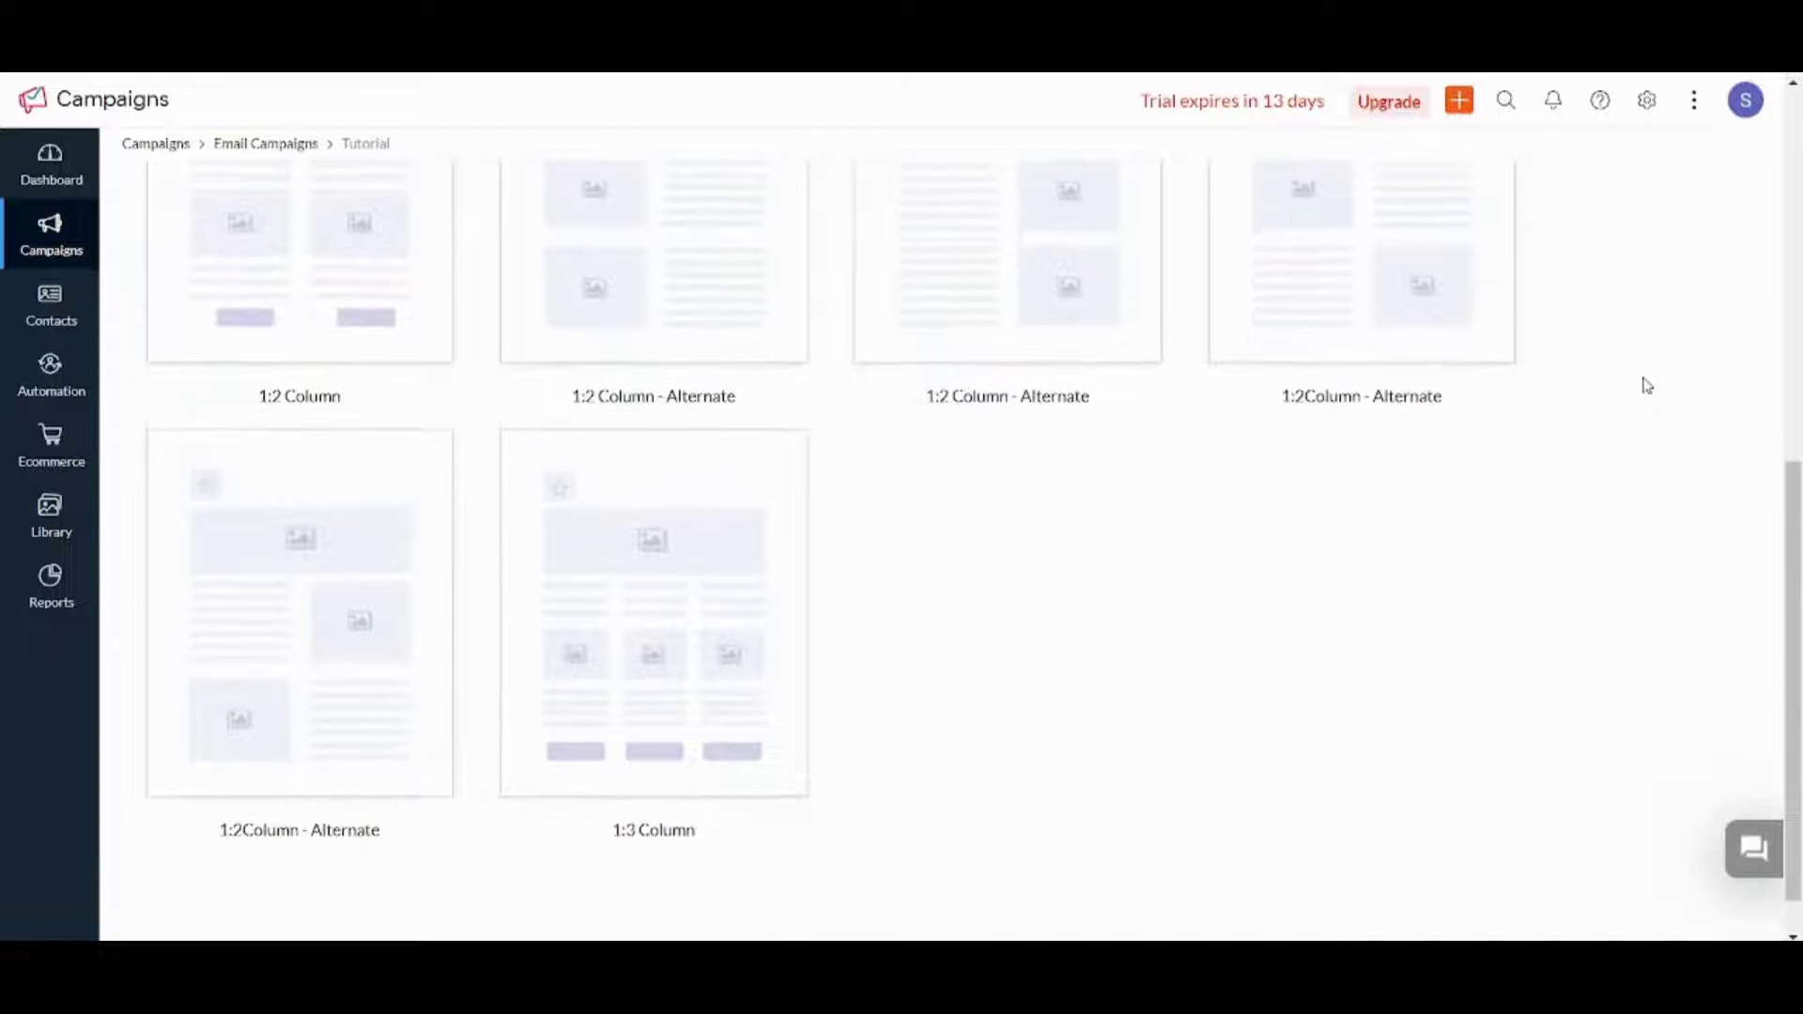
scroll(1647, 385, "down", 1)
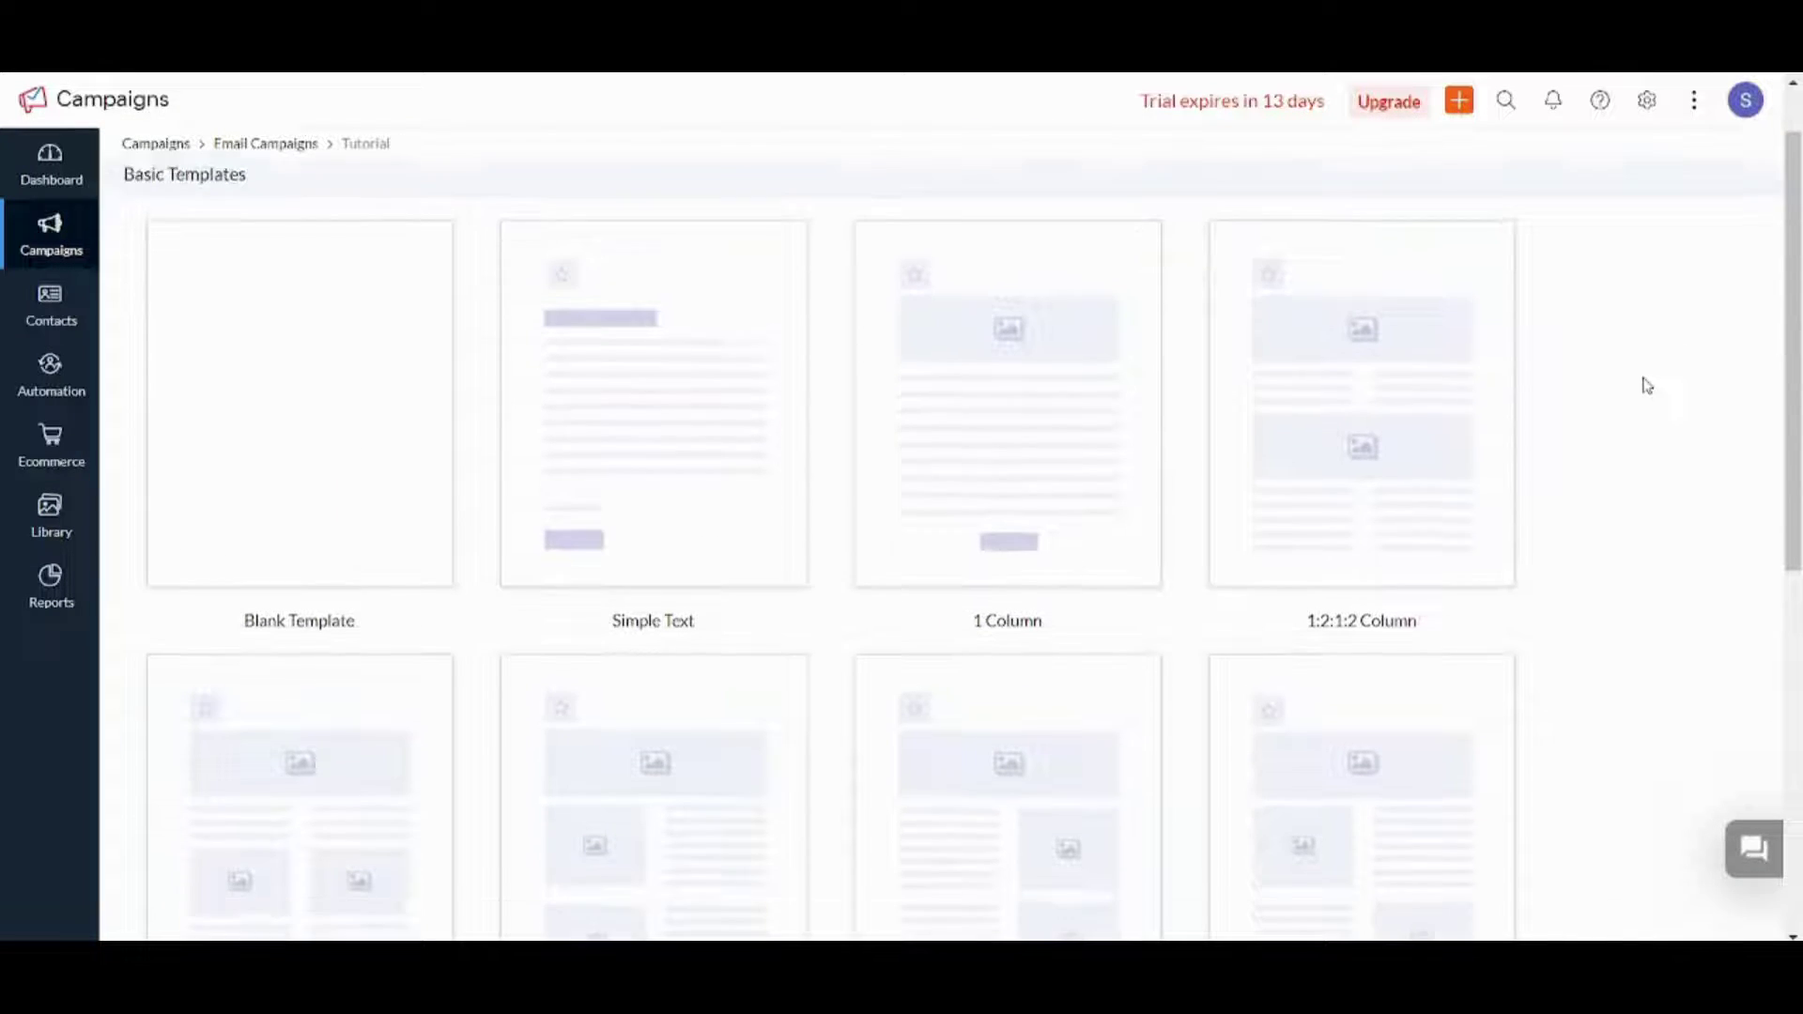
mouse_move(1011, 346)
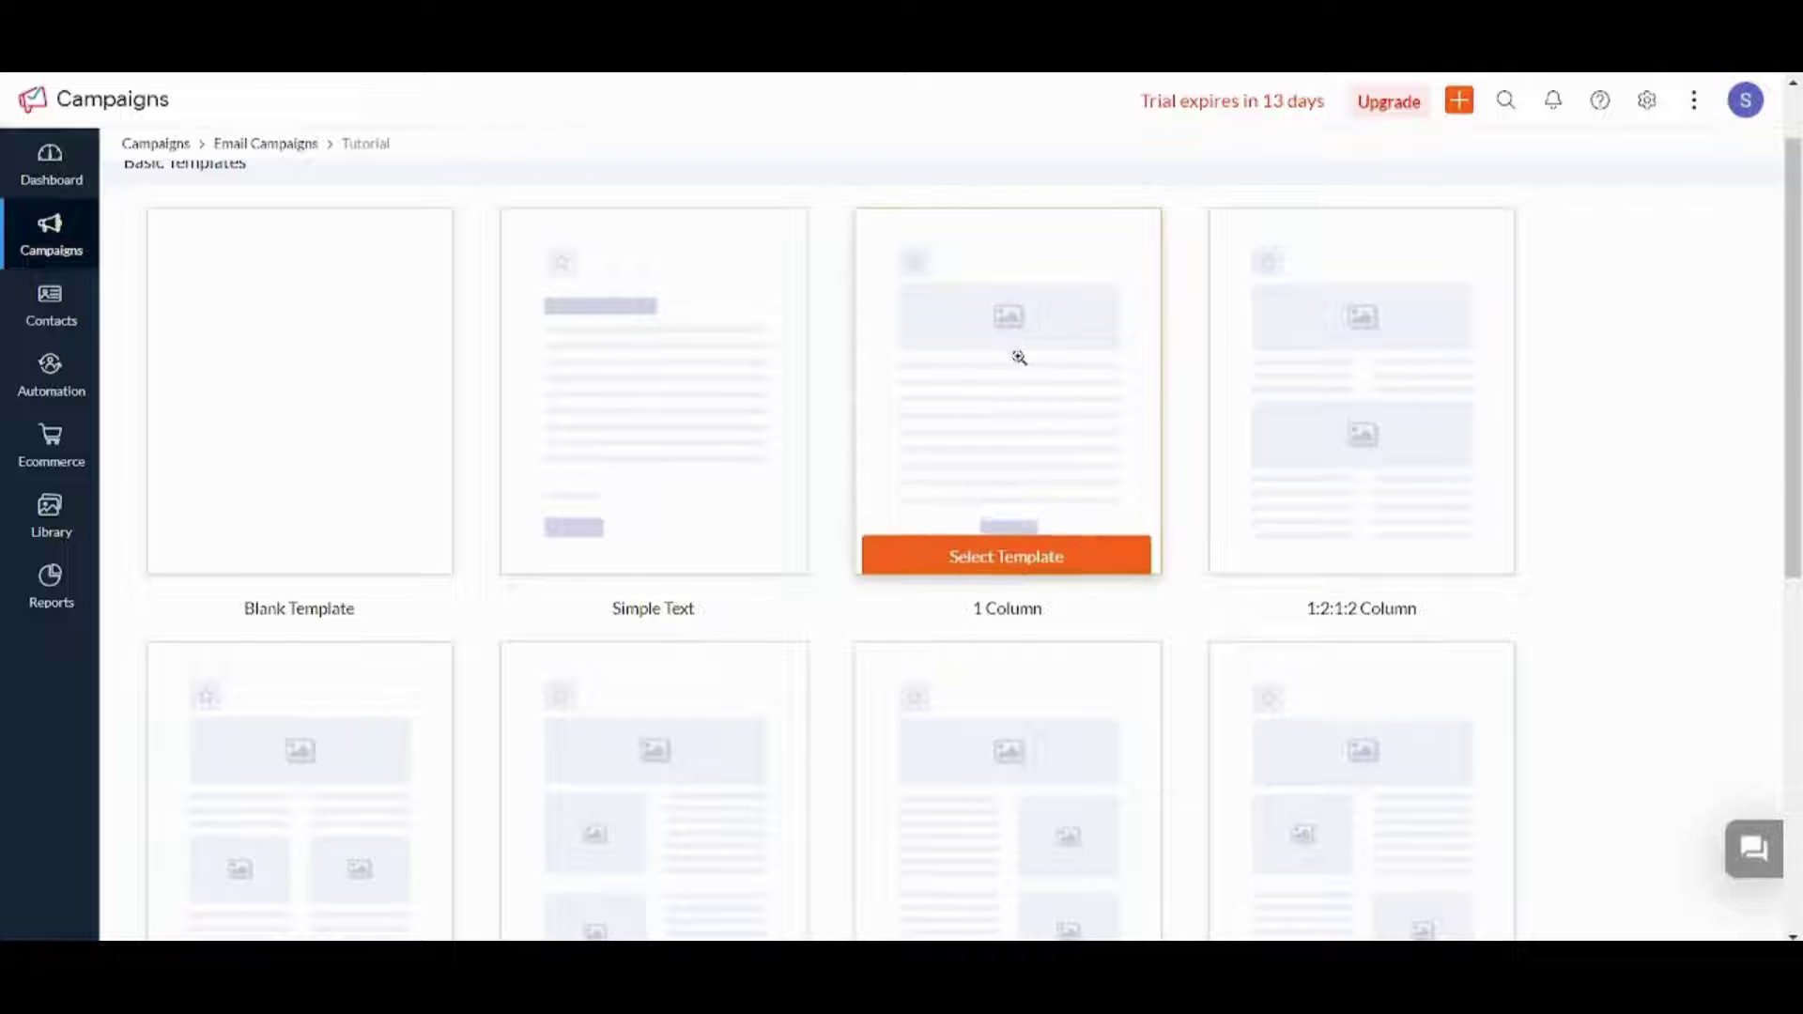
left_click(1038, 562)
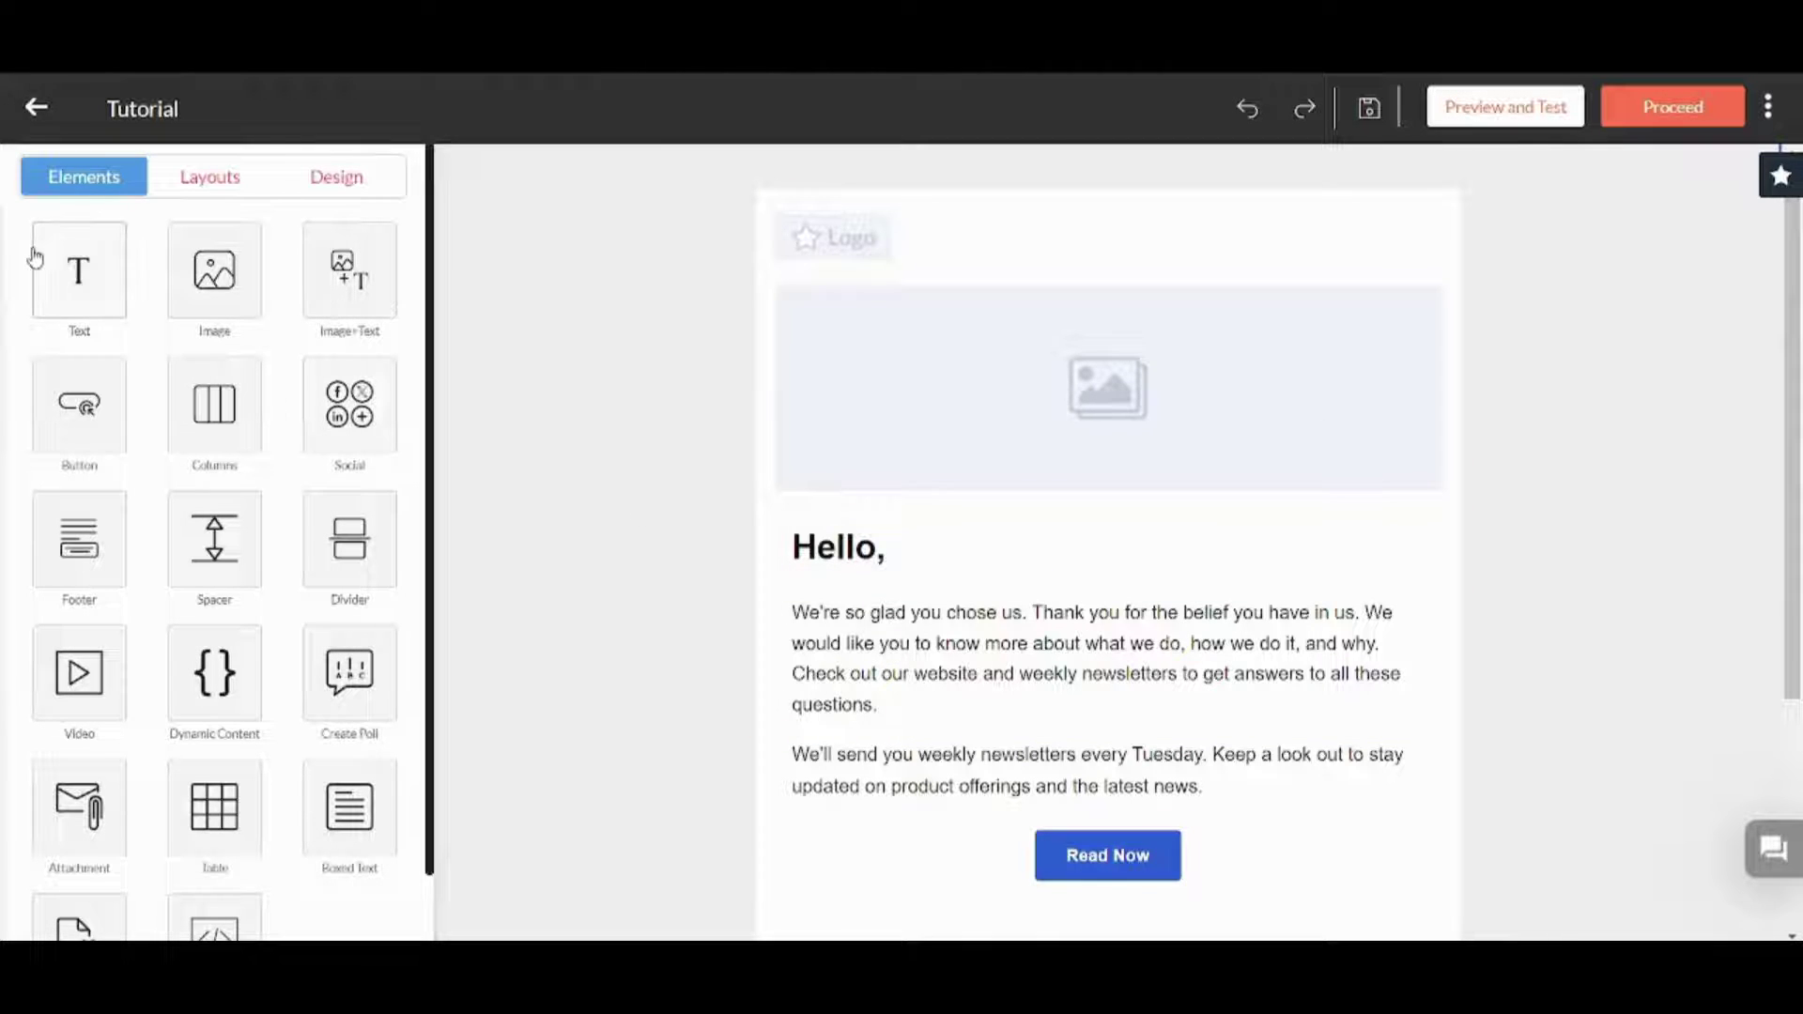
left_click(66, 255)
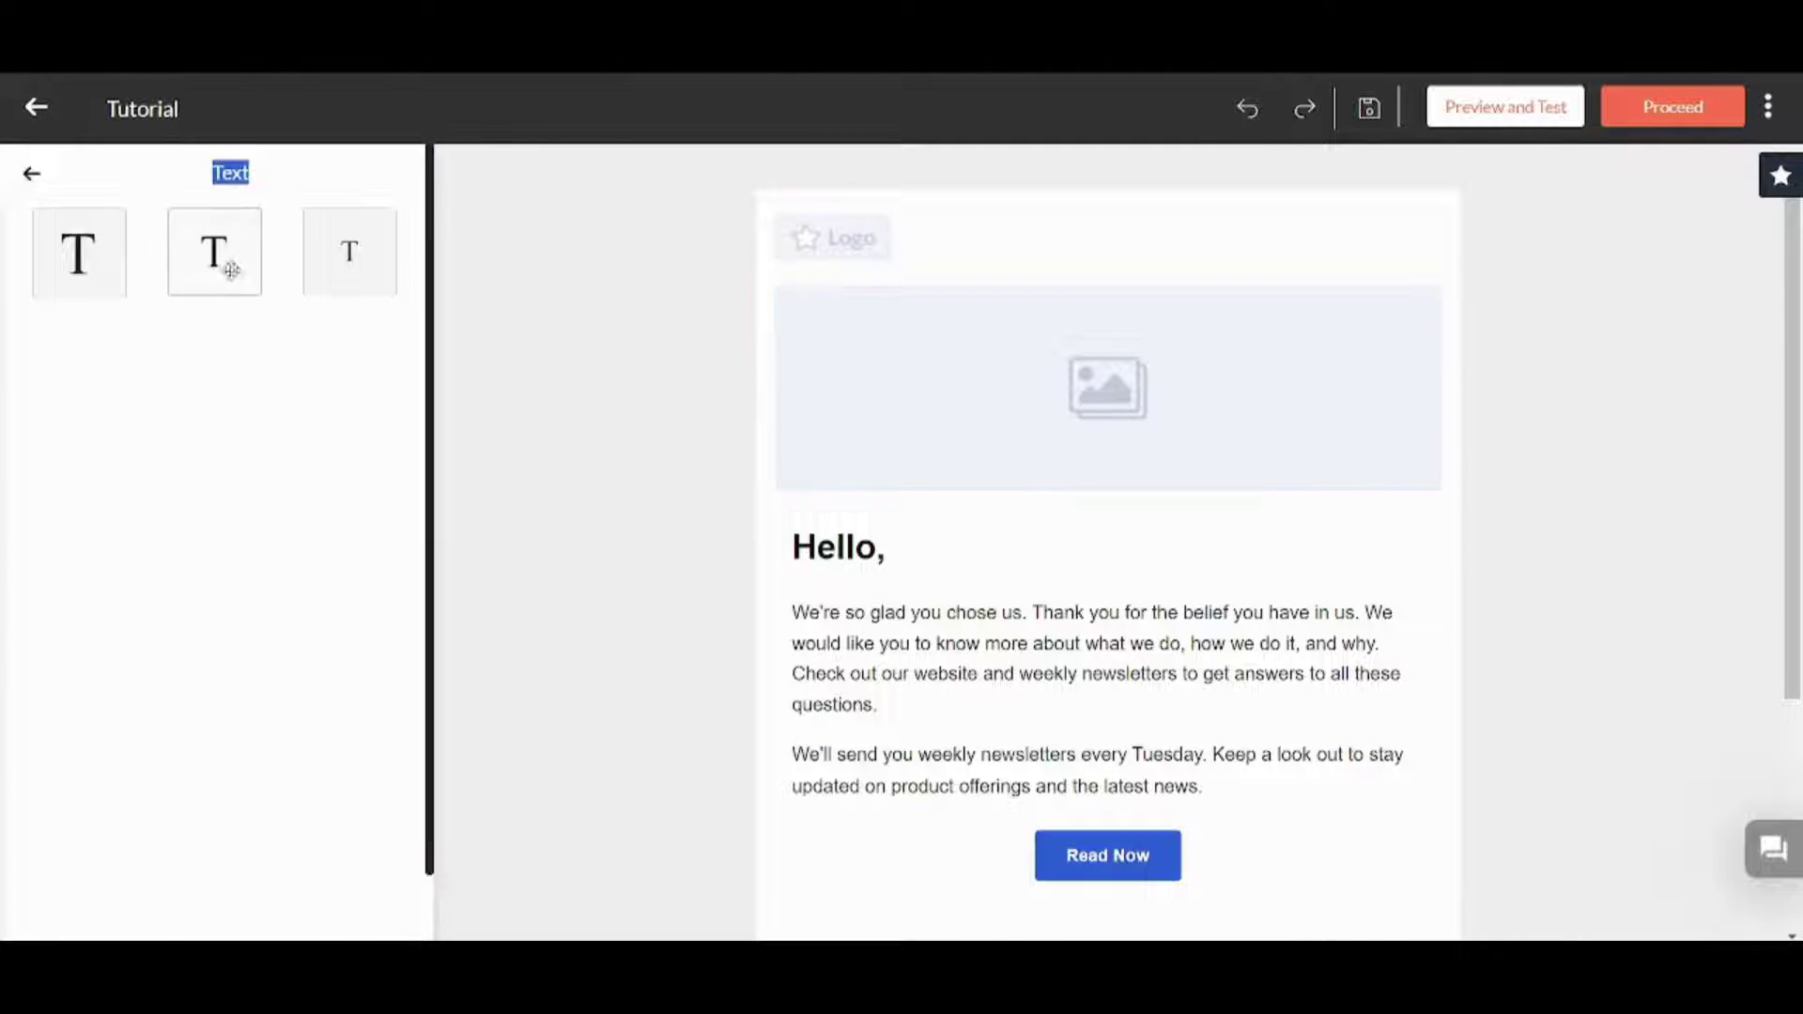
left_click(39, 176)
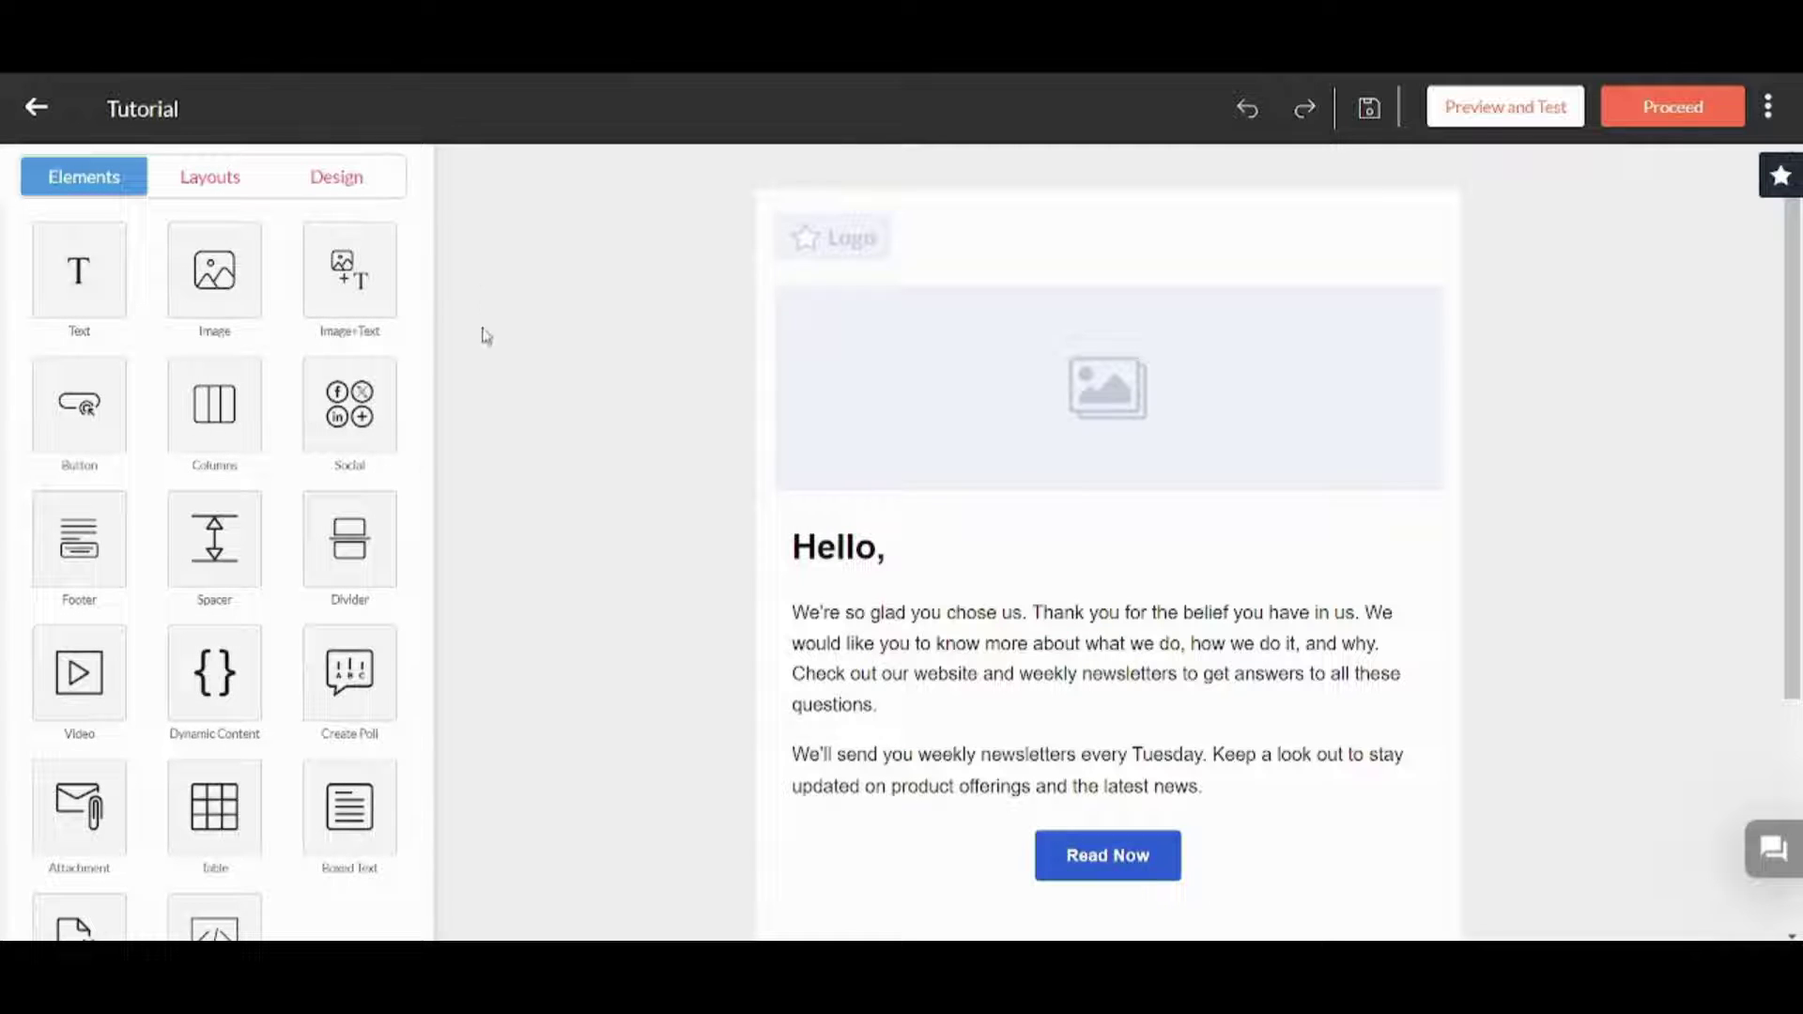
left_click(75, 273)
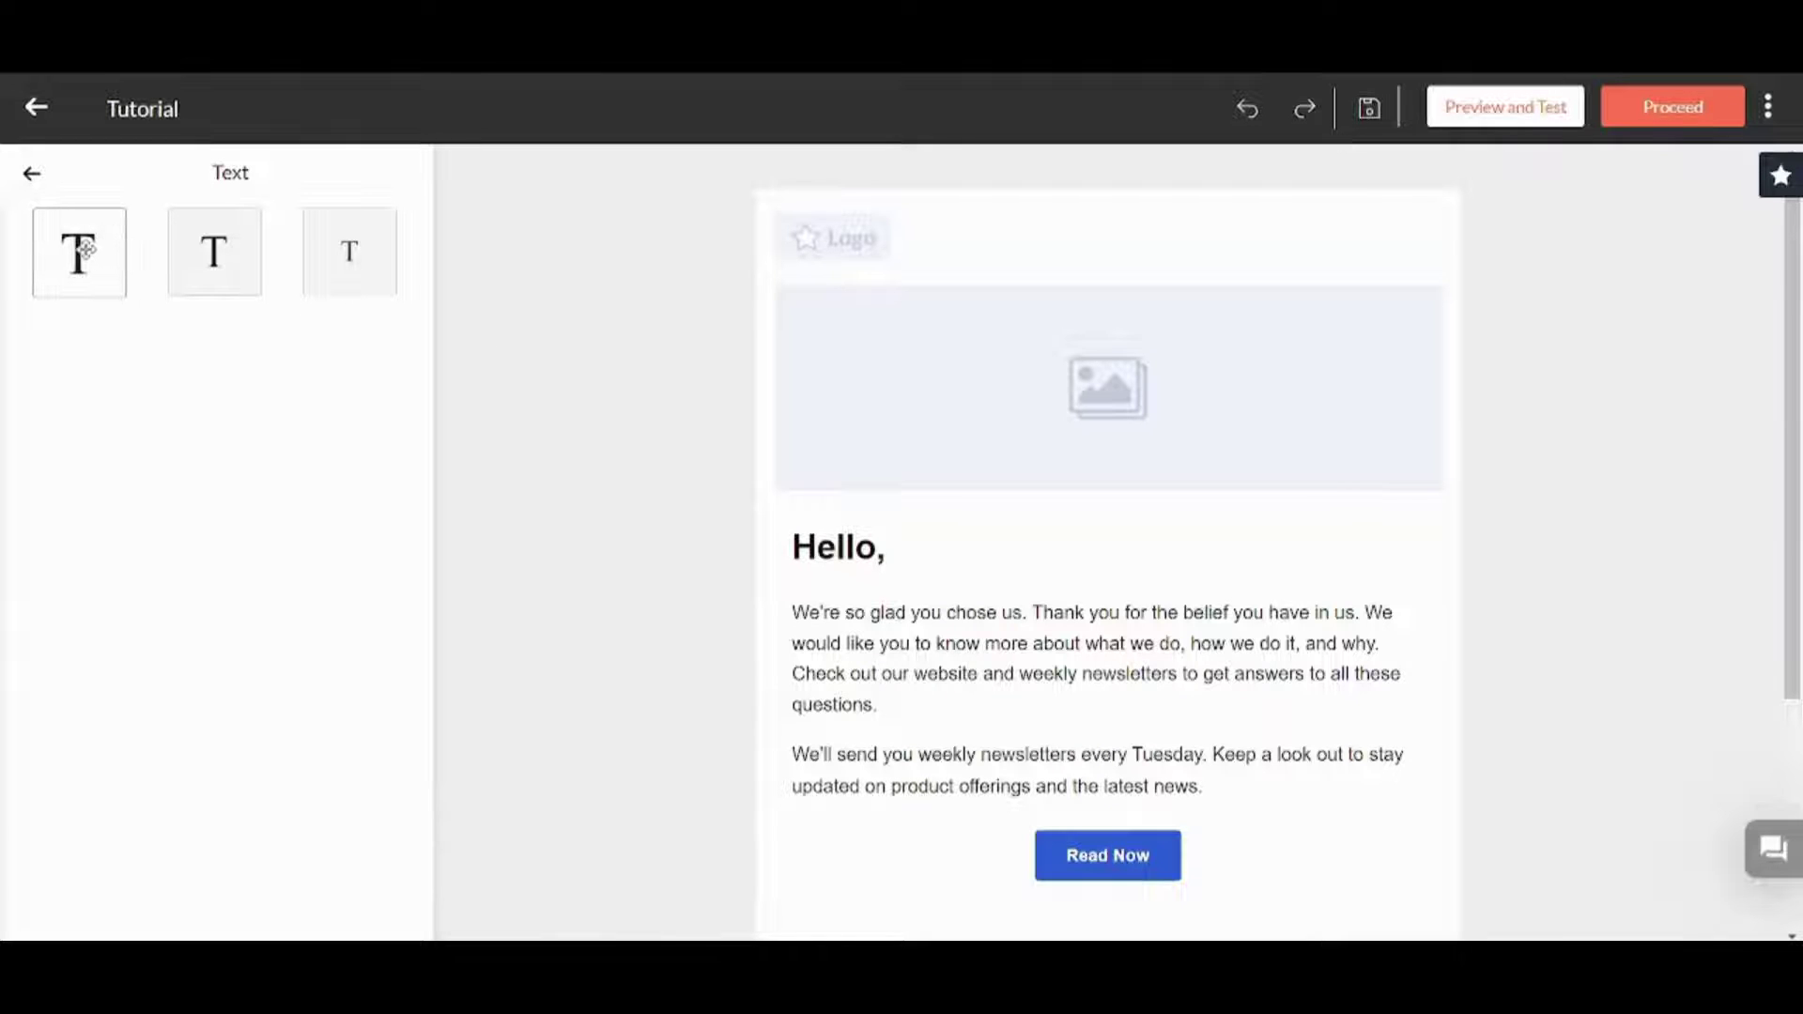
left_click_drag(83, 247, 897, 283)
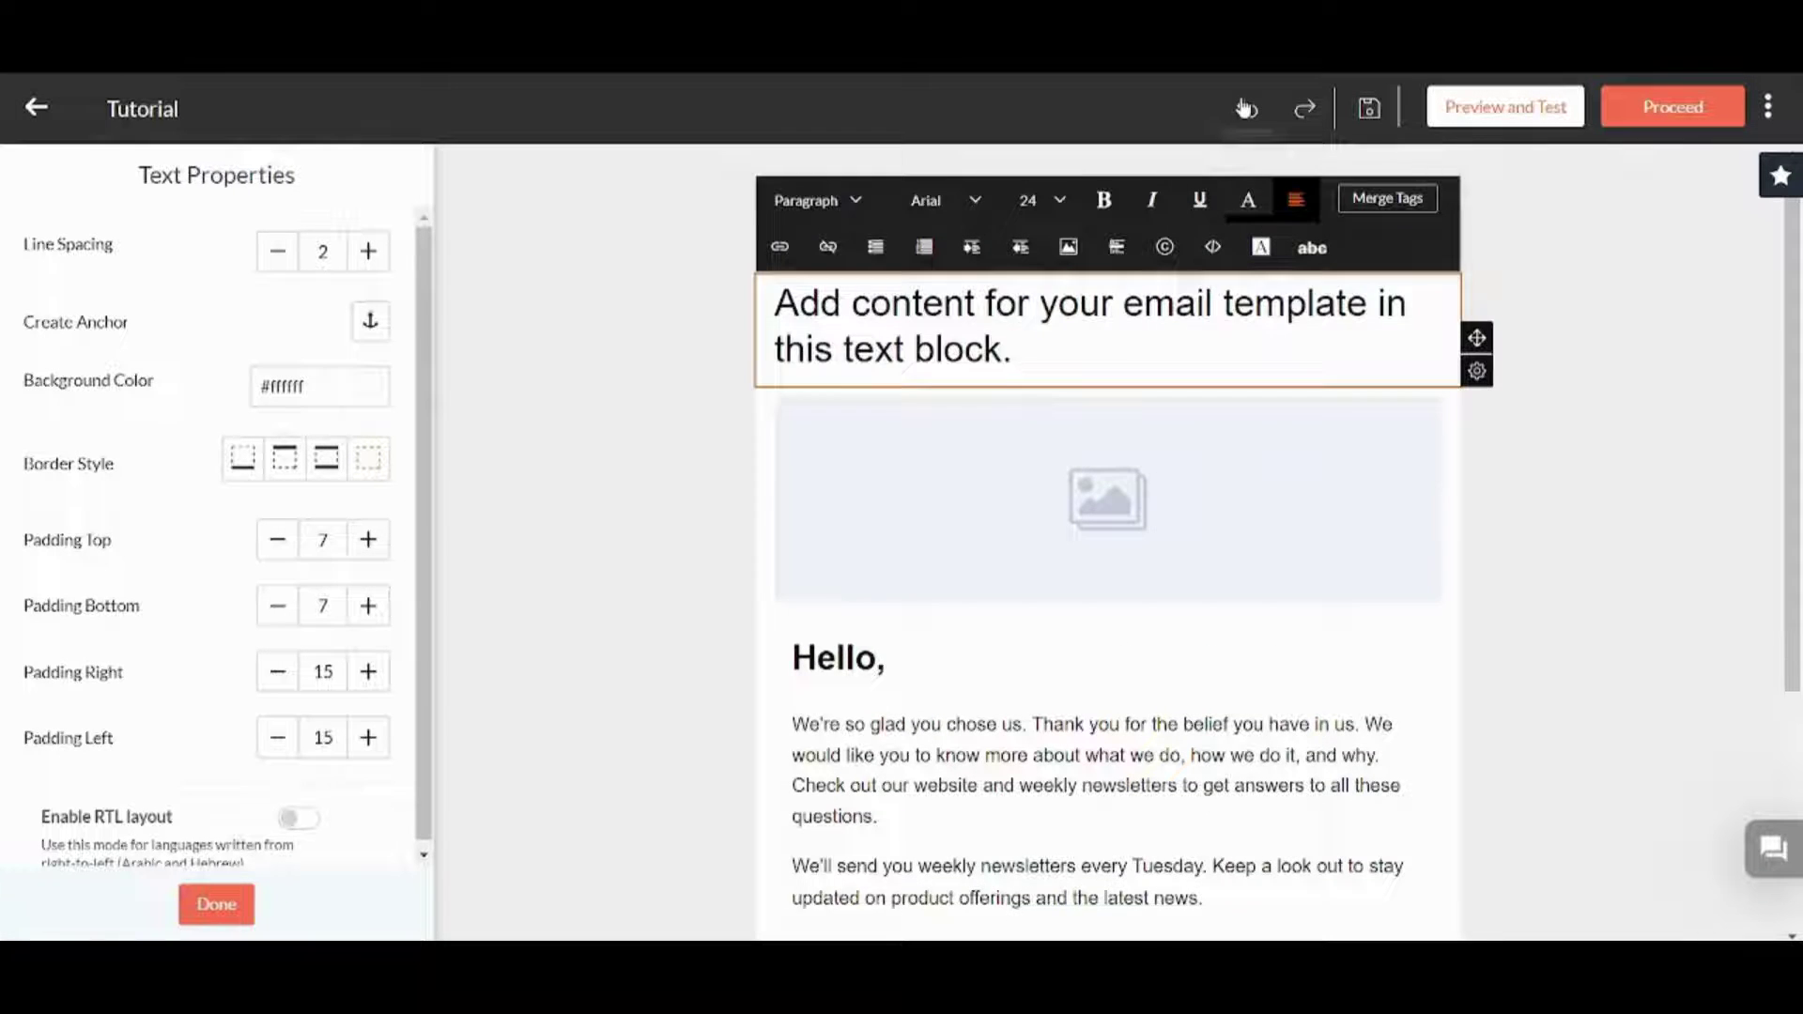
left_click(1246, 108)
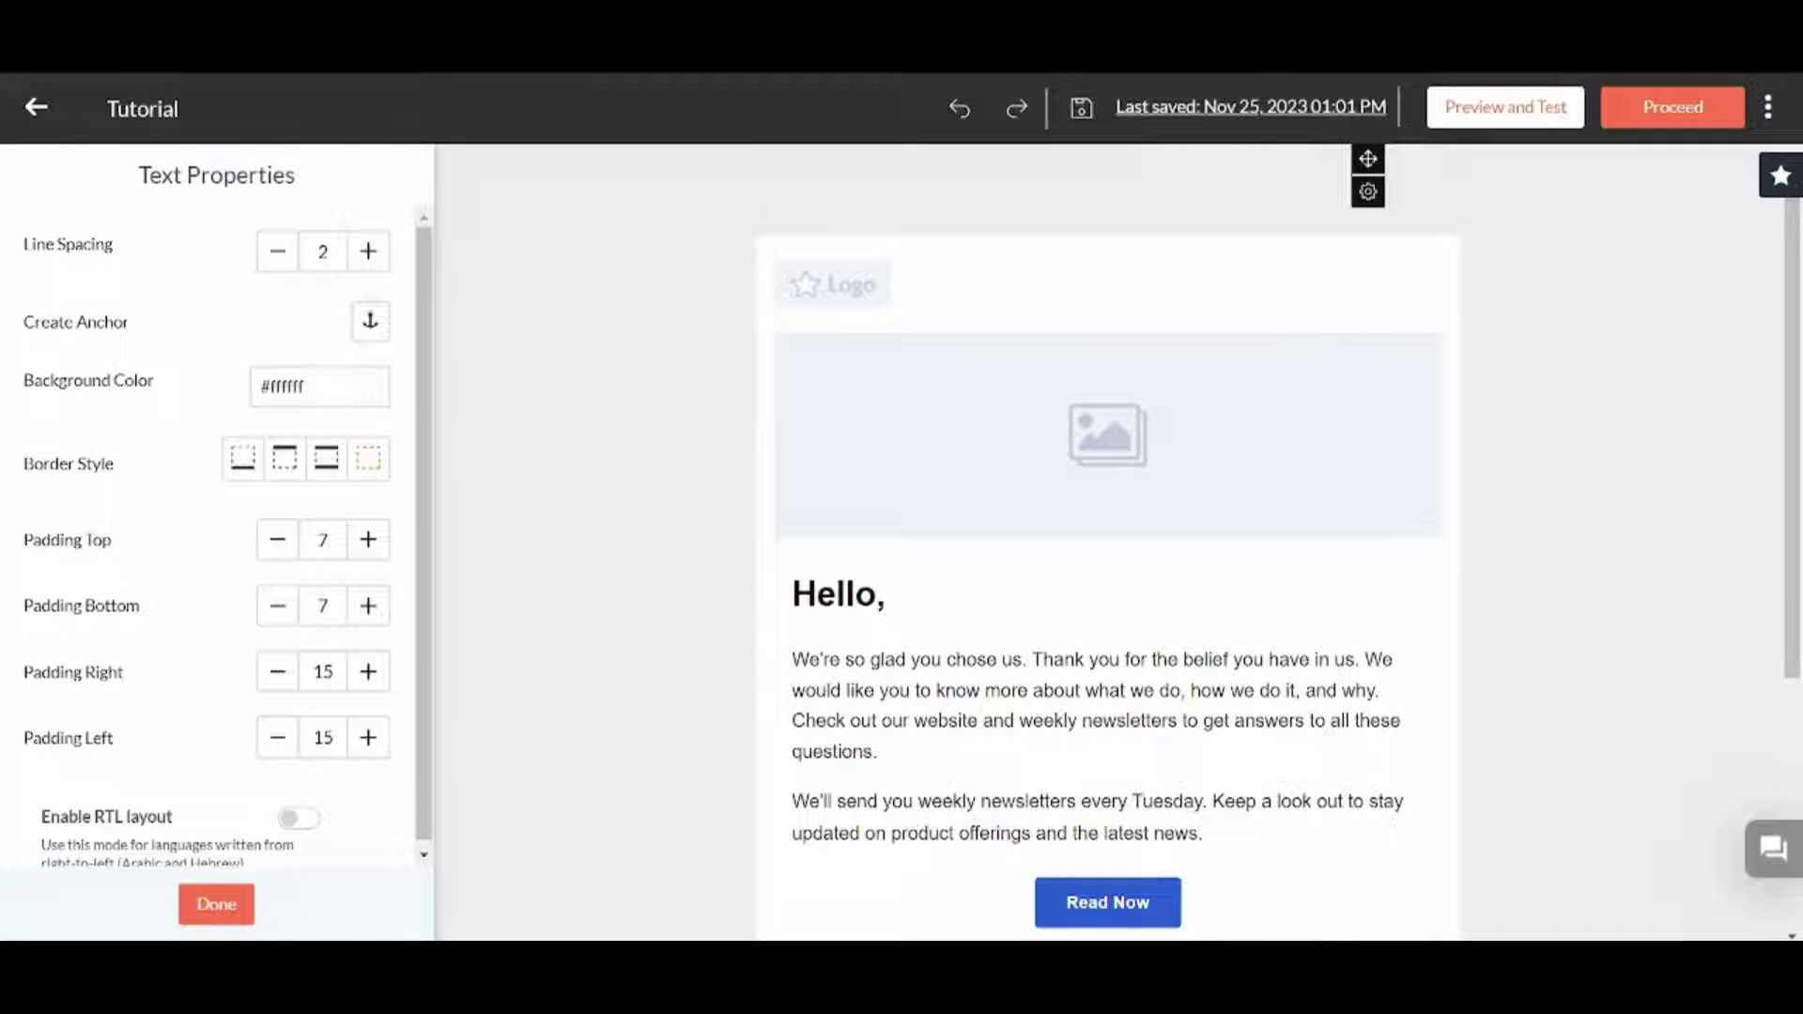
left_click(226, 903)
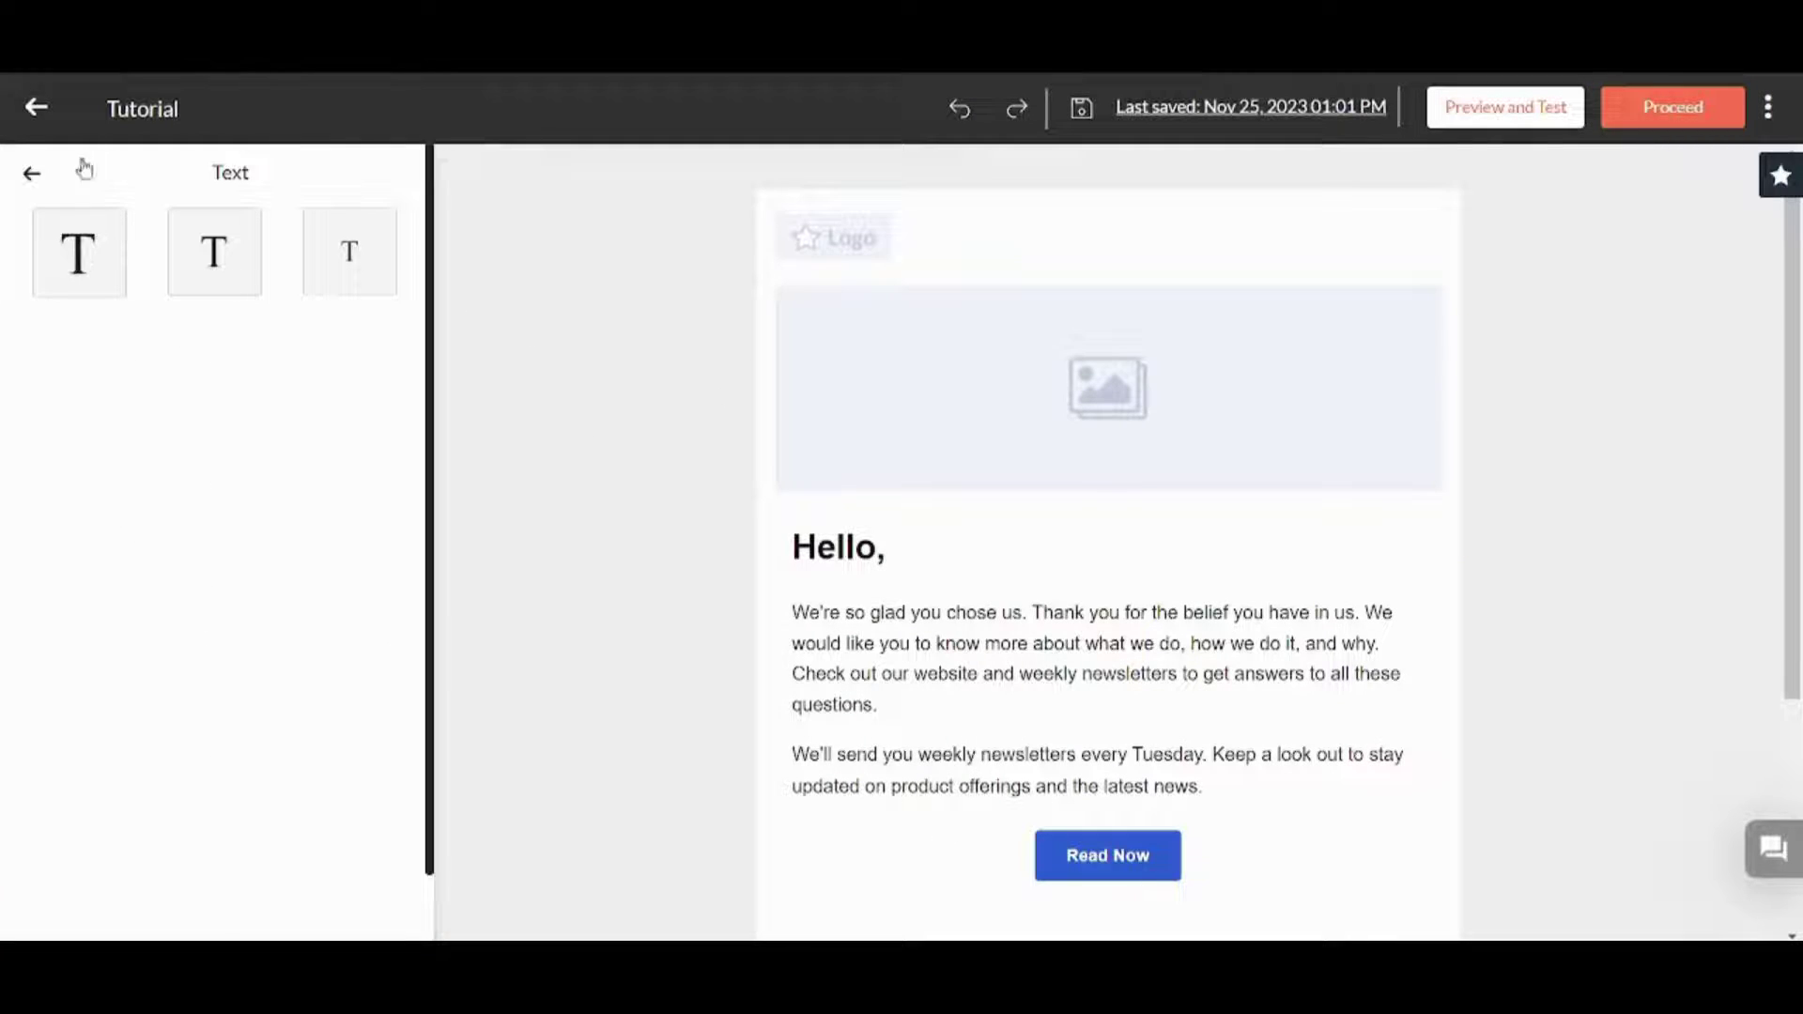
left_click(34, 174)
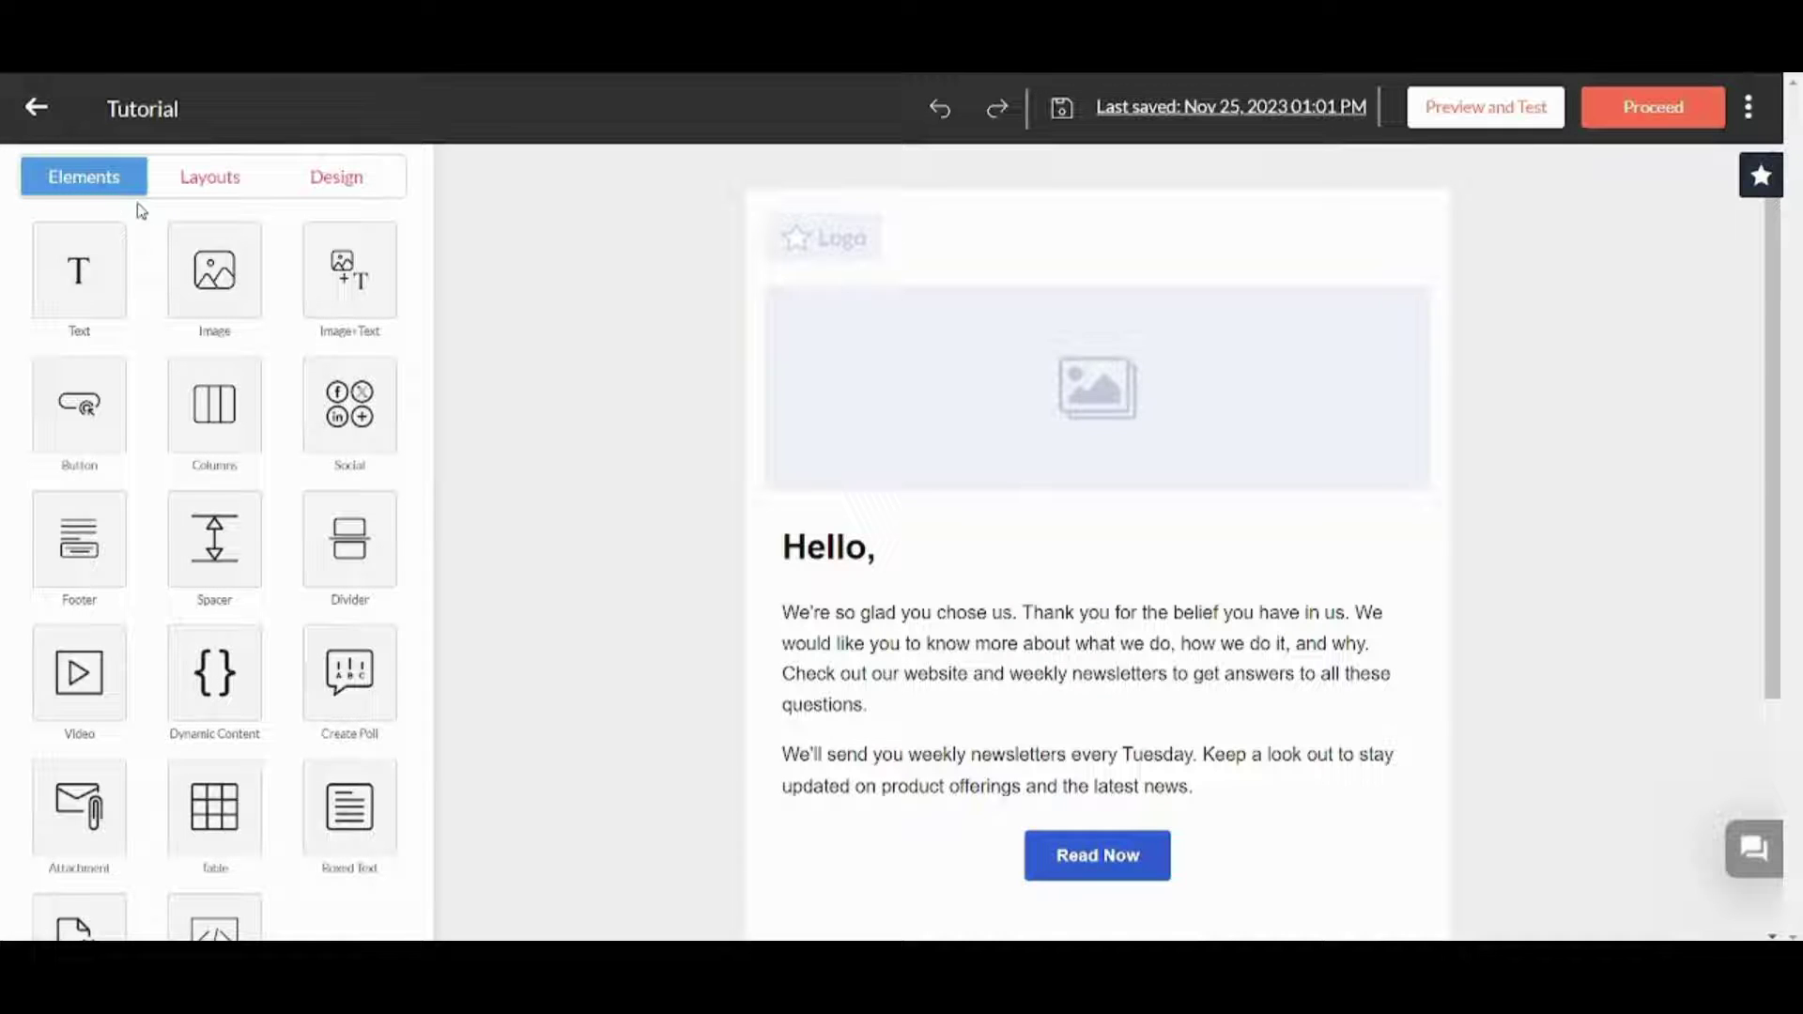
Add an image, heading and Get Now layout section below the email footer.
left_click(230, 179)
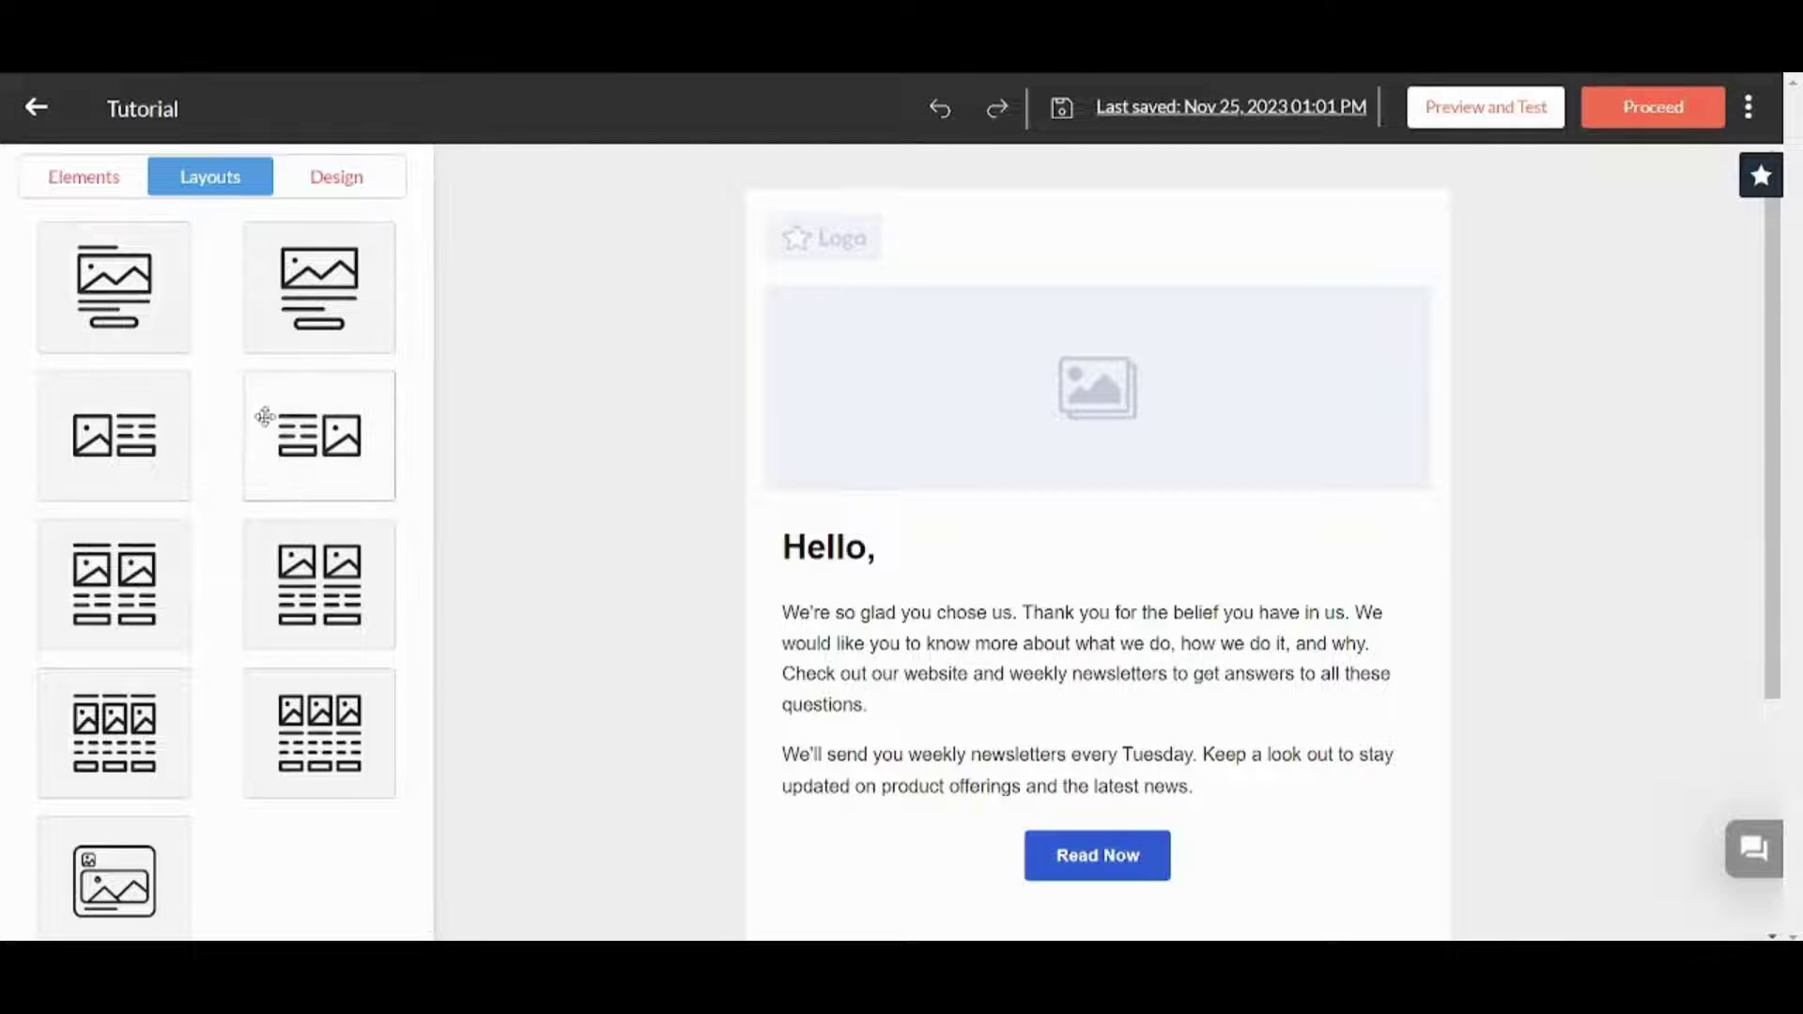
left_click_drag(315, 282, 331, 214)
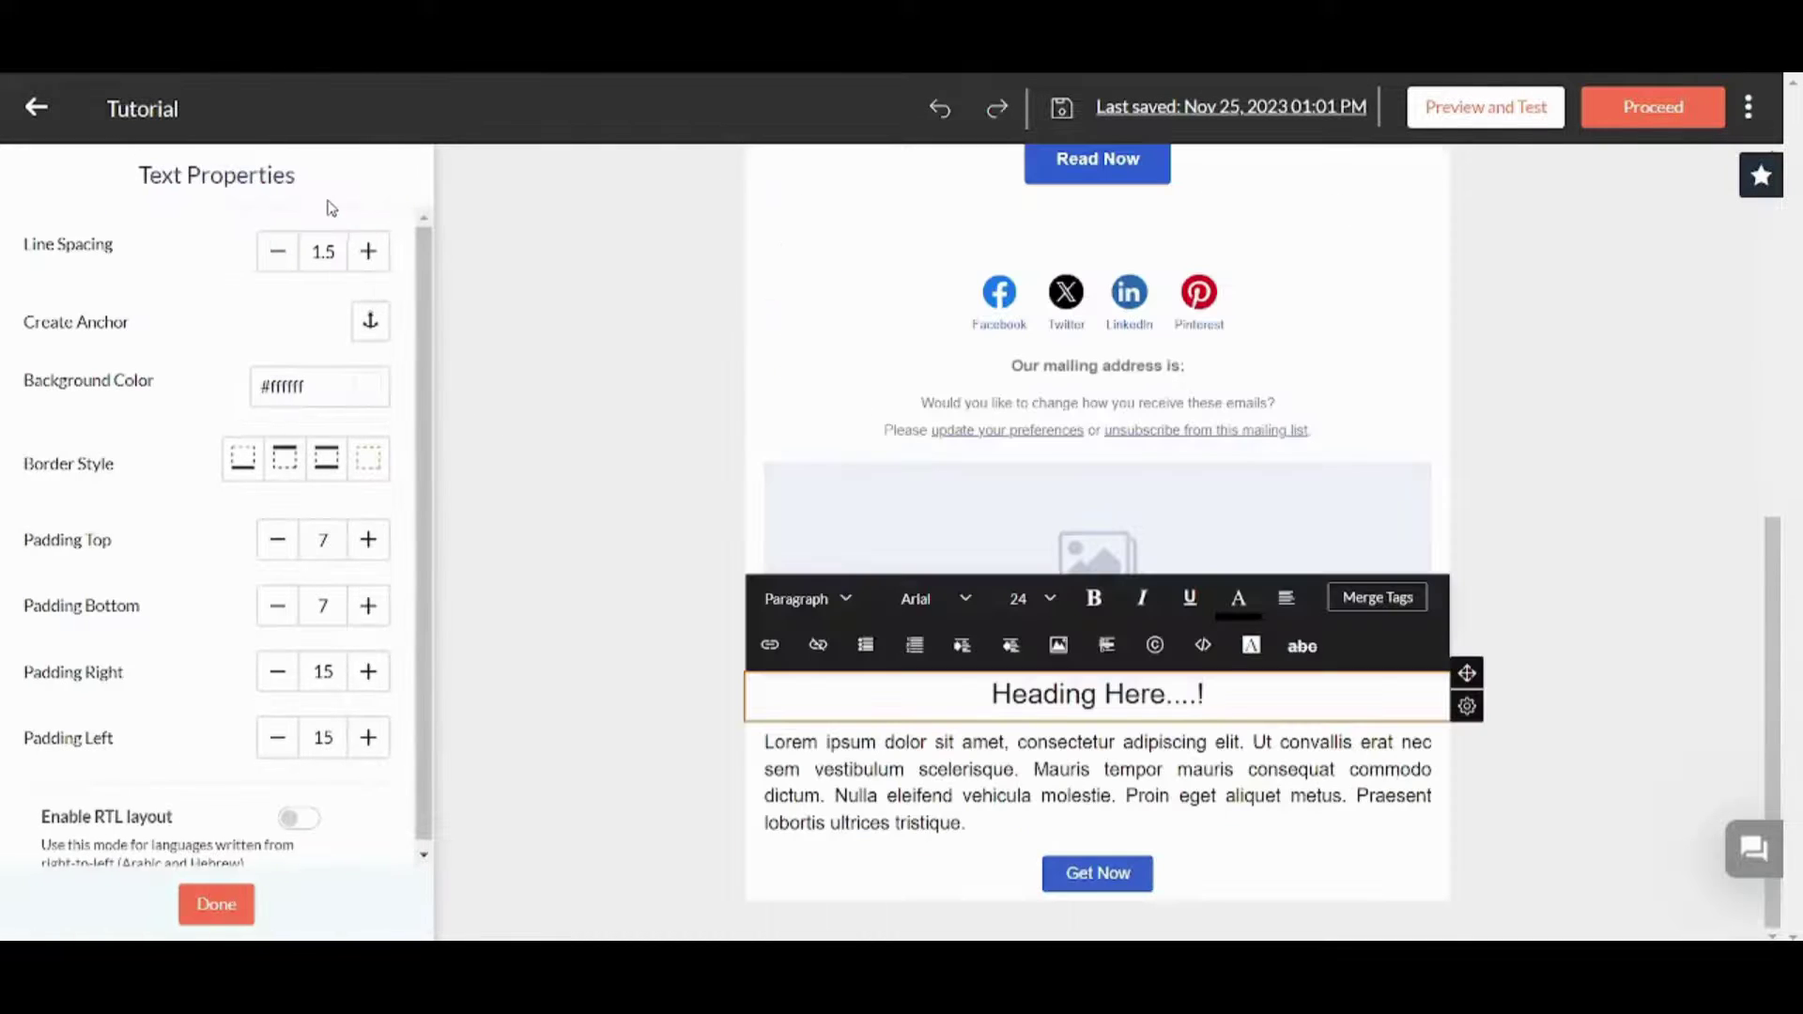
left_click(216, 903)
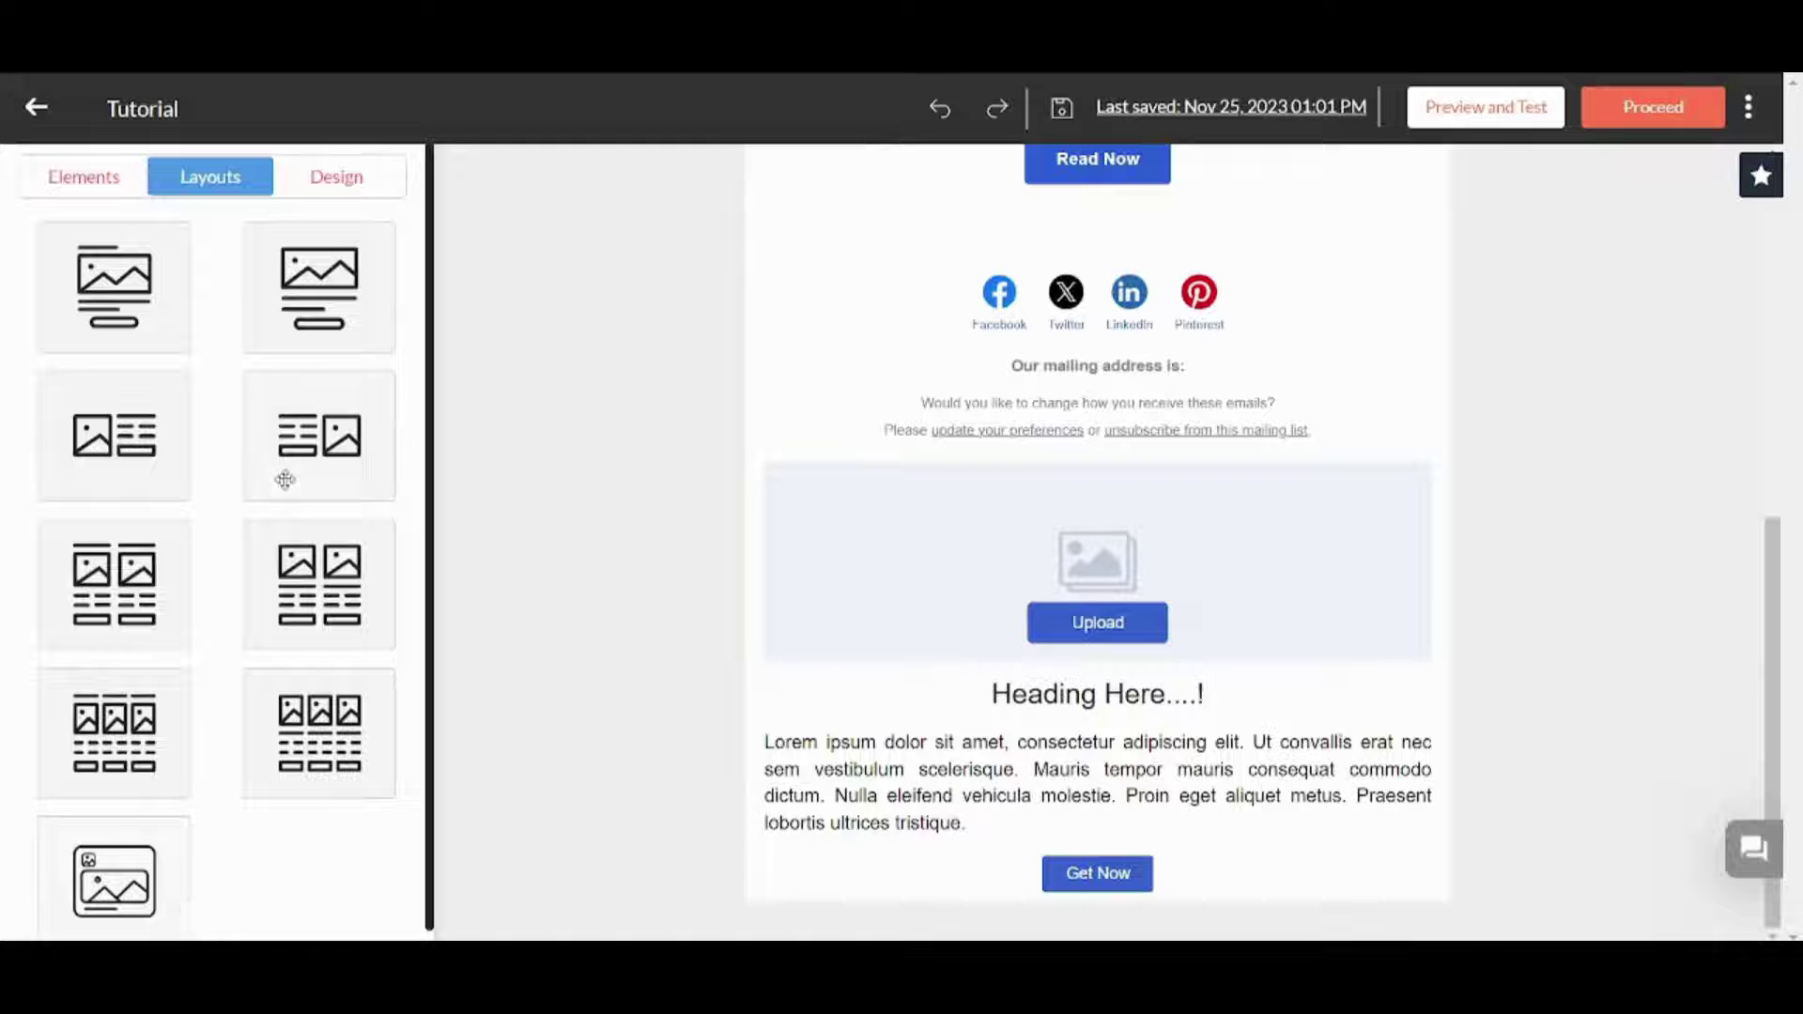
left_click(941, 109)
Open the template's Design settings and scroll through the options.
left_click(335, 181)
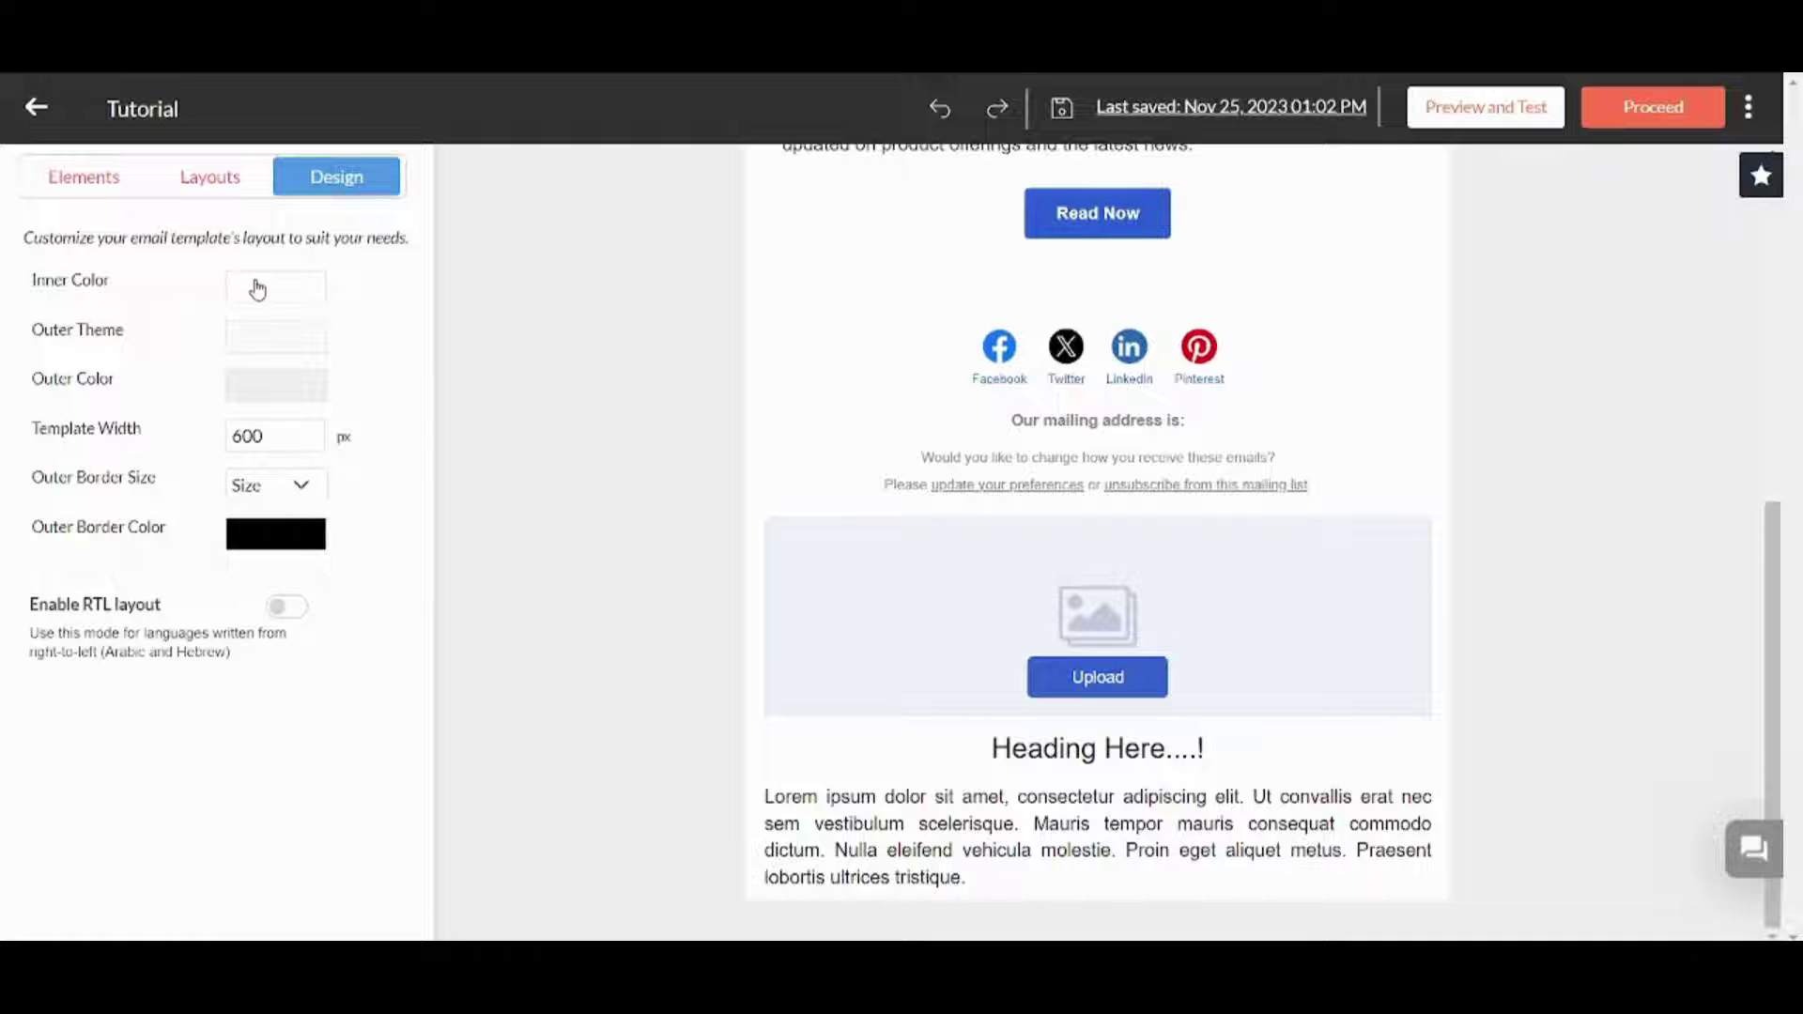
left_click_drag(1774, 506, 1773, 201)
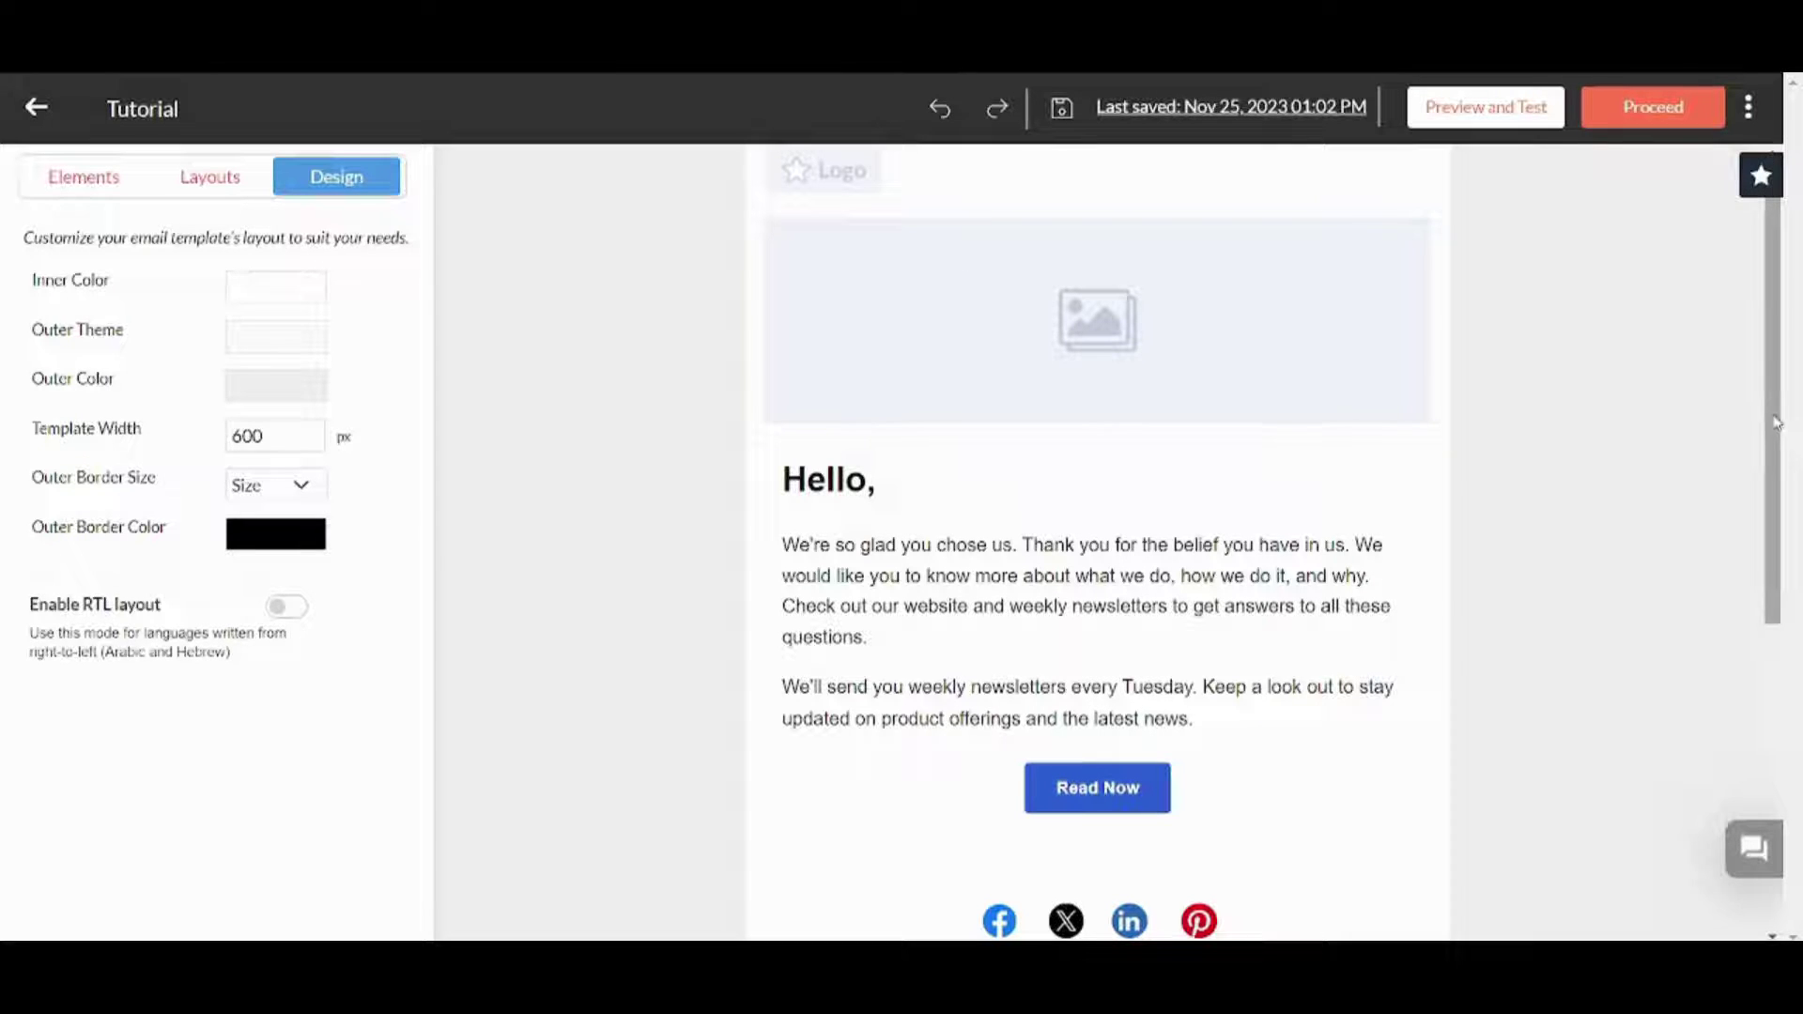
left_click_drag(1767, 407, 1768, 336)
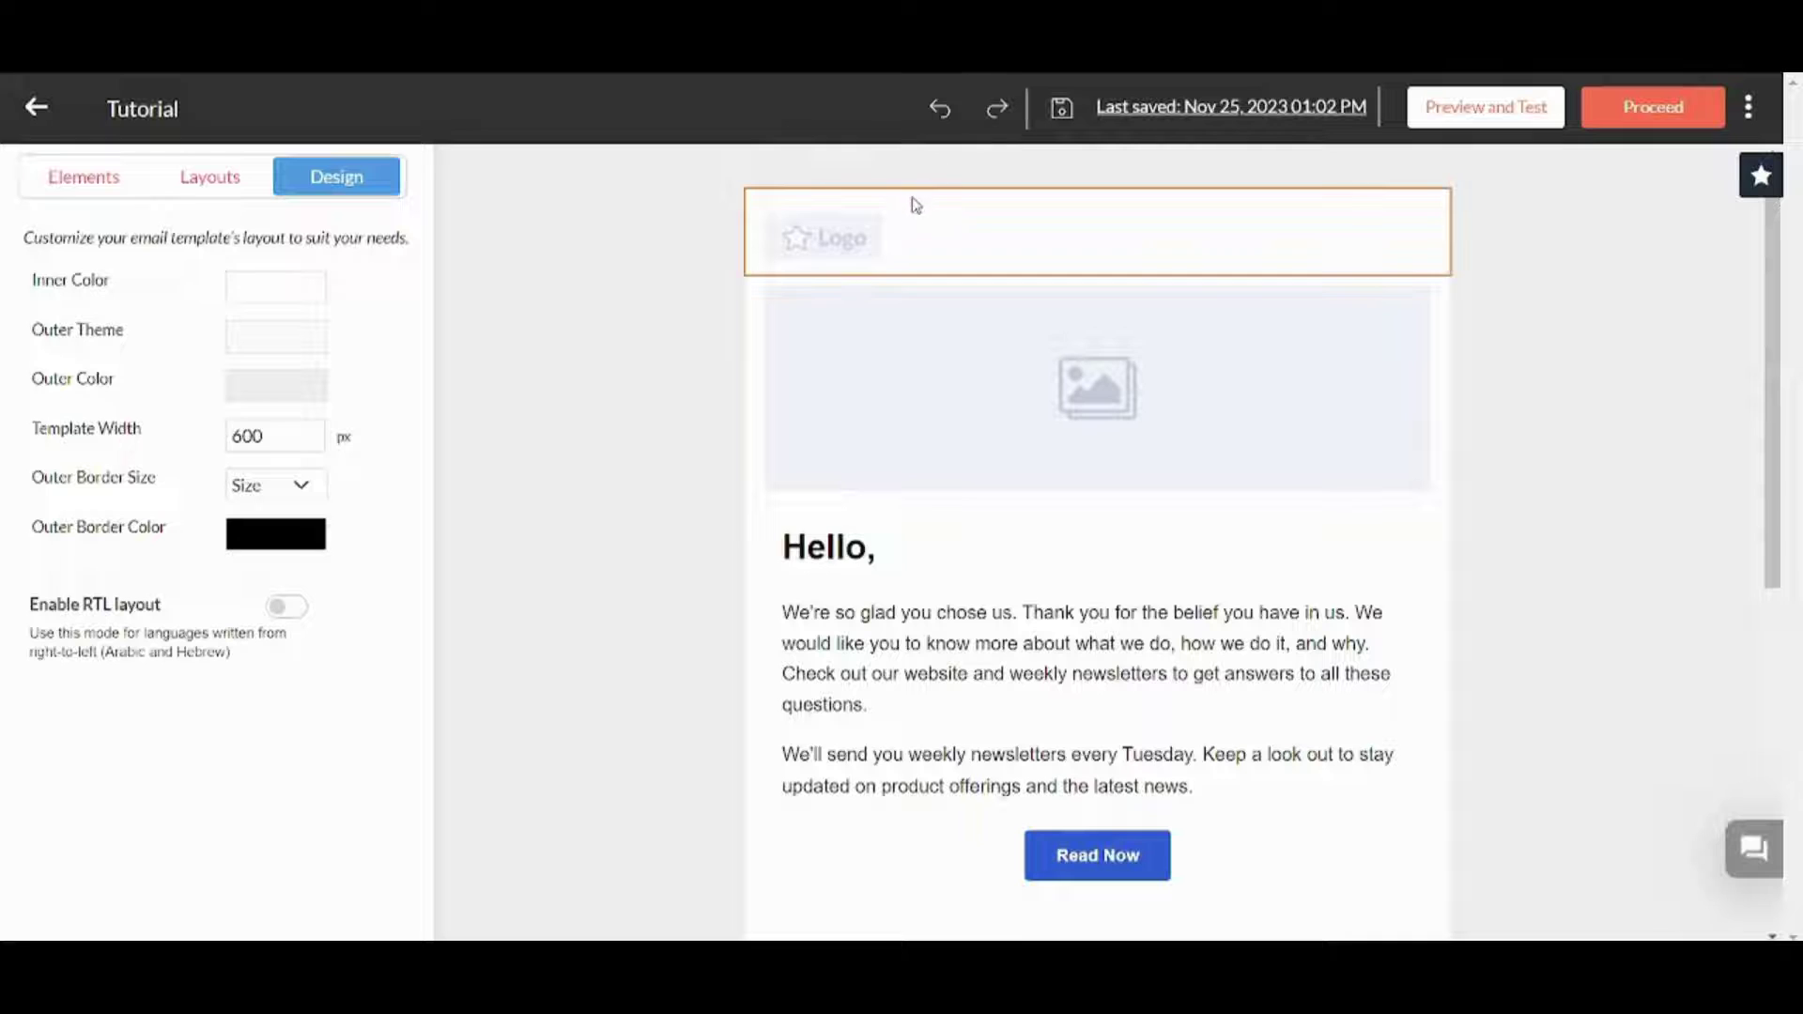
Replace the logo placeholder with download.png uploaded from the computer.
left_click(875, 230)
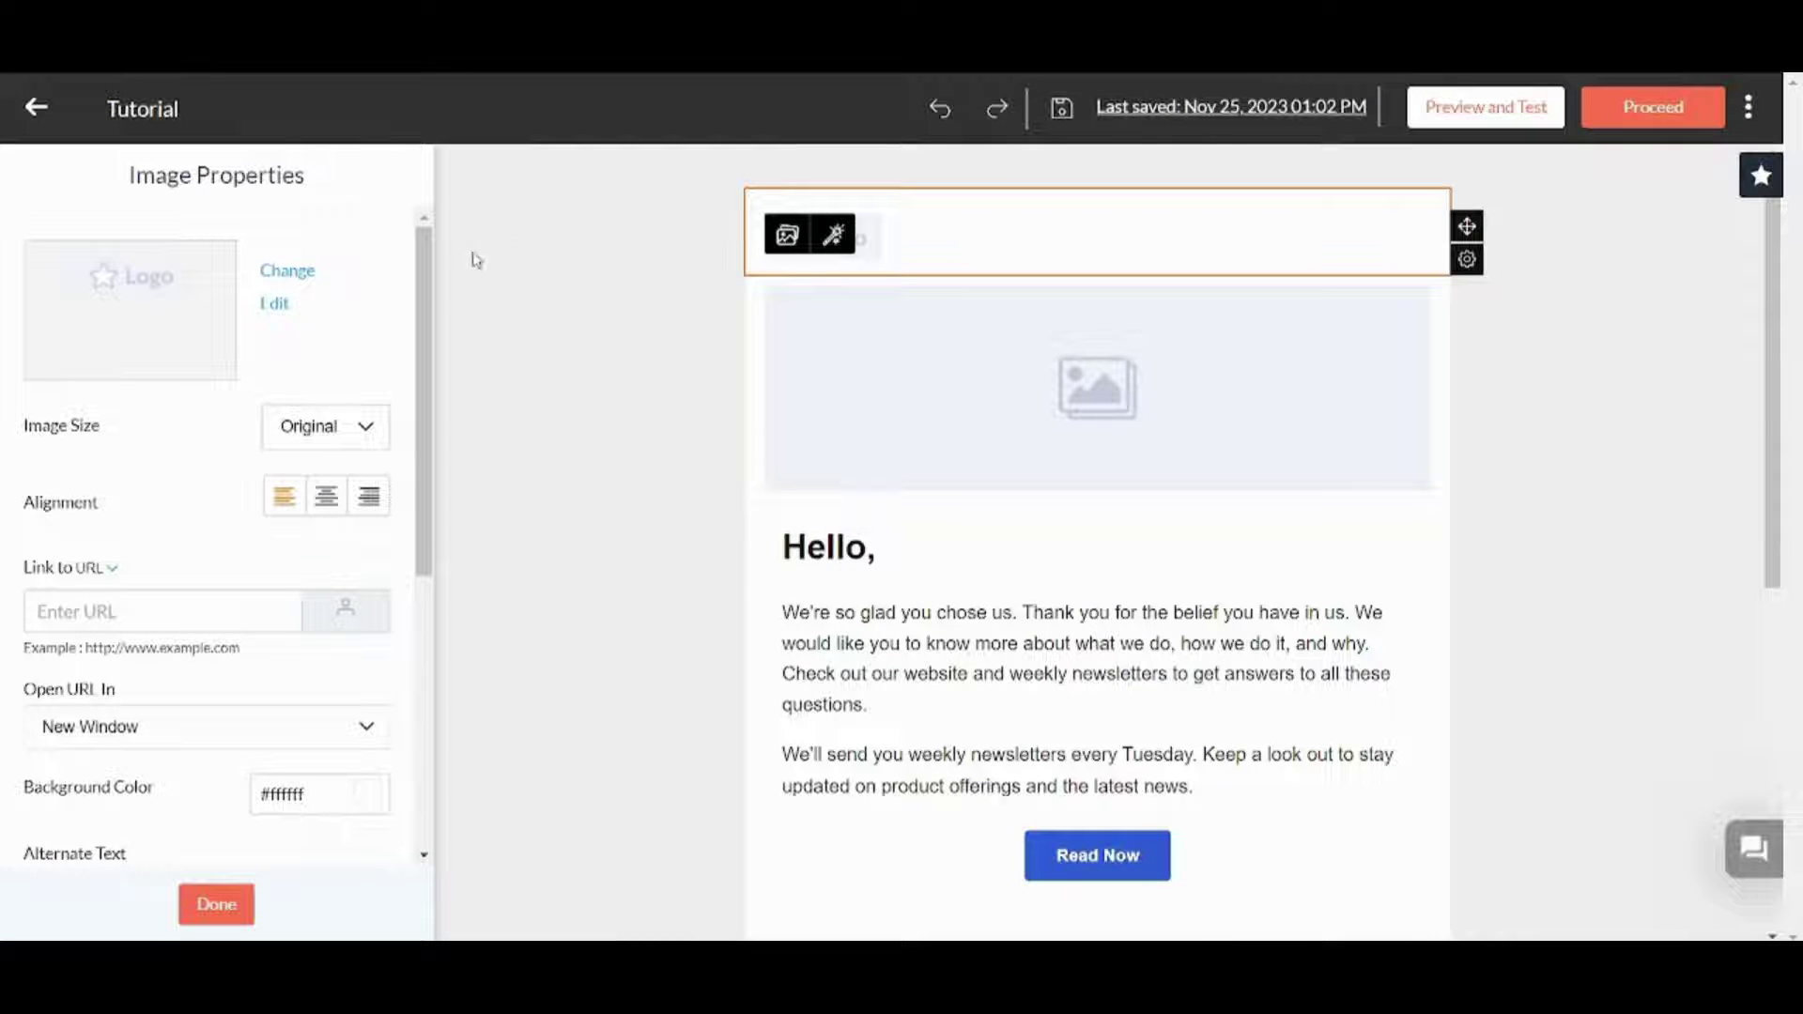
left_click(288, 274)
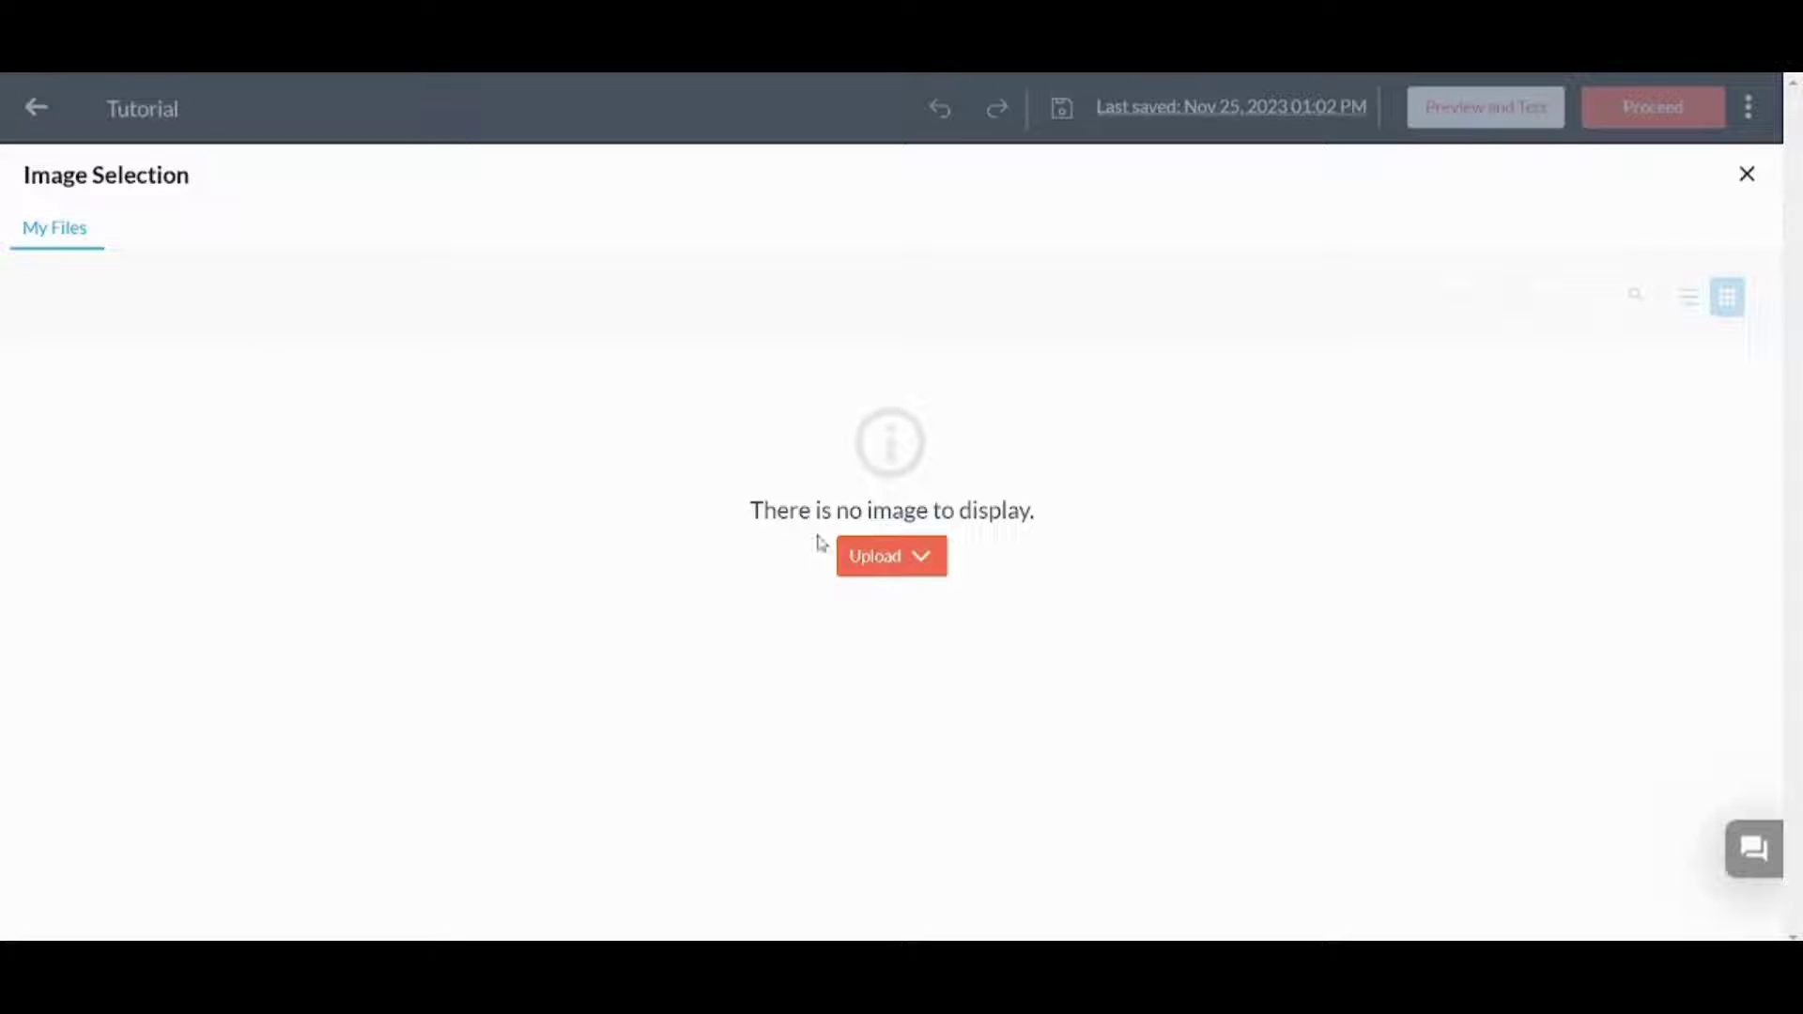
left_click(864, 562)
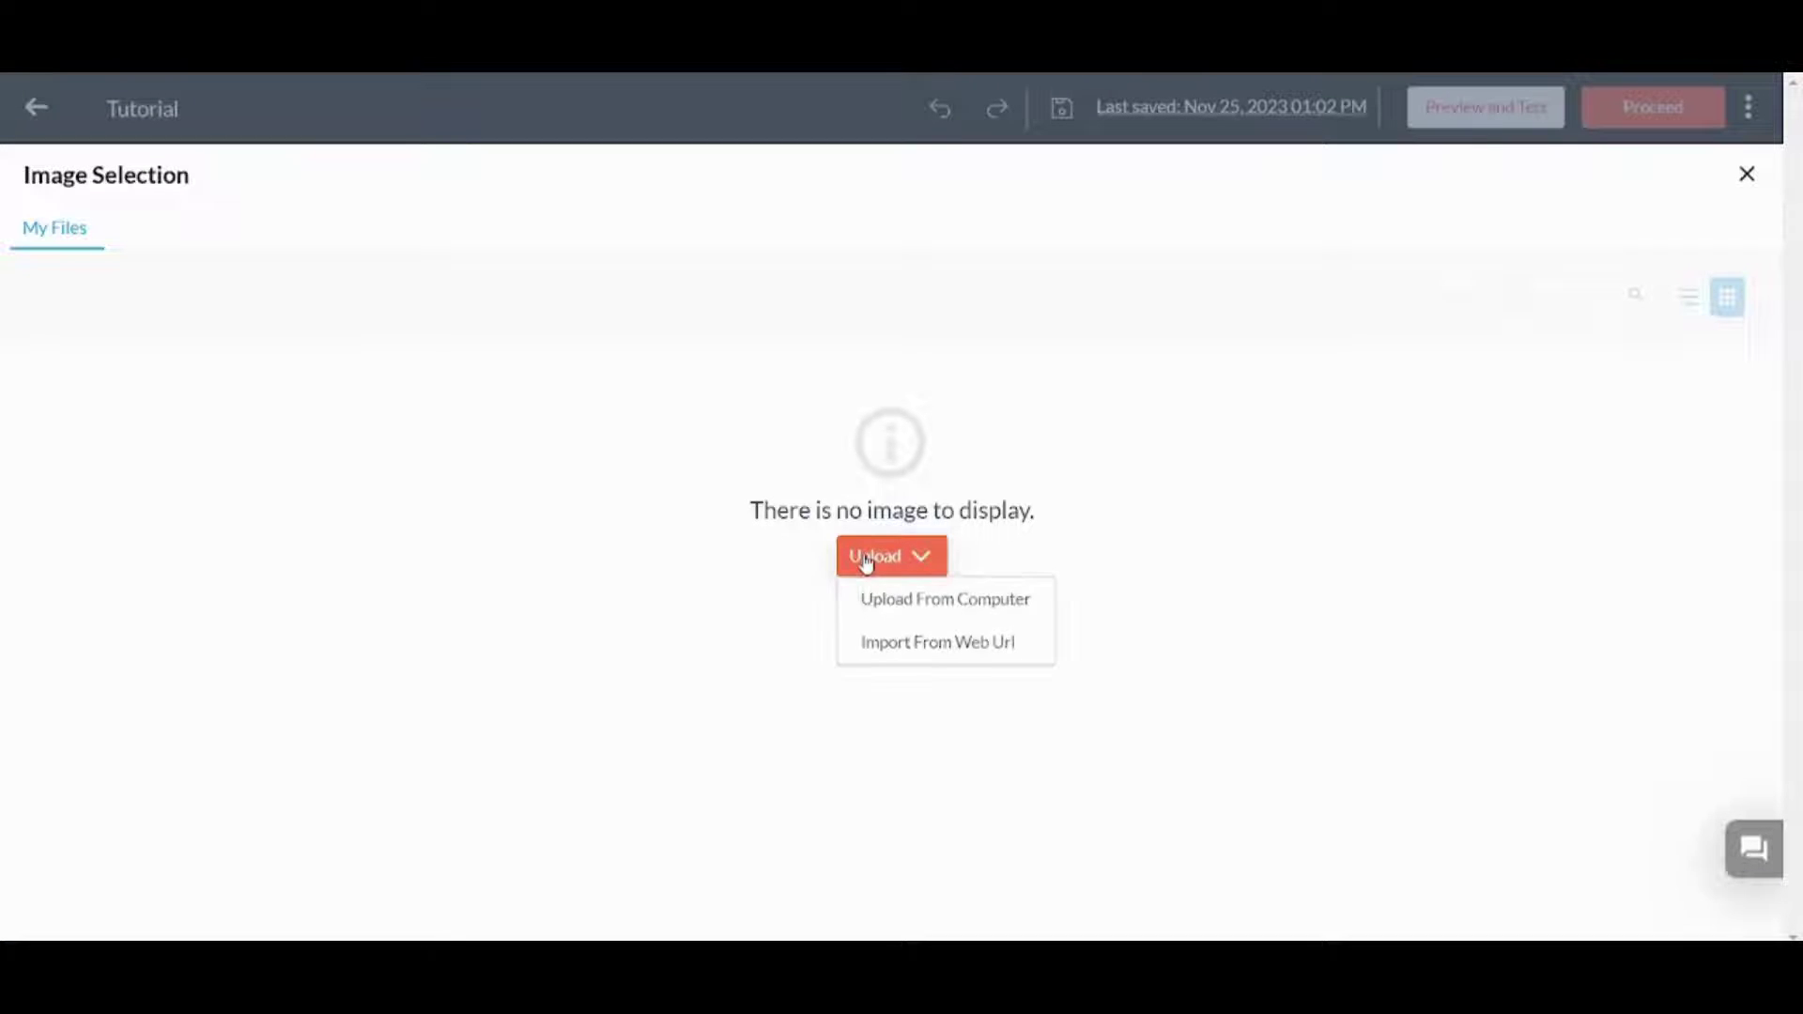
left_click(908, 601)
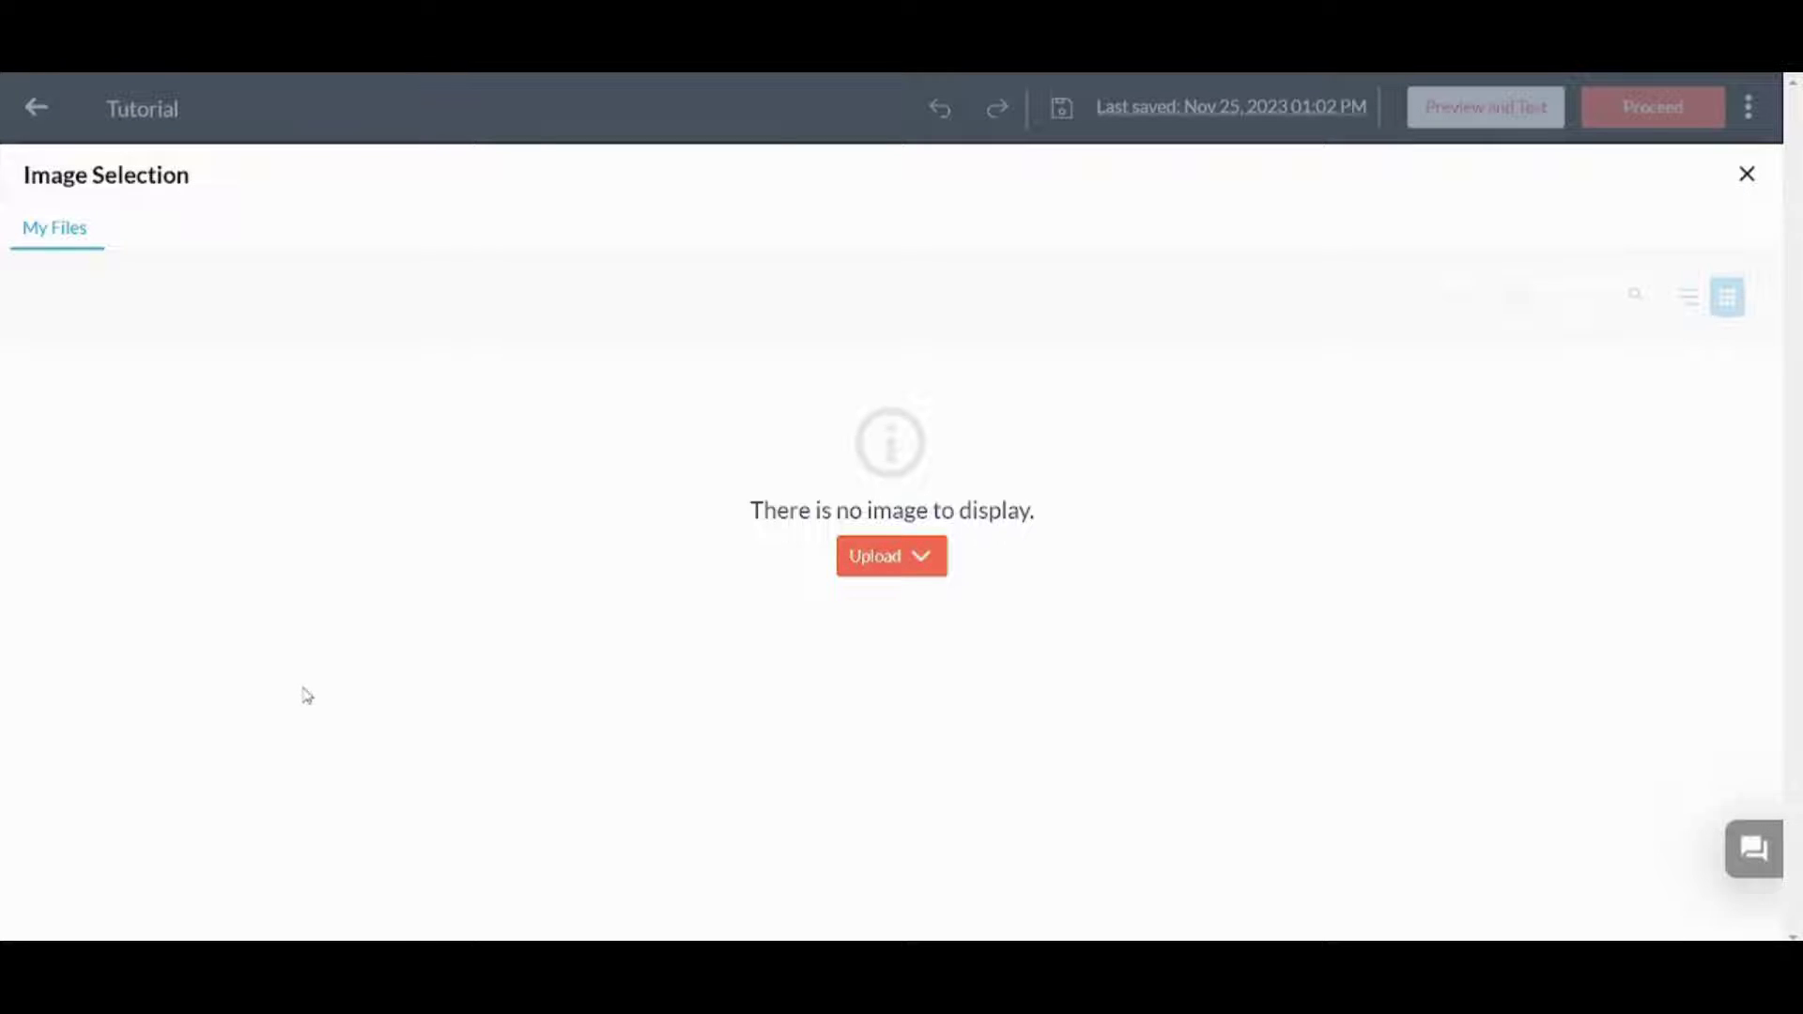
mouse_move(179, 504)
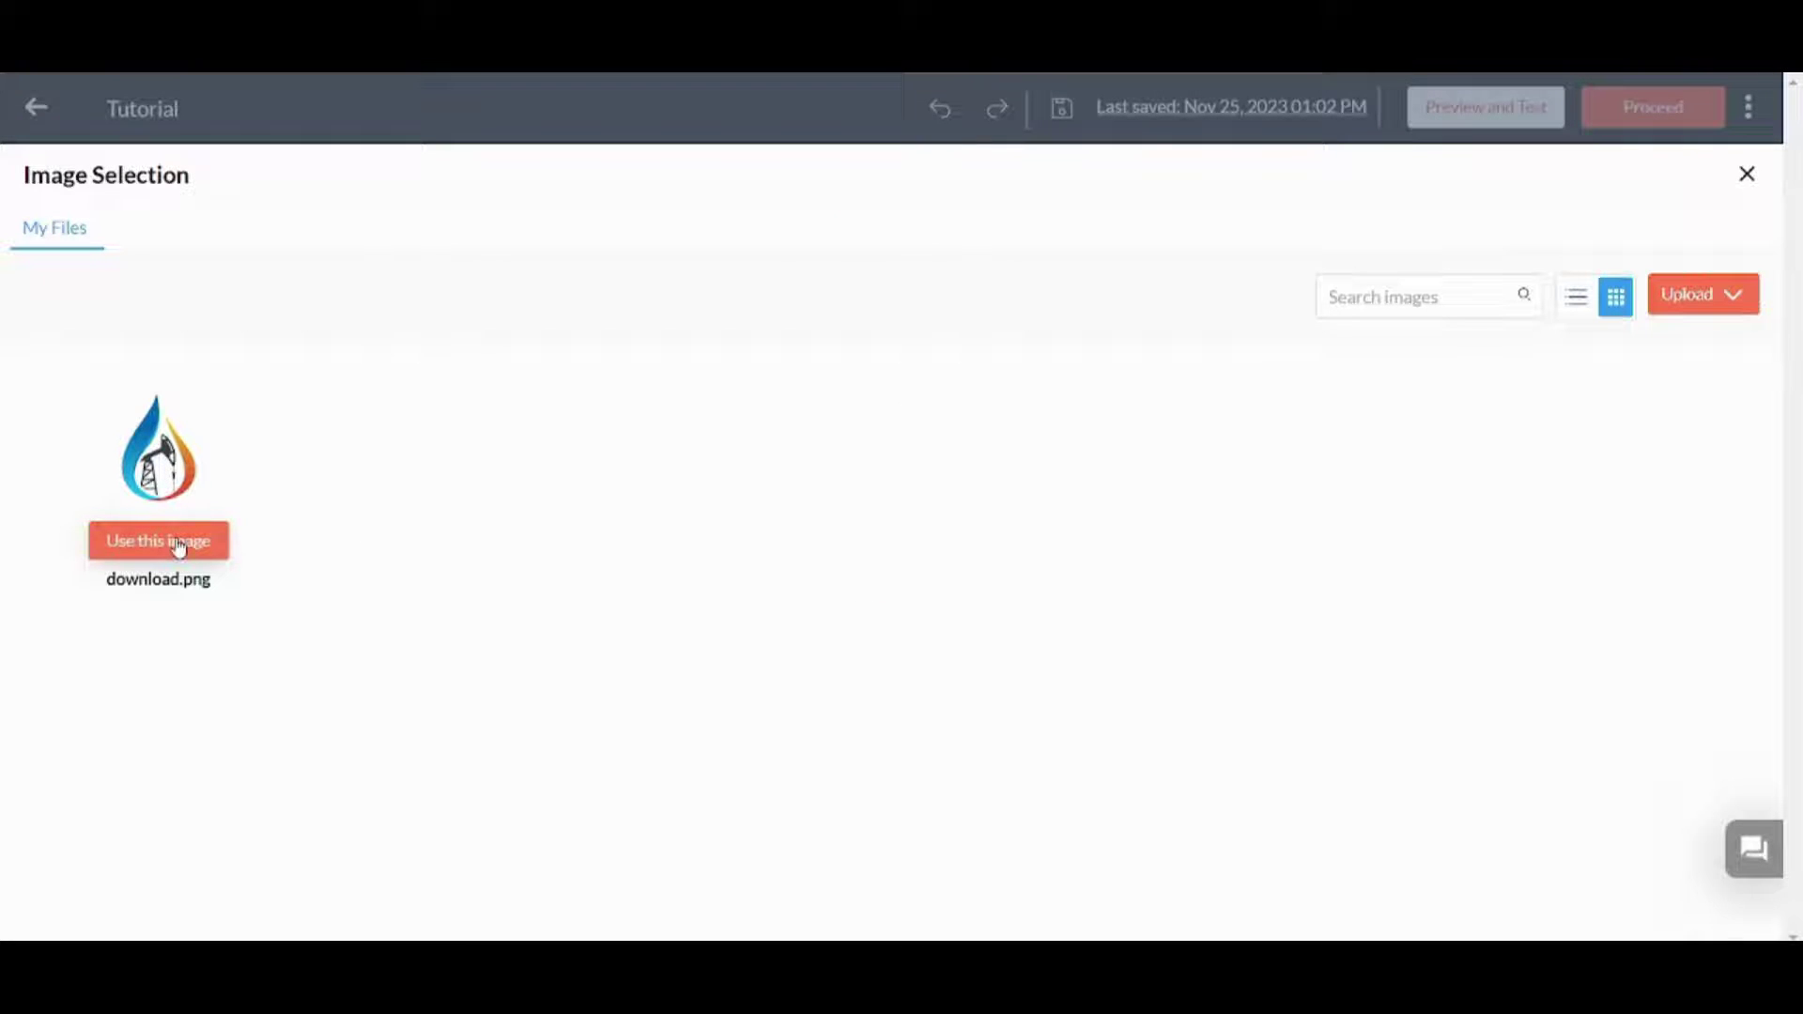
left_click(178, 545)
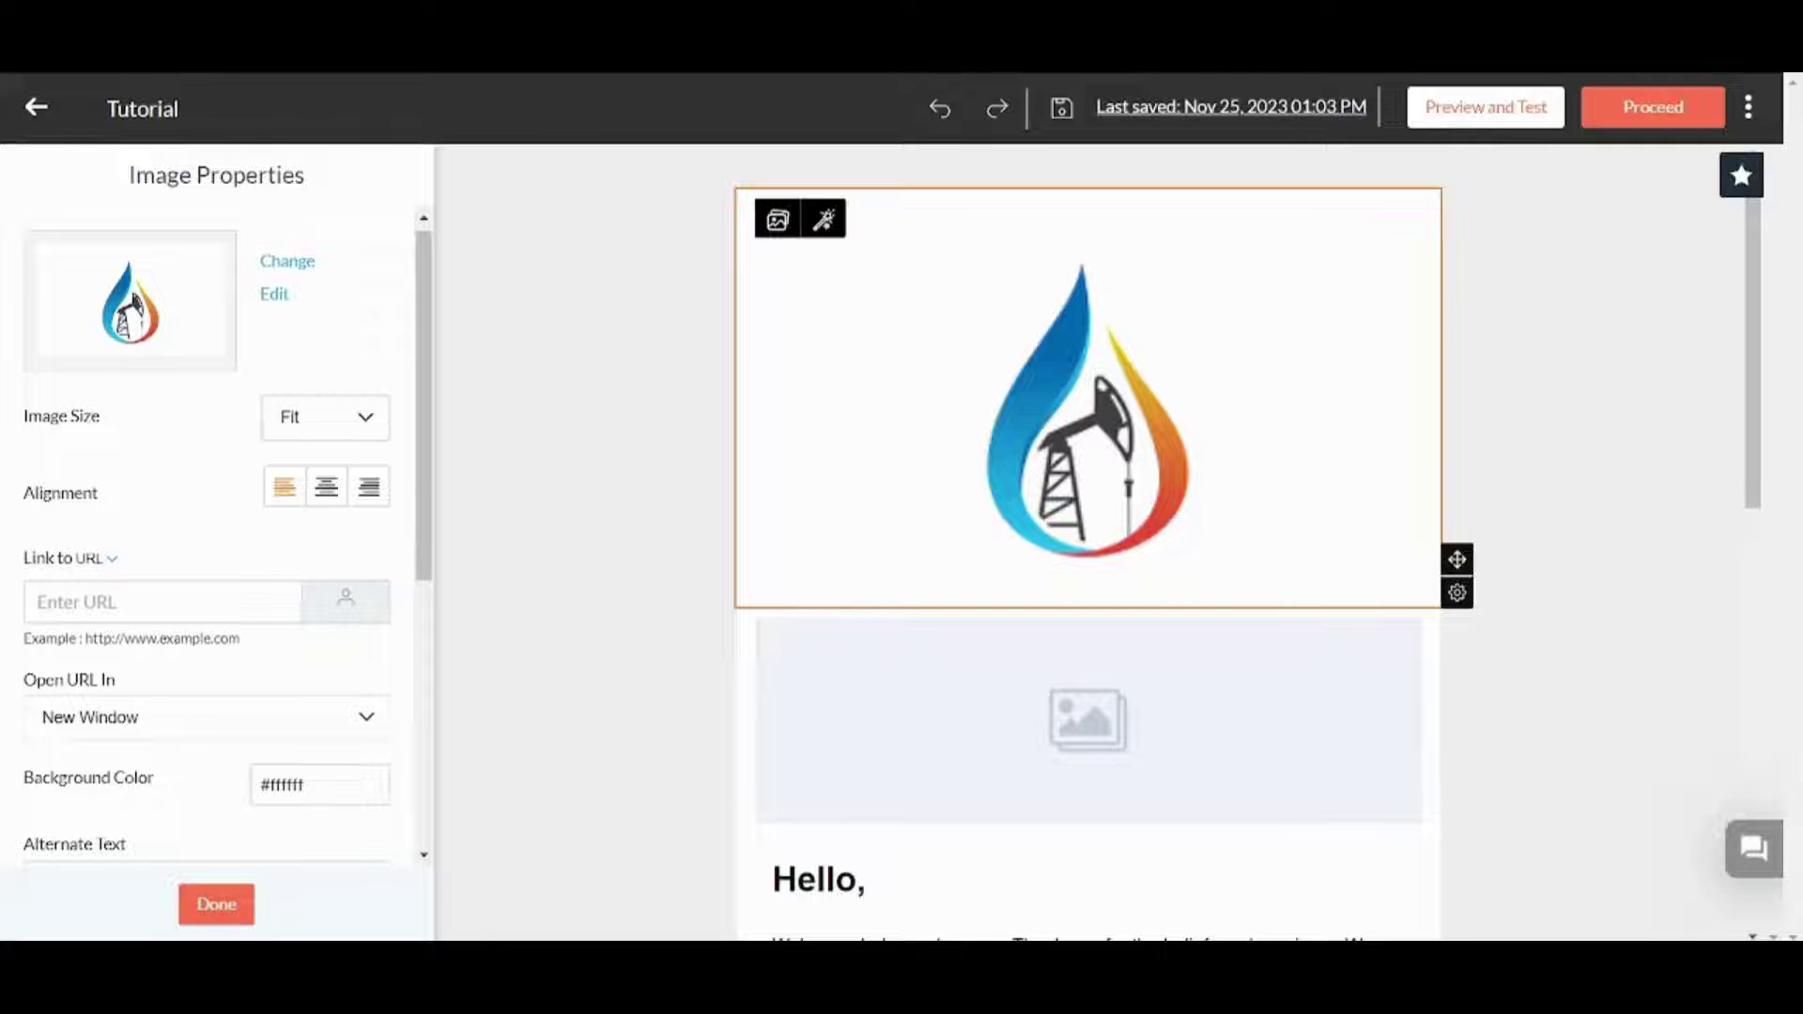
Set the download.png header logo to Small size with centre alignment.
left_click(355, 434)
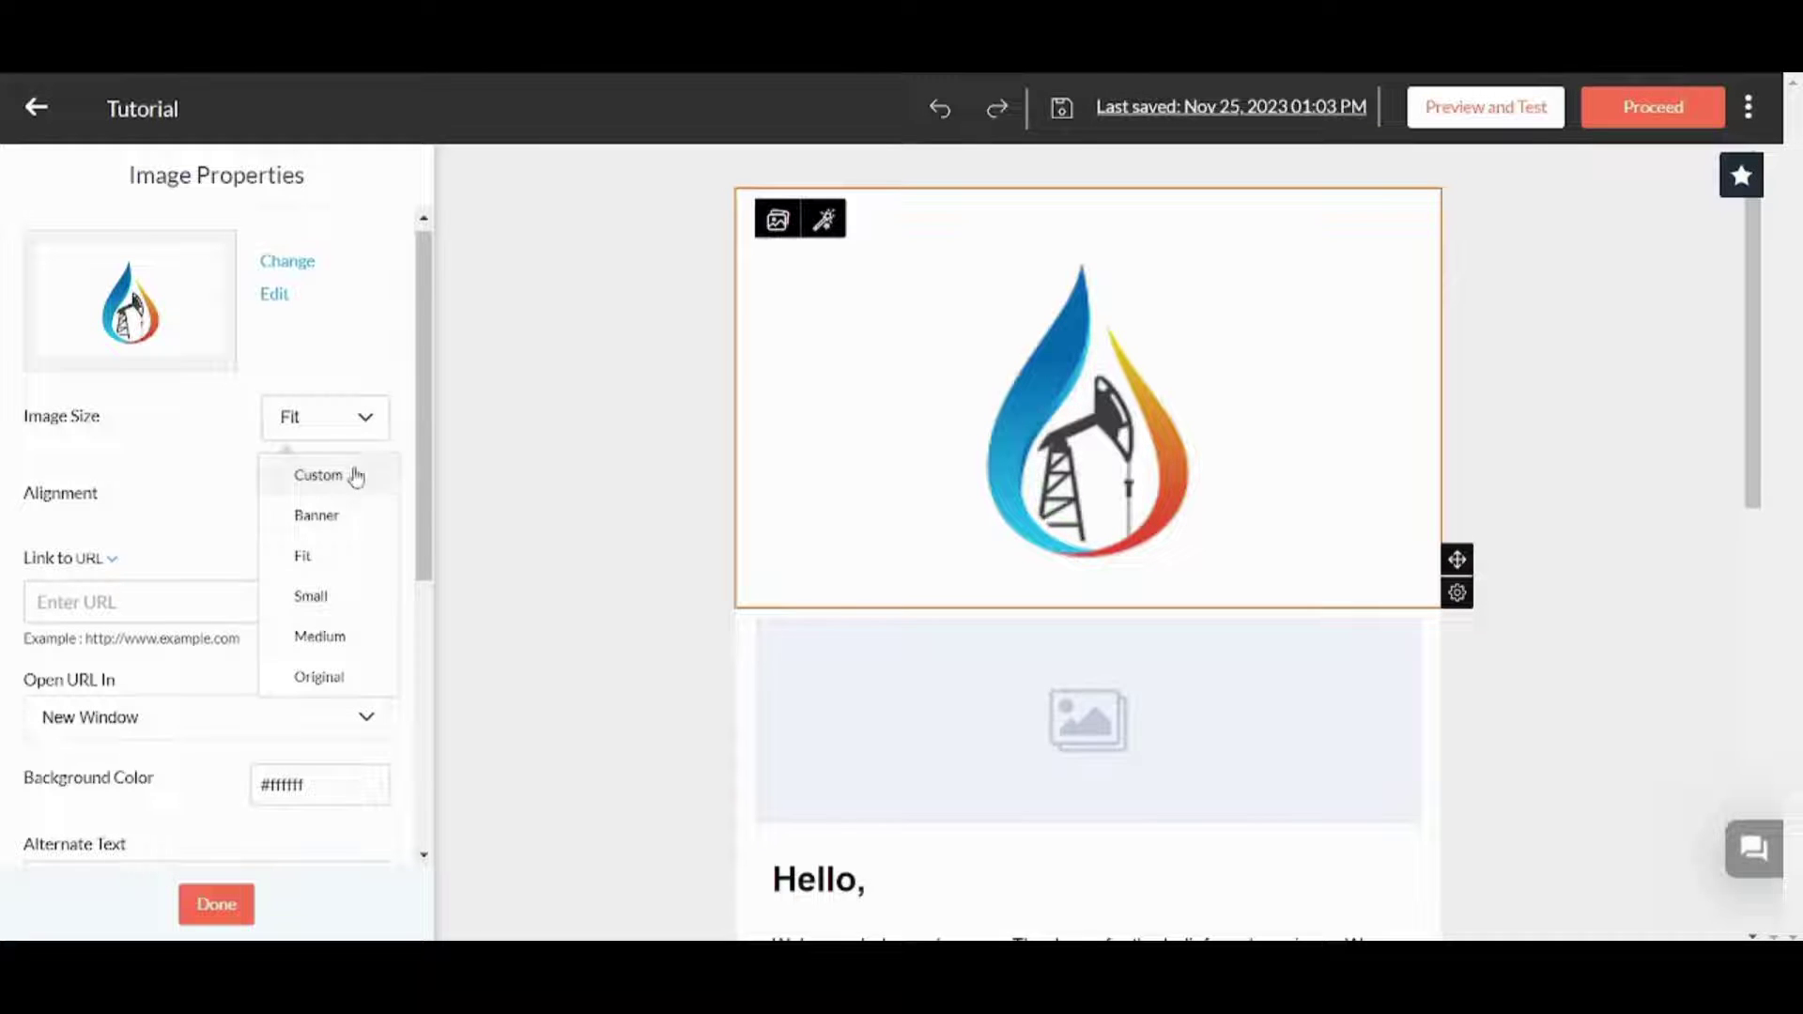
left_click(323, 610)
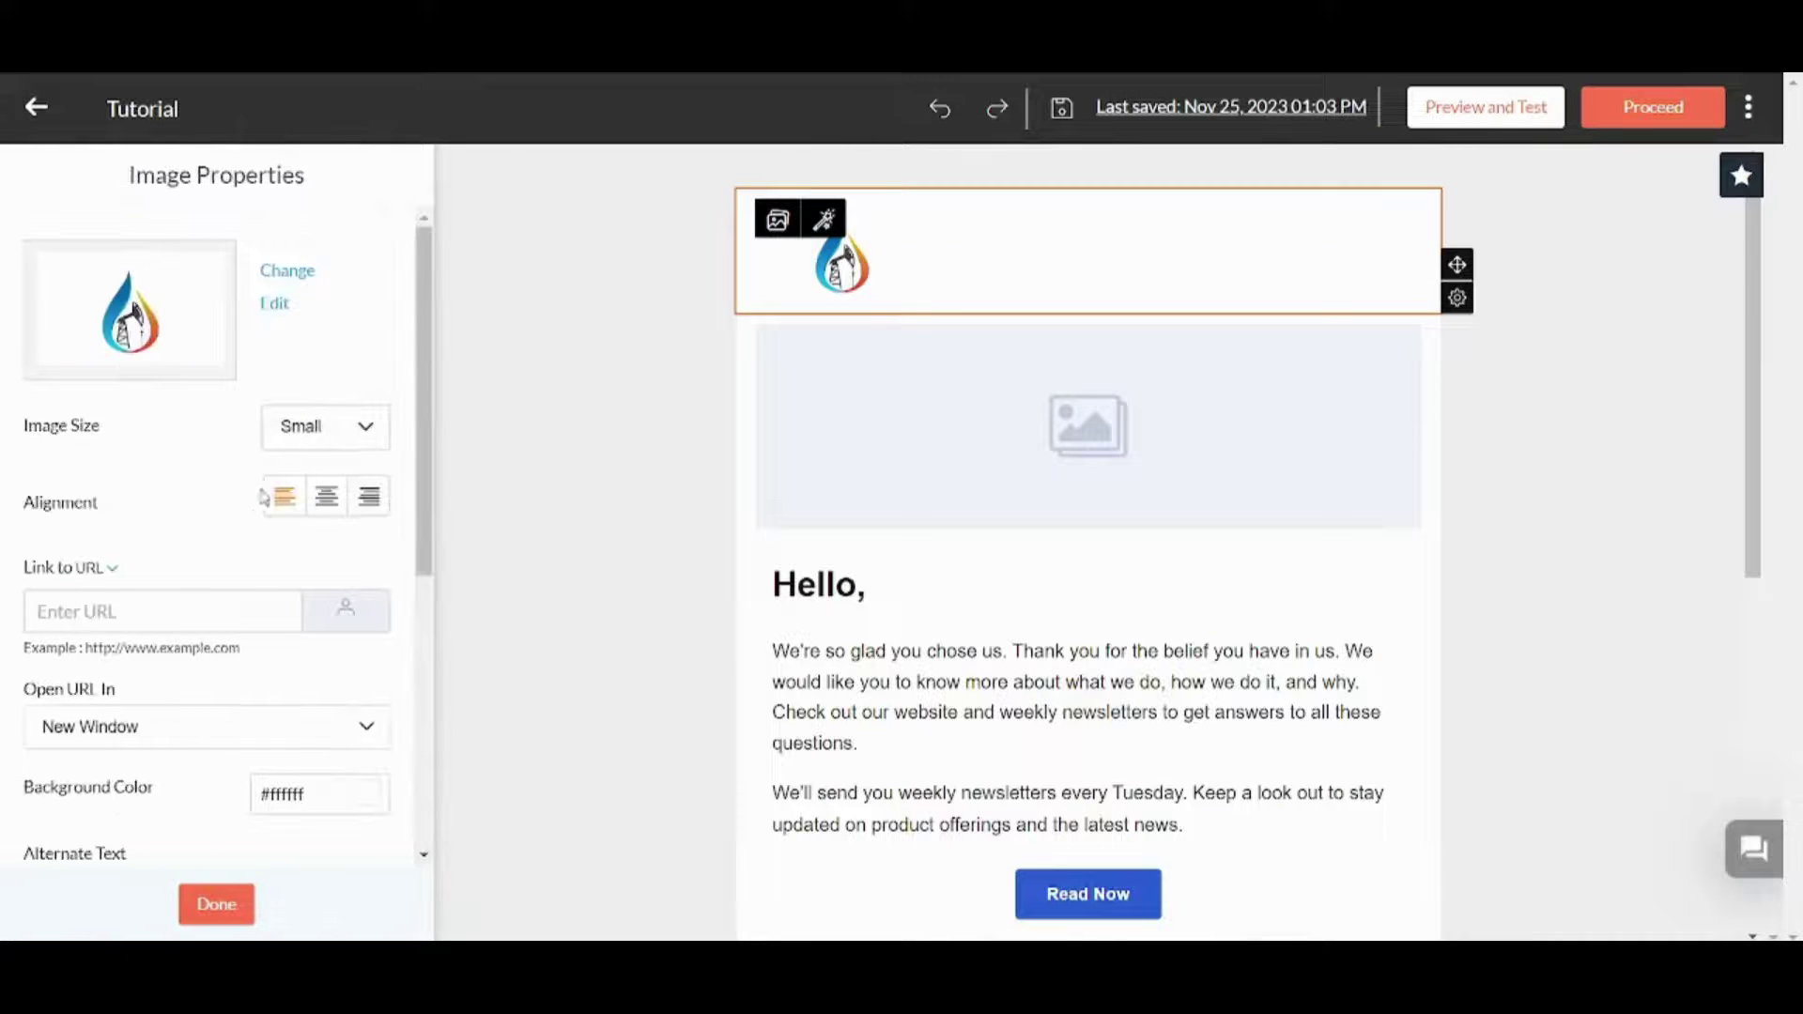
left_click(327, 497)
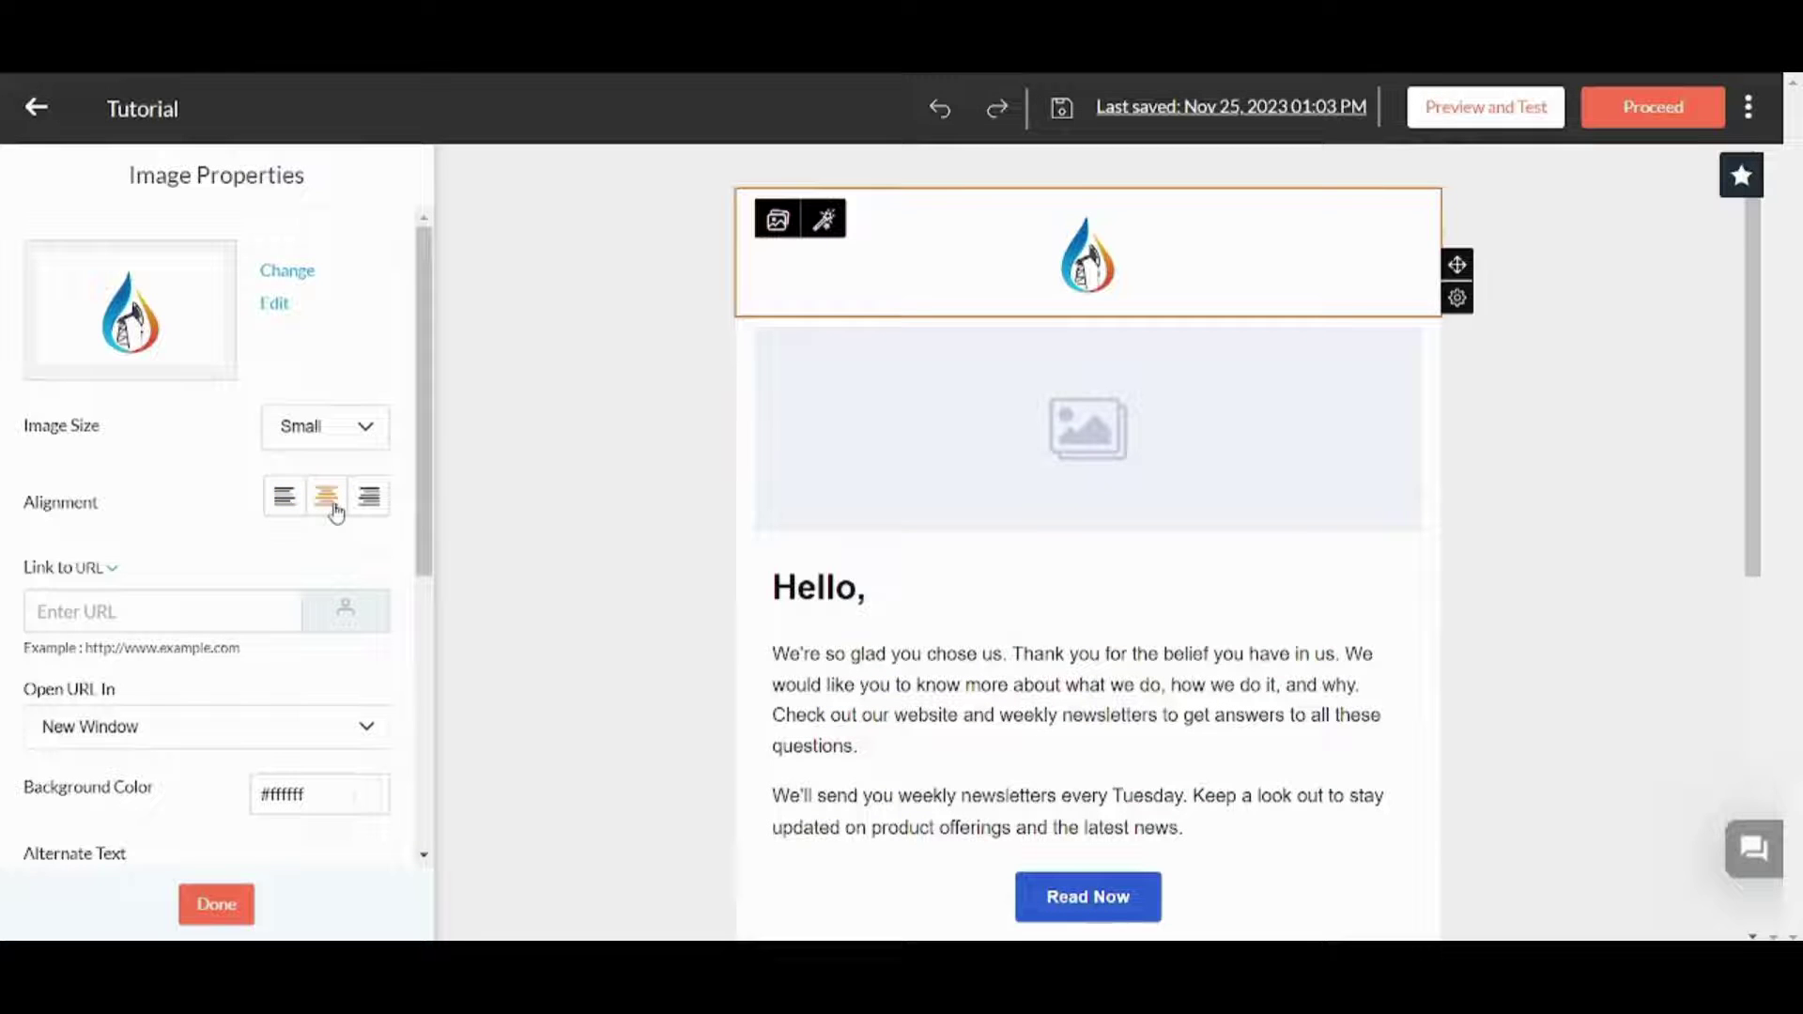
left_click(1165, 406)
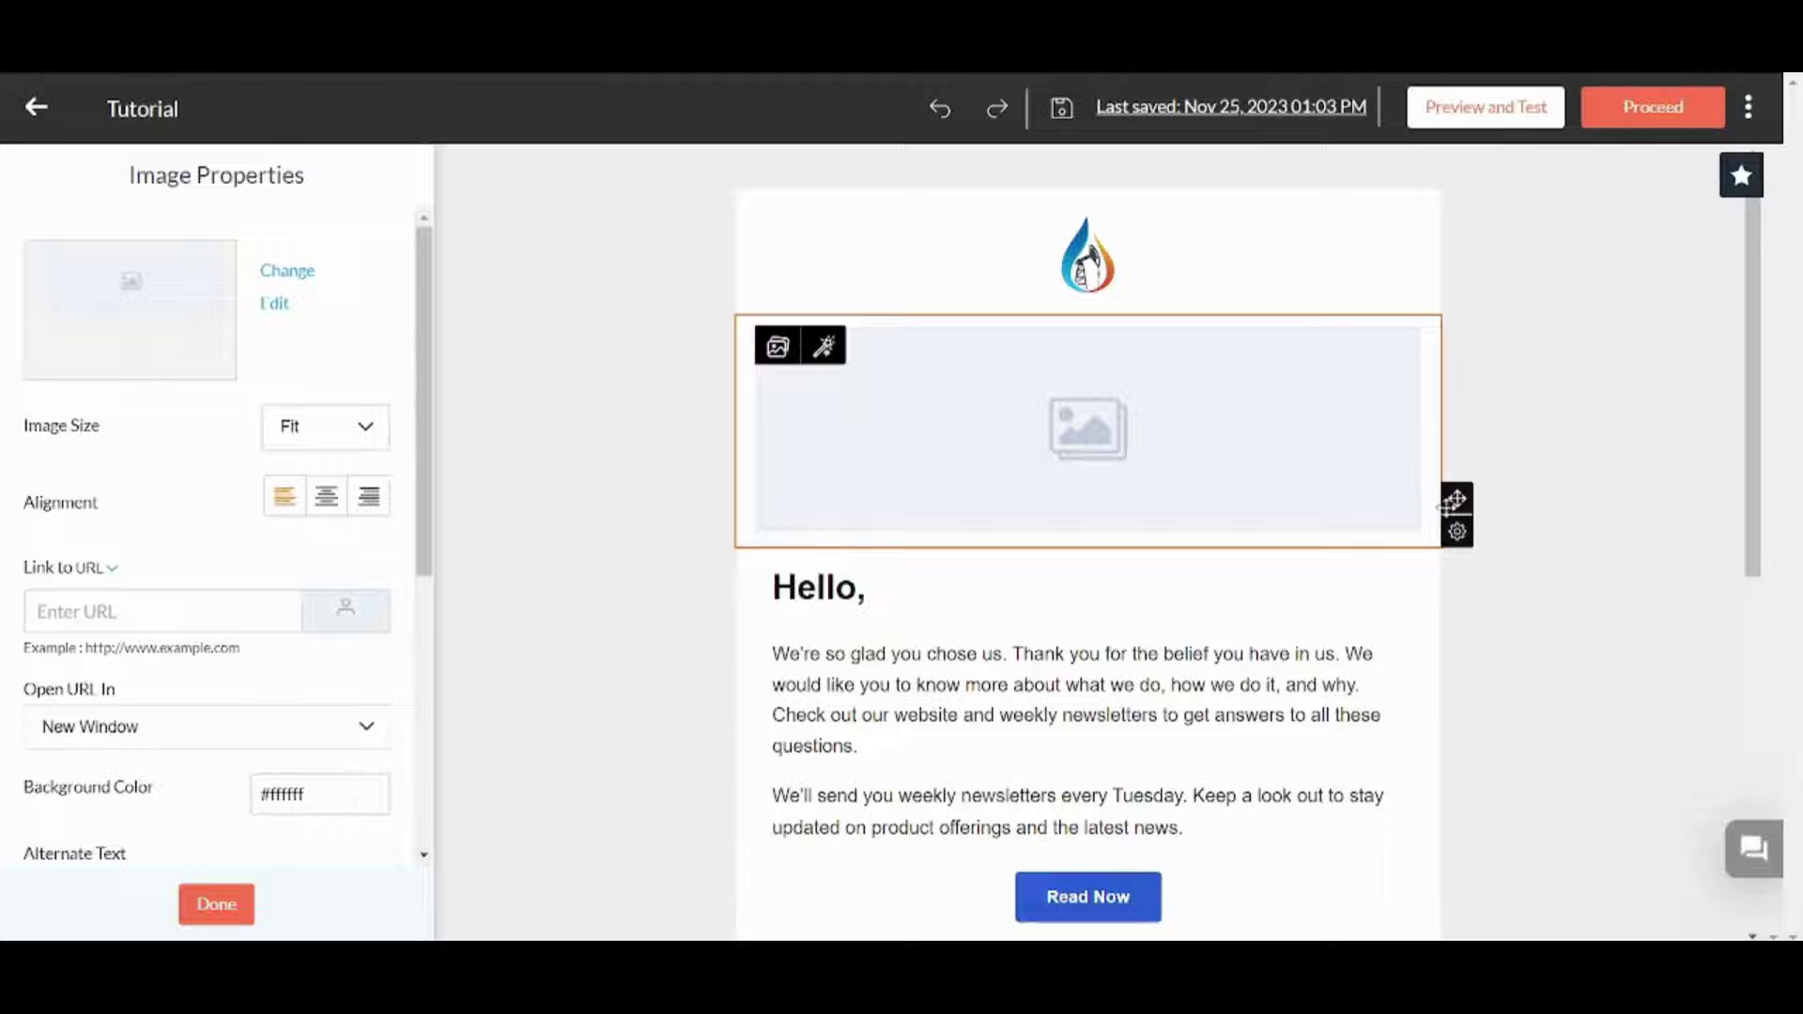
Delete the empty image block beneath the logo and confirm in the Delete Component dialog.
mouse_move(1458, 536)
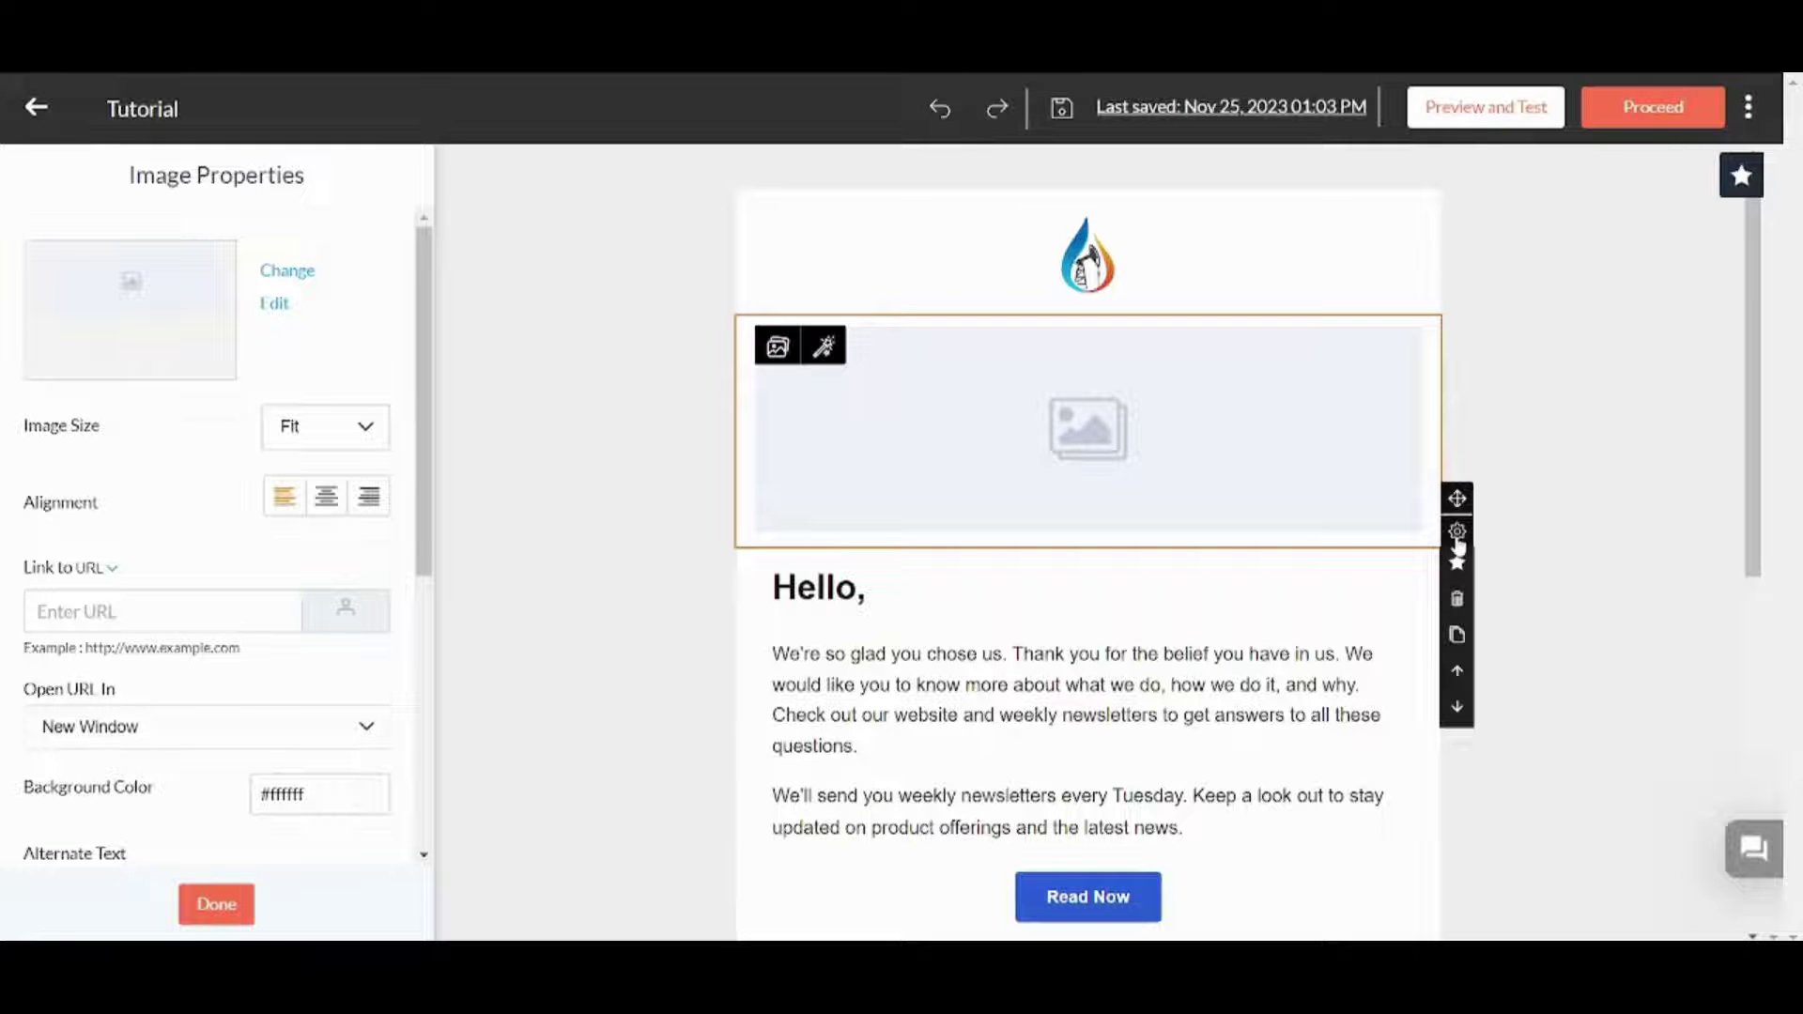
left_click(1456, 605)
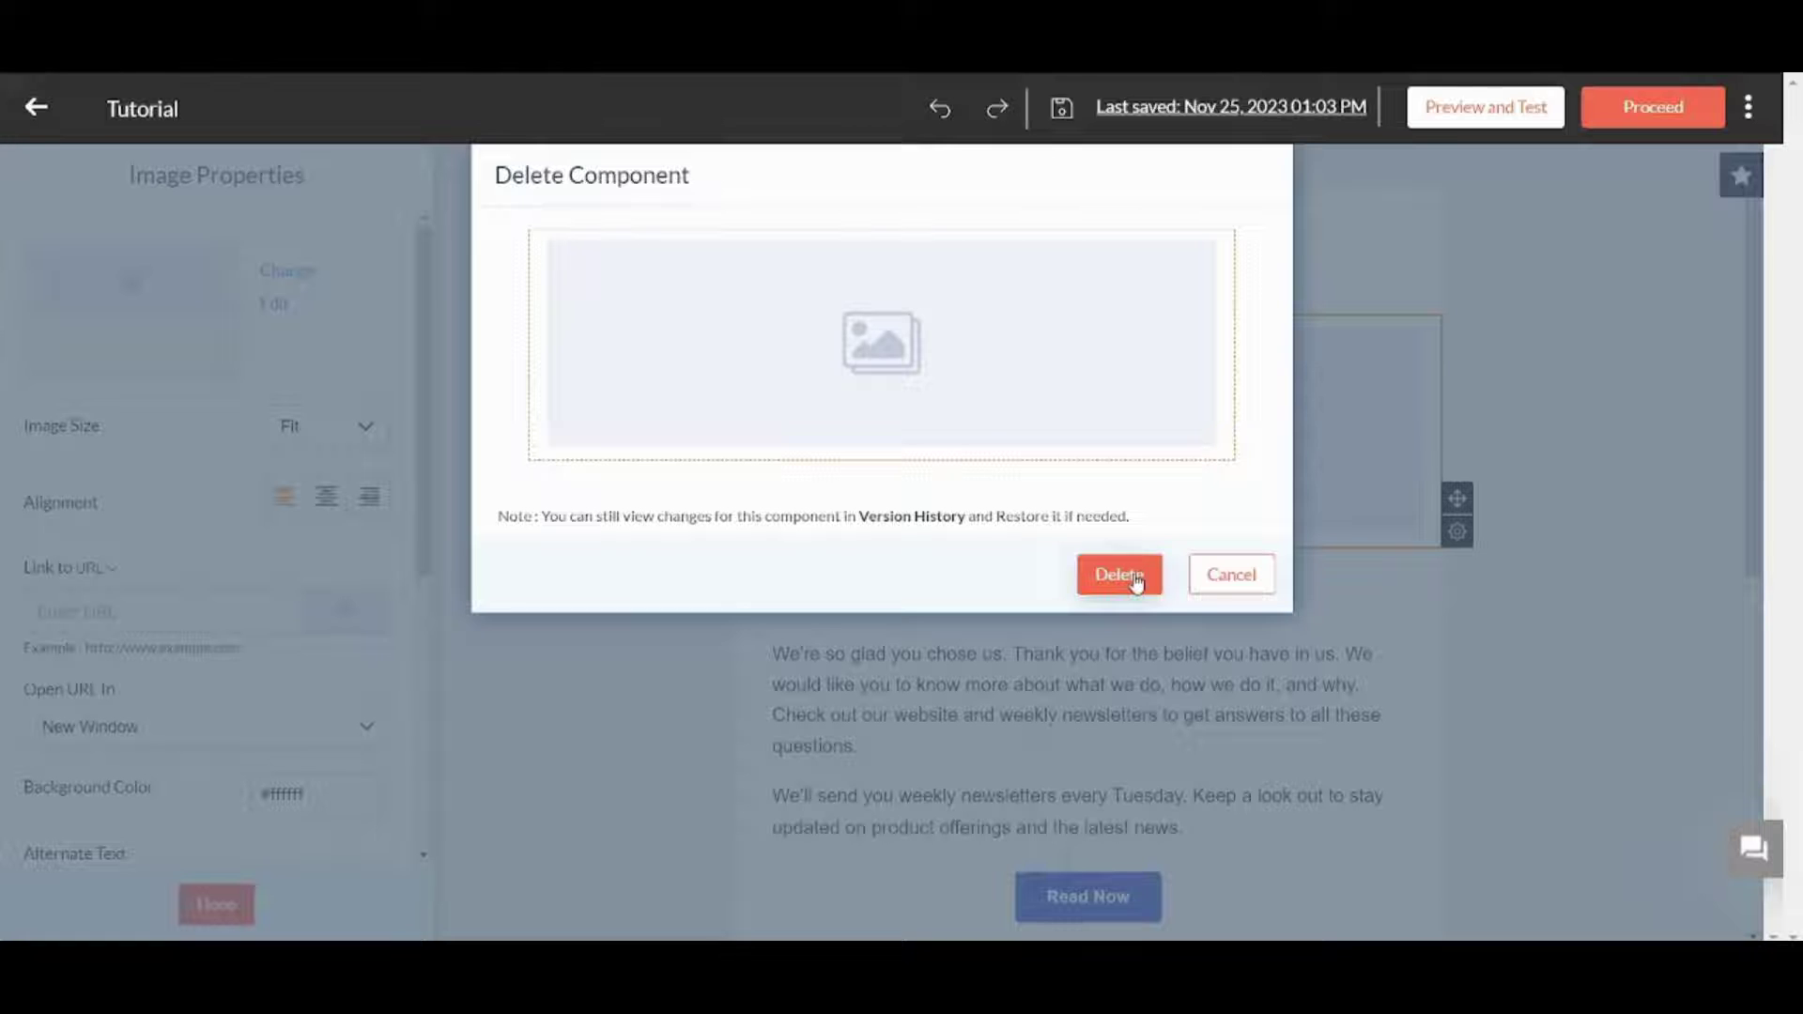
left_click(1224, 588)
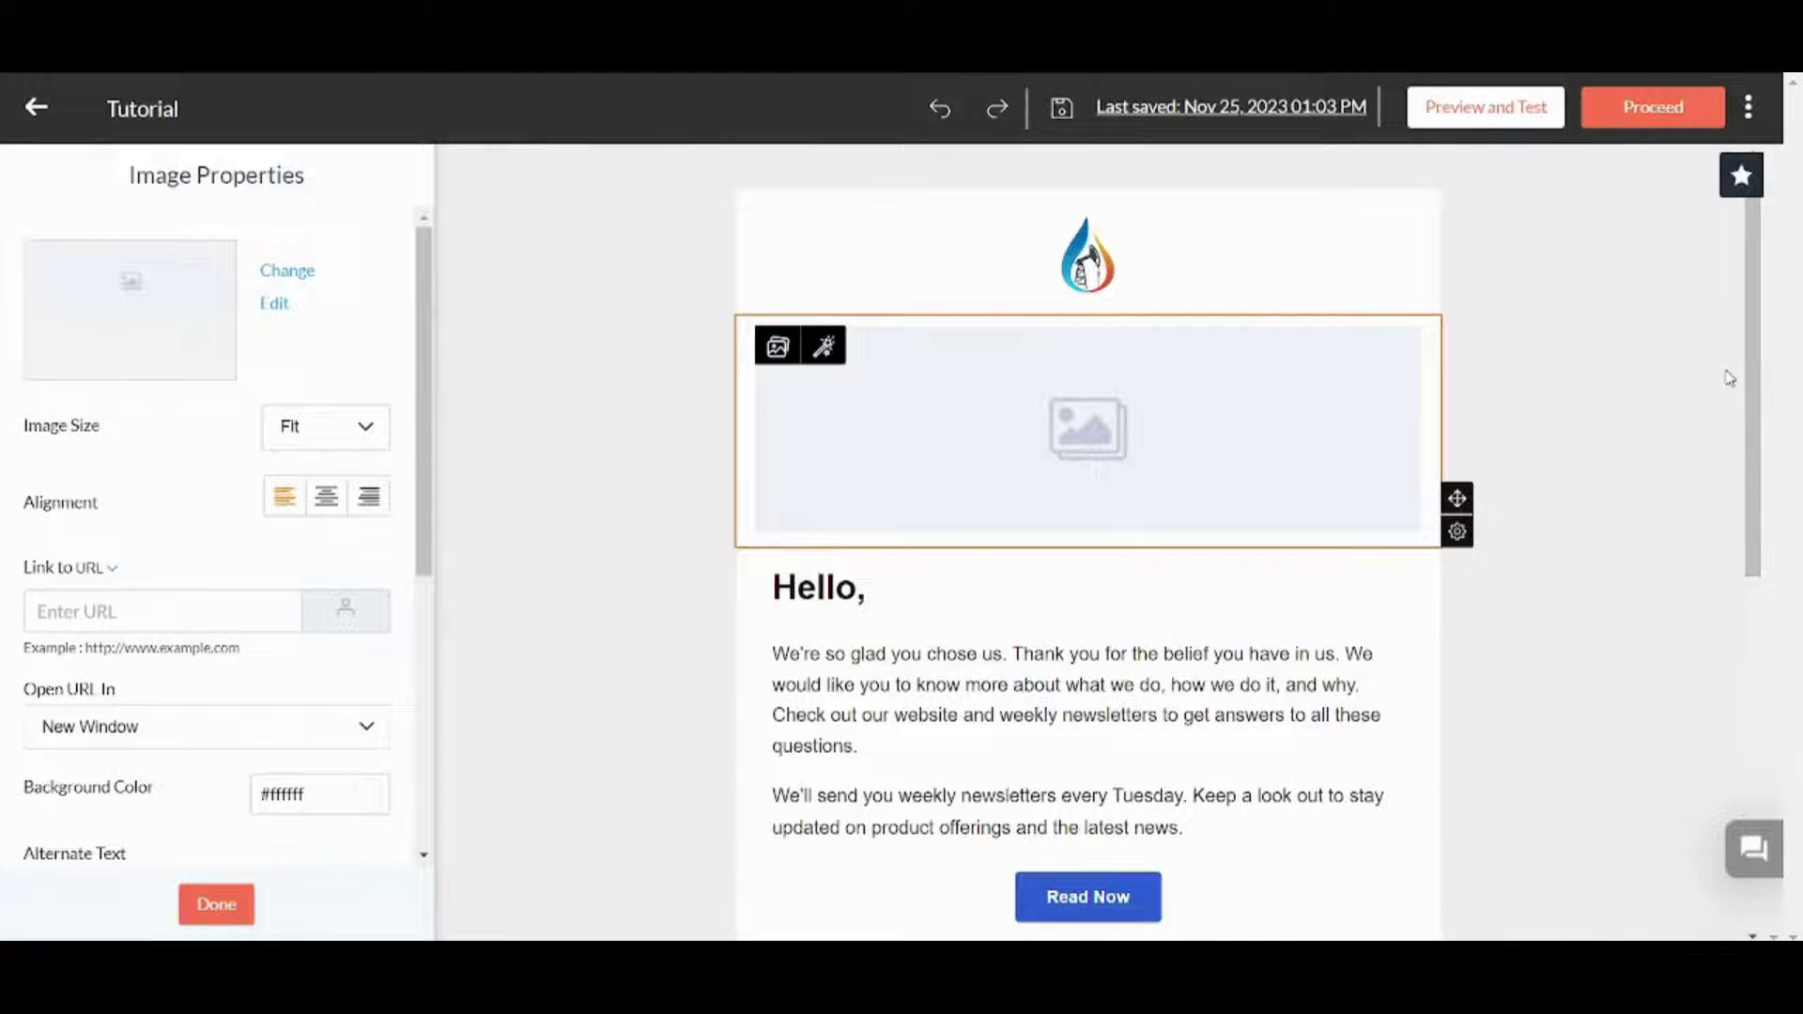
scroll(1745, 376, "down", 4)
scroll(1790, 689, "down", 4)
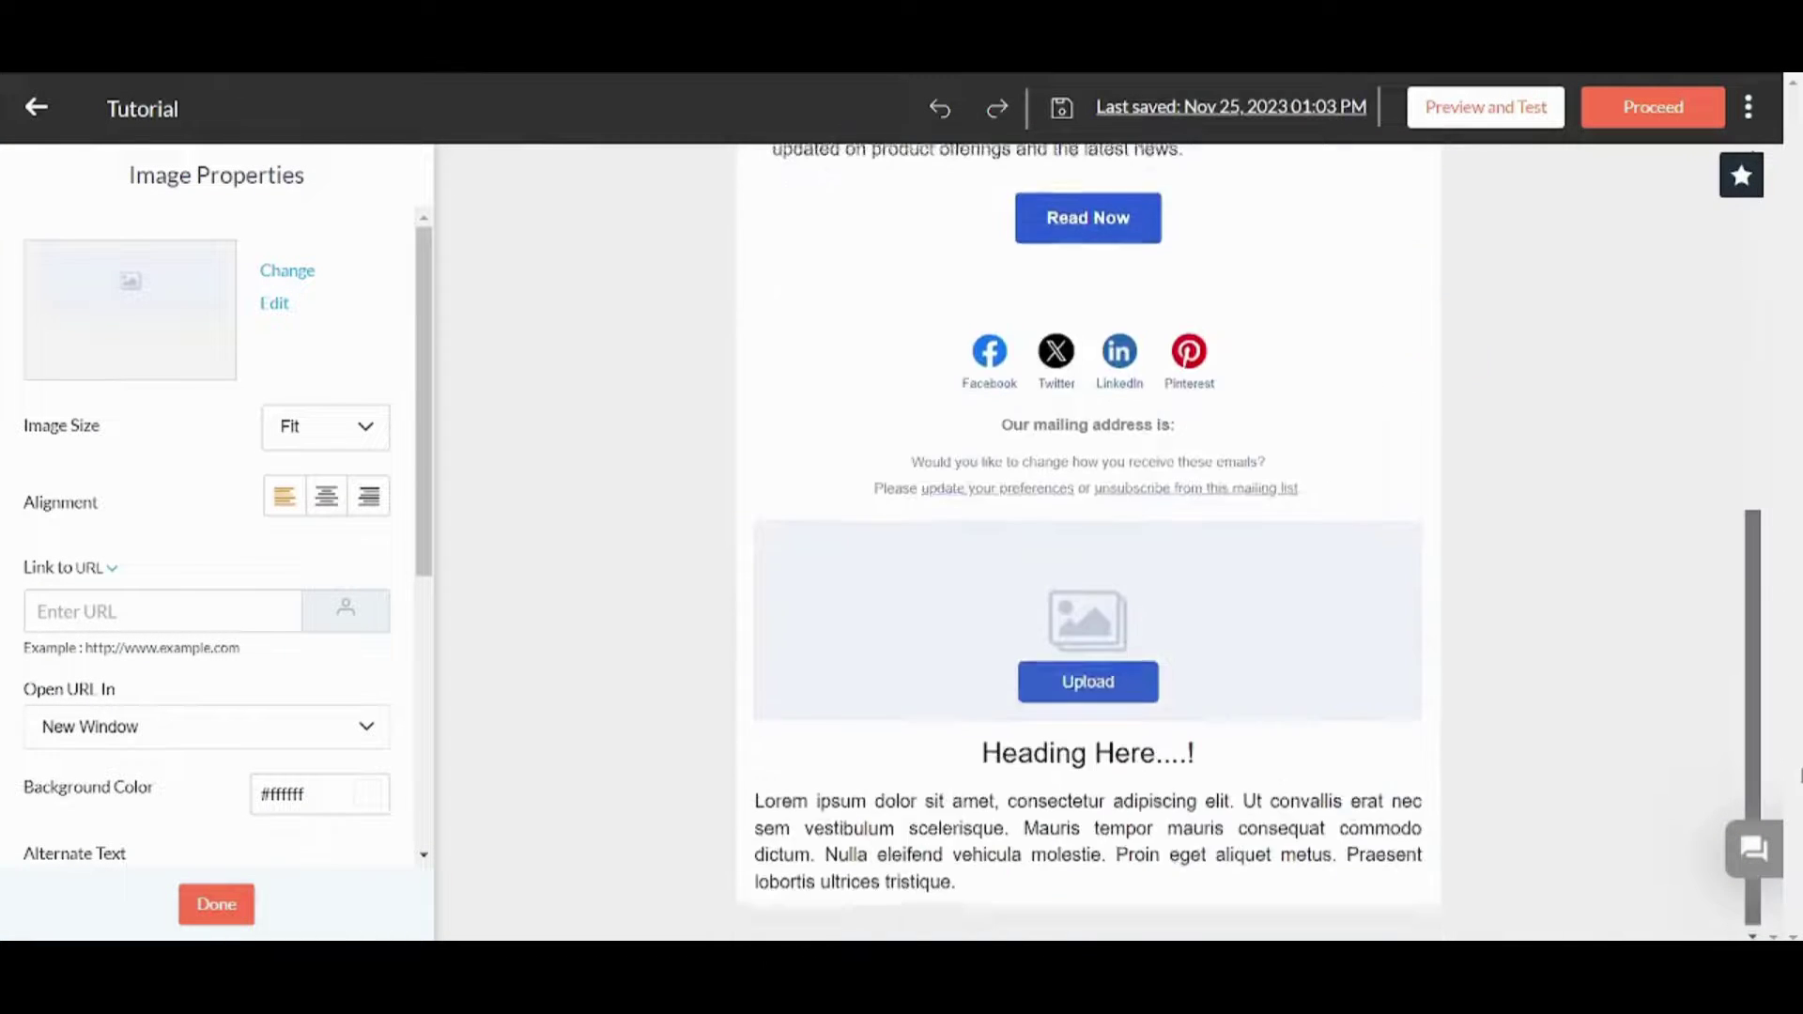
scroll(1745, 328, "up", 8)
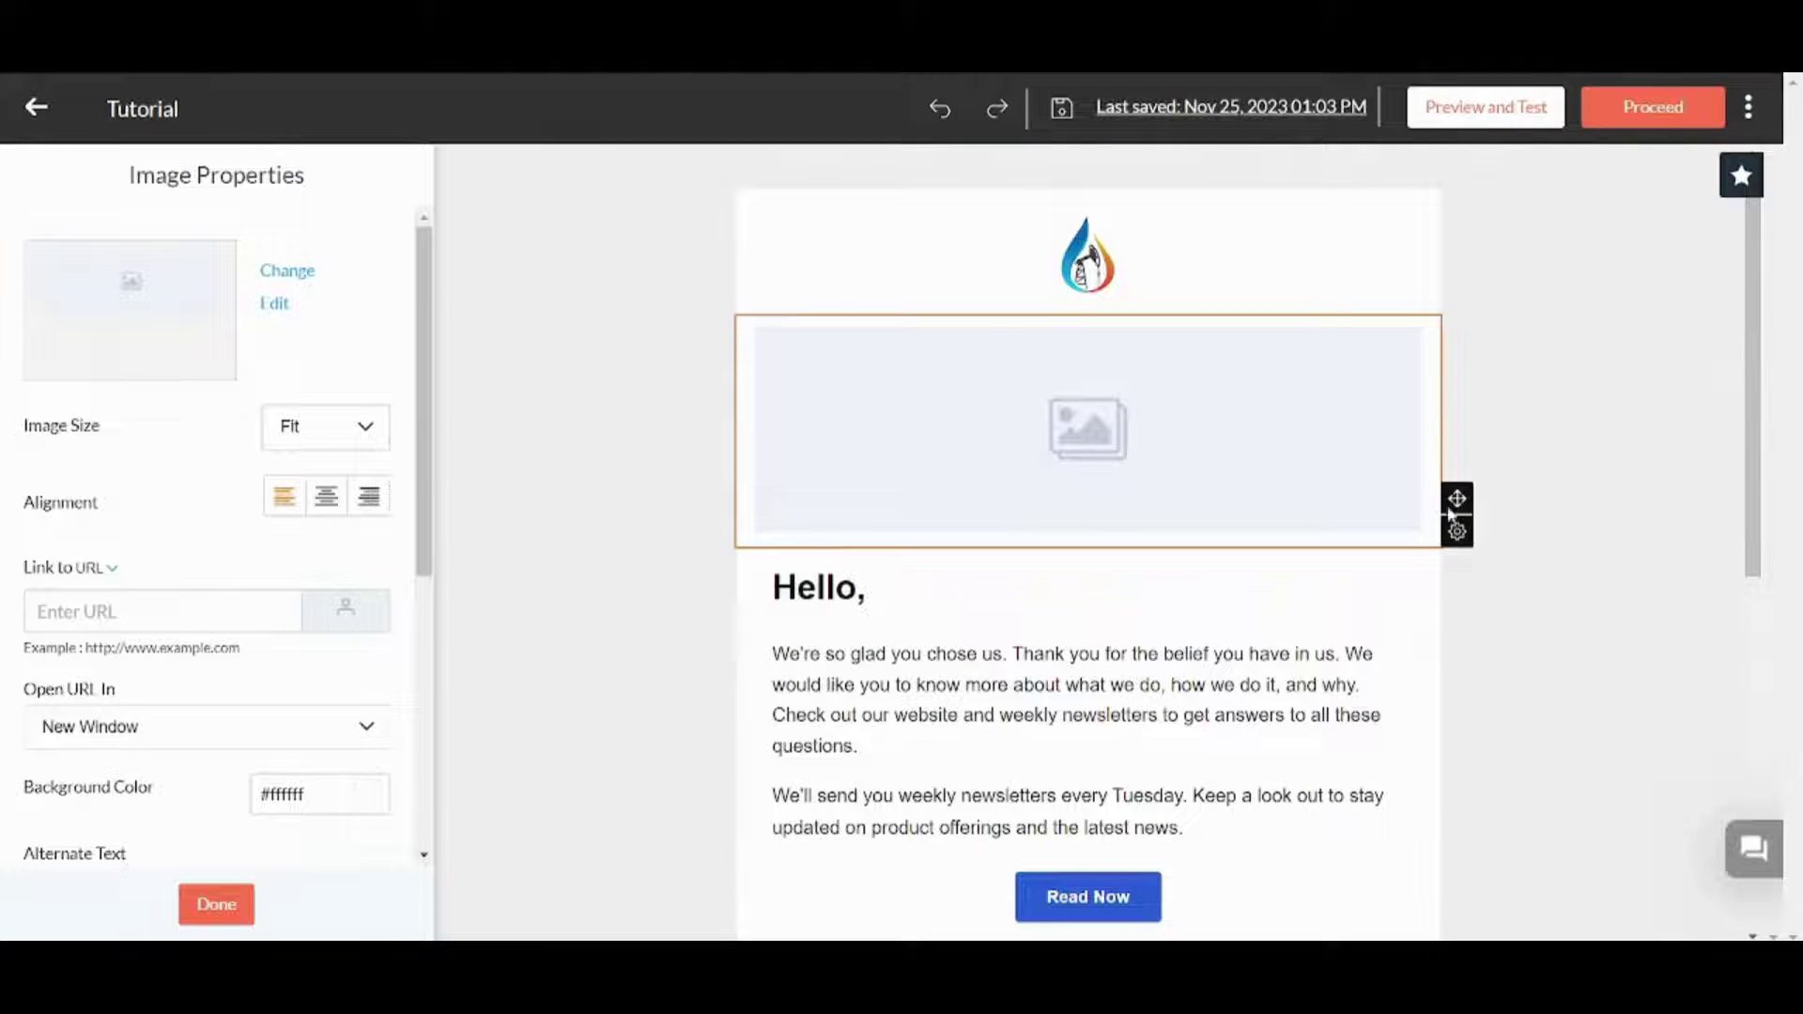
mouse_move(1454, 552)
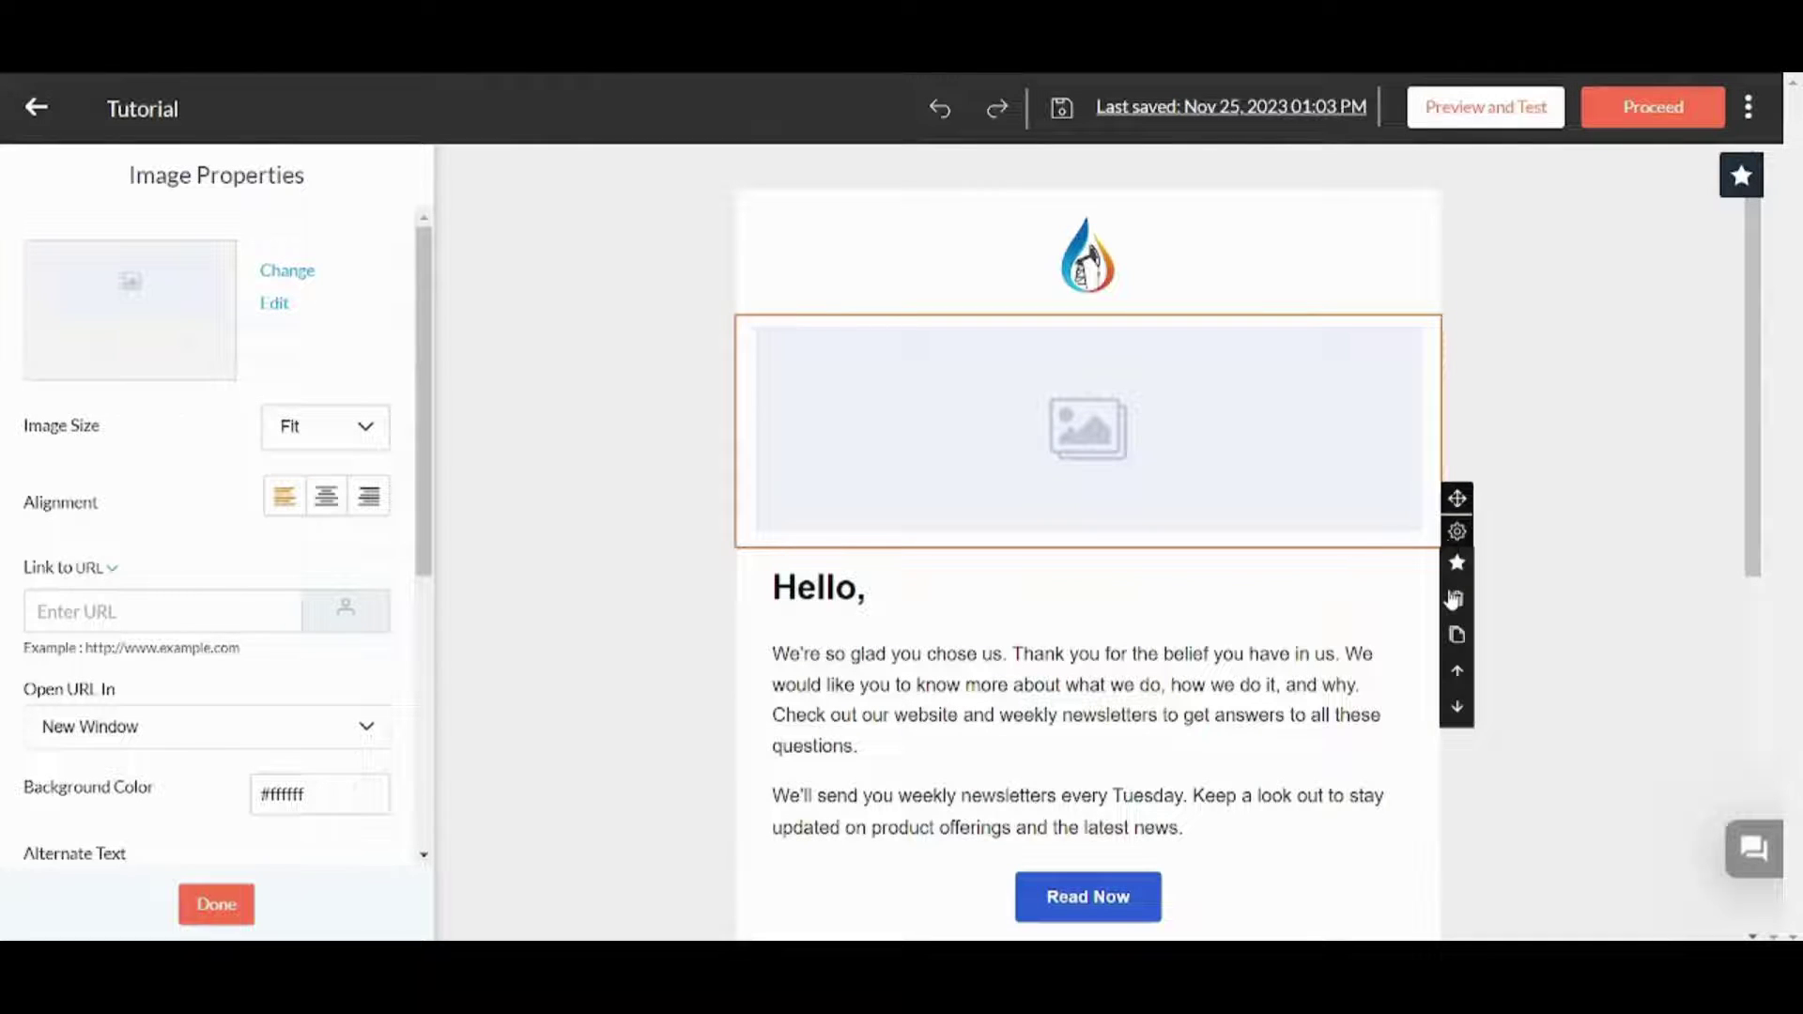
left_click(1456, 598)
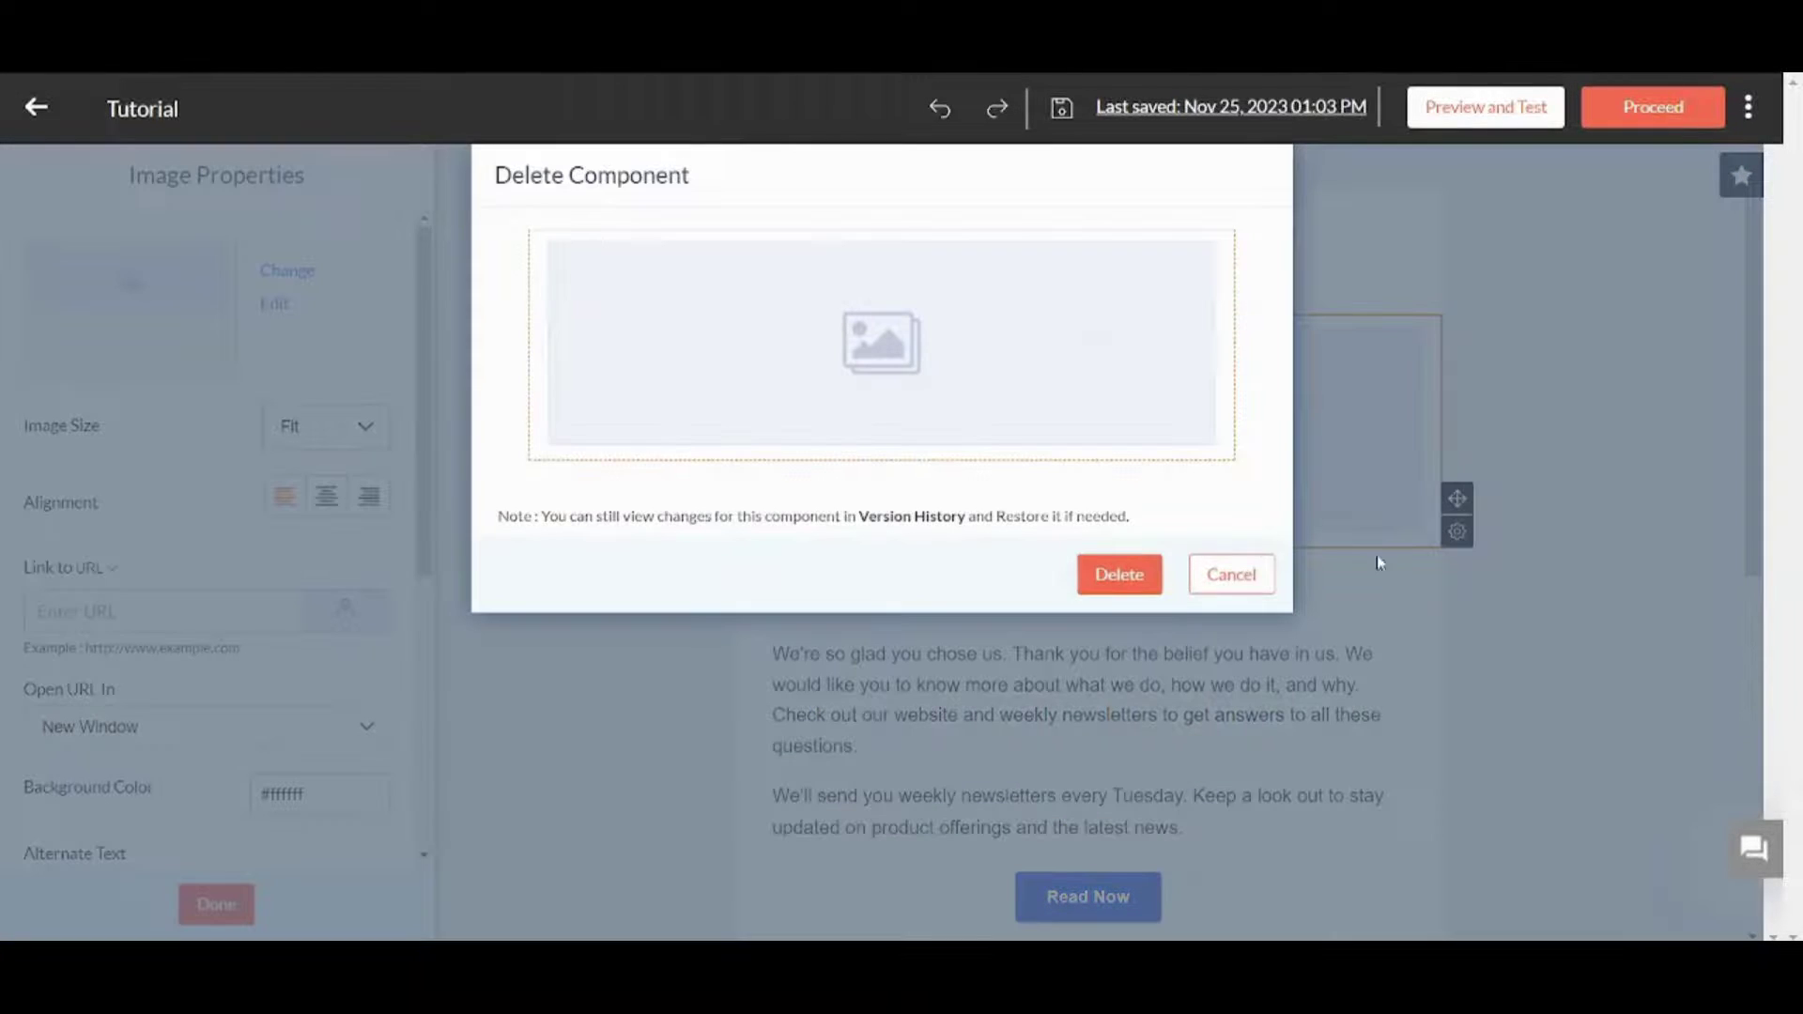
left_click(1147, 574)
left_click(960, 506)
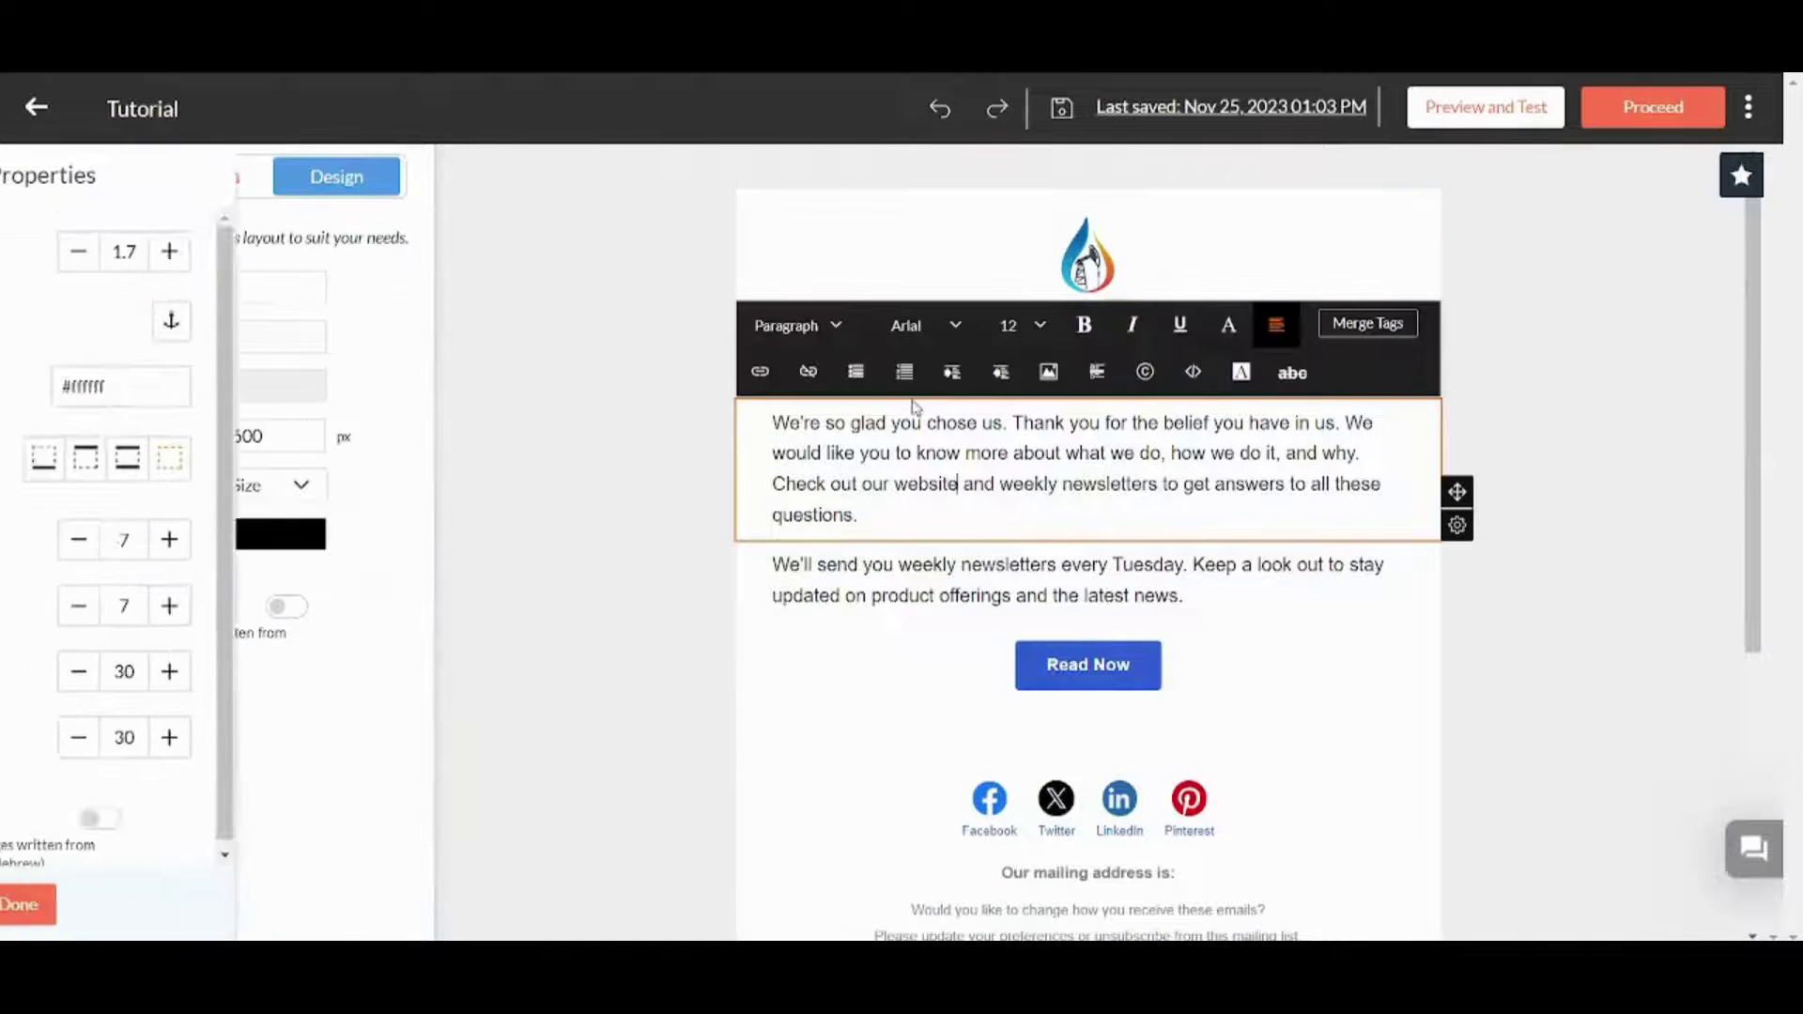
left_click(1670, 495)
left_click(919, 352)
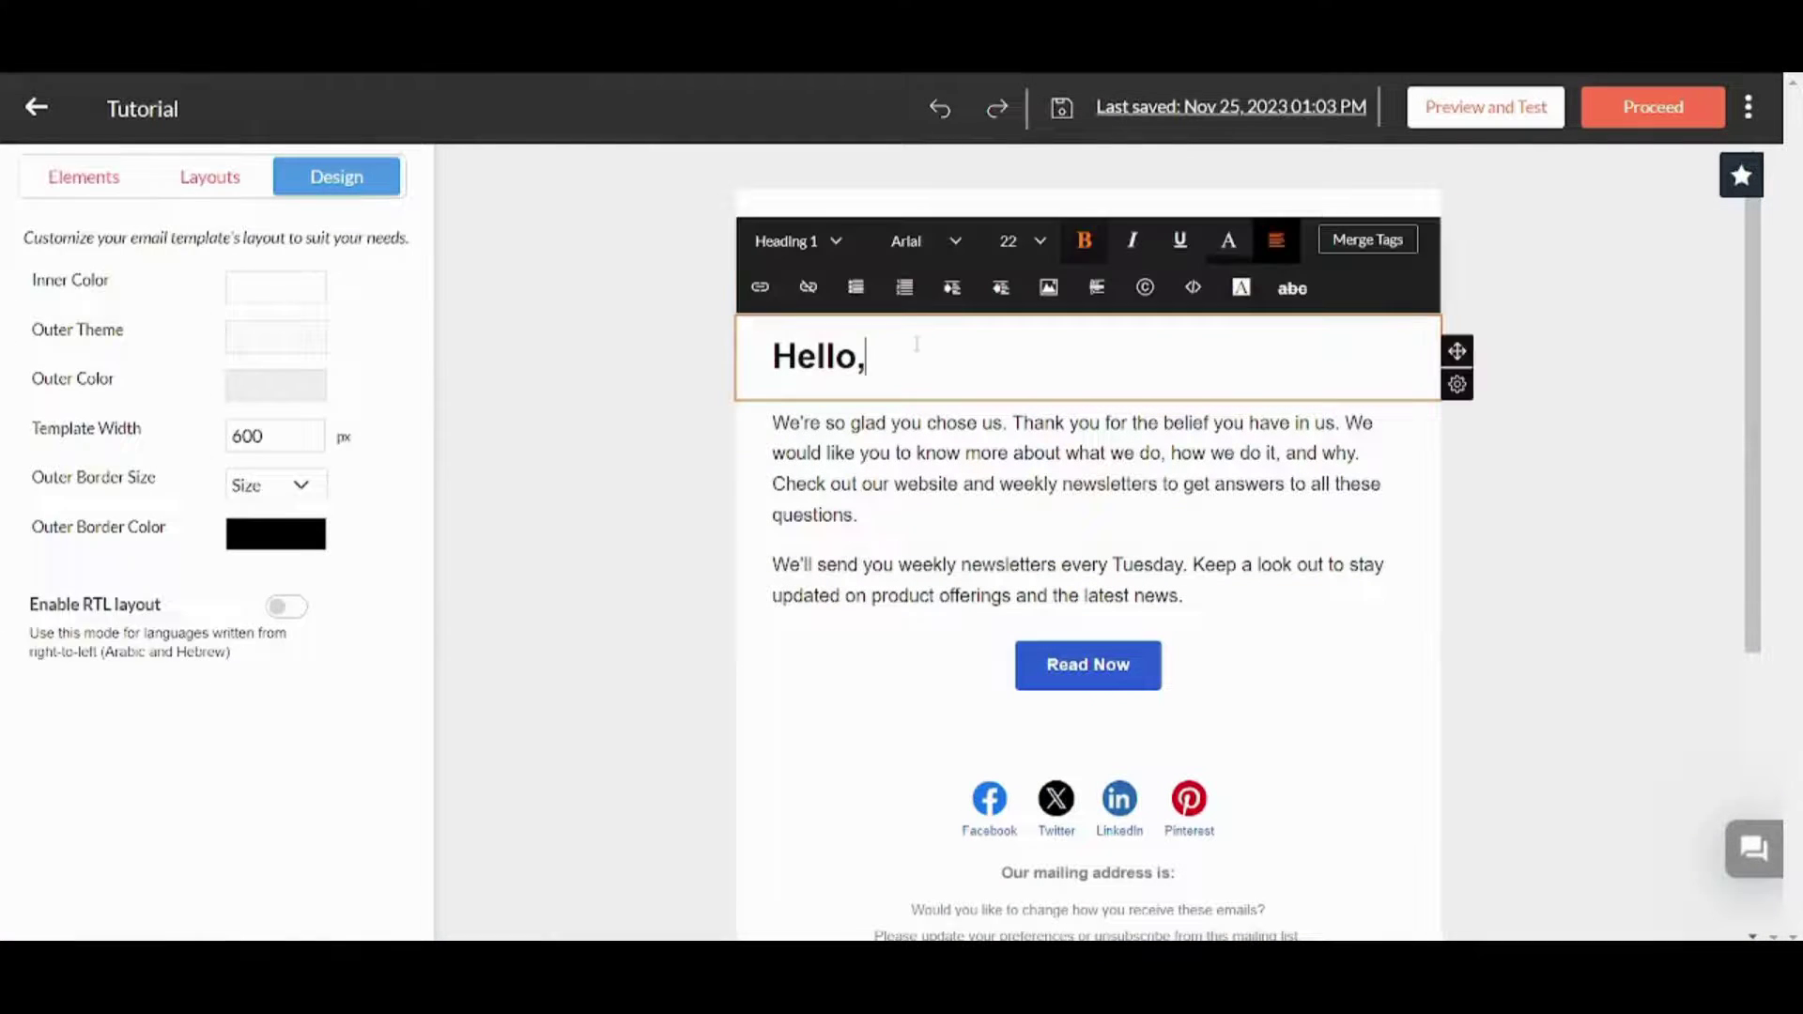
key("ctrl+a")
key("BackSpace")
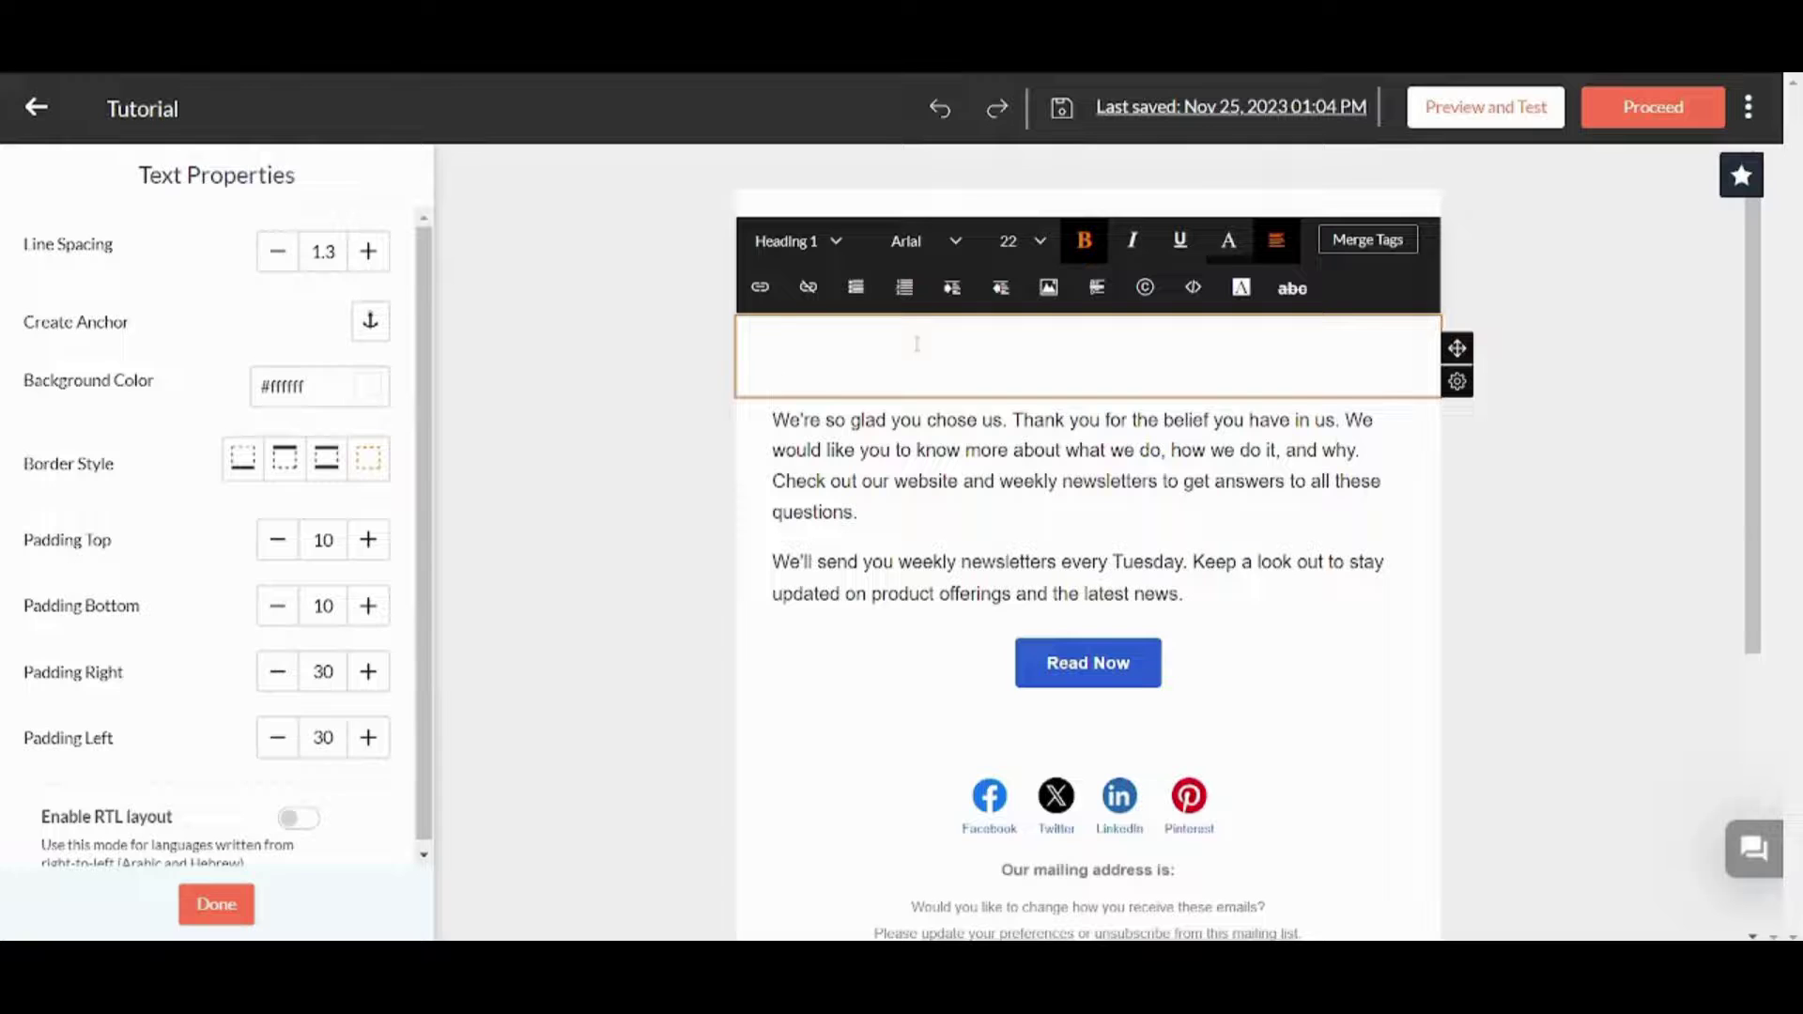
key("ctrl+z")
left_click(933, 376)
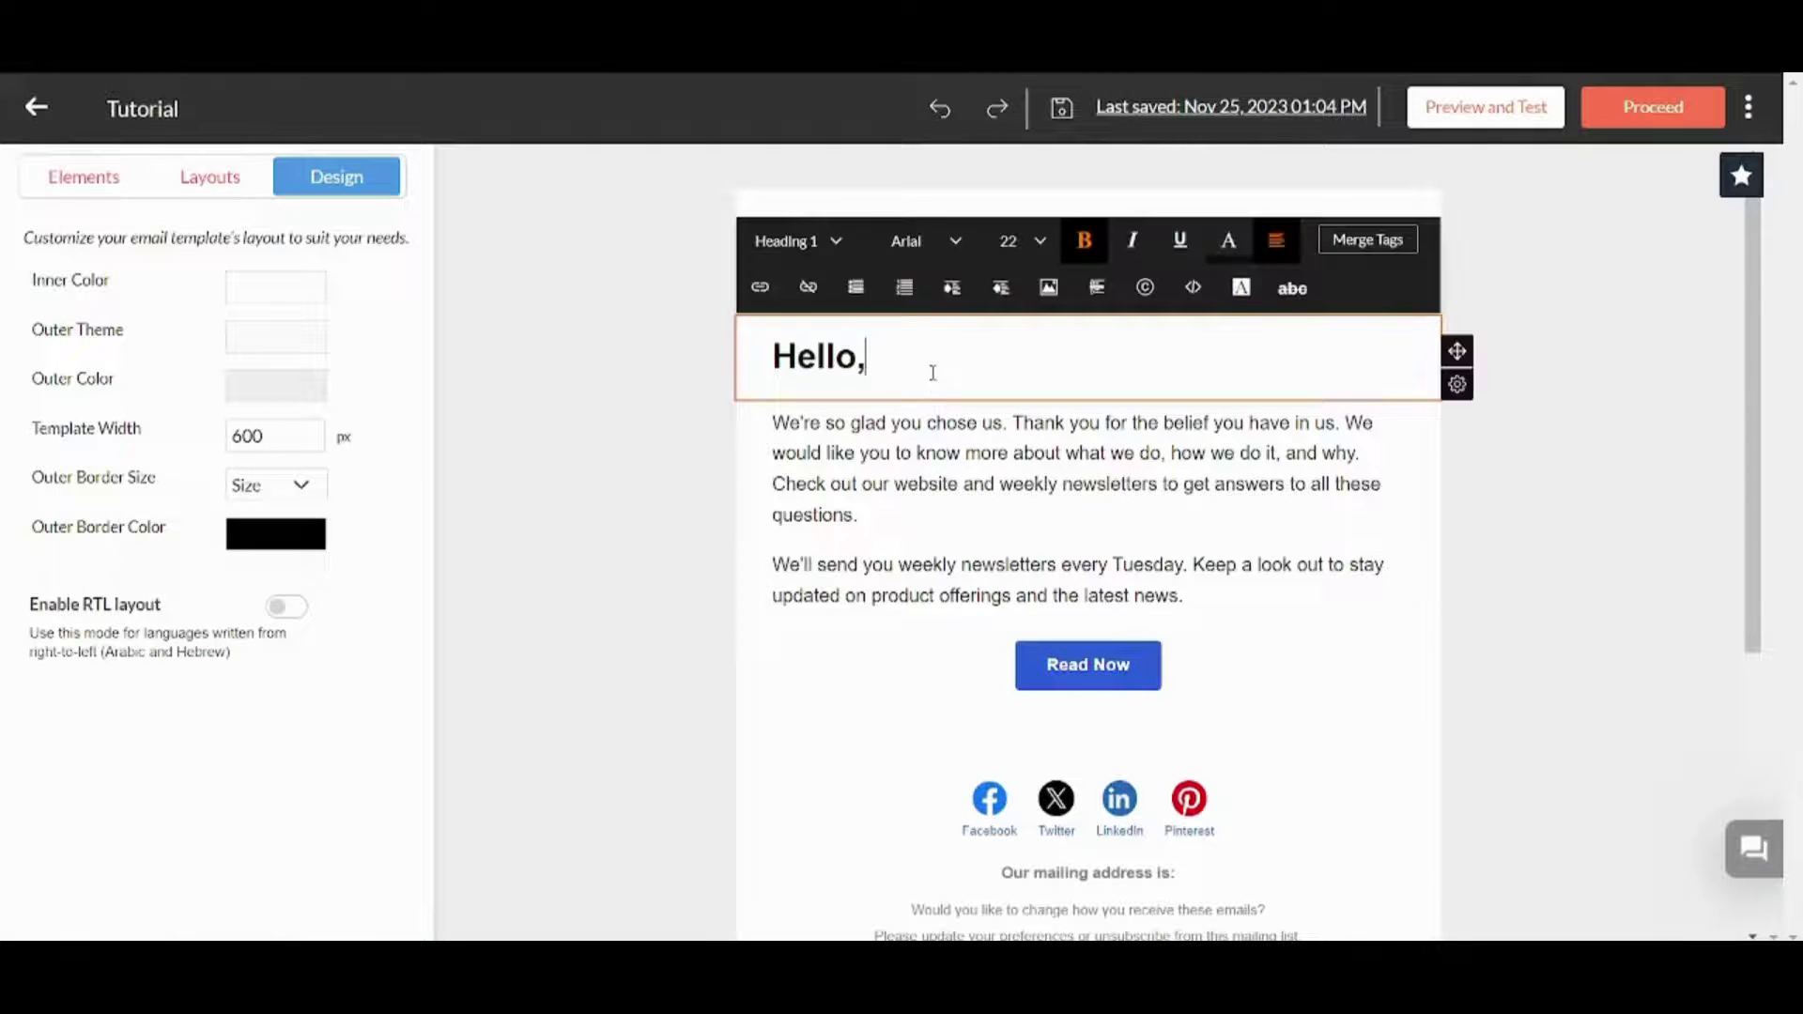
left_click_drag(934, 376, 763, 355)
key("Escape")
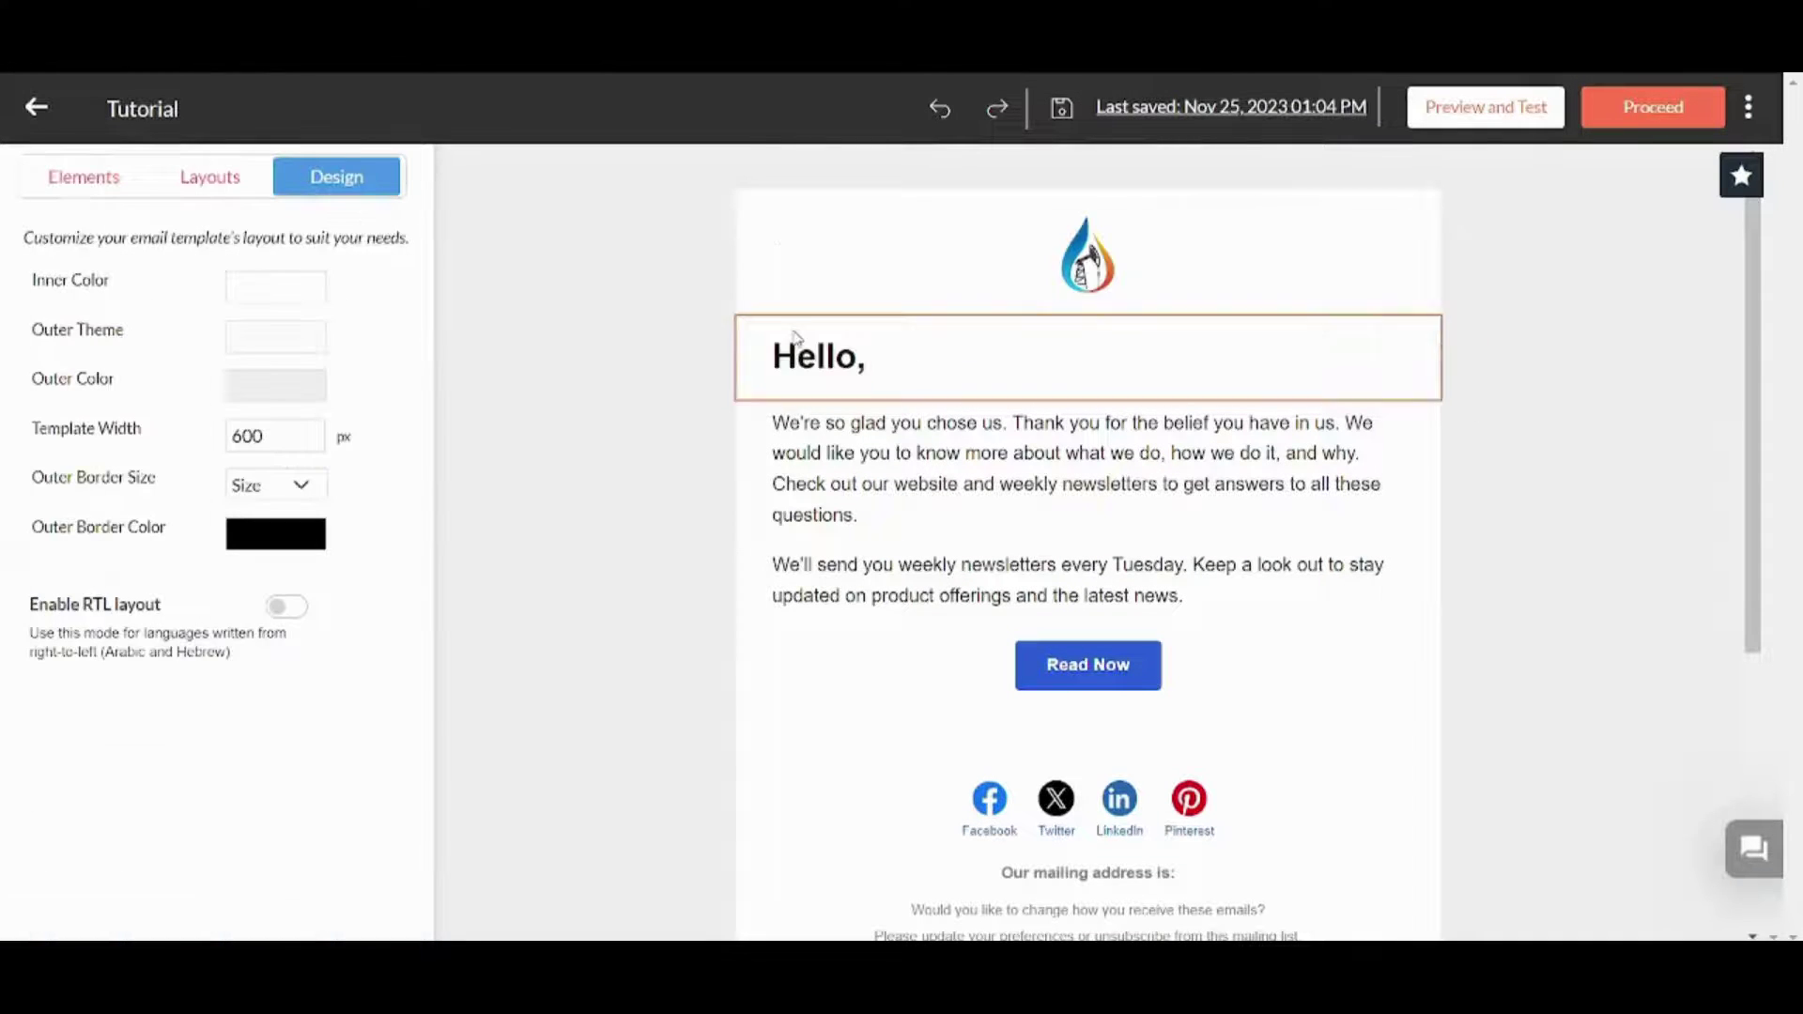
left_click(937, 334)
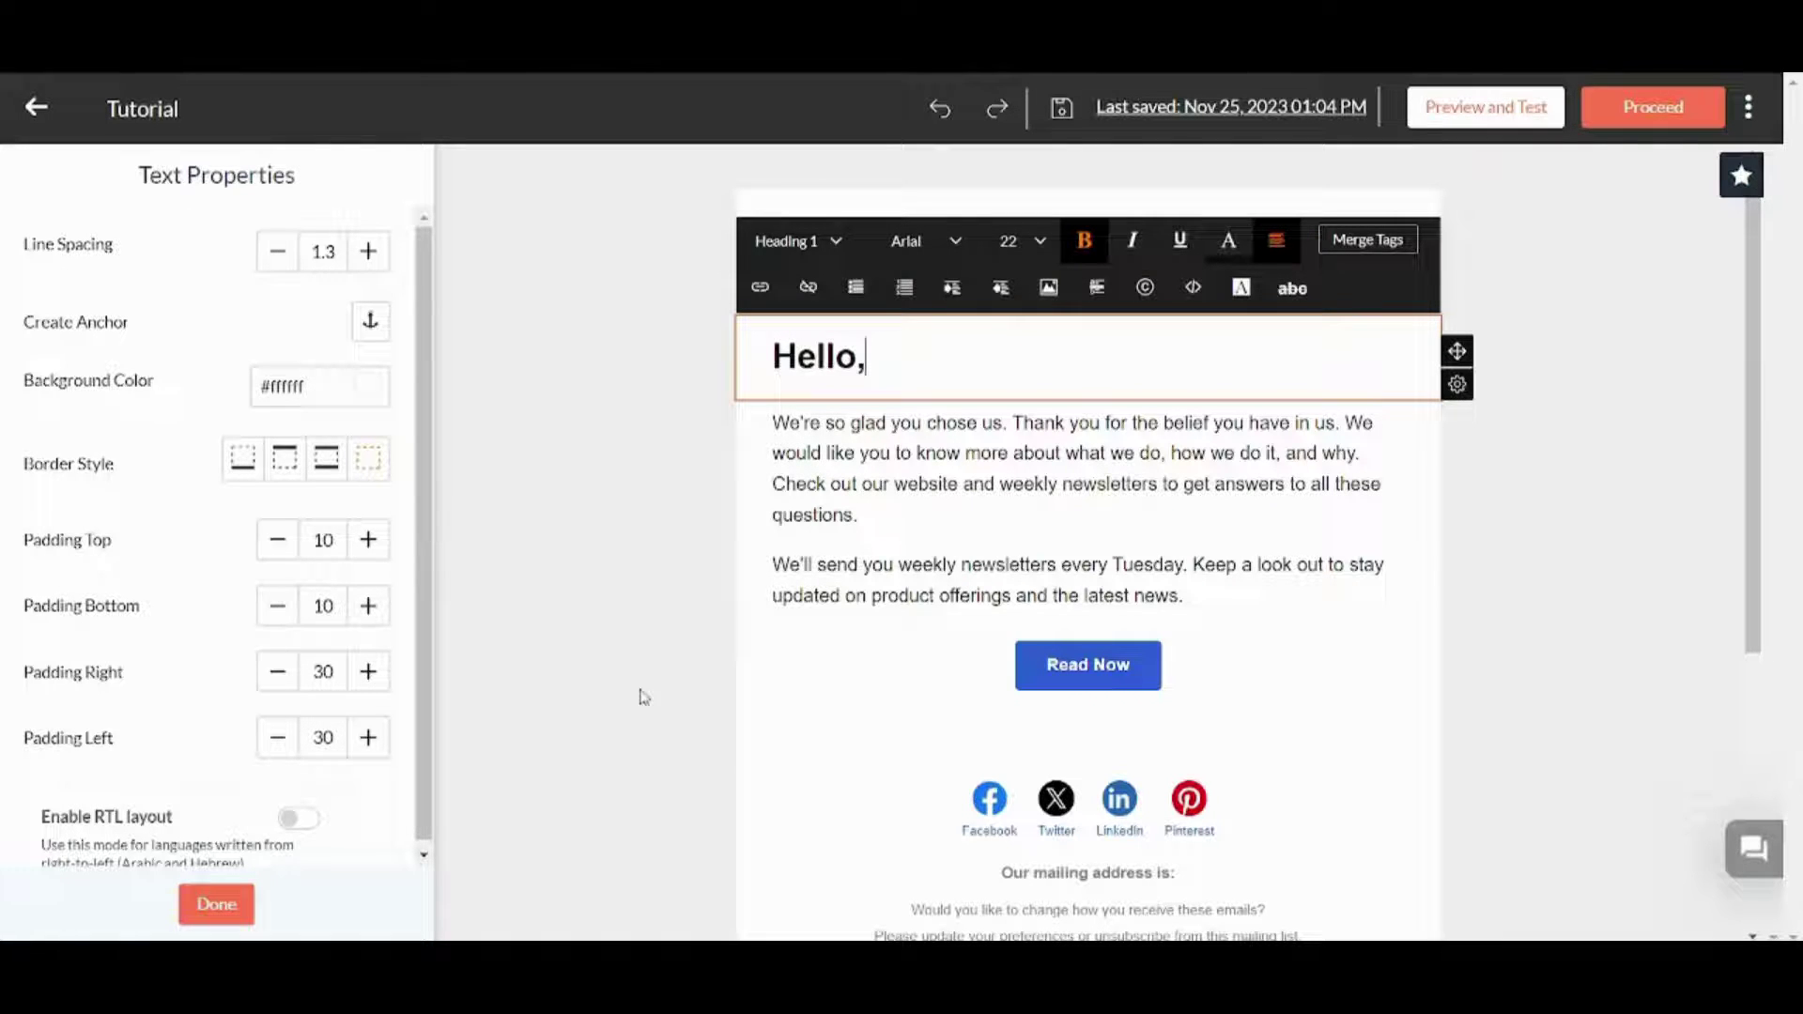
left_click(1530, 536)
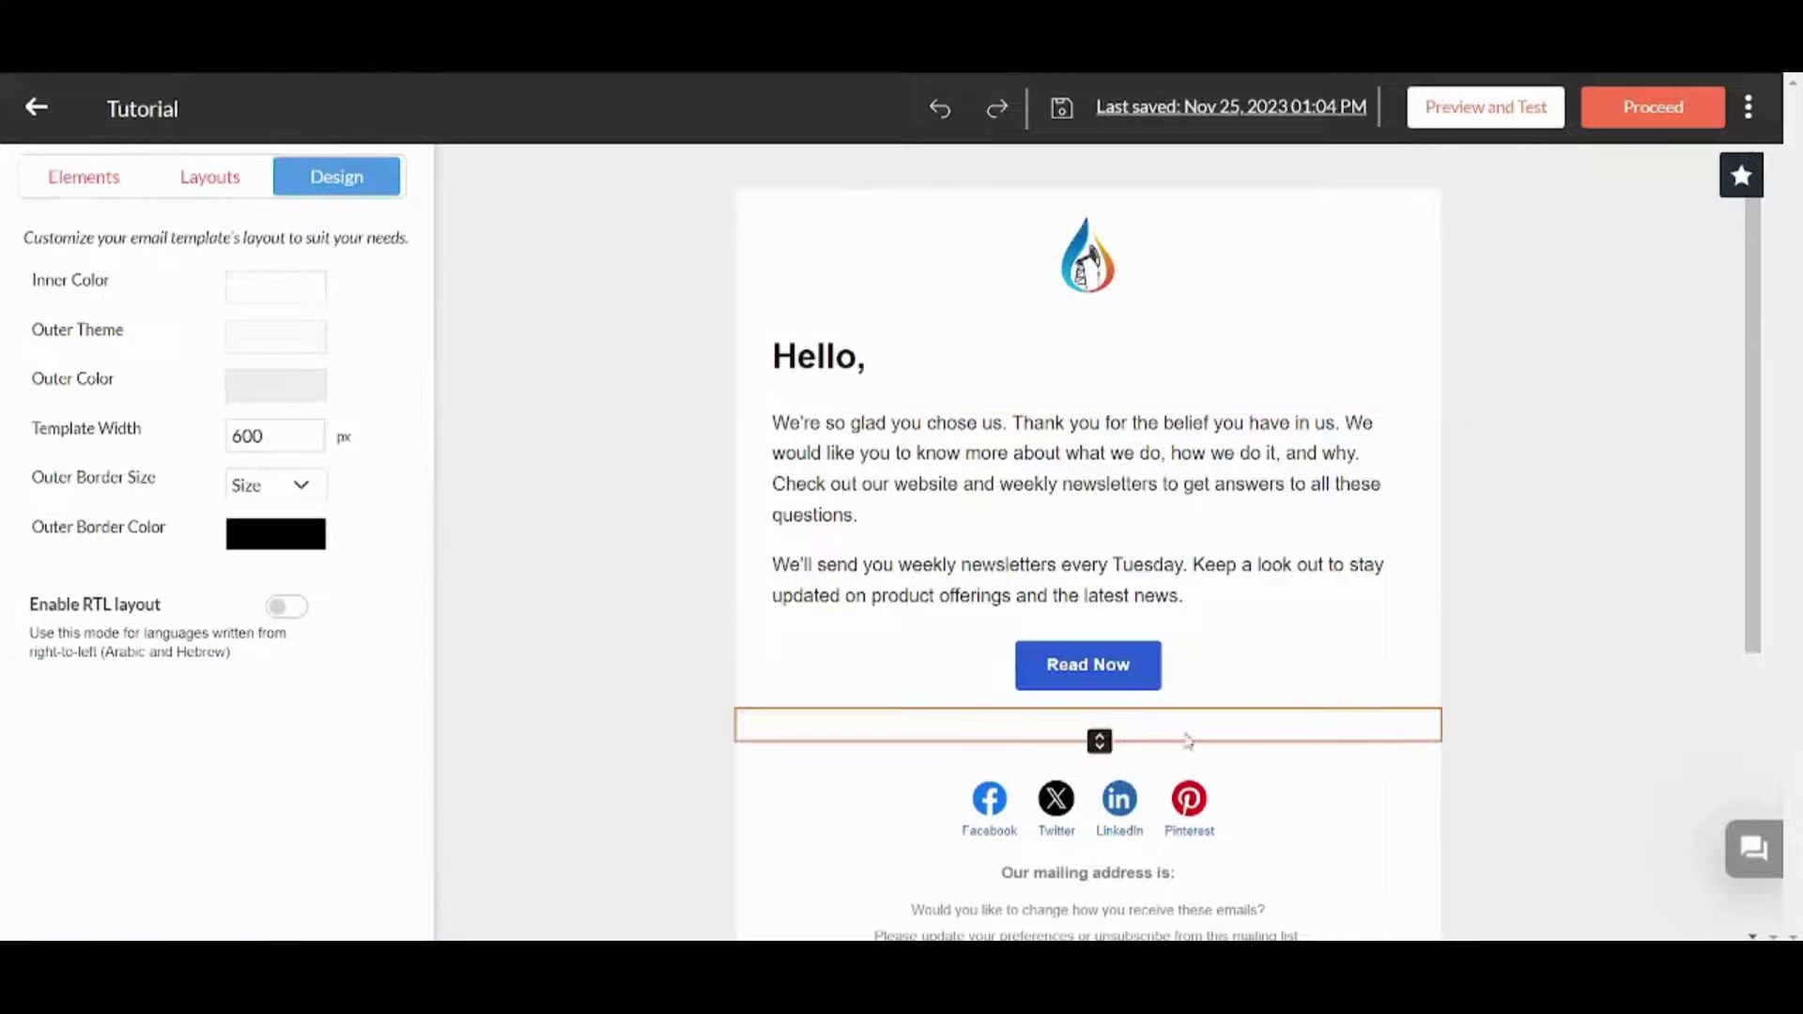
left_click(1110, 681)
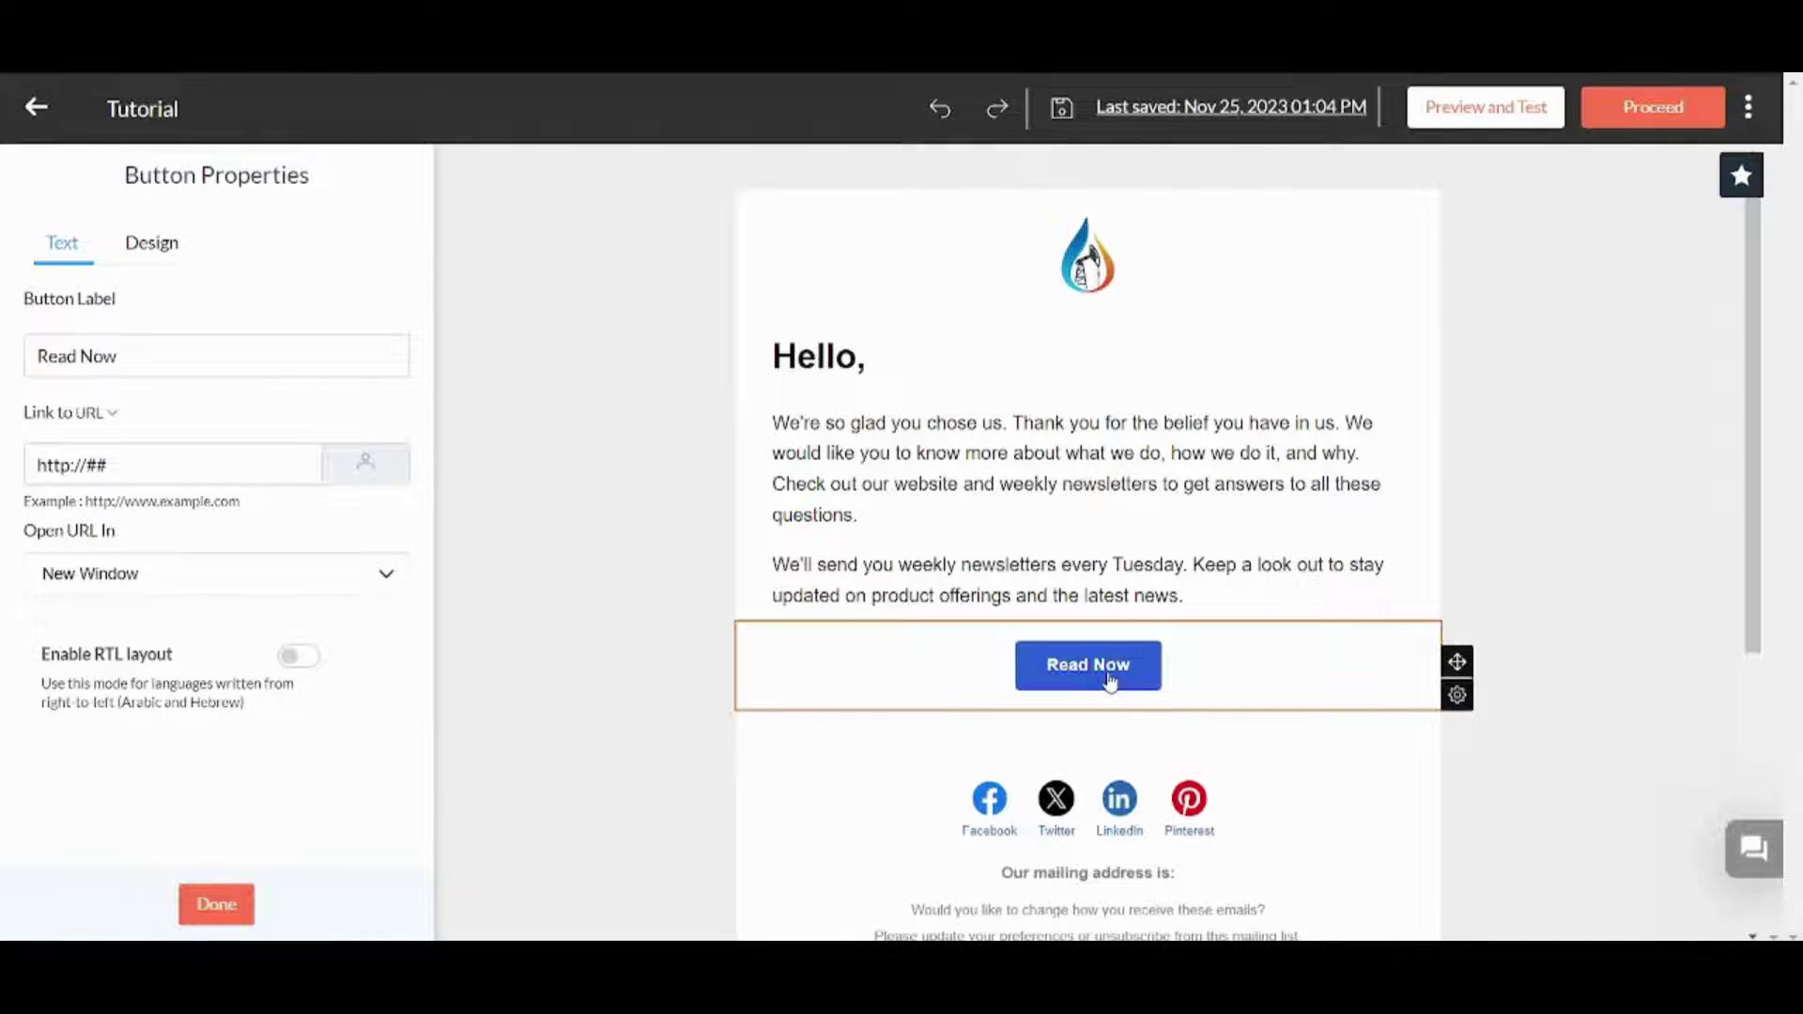
left_click(173, 475)
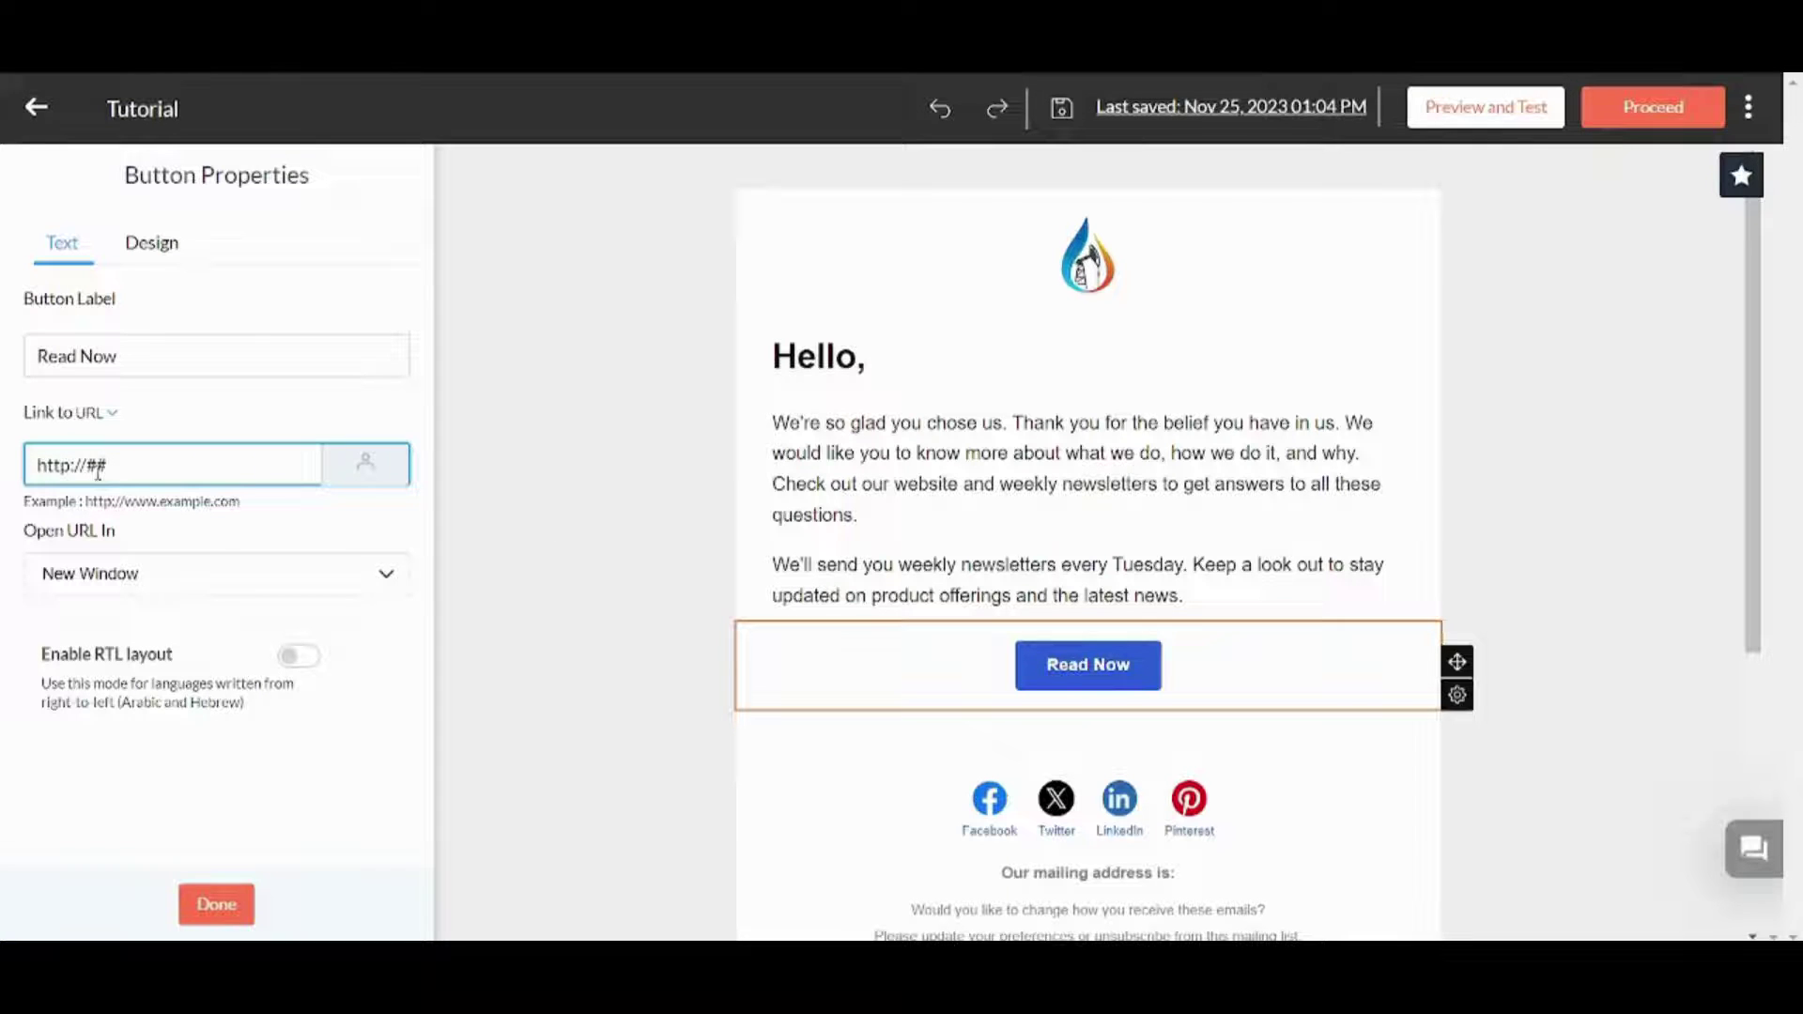
left_click(1744, 406)
scroll(1753, 407, "down", 2)
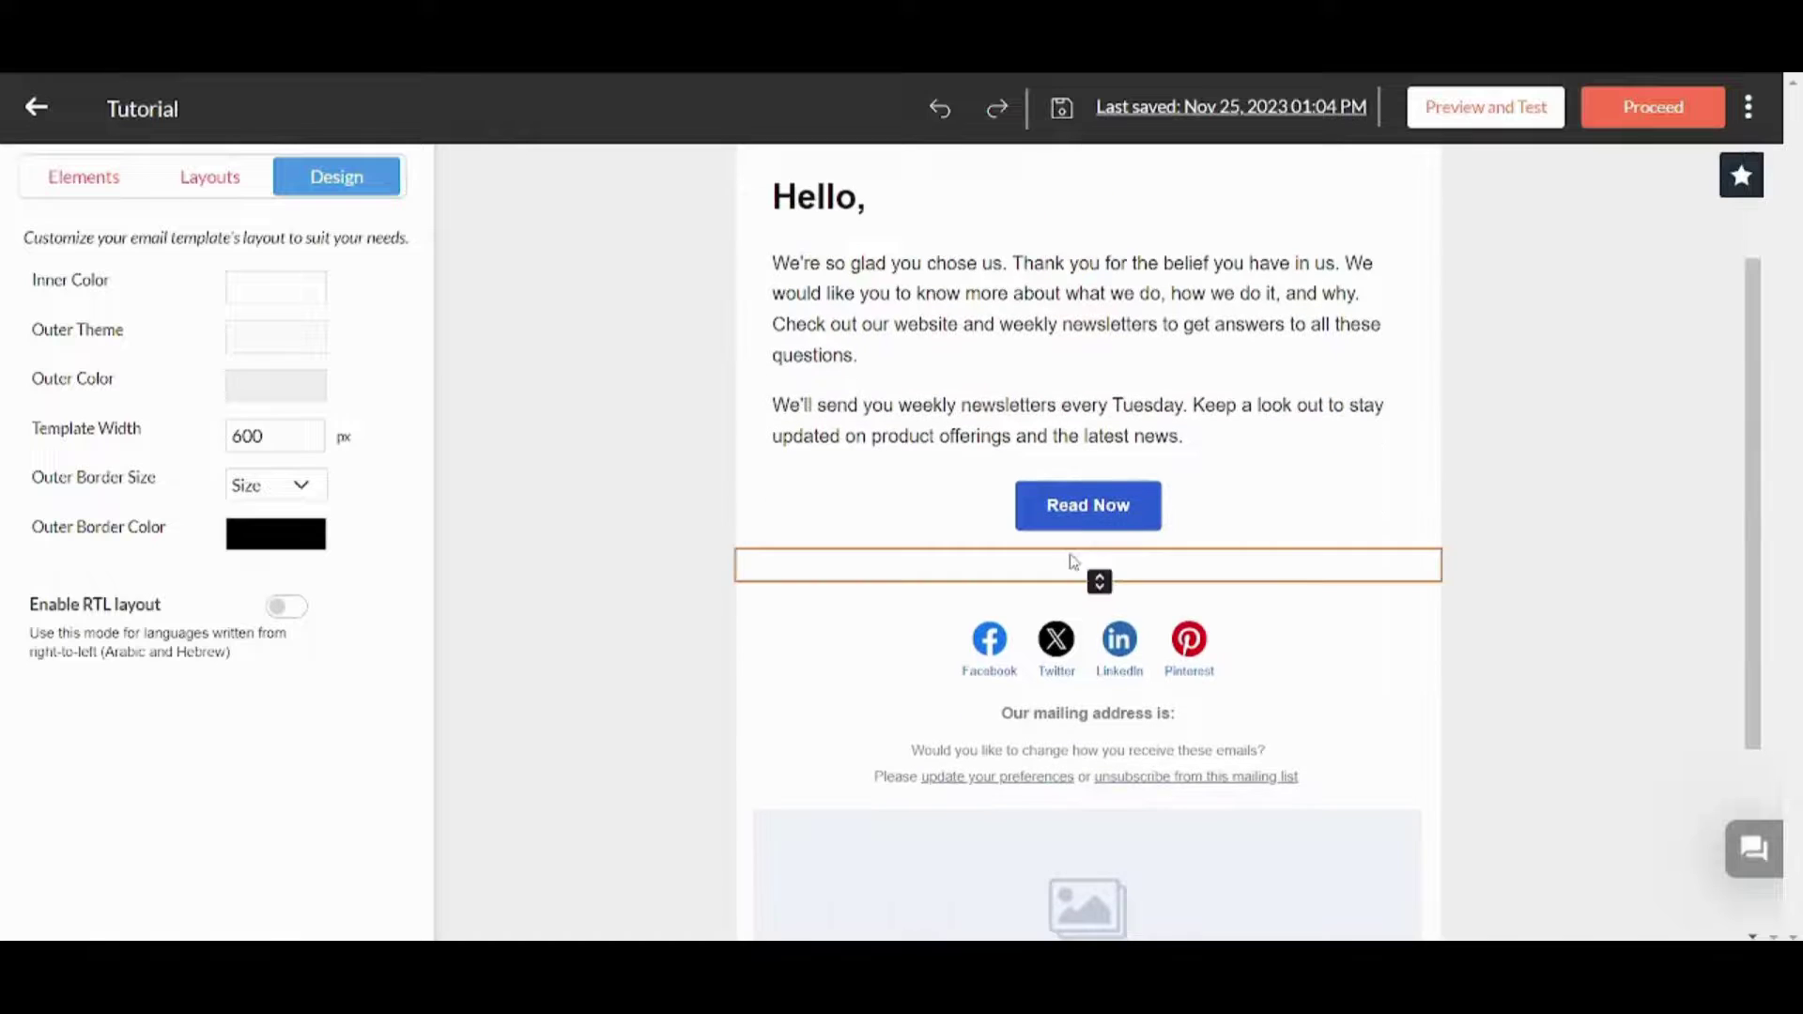
Check the social icons' Facebook link, then open the image library for the lower image block.
left_click(1076, 634)
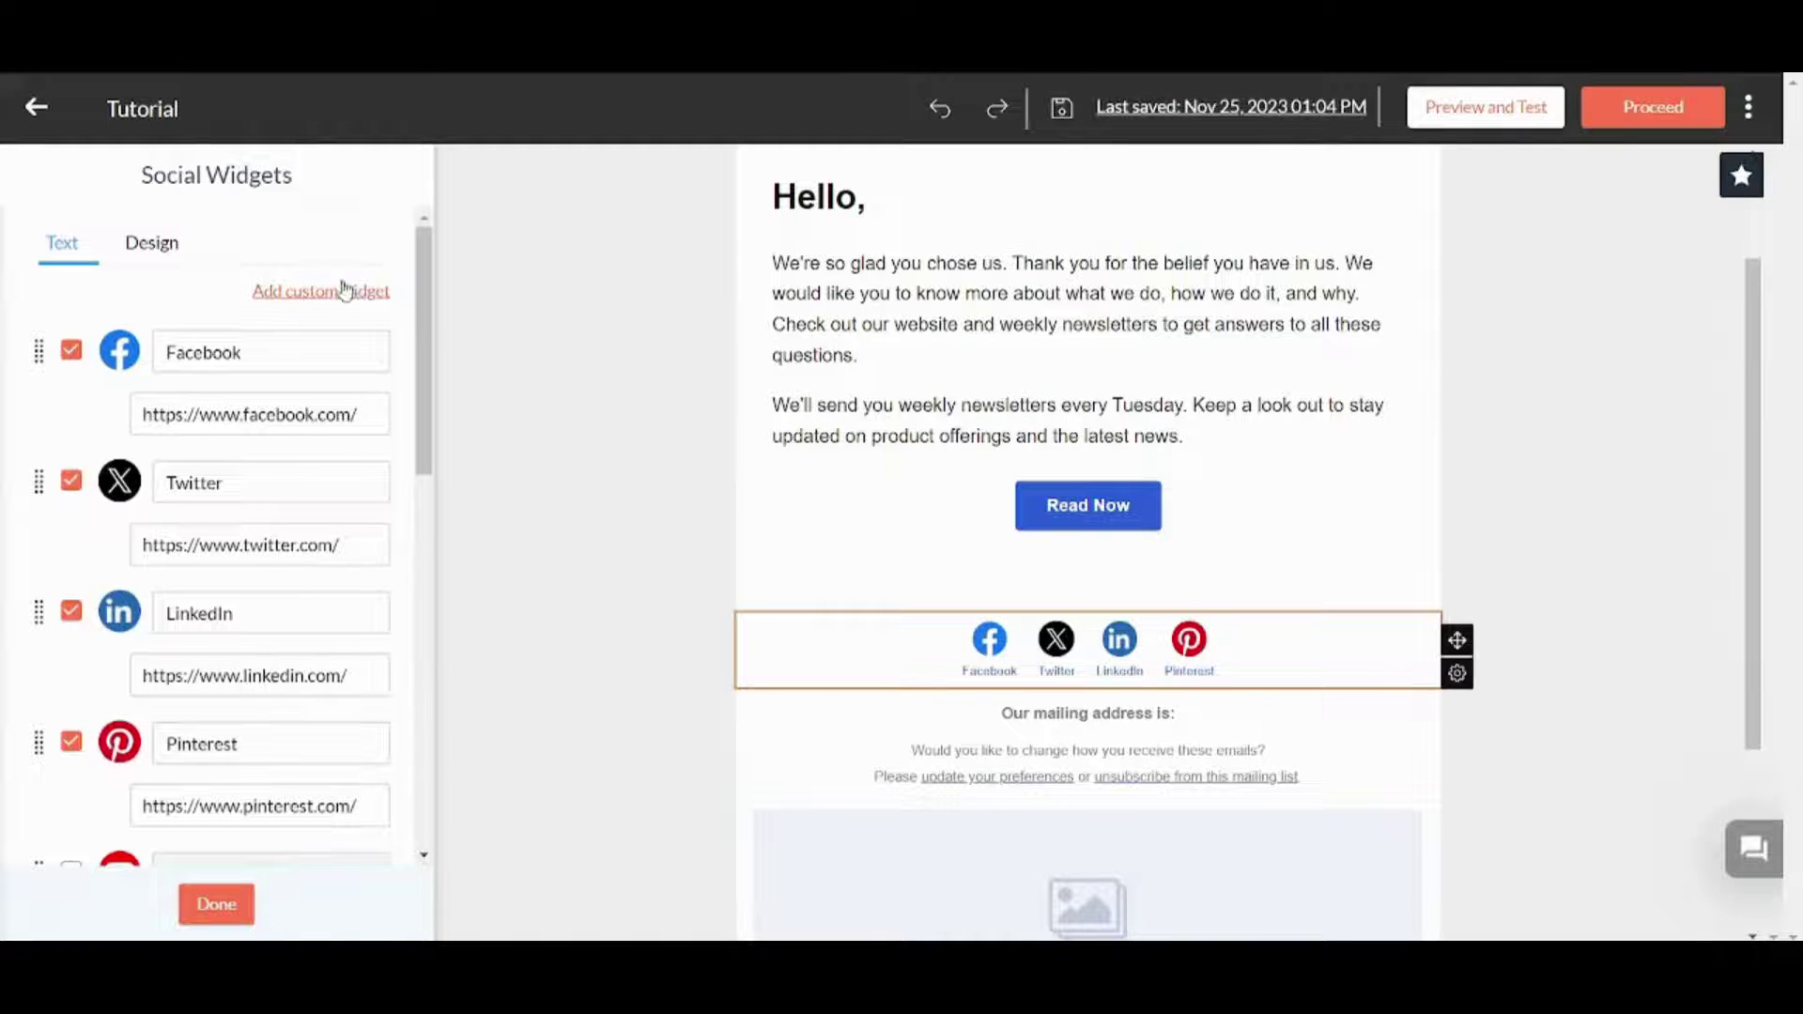
left_click(369, 413)
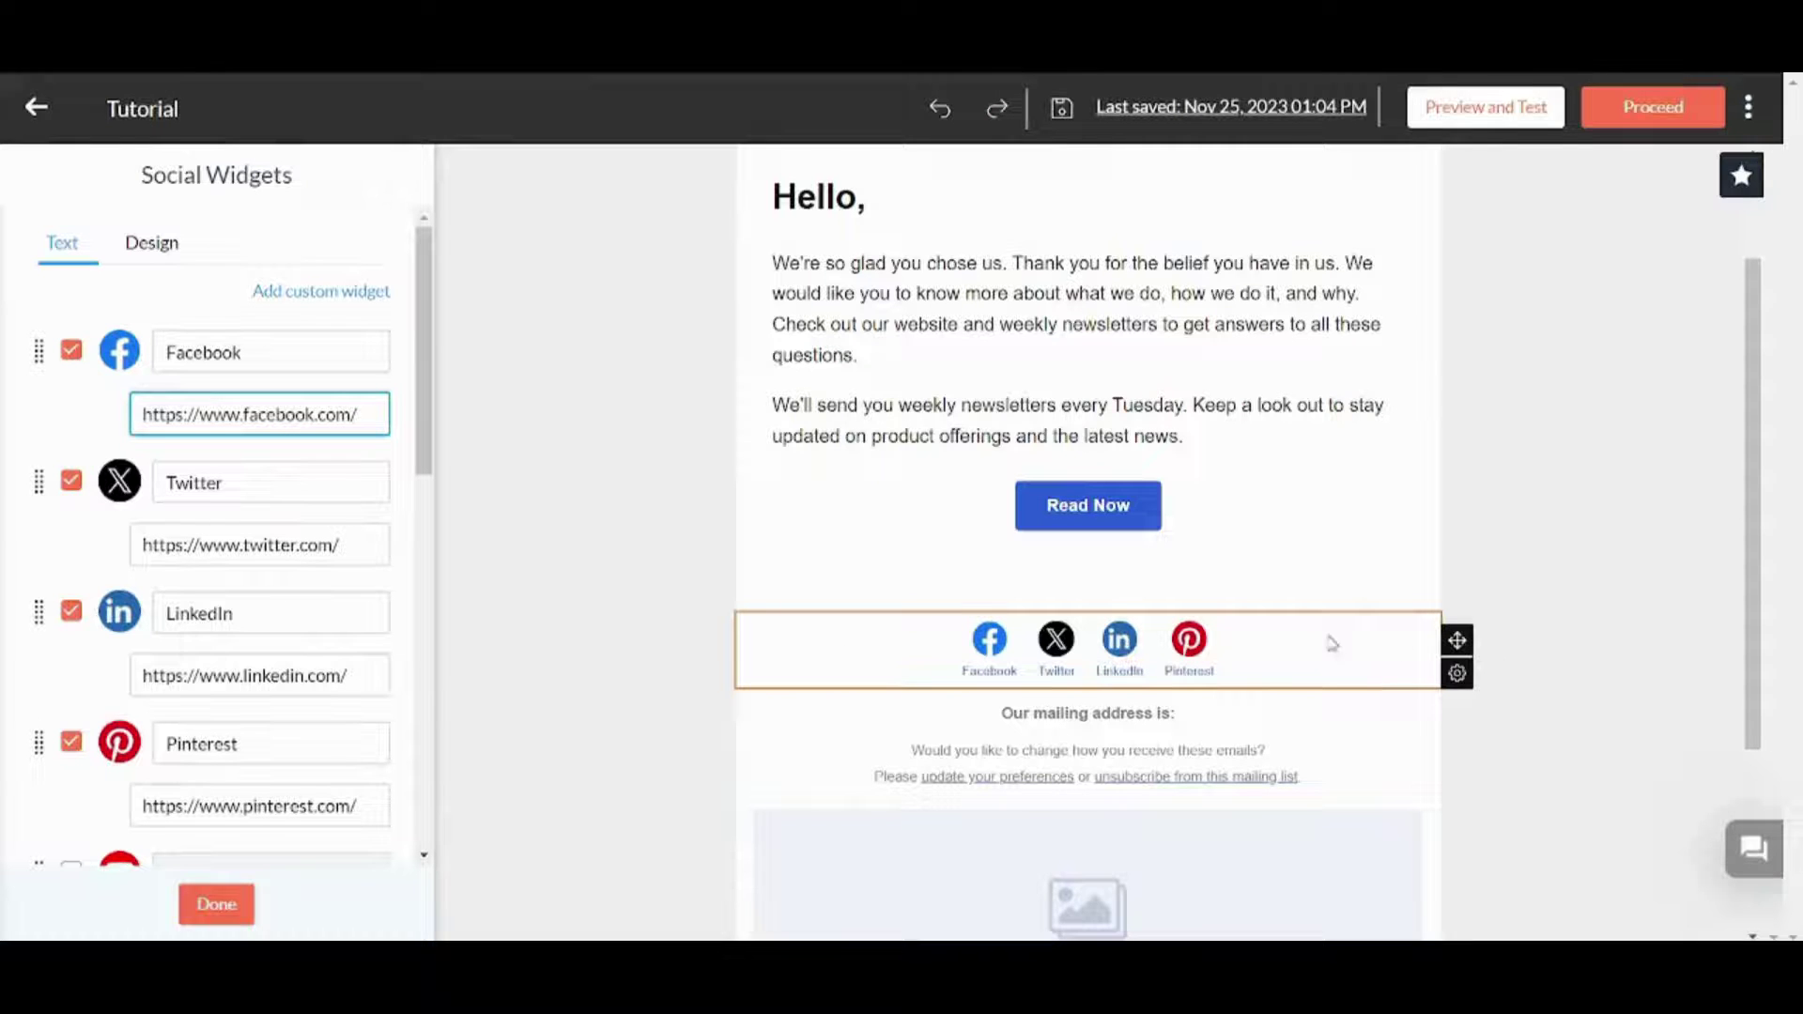
left_click_drag(1752, 572, 1771, 704)
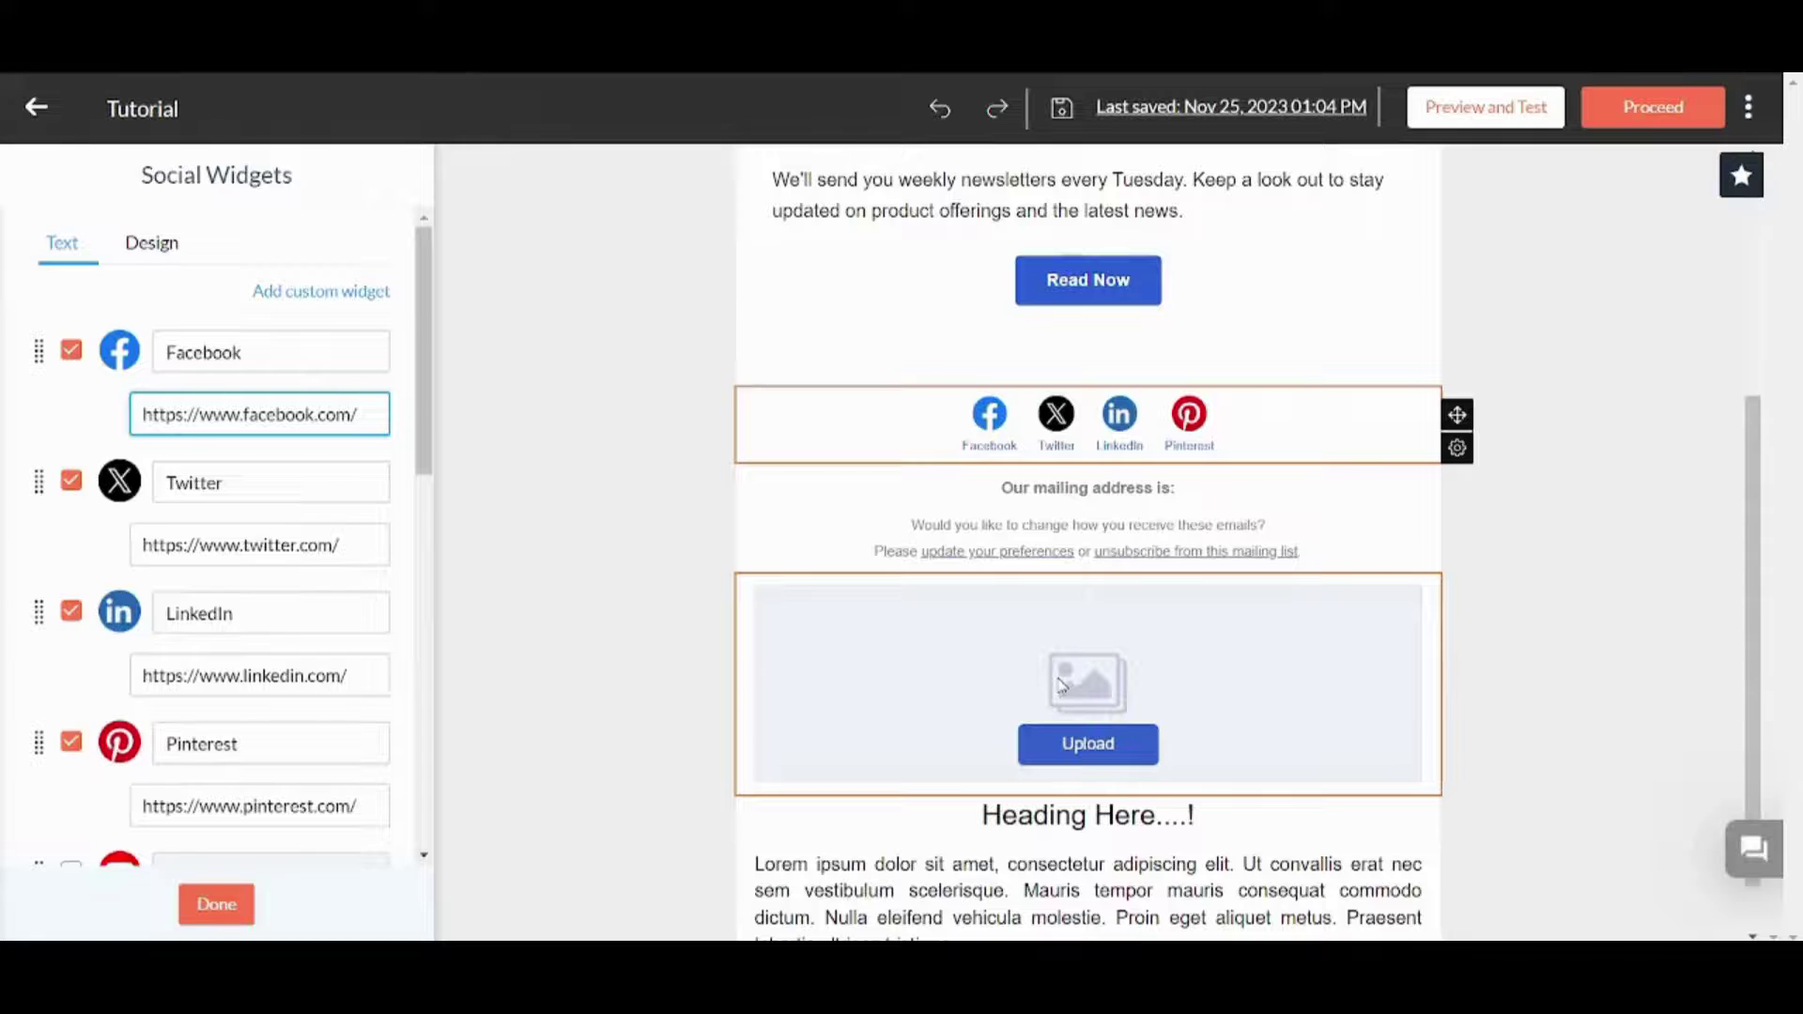
left_click(1062, 686)
left_click(278, 273)
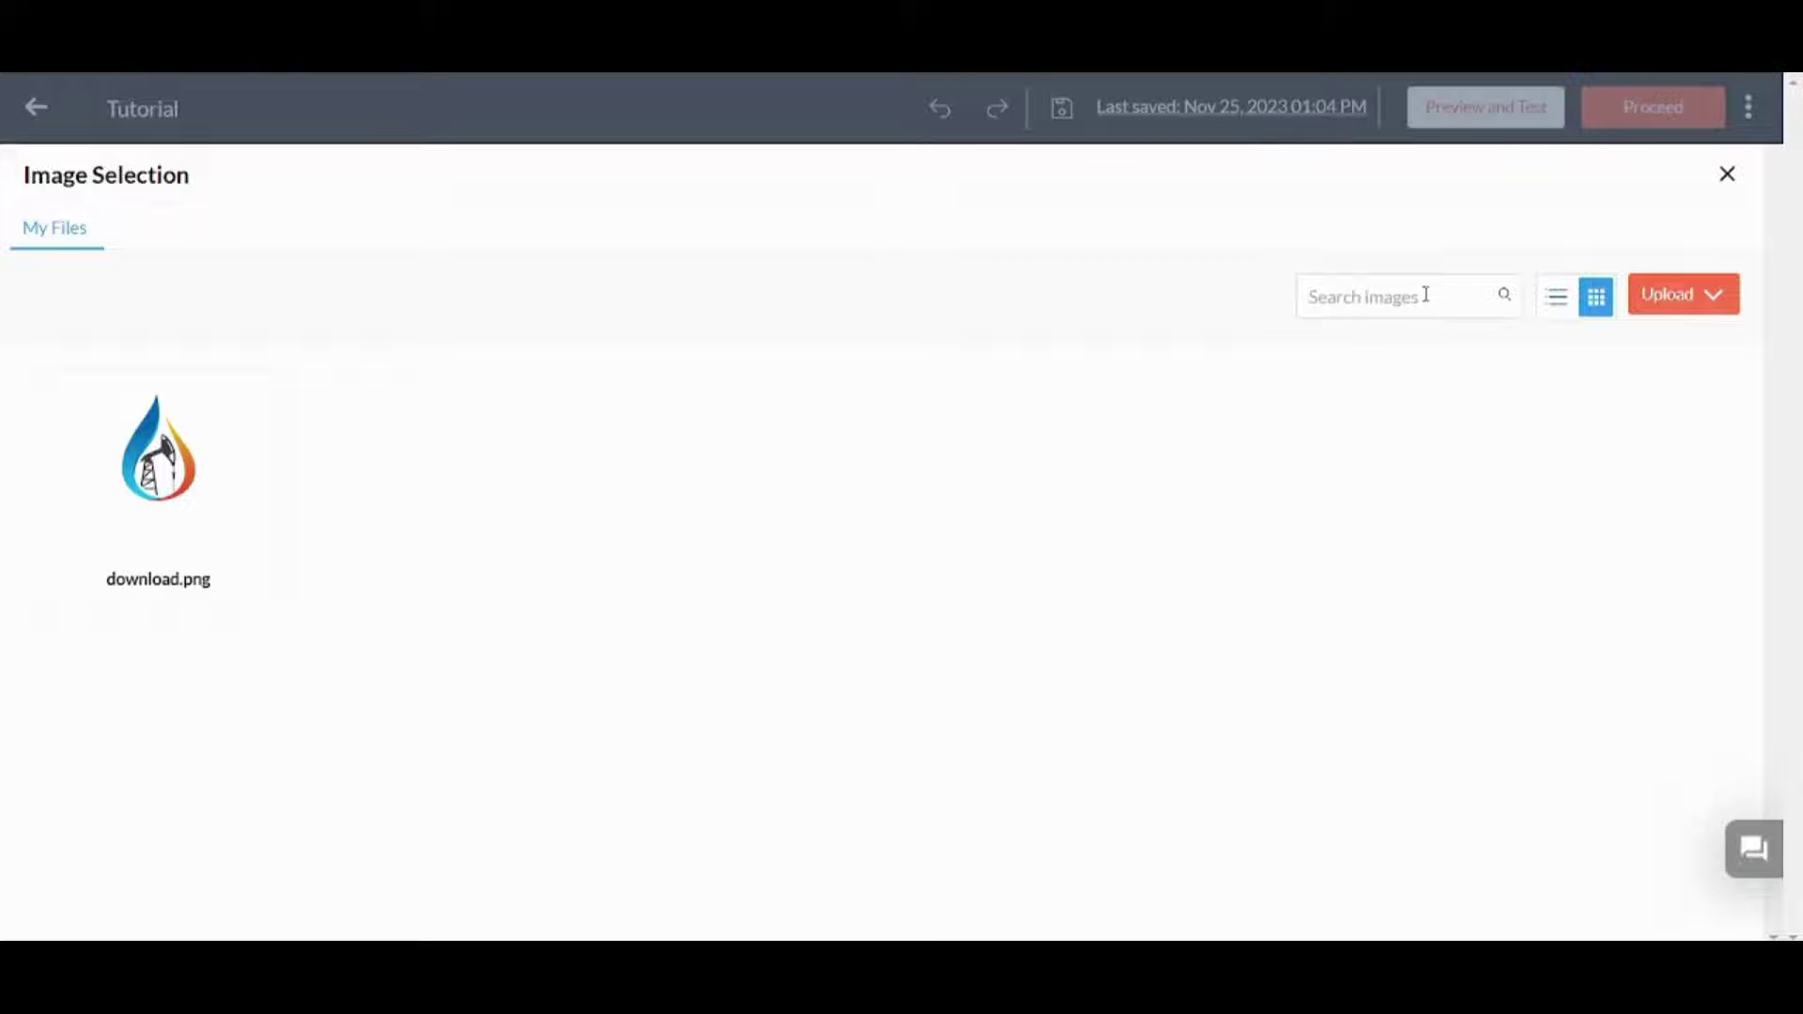
Close the image library without choosing an image and save the email content with Proceed.
left_click(1727, 175)
left_click_drag(1749, 477, 1749, 279)
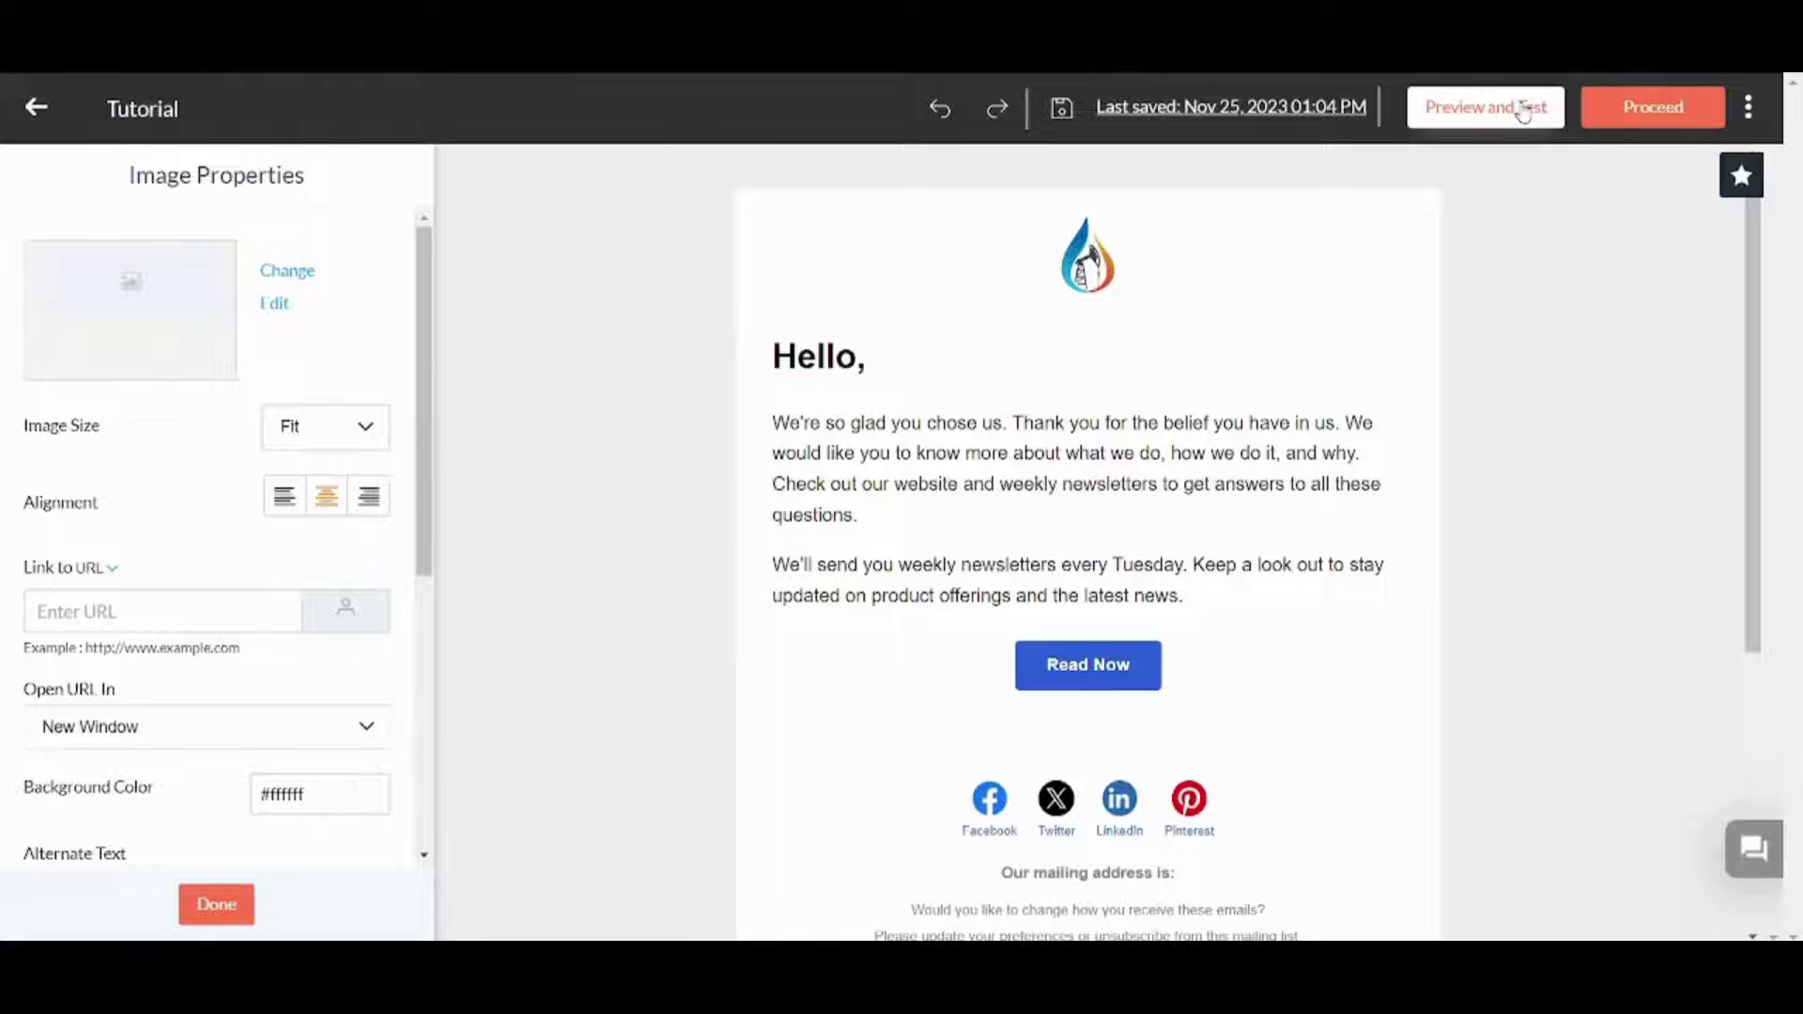
left_click(1624, 117)
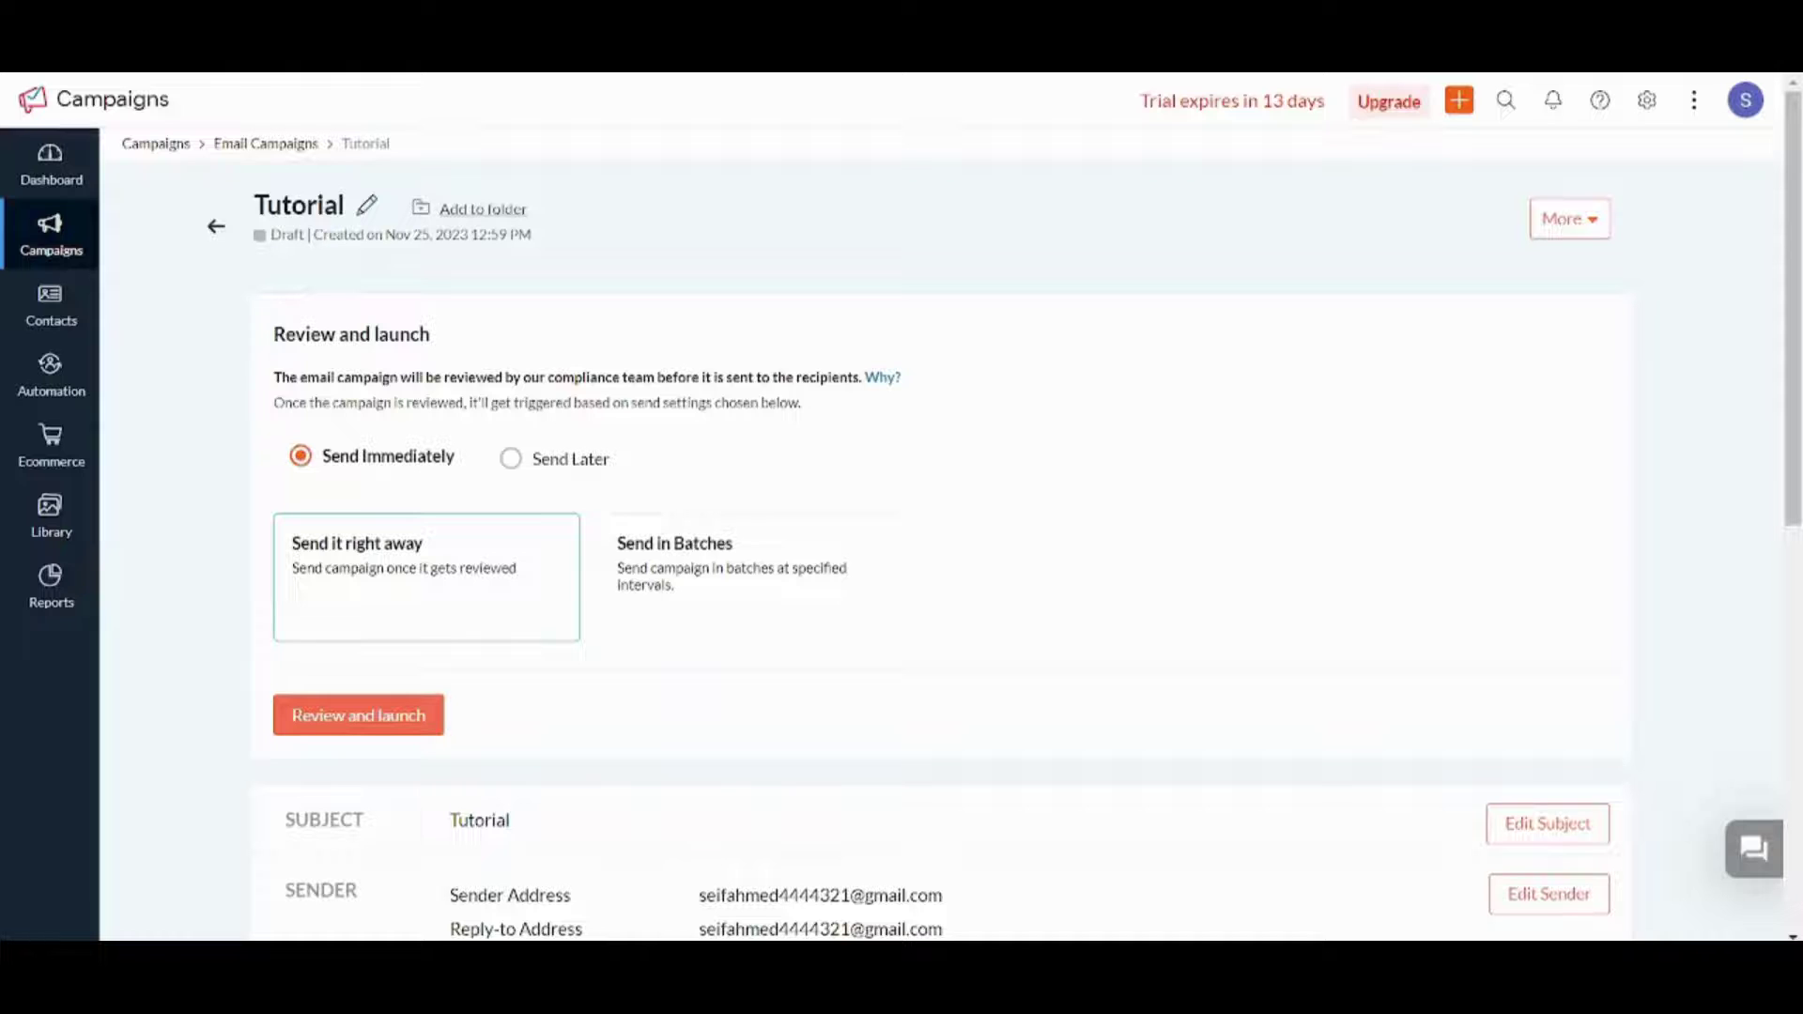
Preview the Send Later scheduling fields, revert to Send Immediately, and scroll through the Tutorial summary.
scroll(637, 374, "down", 1)
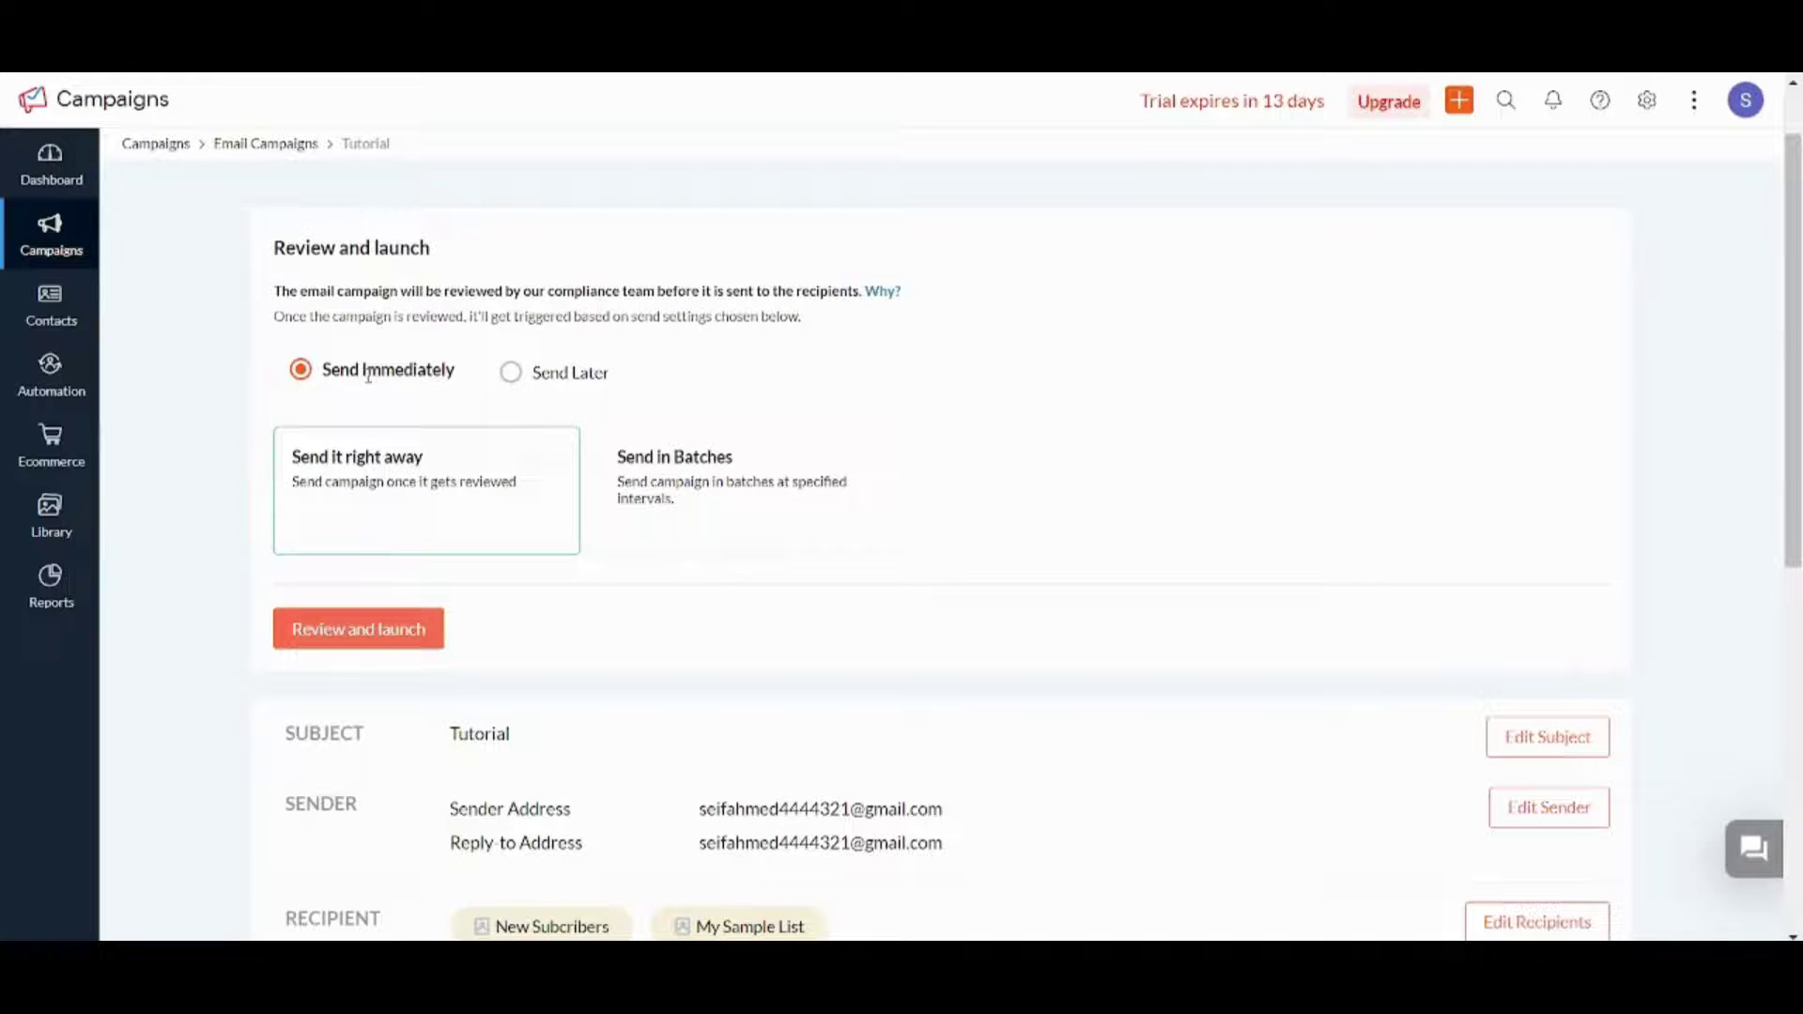
left_click(512, 374)
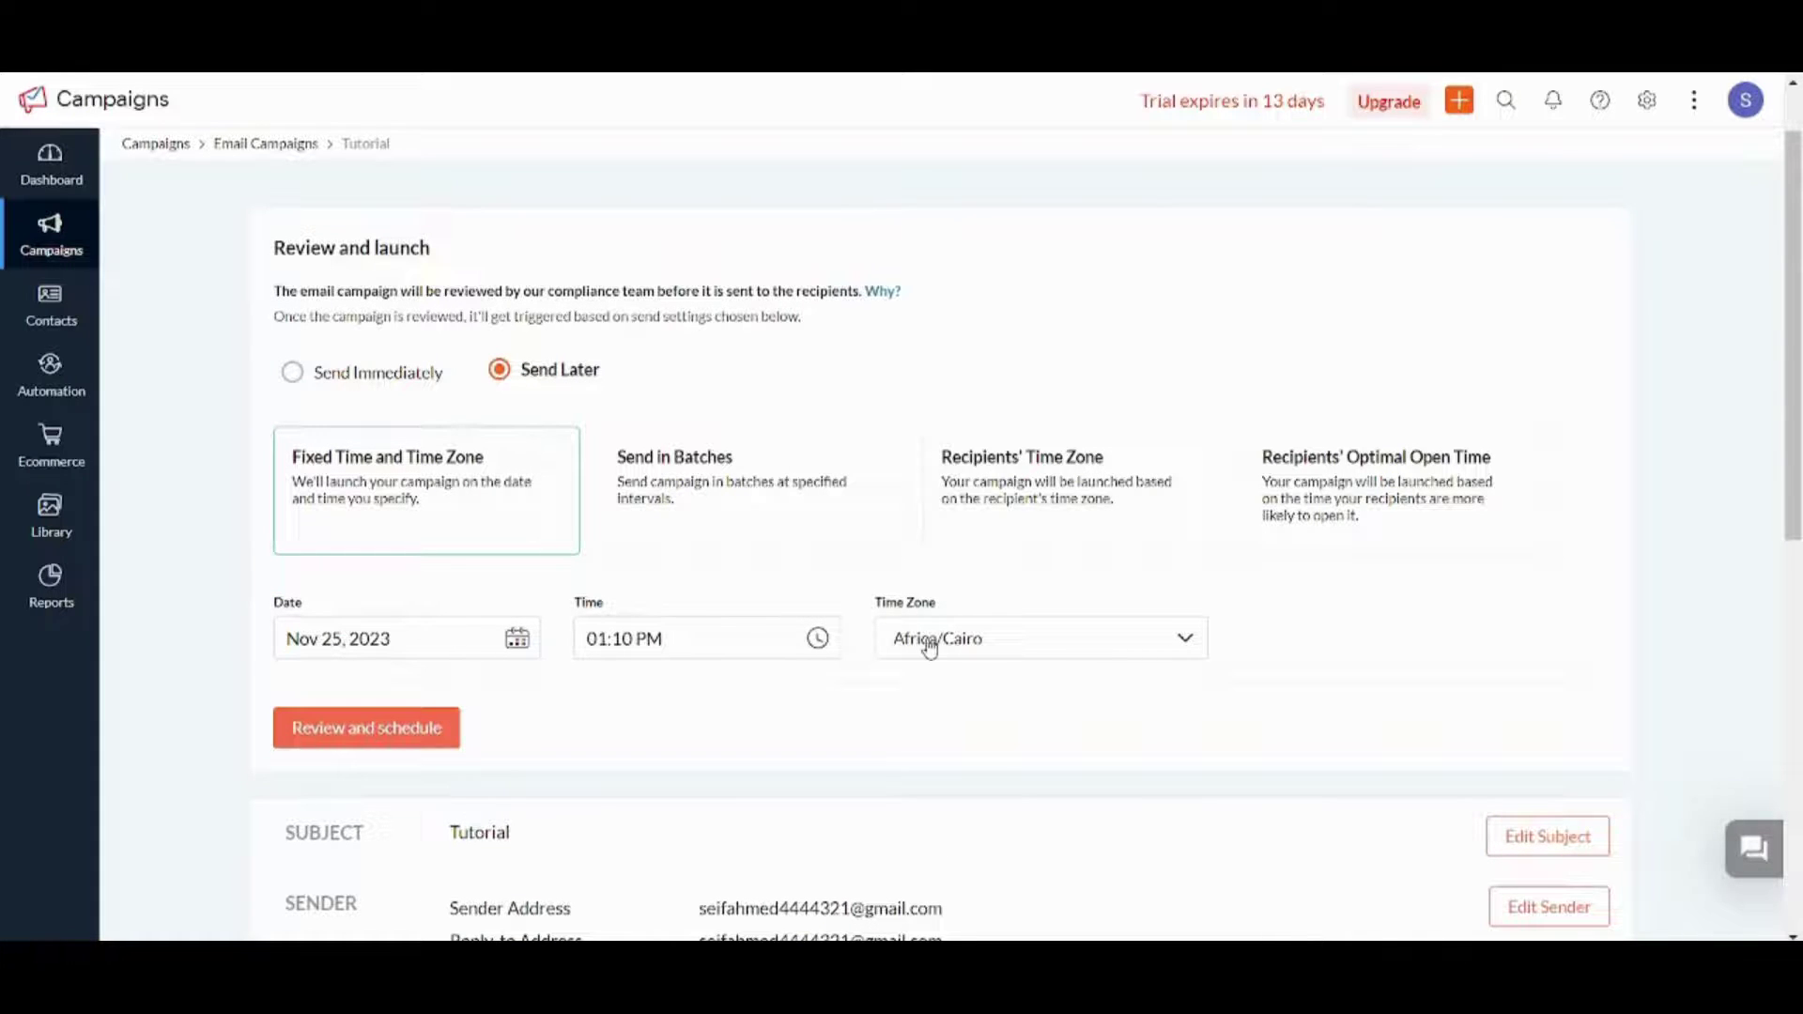
left_click(299, 376)
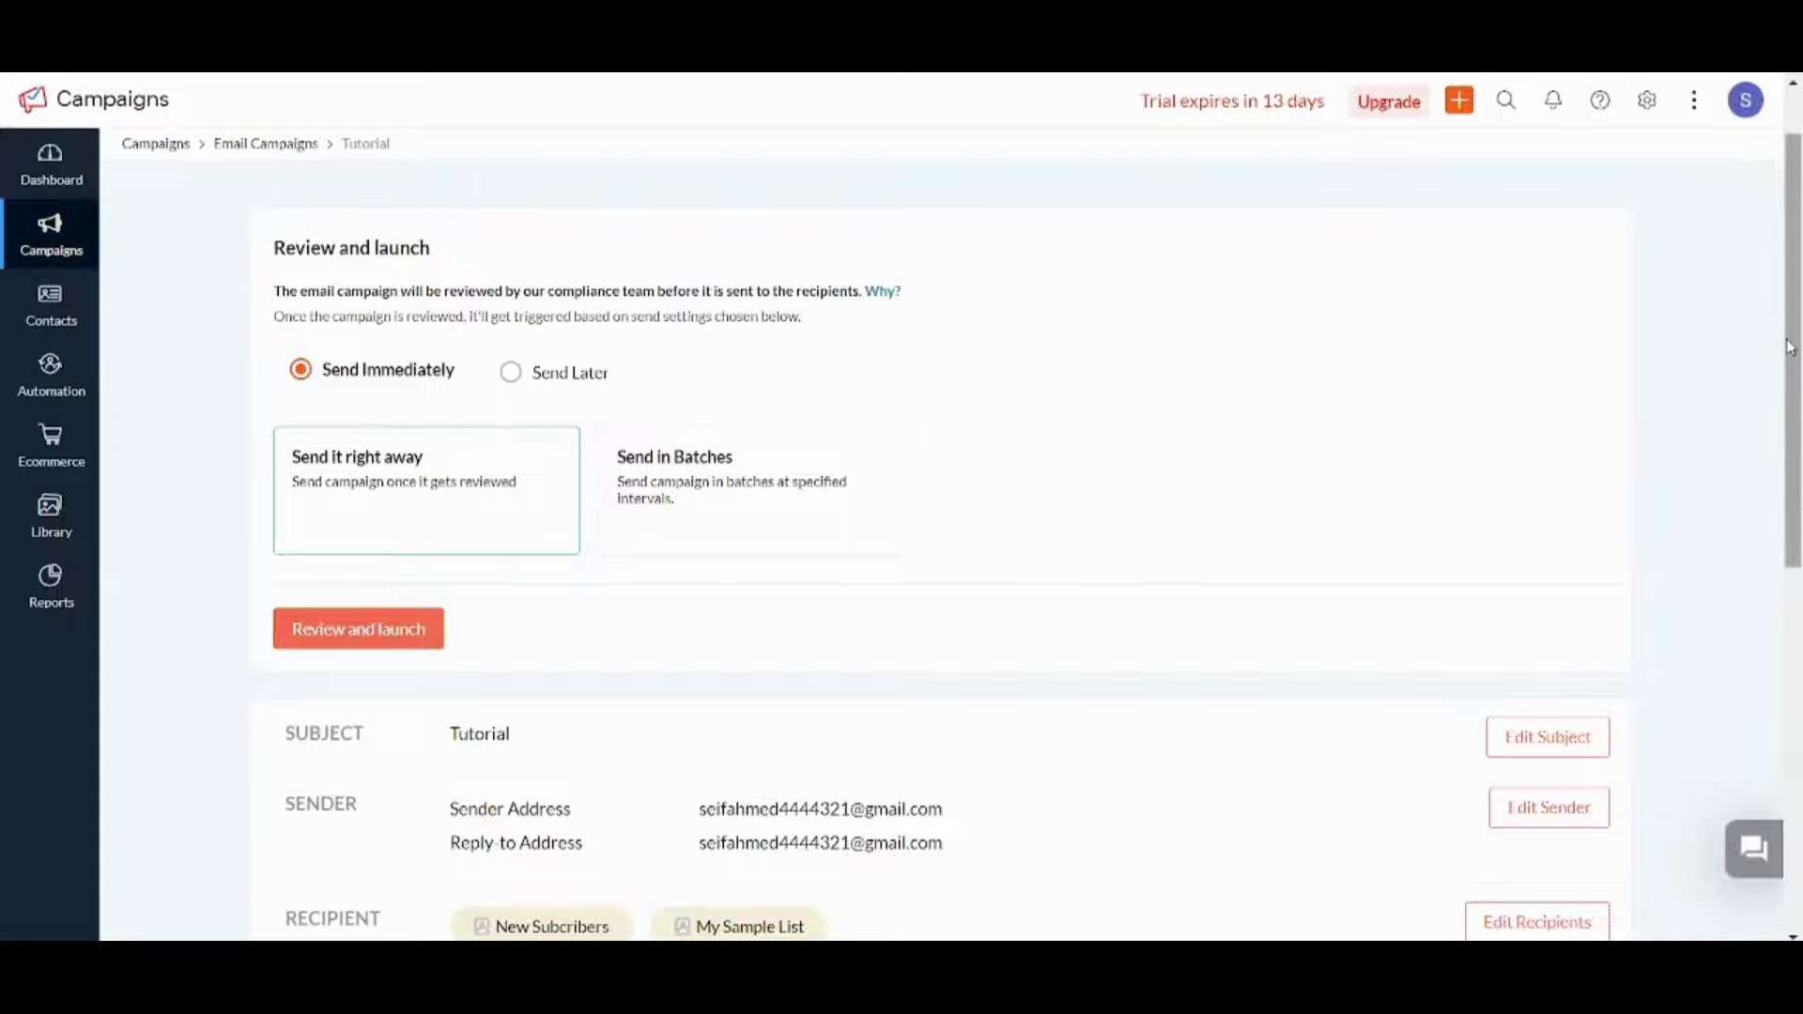
scroll(1789, 348, "down", 3)
scroll(854, 185, "up", 2)
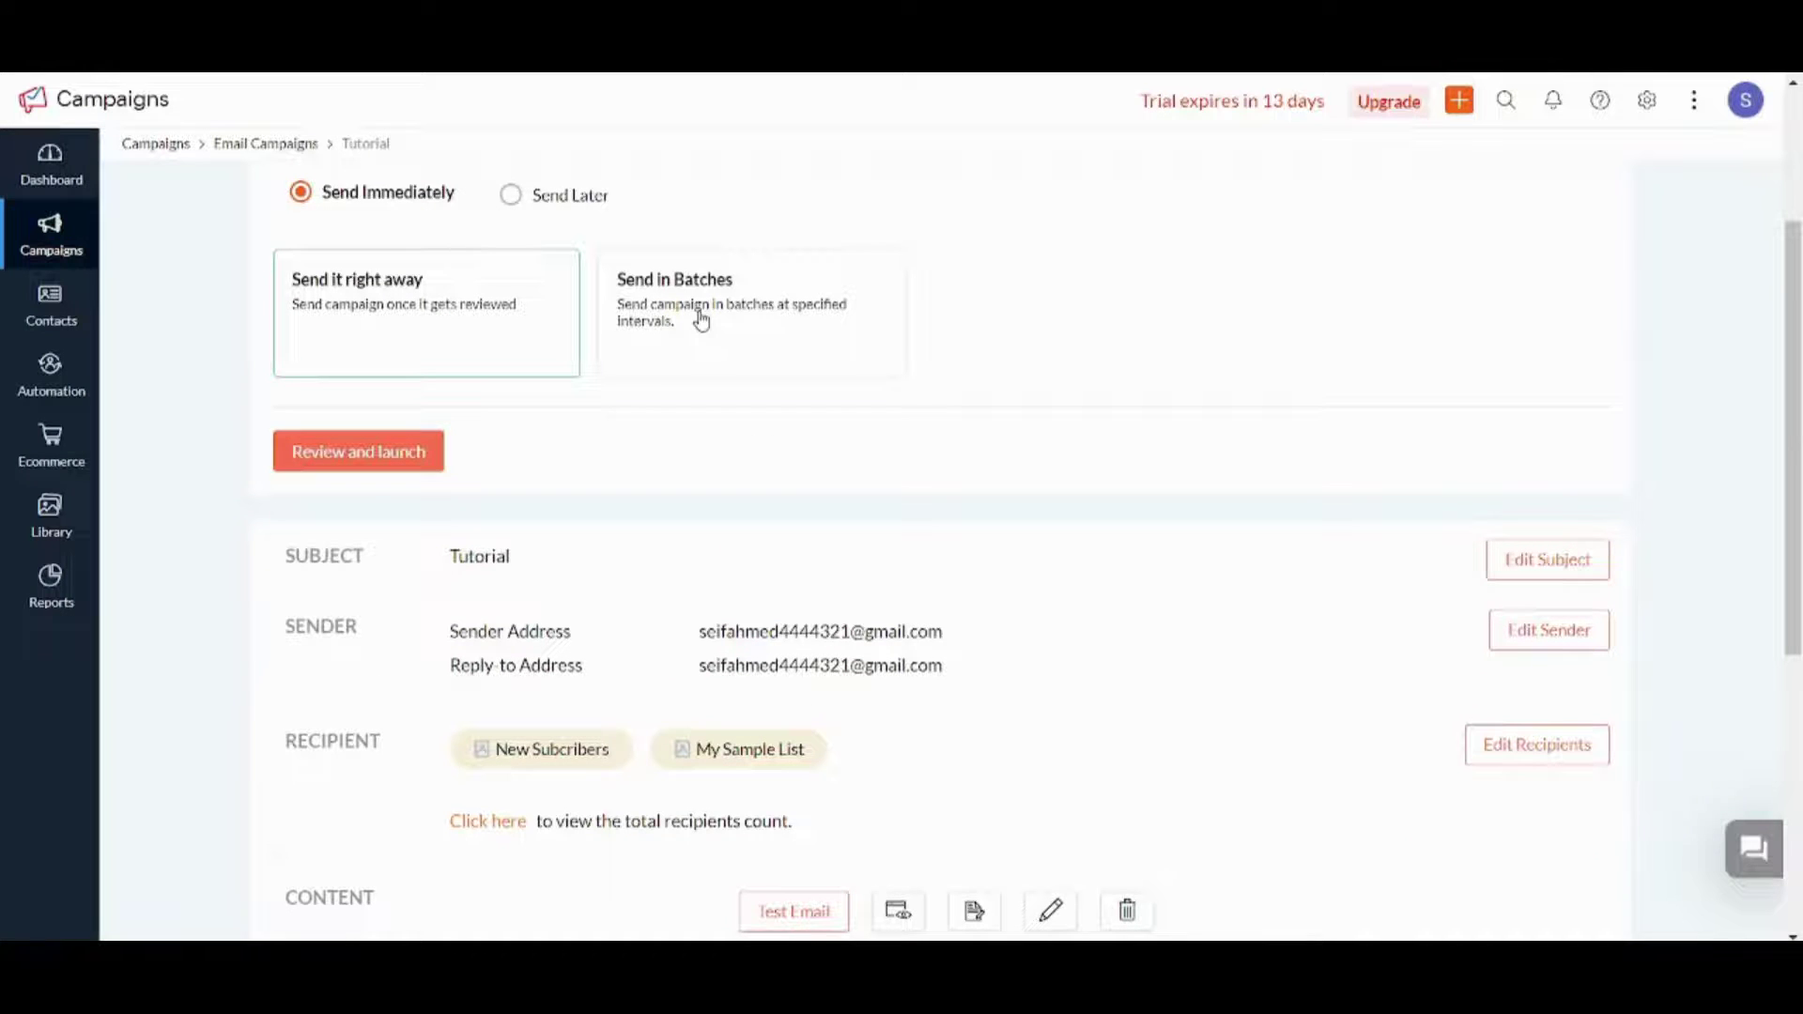
scroll(940, 329, "down", 5)
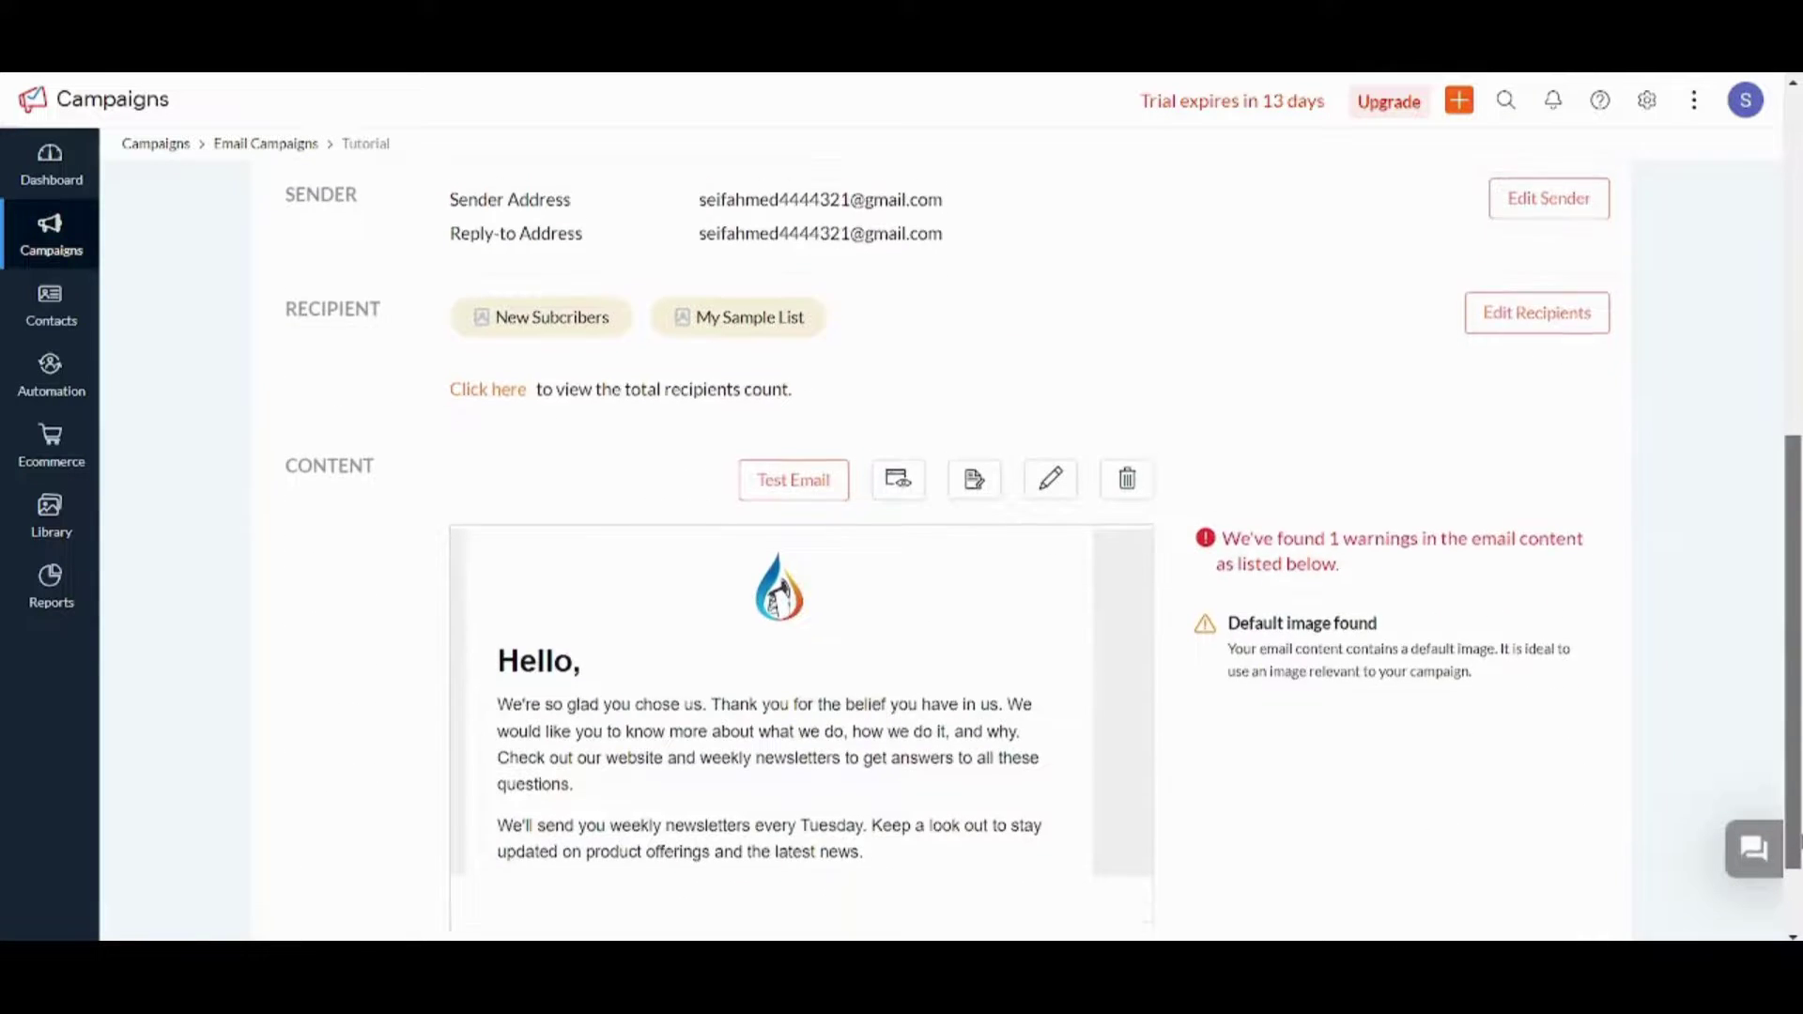
scroll(1724, 662, "up", 1)
scroll(1724, 662, "up", 2)
scroll(1723, 663, "down", 3)
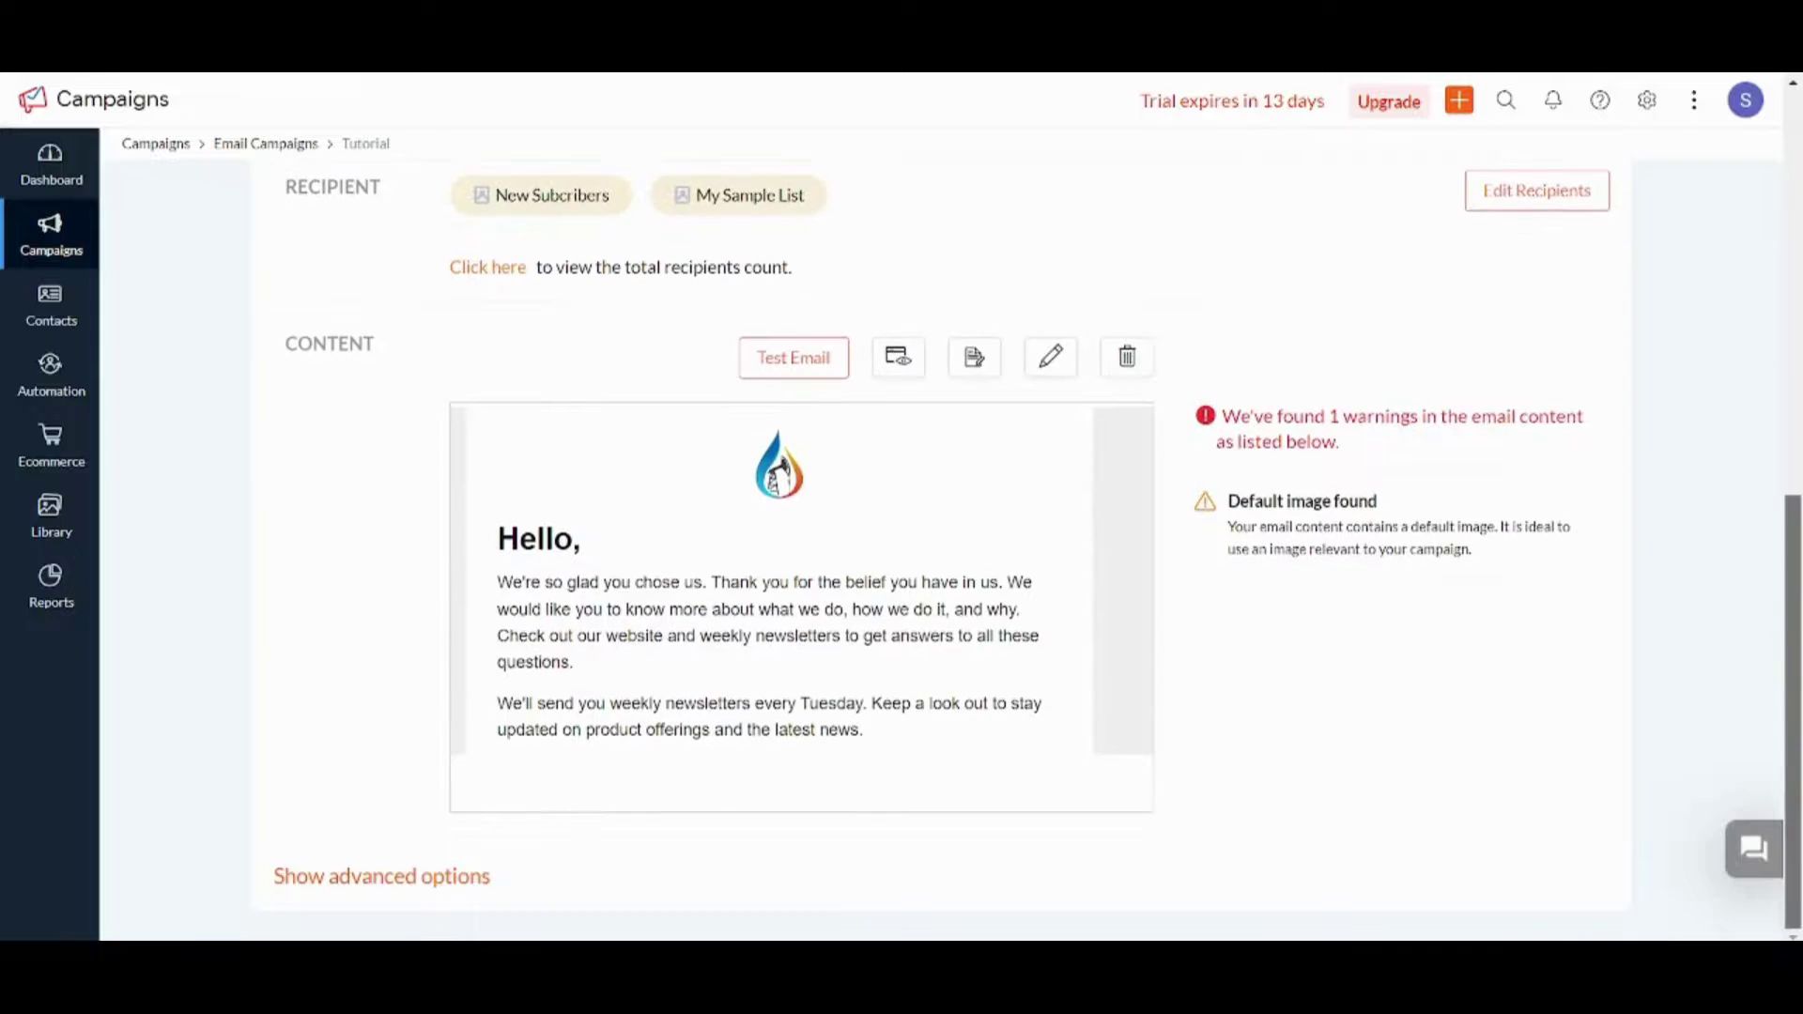
scroll(1731, 554, "up", 4)
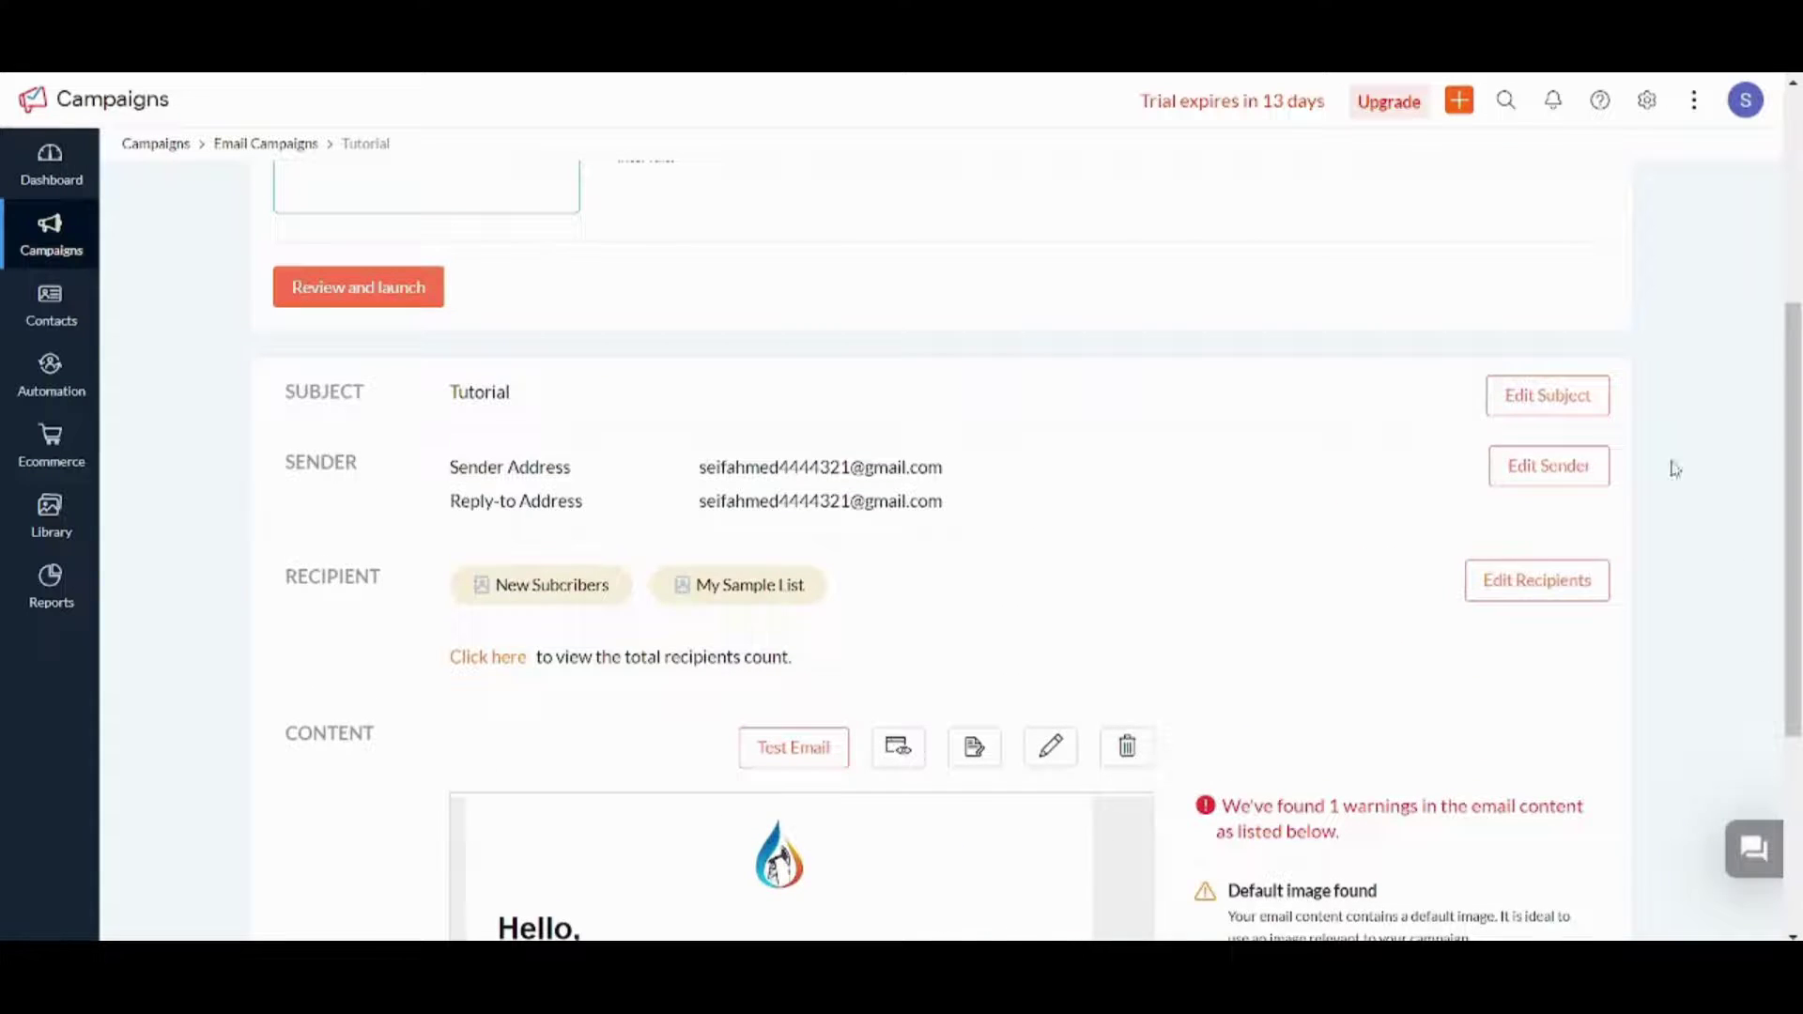
scroll(562, 582, "up", 3)
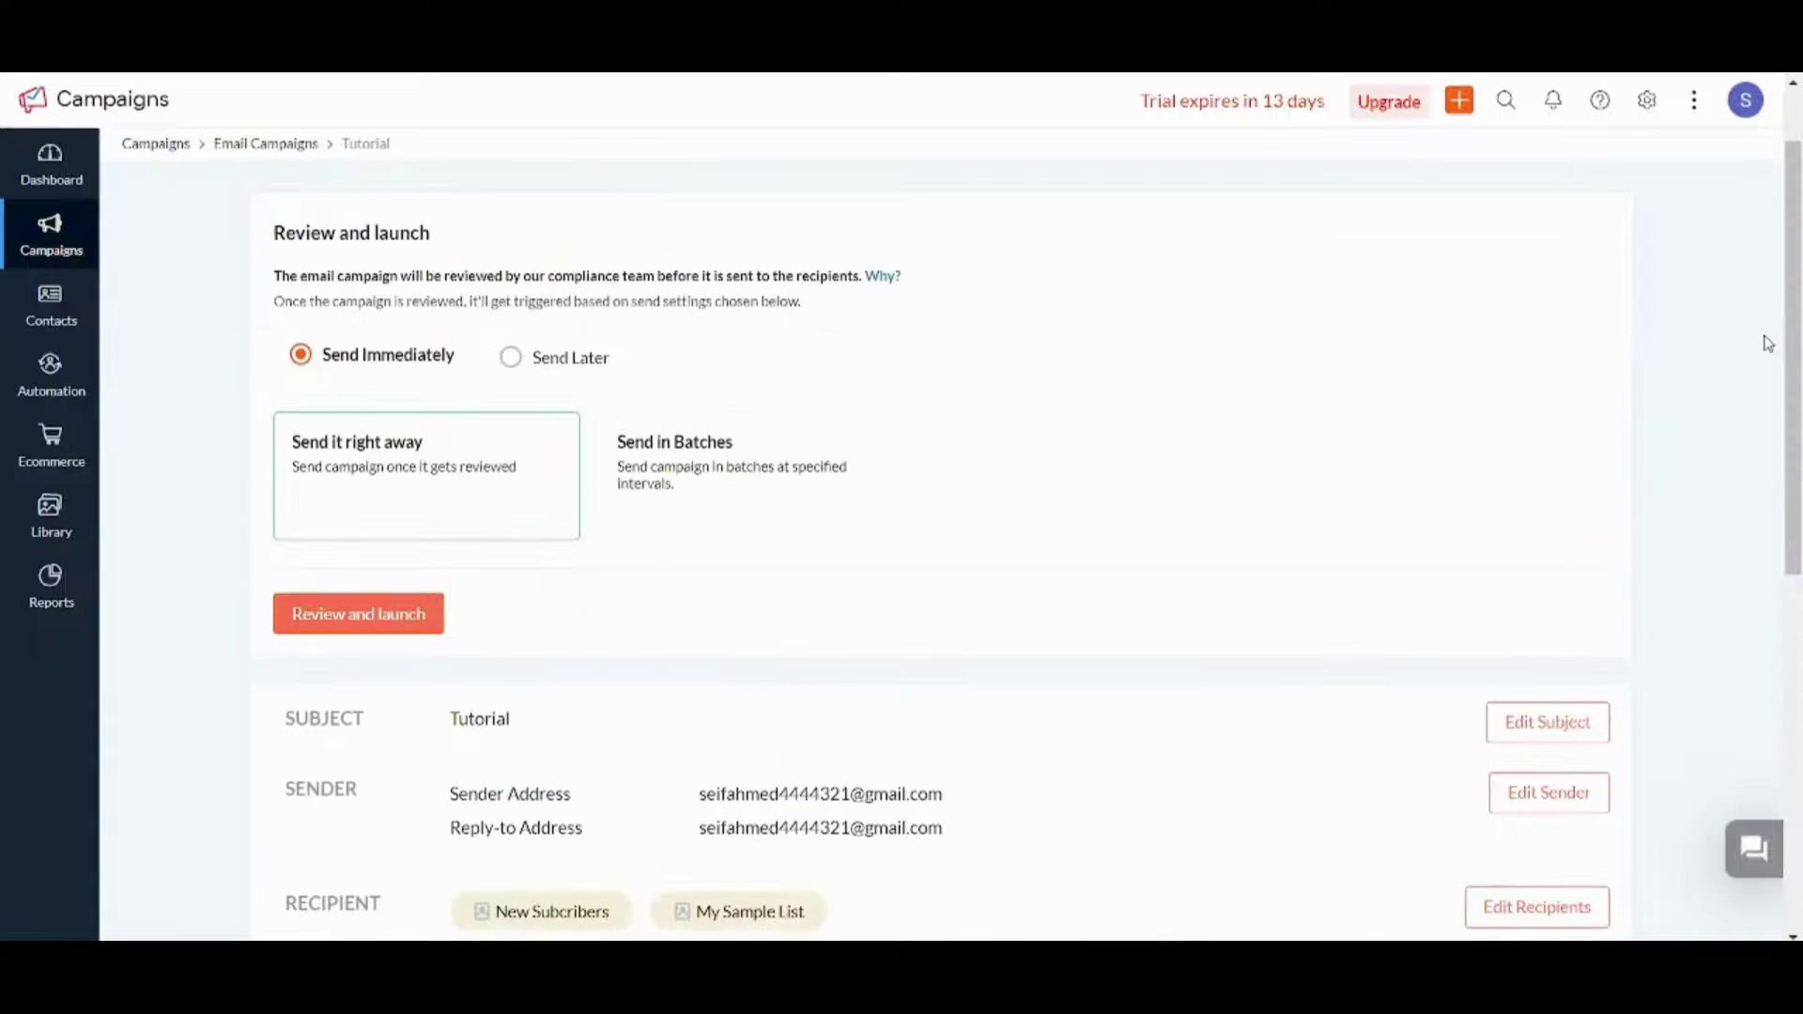
Submit the Tutorial campaign via Review and launch, confirming it in the dialog after one dismissal.
left_click(373, 615)
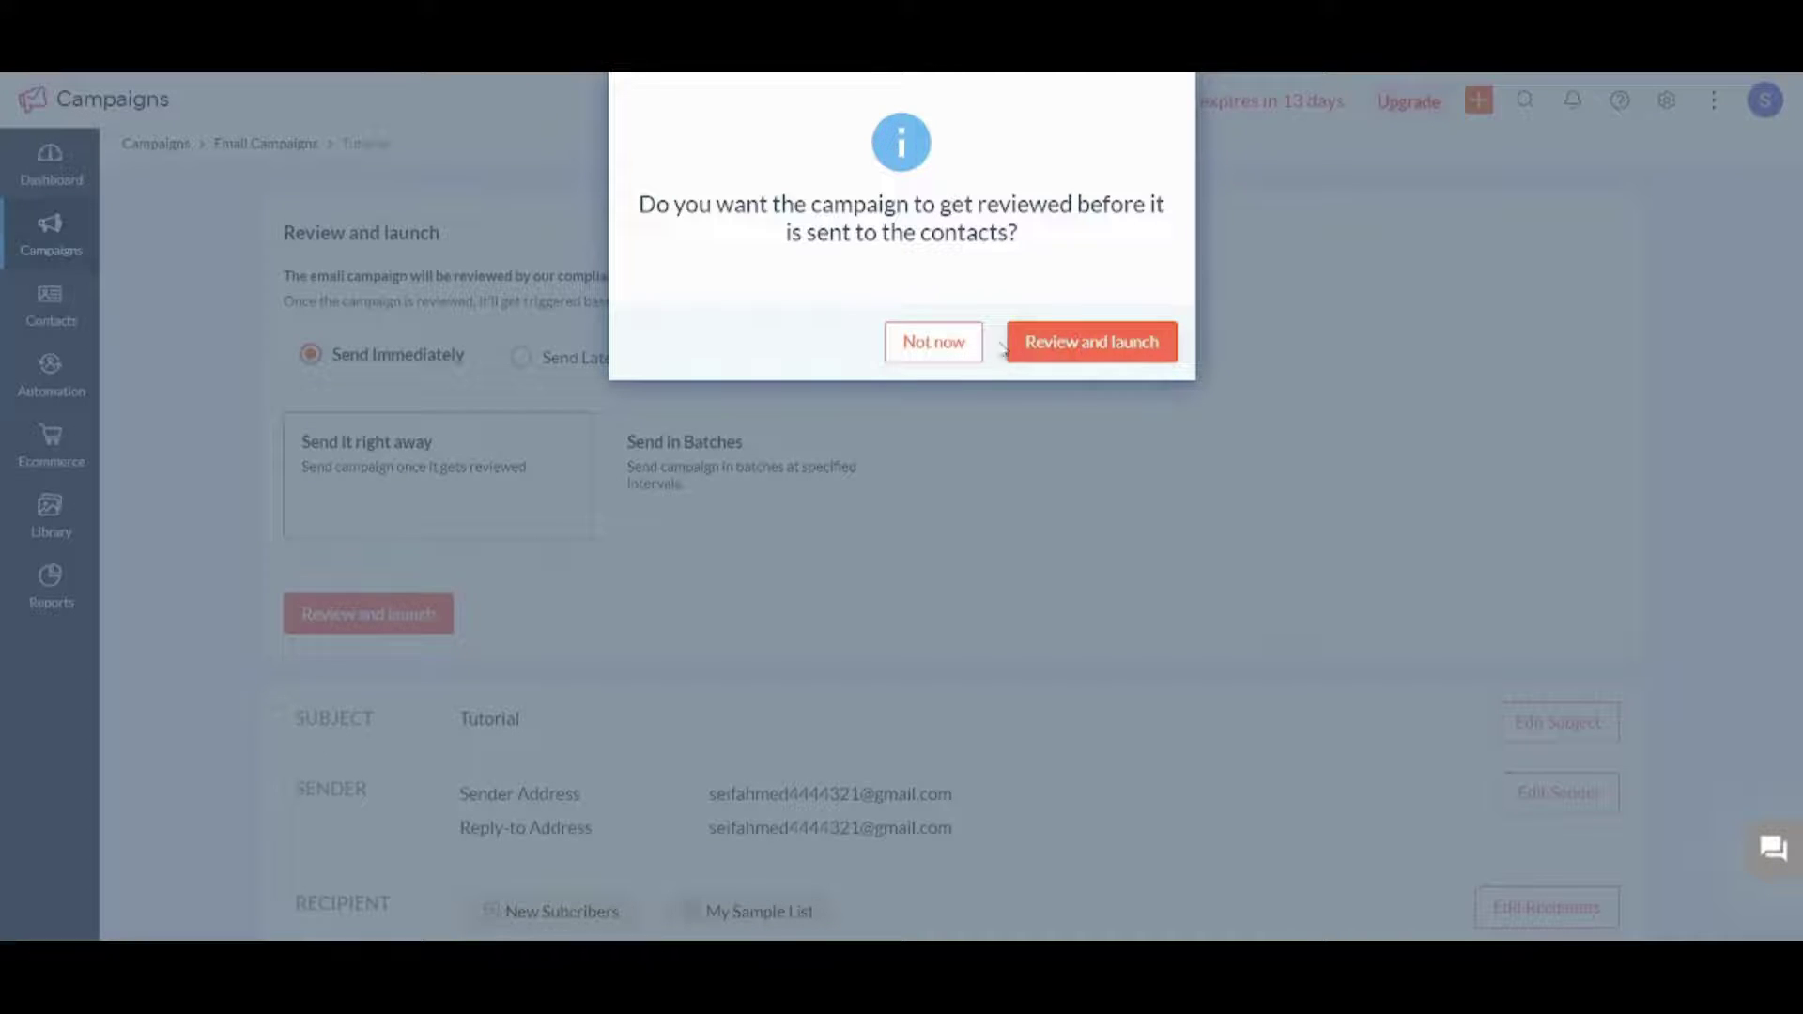
left_click(958, 350)
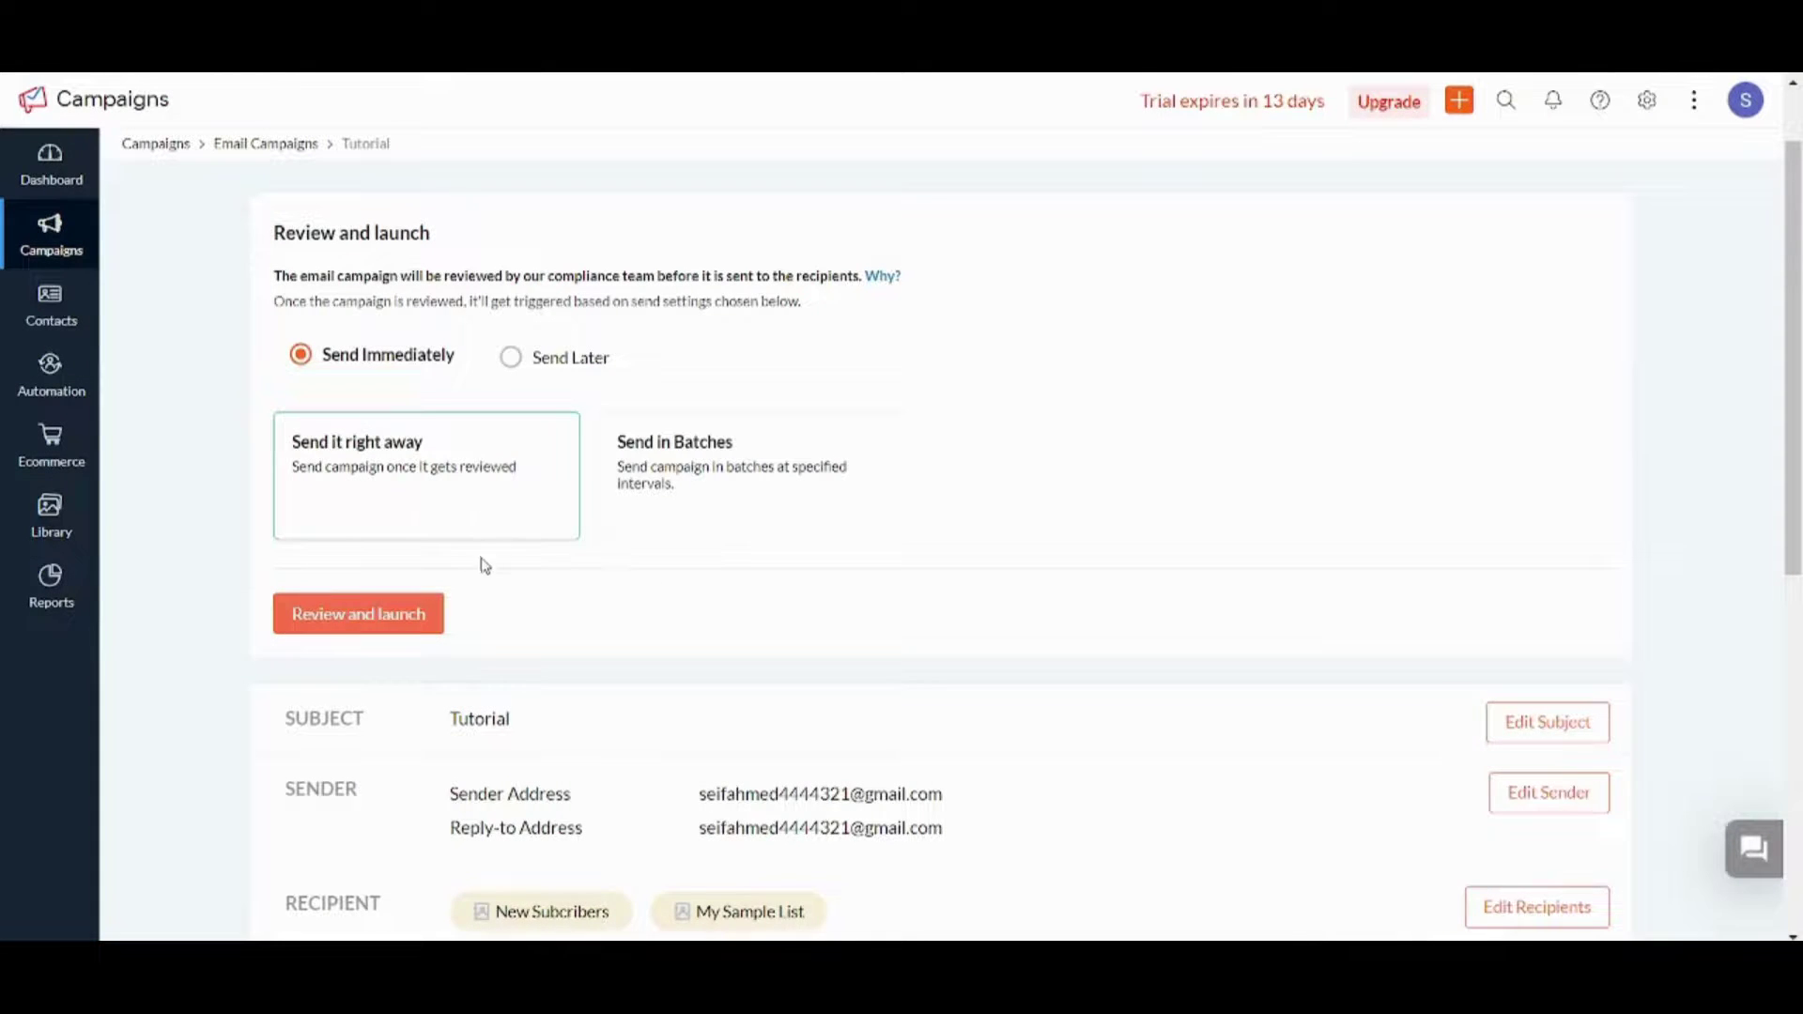
left_click(375, 615)
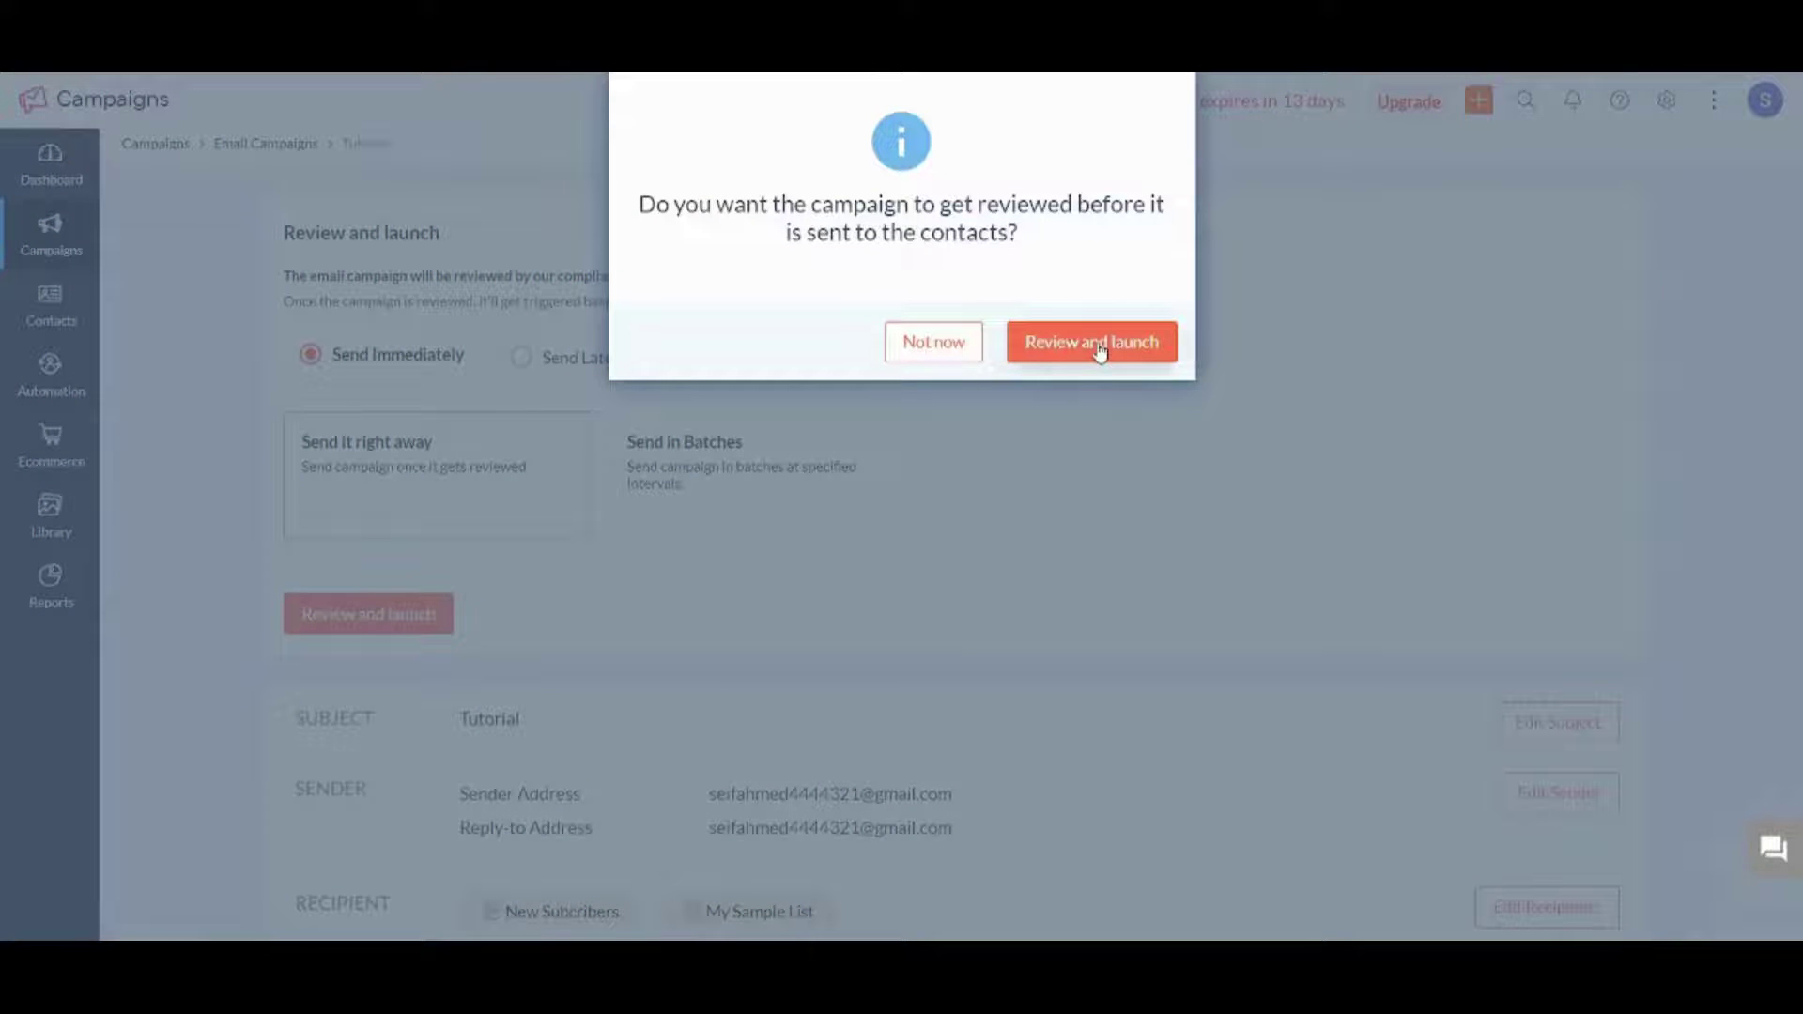
left_click(1100, 349)
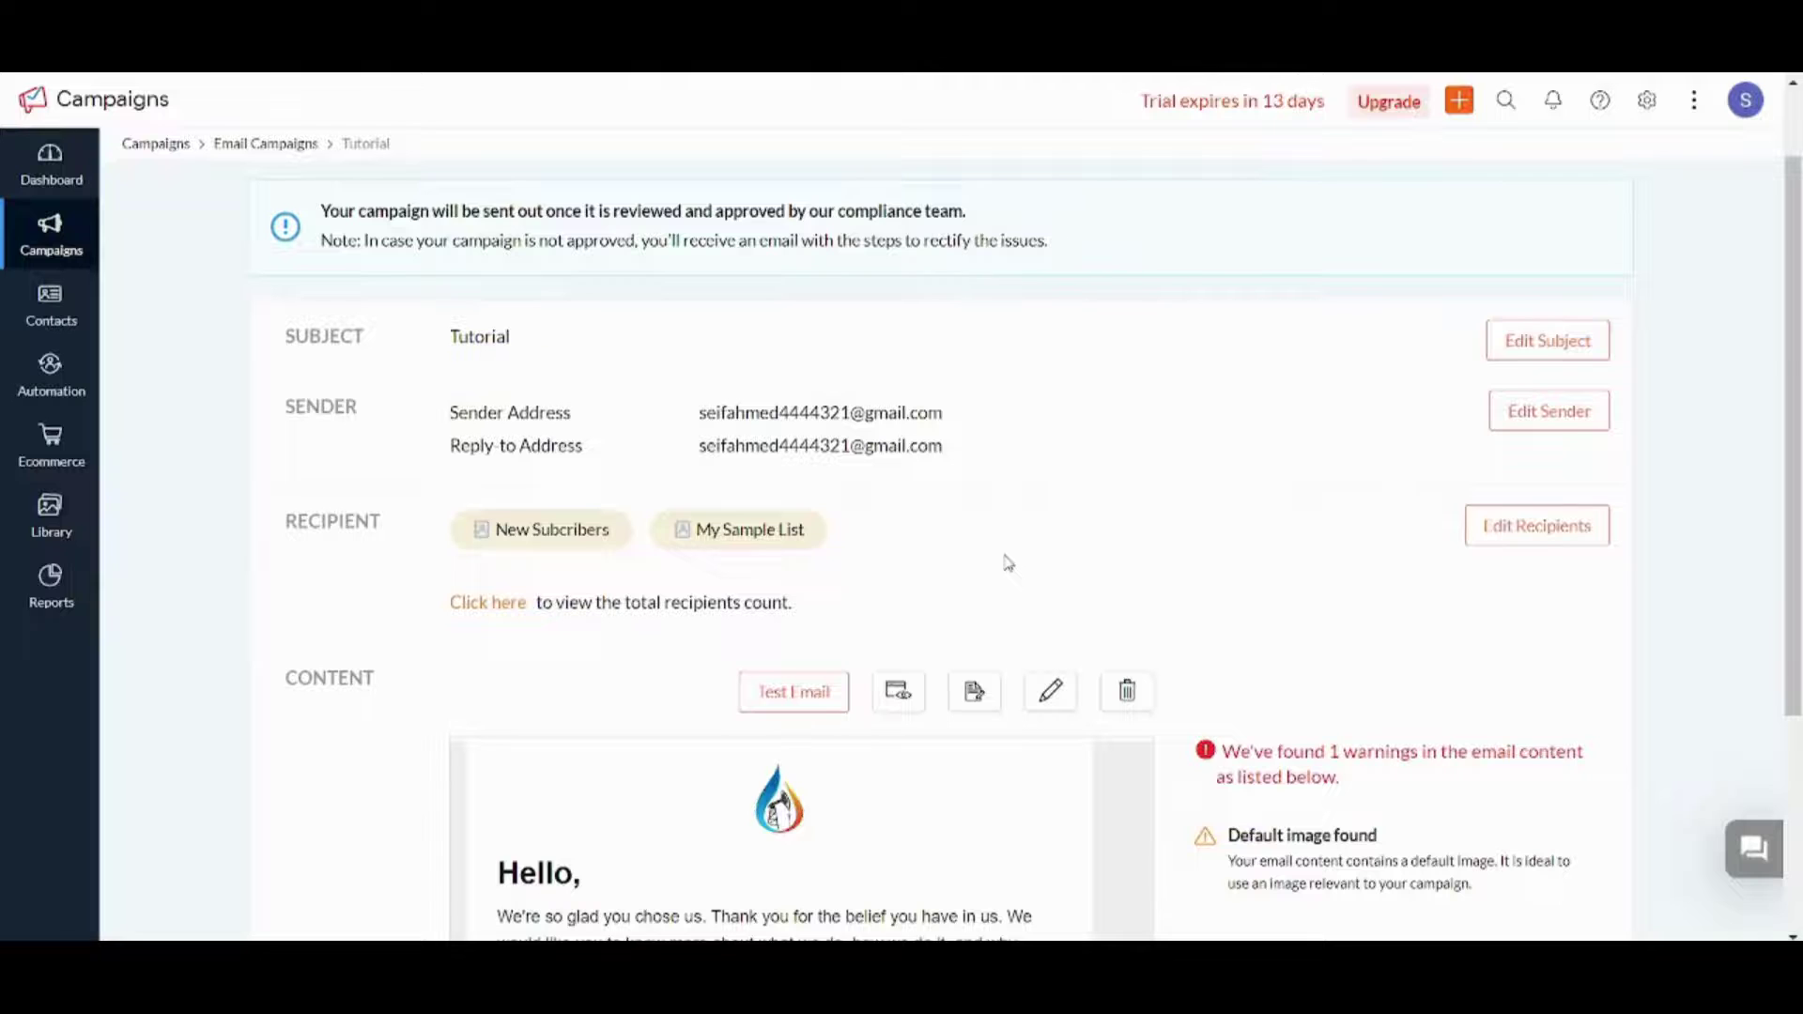
Open the full desktop and mobile preview of the Tutorial email from the Content section.
scroll(1717, 353, "down", 4)
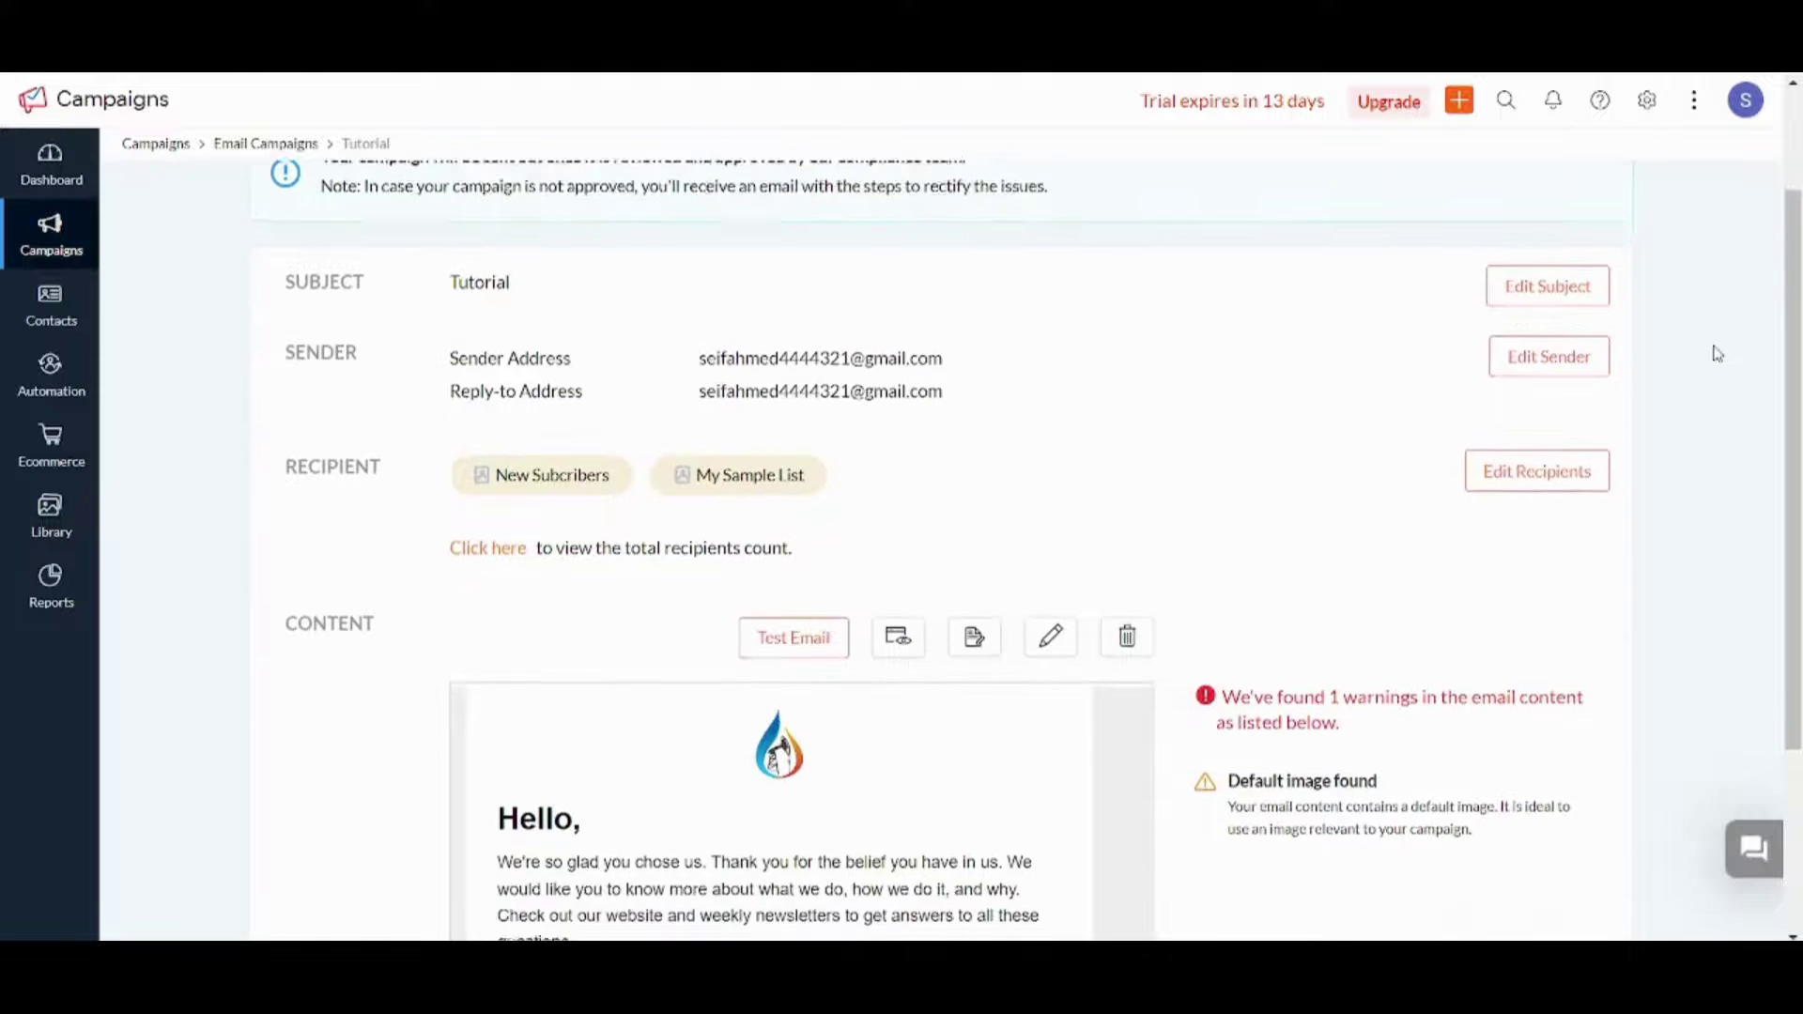
scroll(1717, 354, "up", 5)
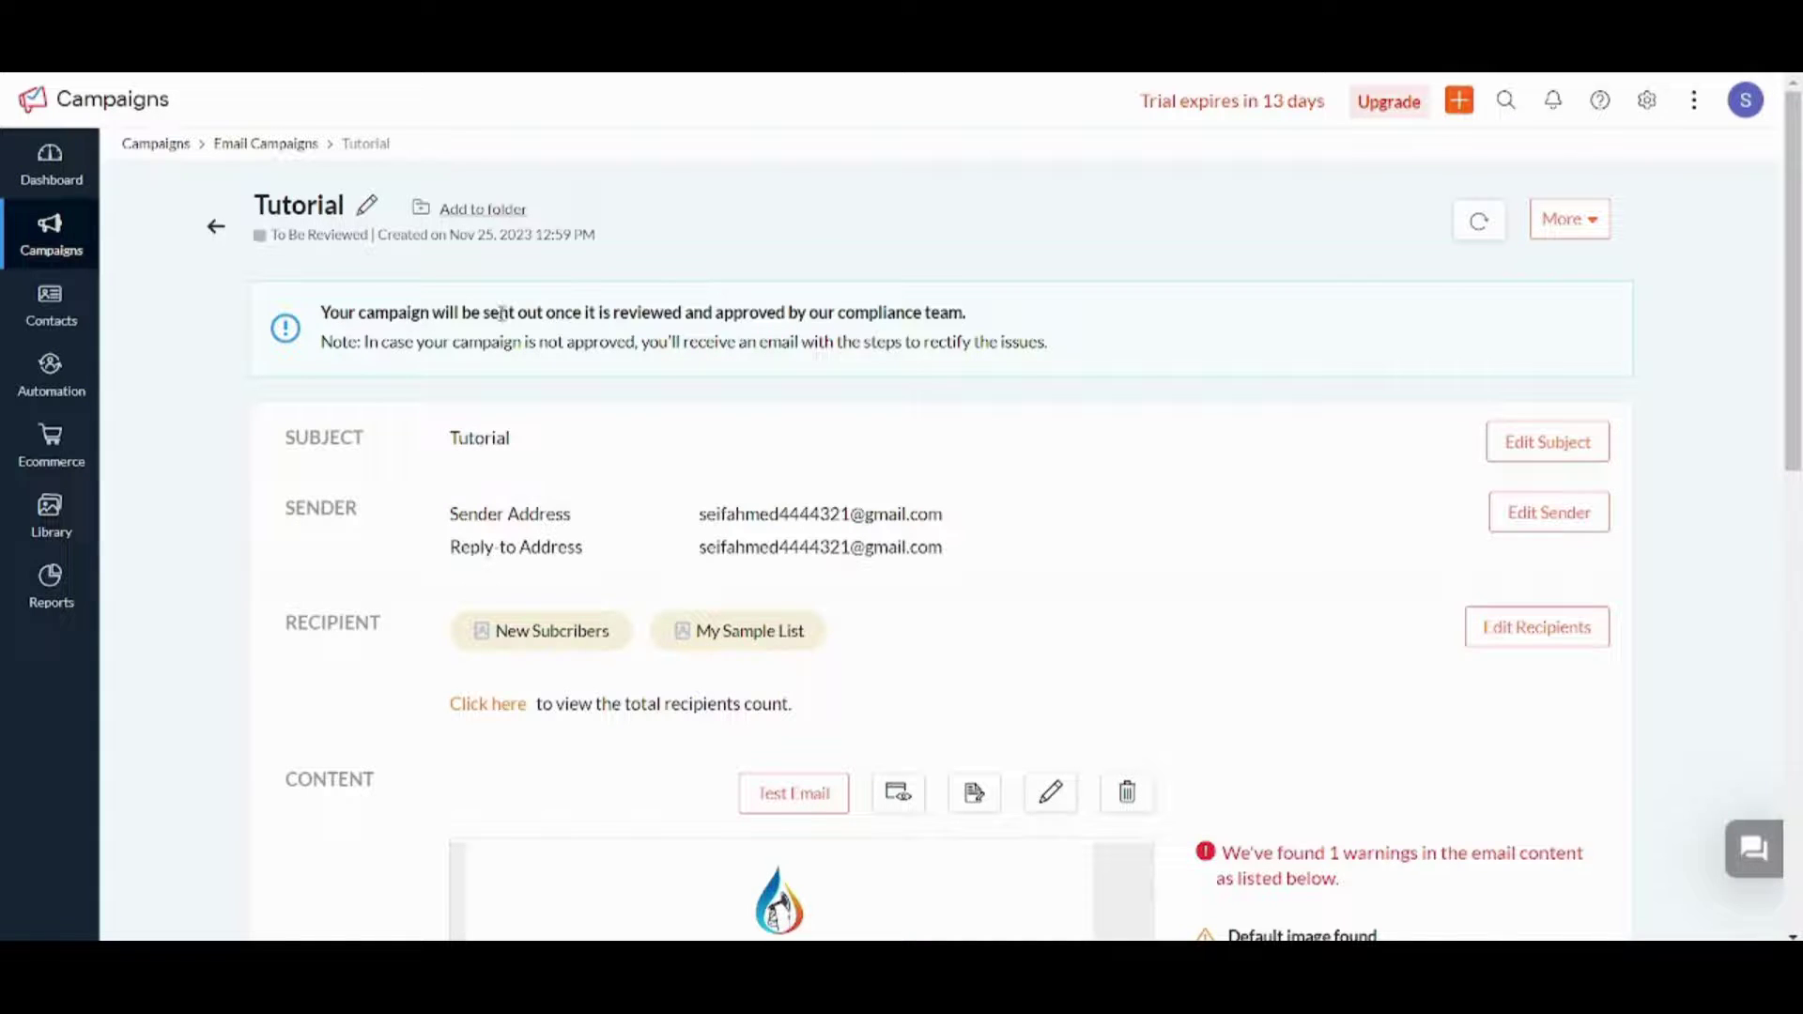
left_click_drag(532, 310, 965, 316)
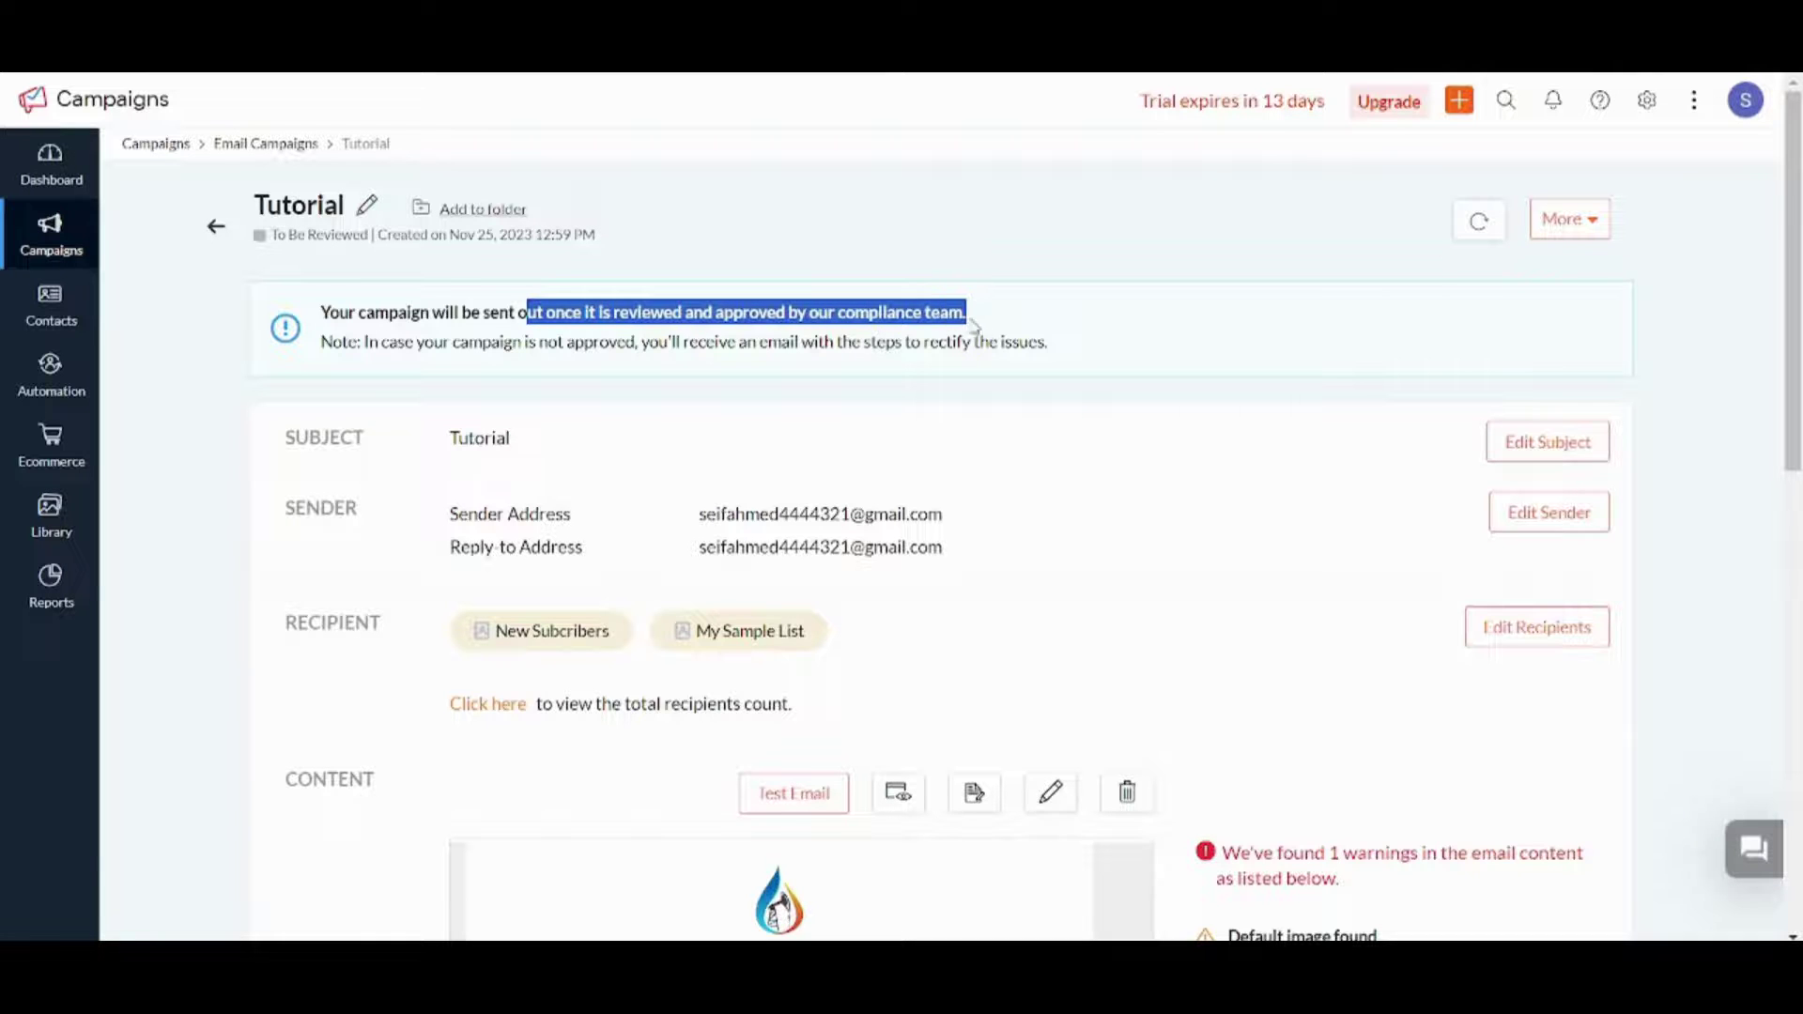
left_click(1721, 469)
scroll(1736, 470, "down", 1)
scroll(1736, 470, "down", 5)
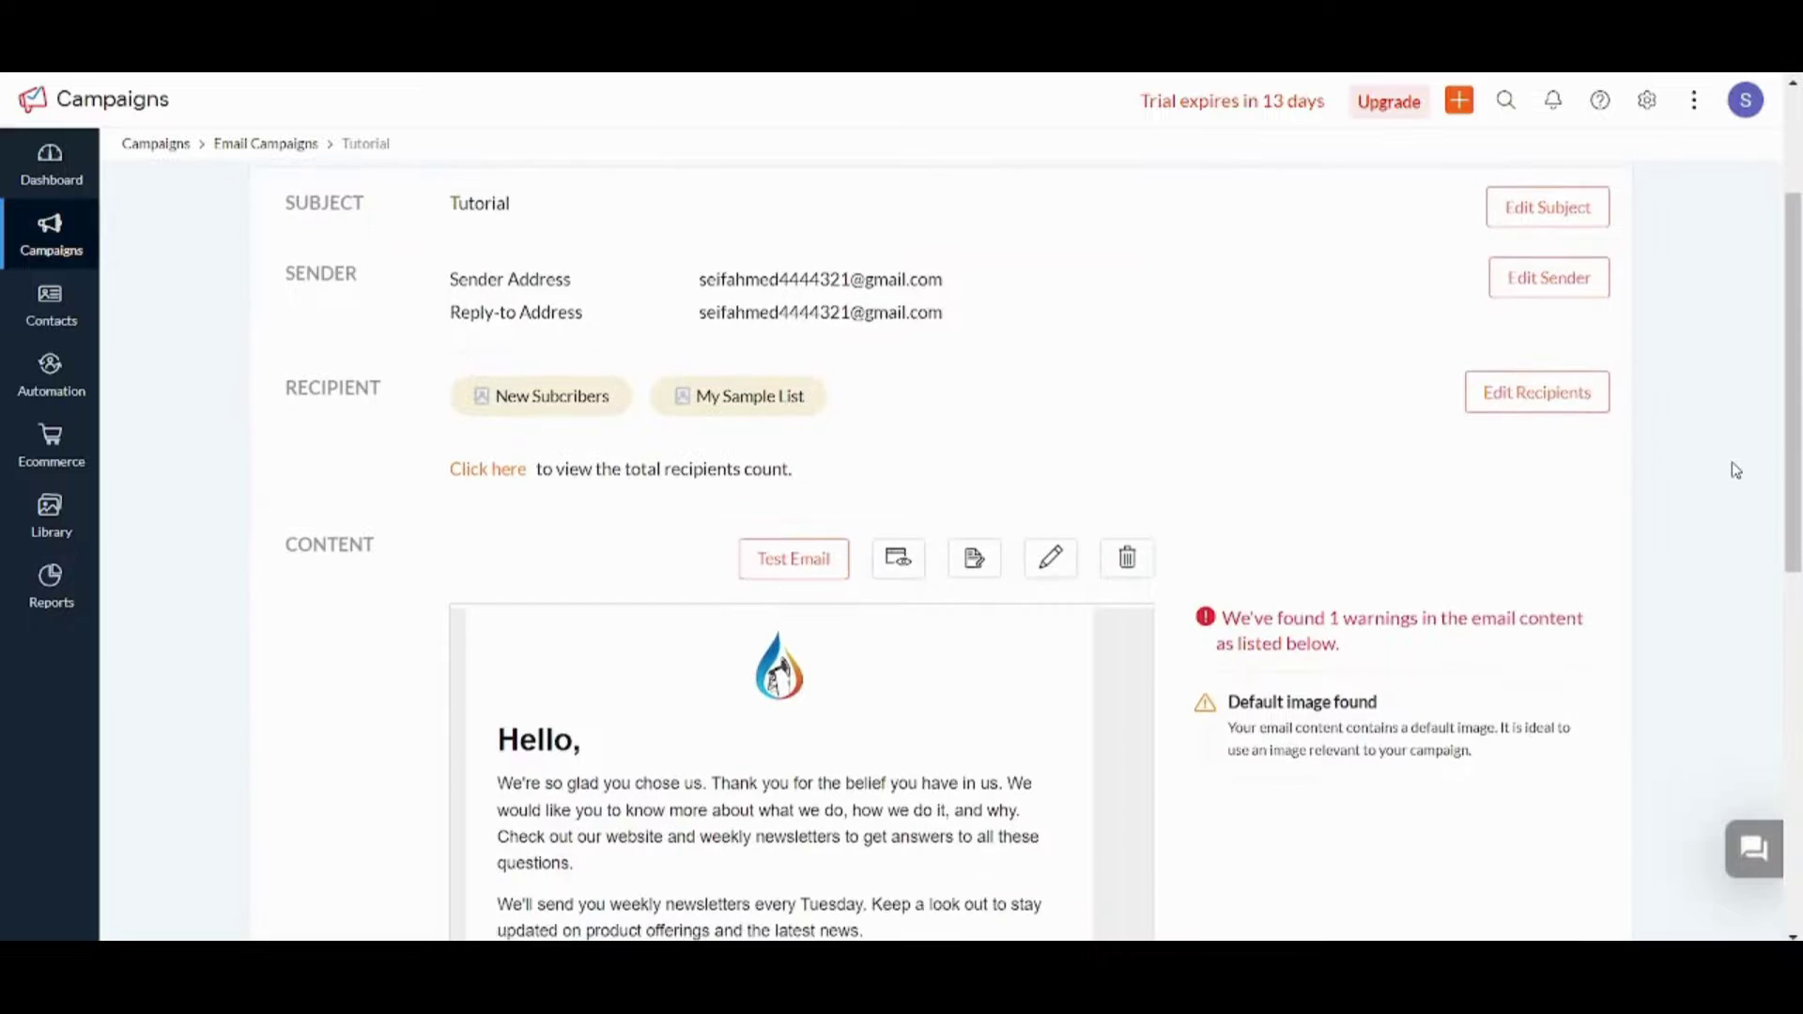
scroll(1736, 470, "down", 1)
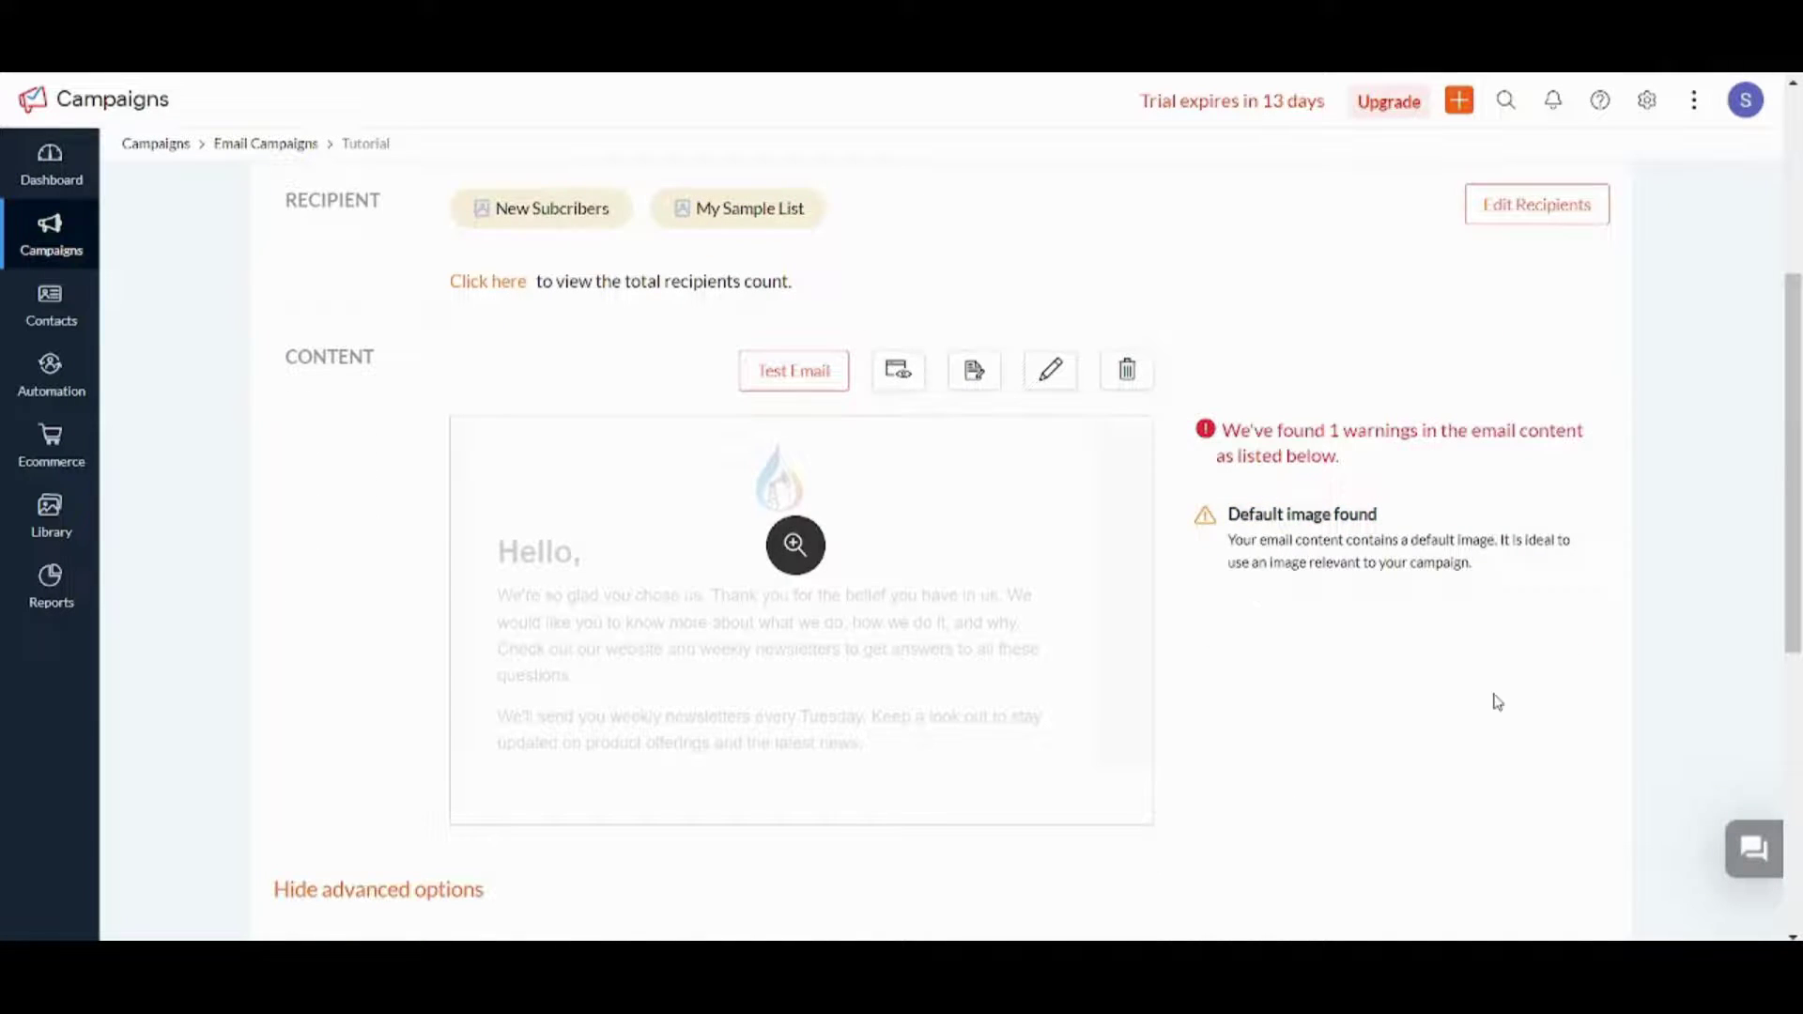
left_click(794, 545)
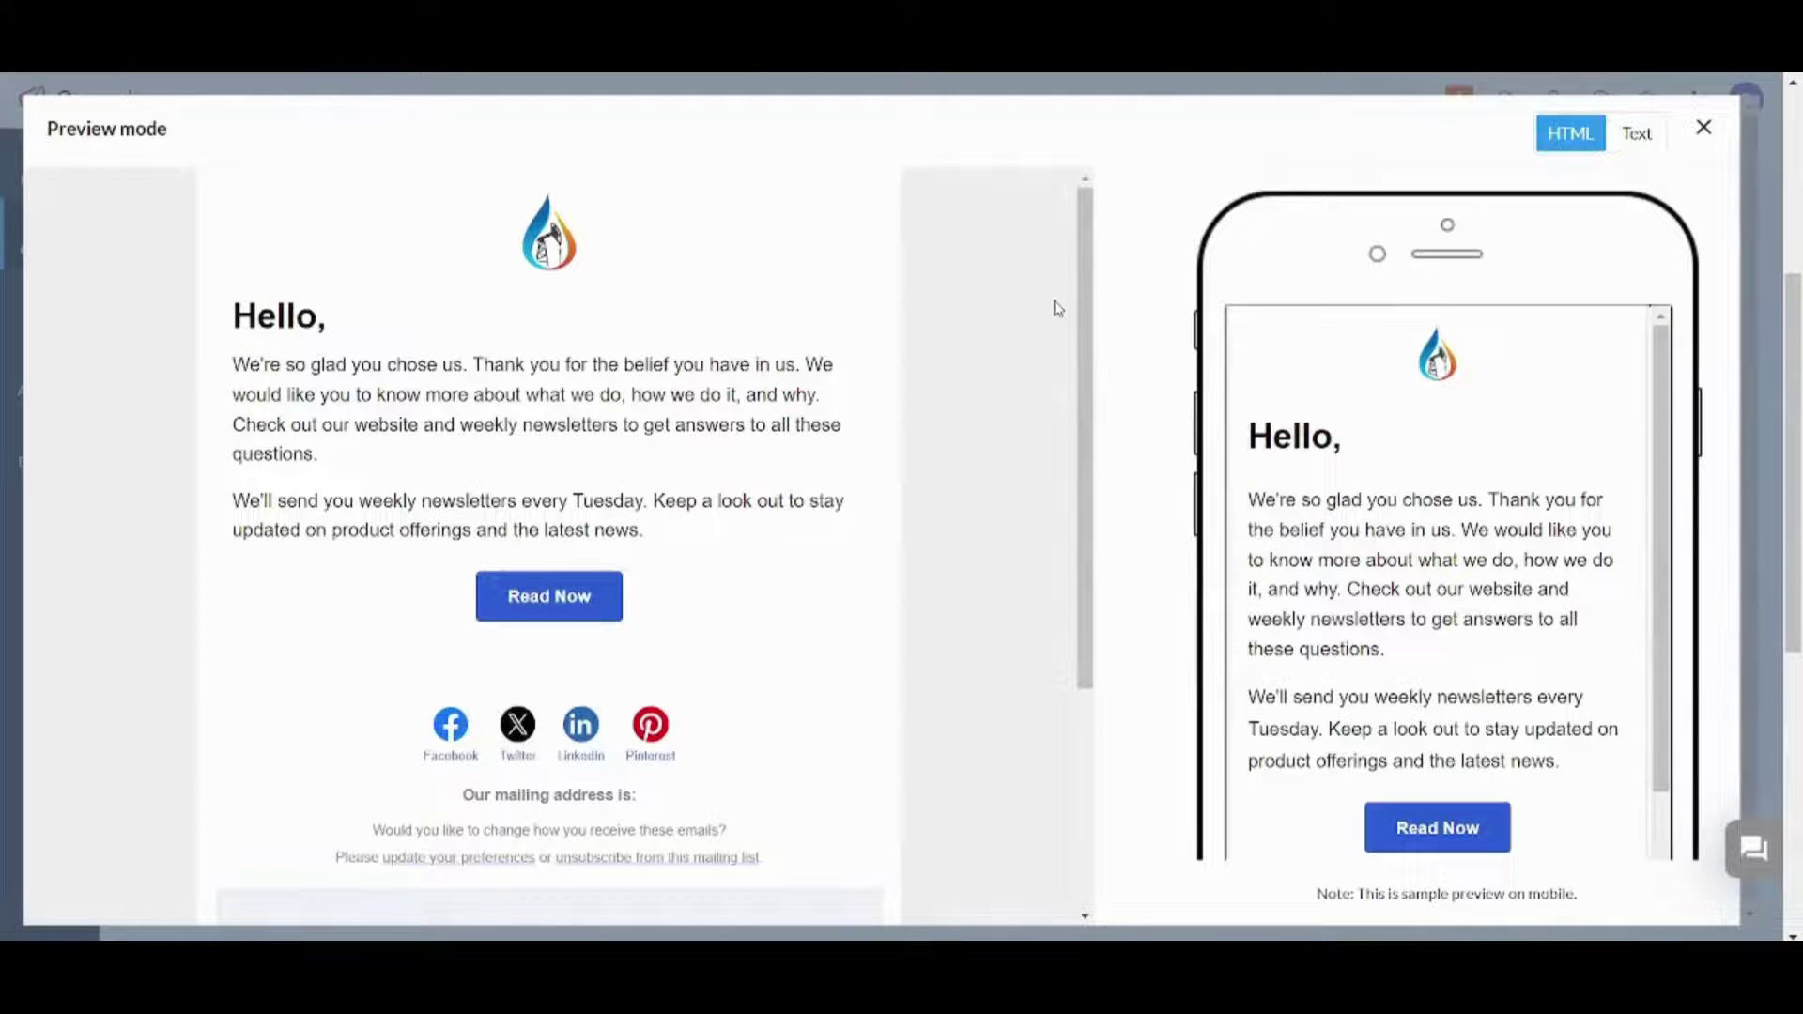
Scroll through the desktop email preview and close it.
scroll(1080, 316, "down", 4)
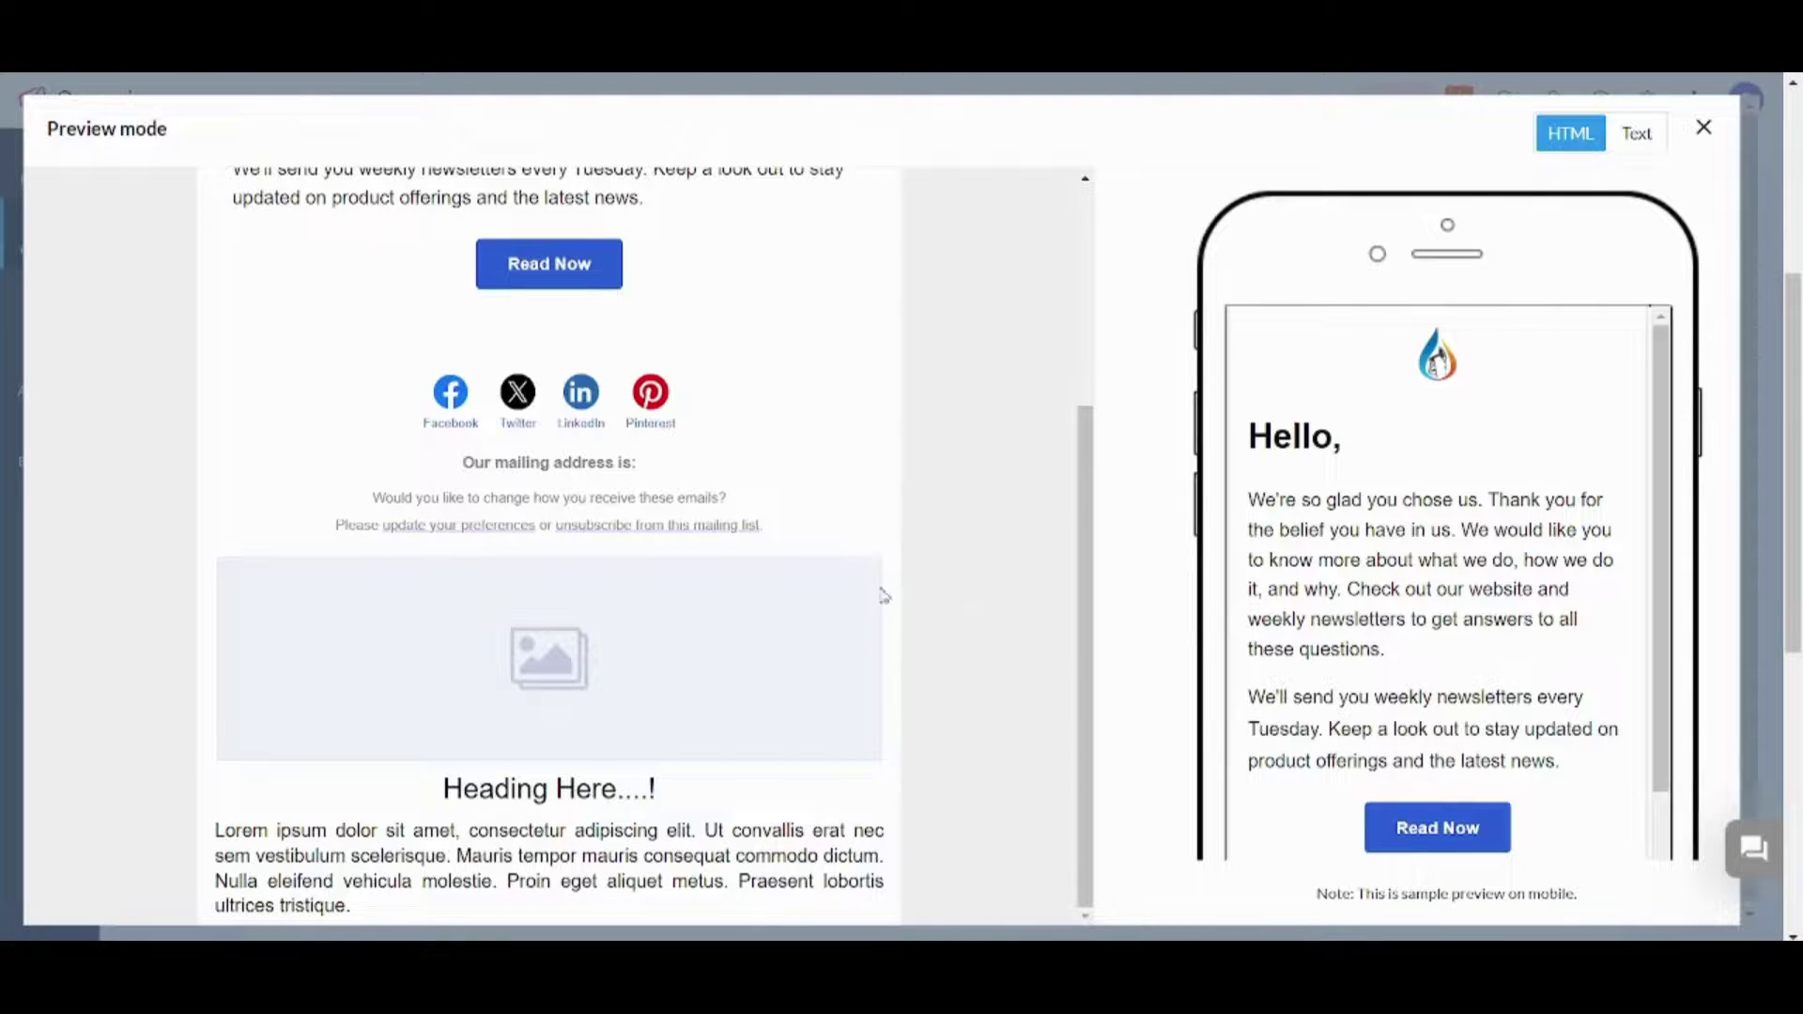
left_click(1702, 127)
Create the first Automation workflow from the 10-day welcome series template.
scroll(902, 507, "up", 5)
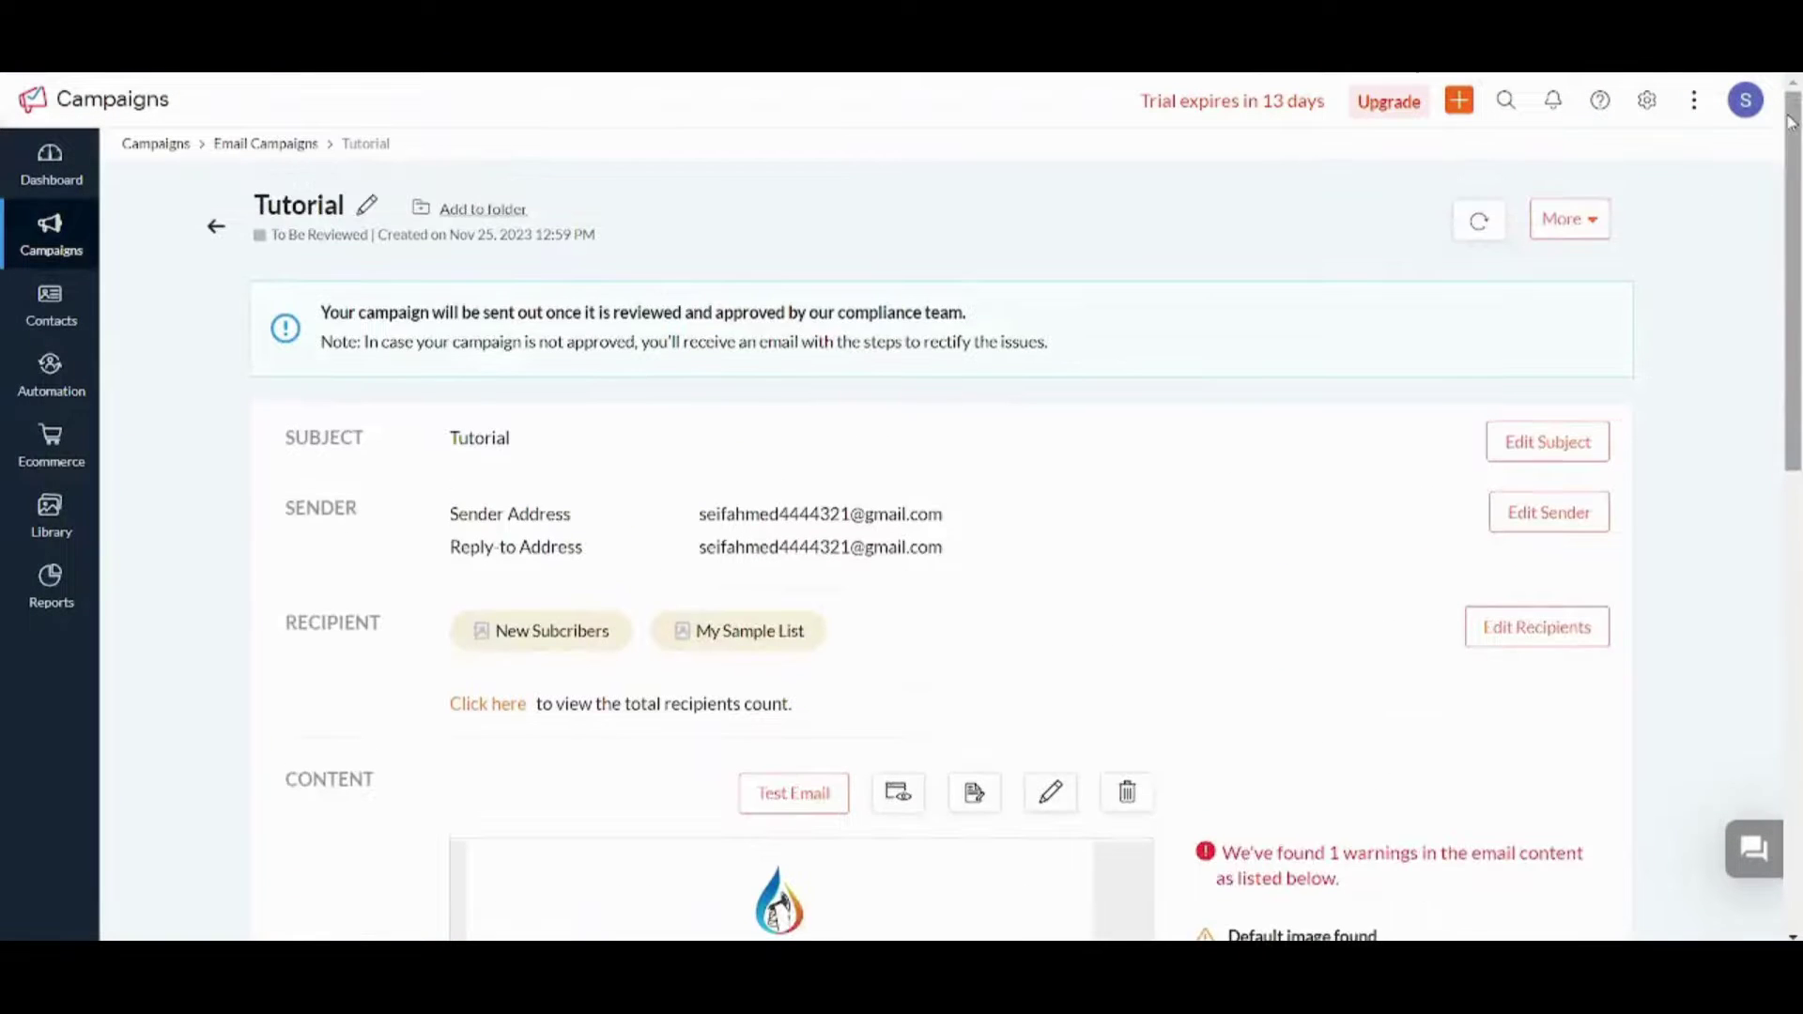
left_click(52, 376)
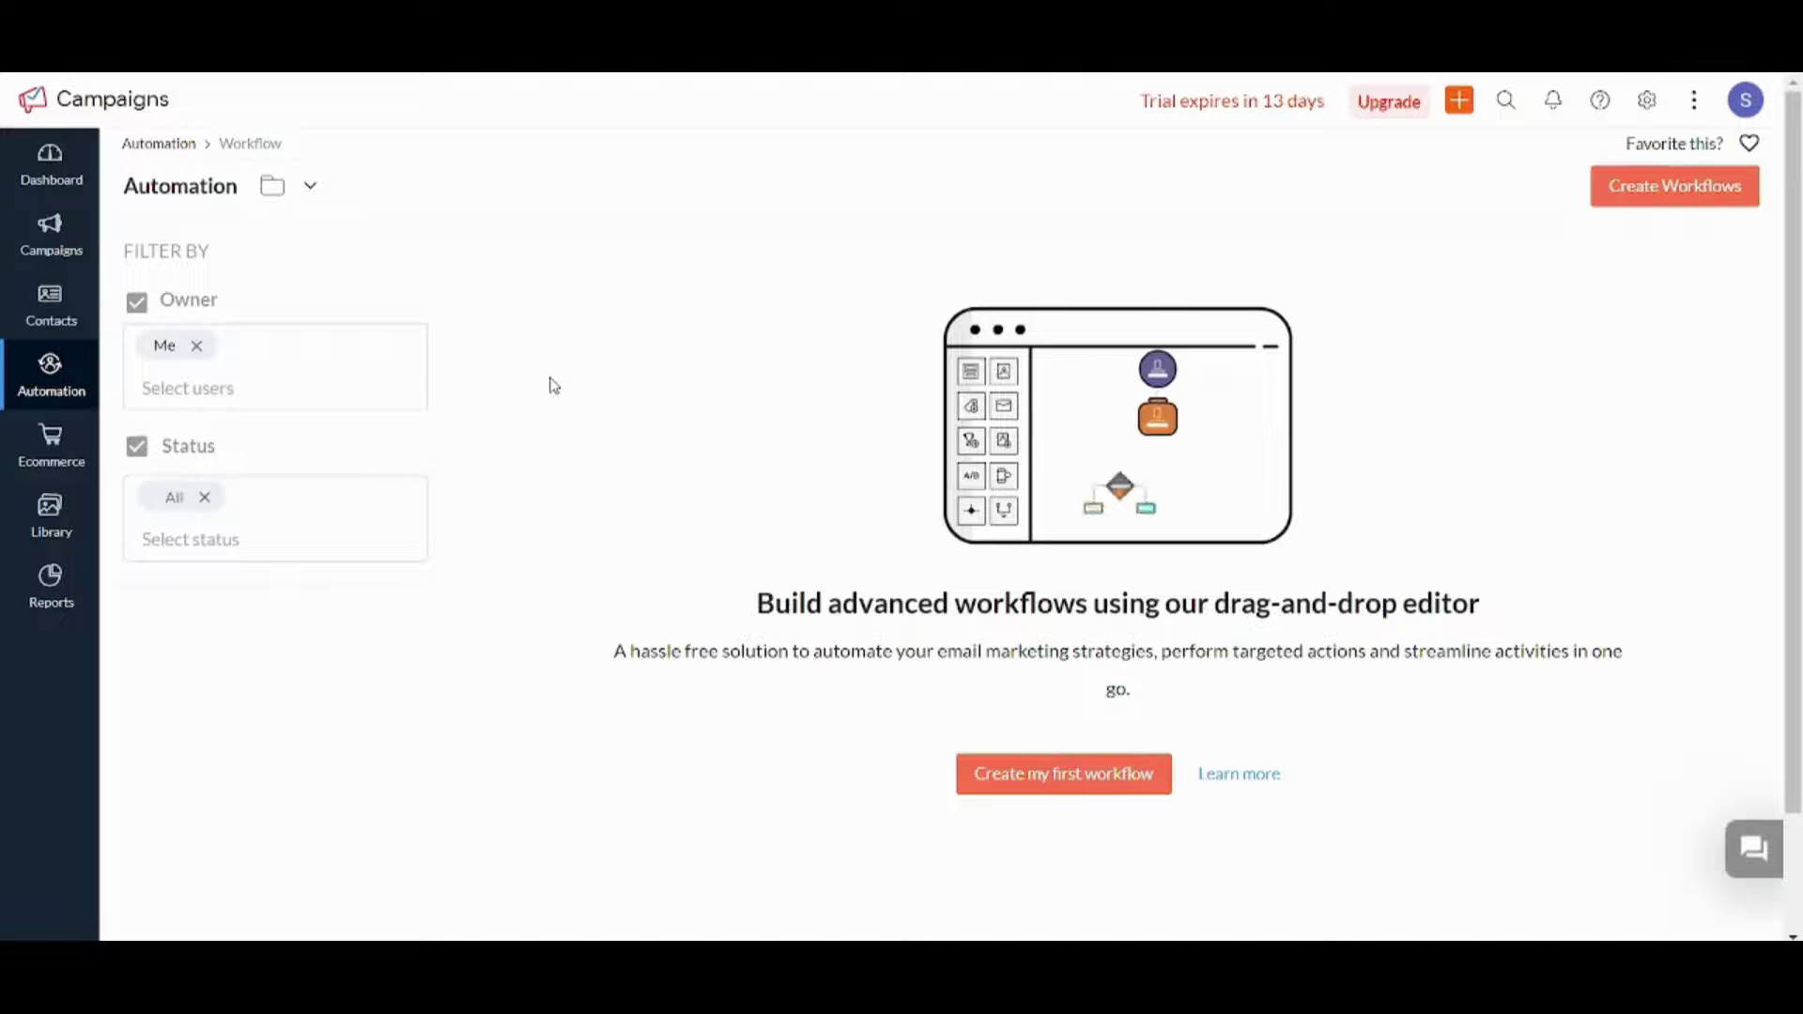
scroll(554, 386, "down", 1)
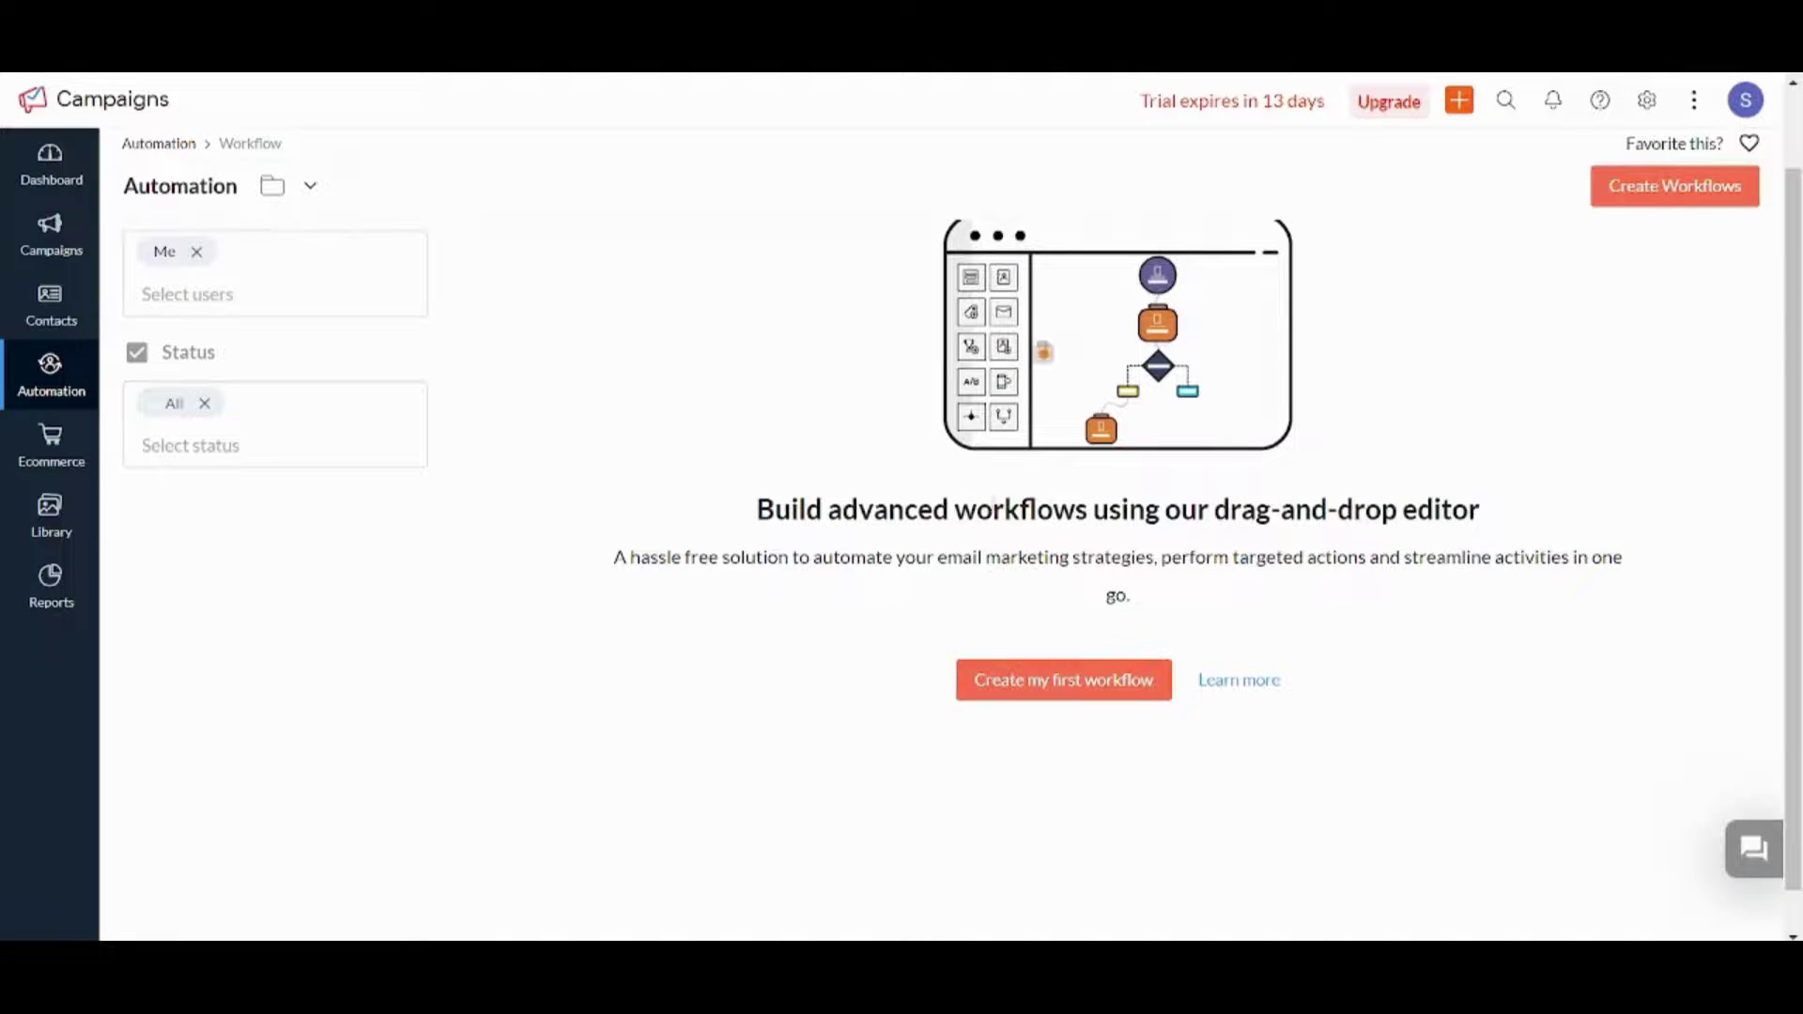
left_click(1078, 685)
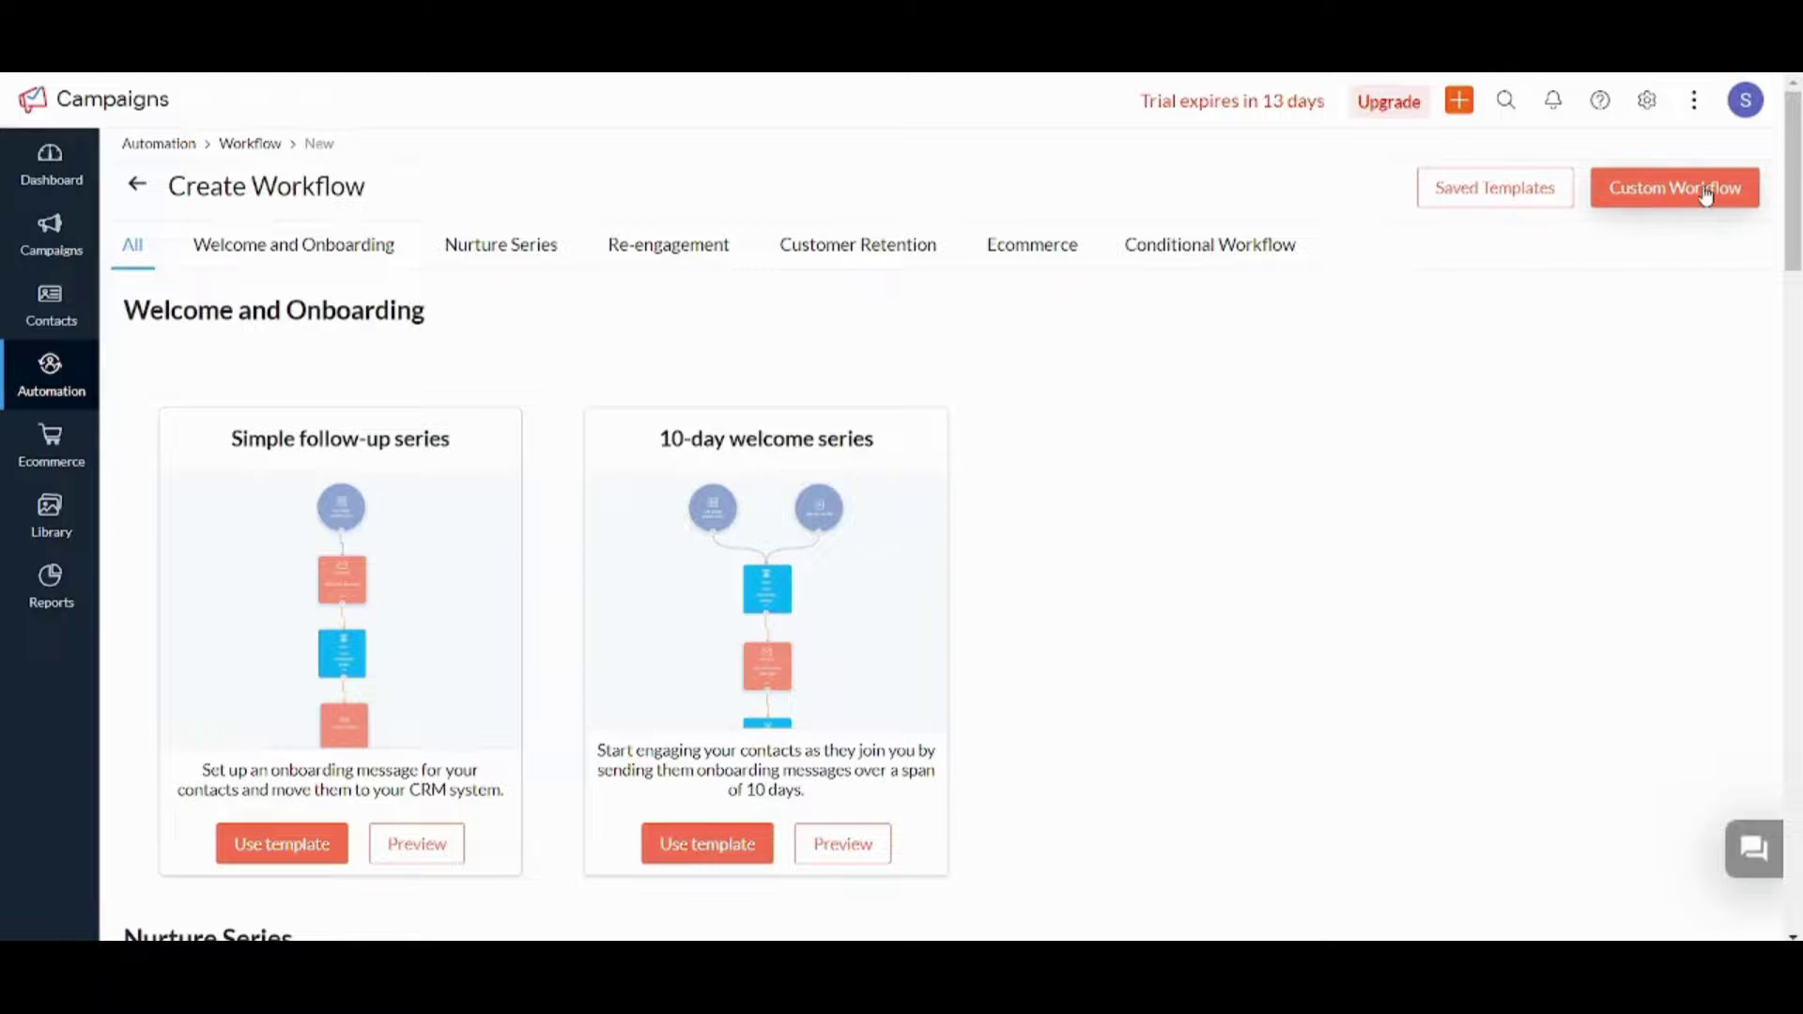
scroll(1033, 375, "down", 2)
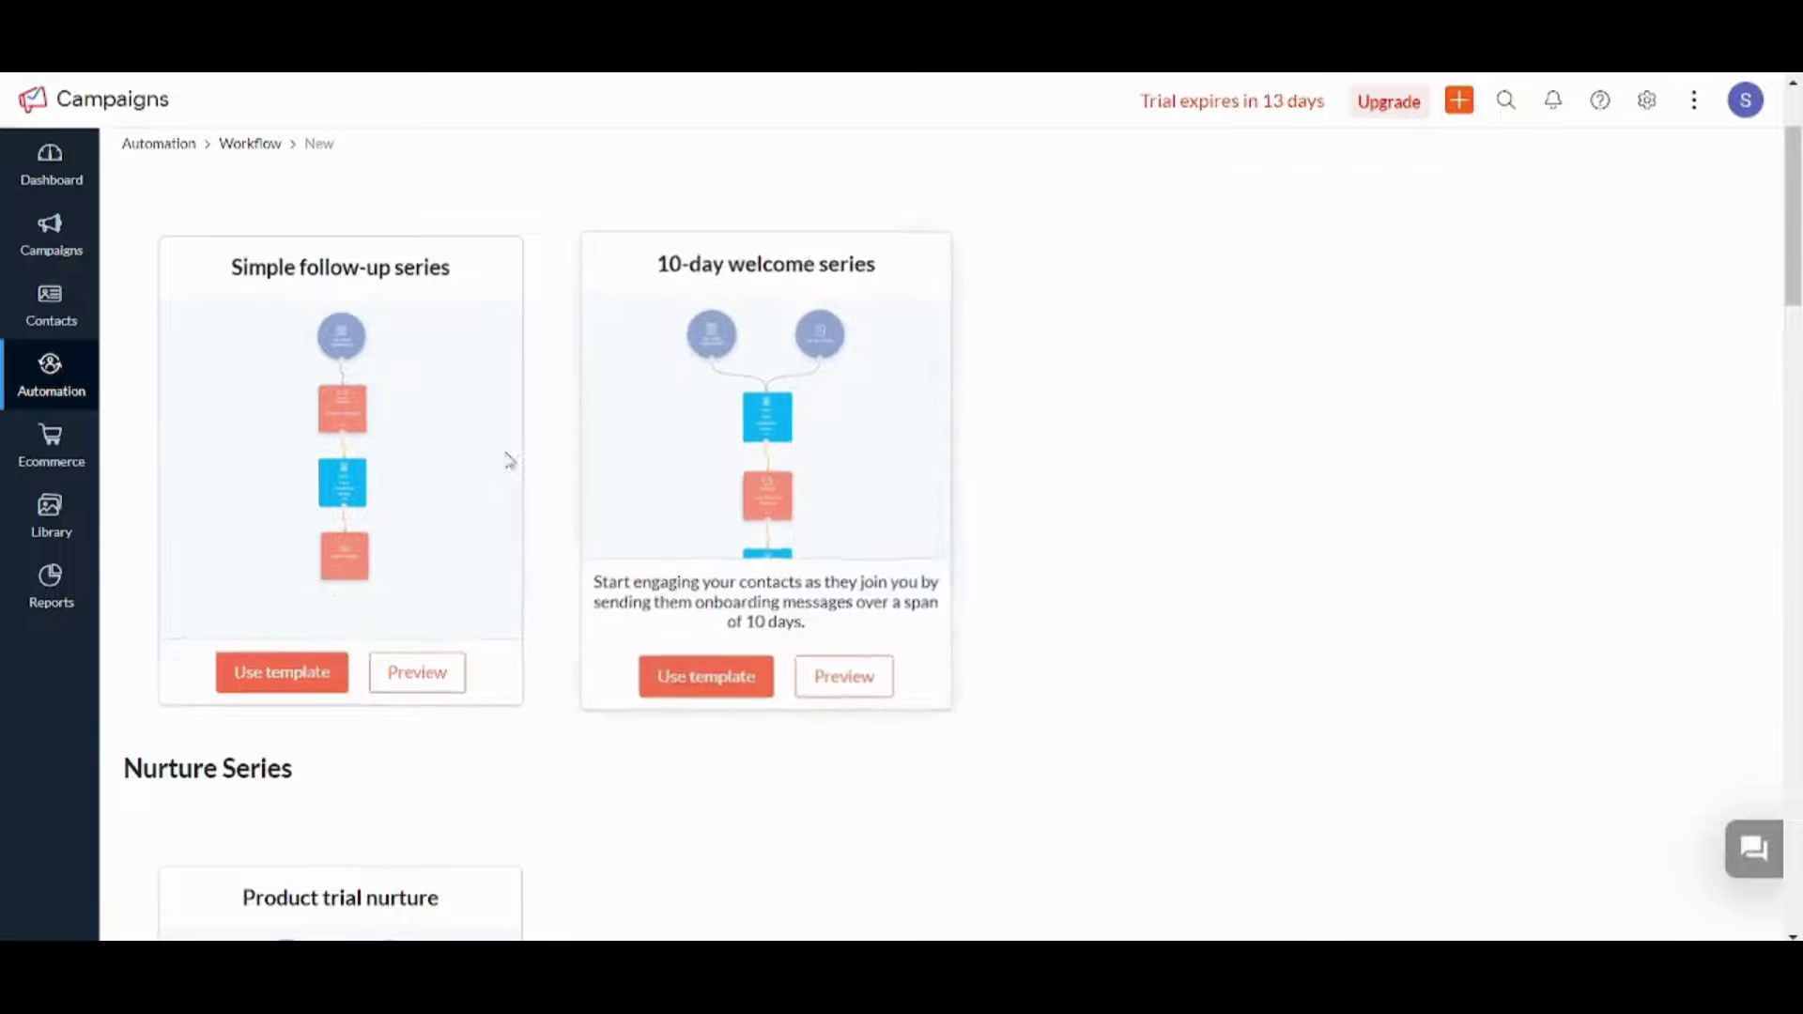
left_click(725, 687)
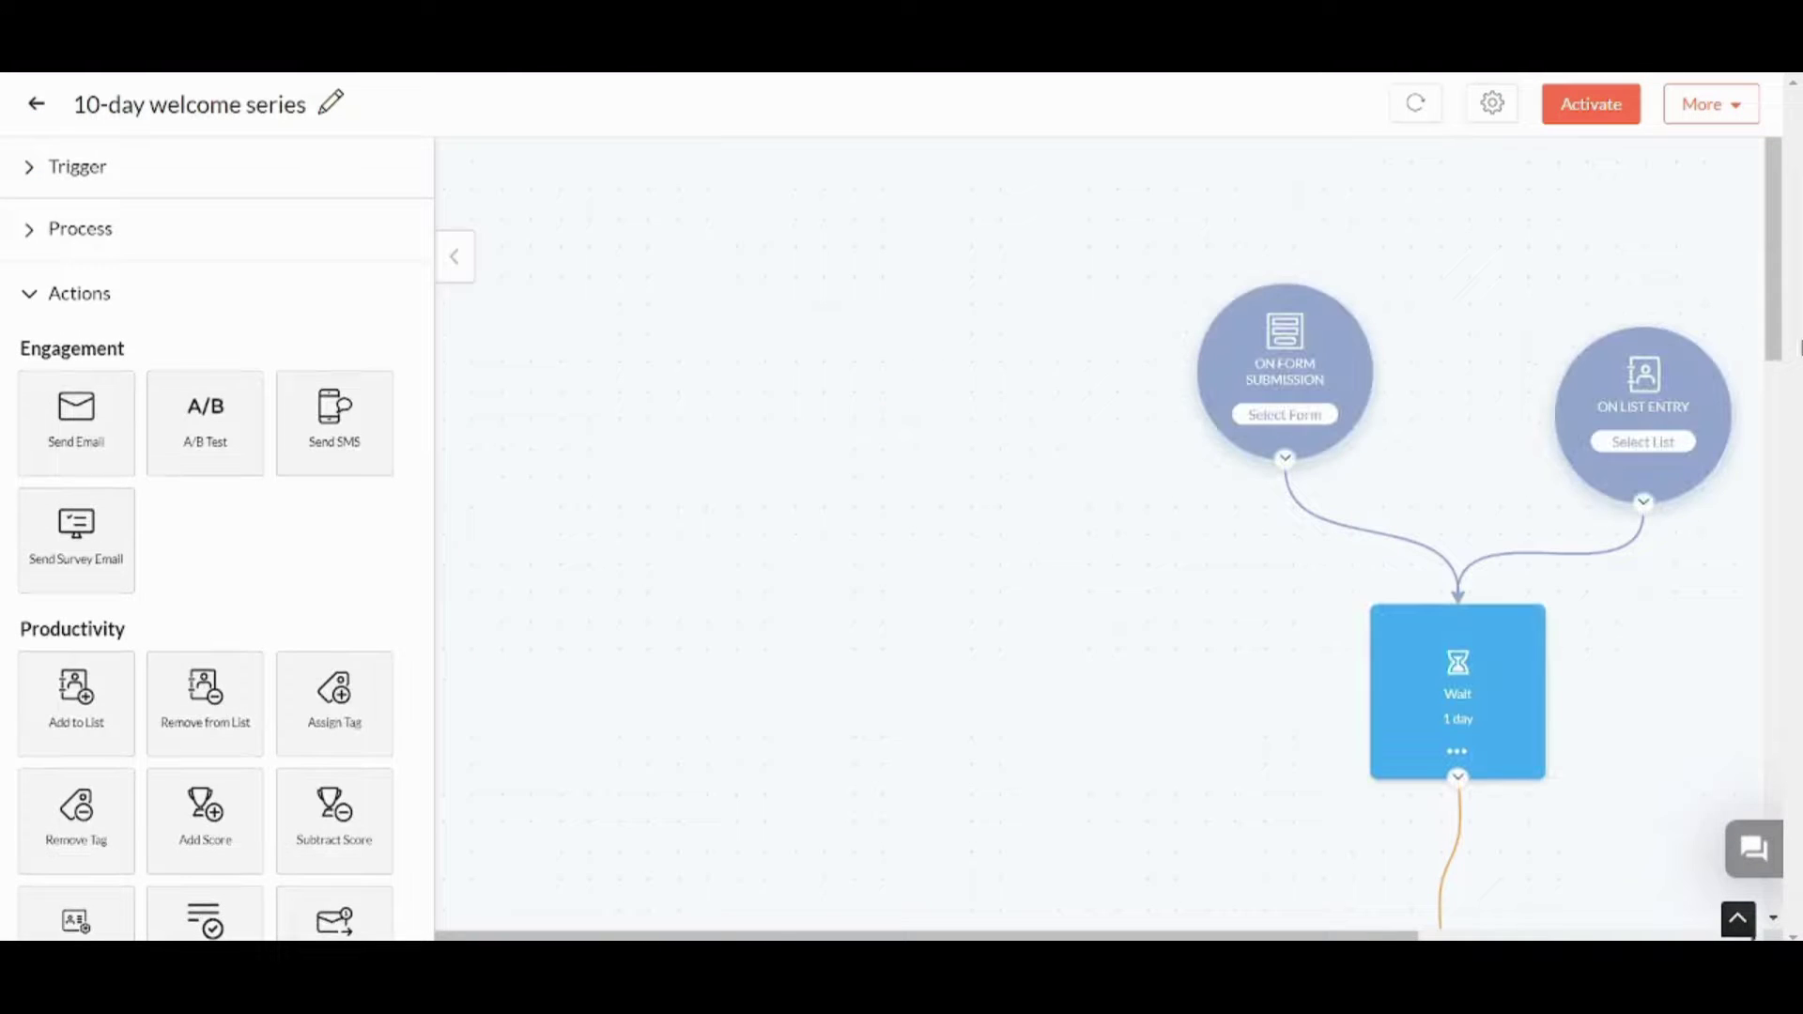
Open the 1-day Wait step's Add Wait Time settings and cancel, leaving it unchanged.
scroll(1659, 387, "down", 2)
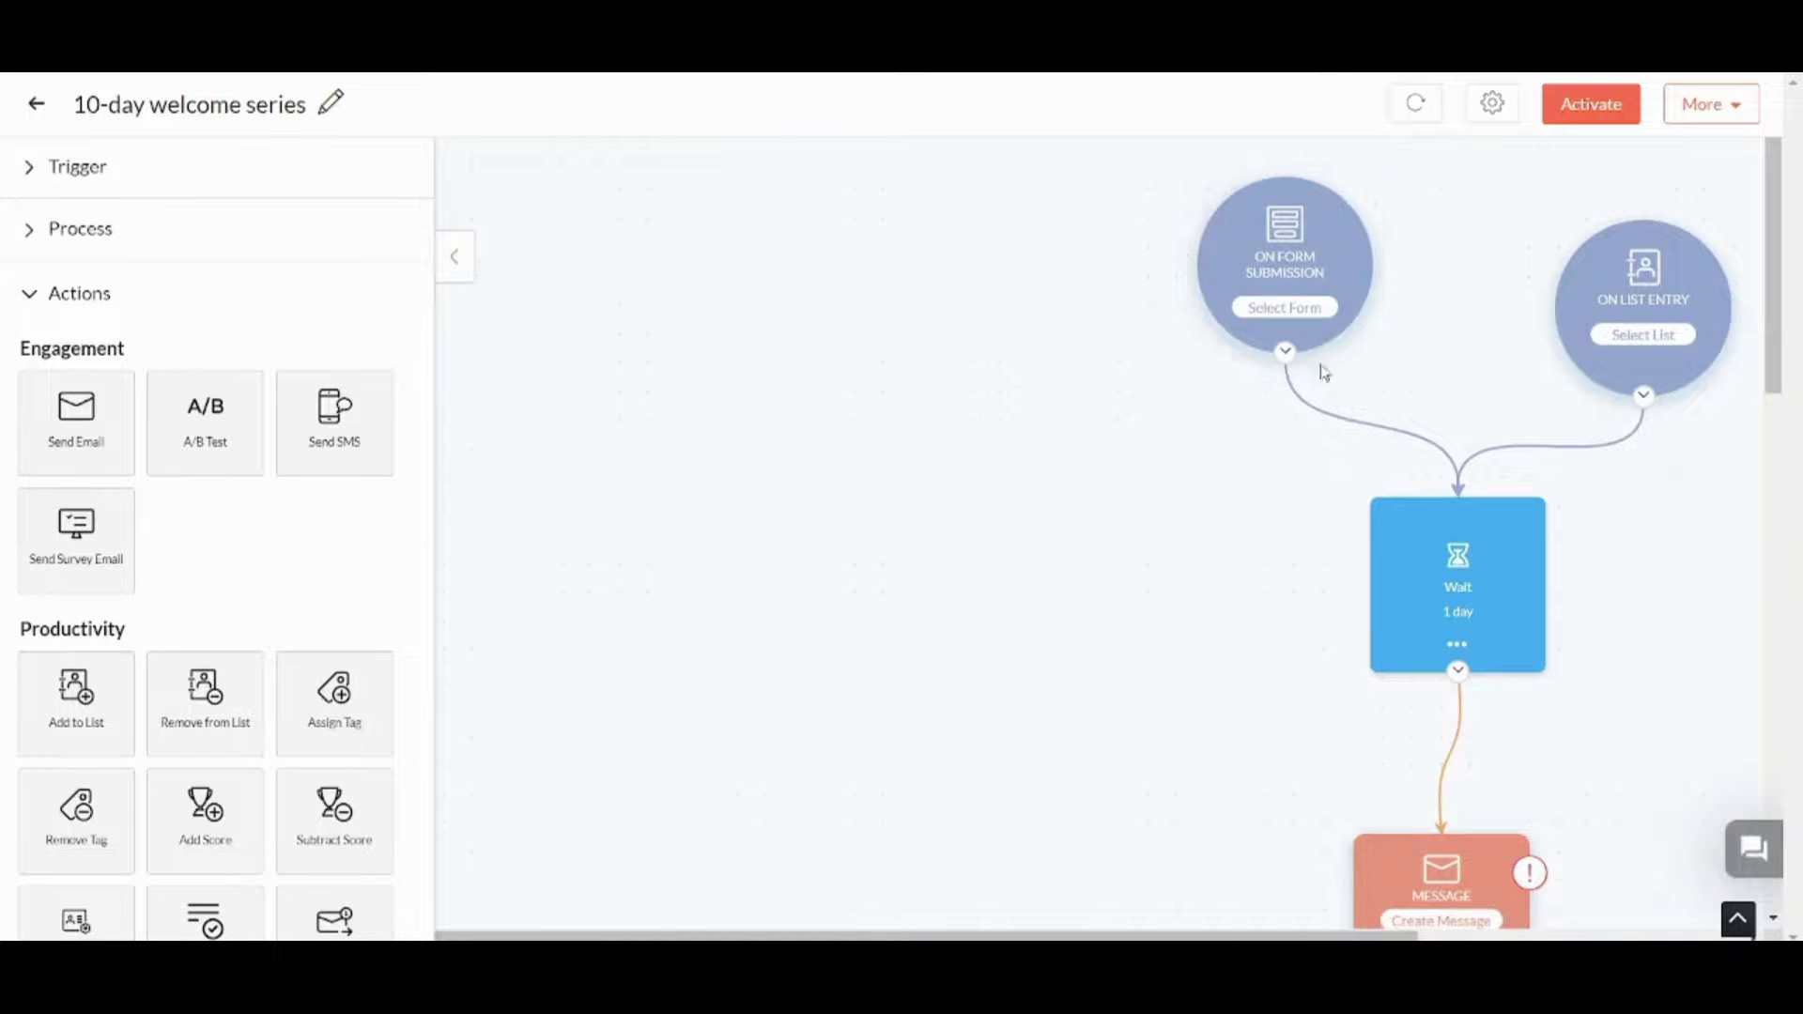
mouse_move(1708, 319)
scroll(1784, 312, "down", 3)
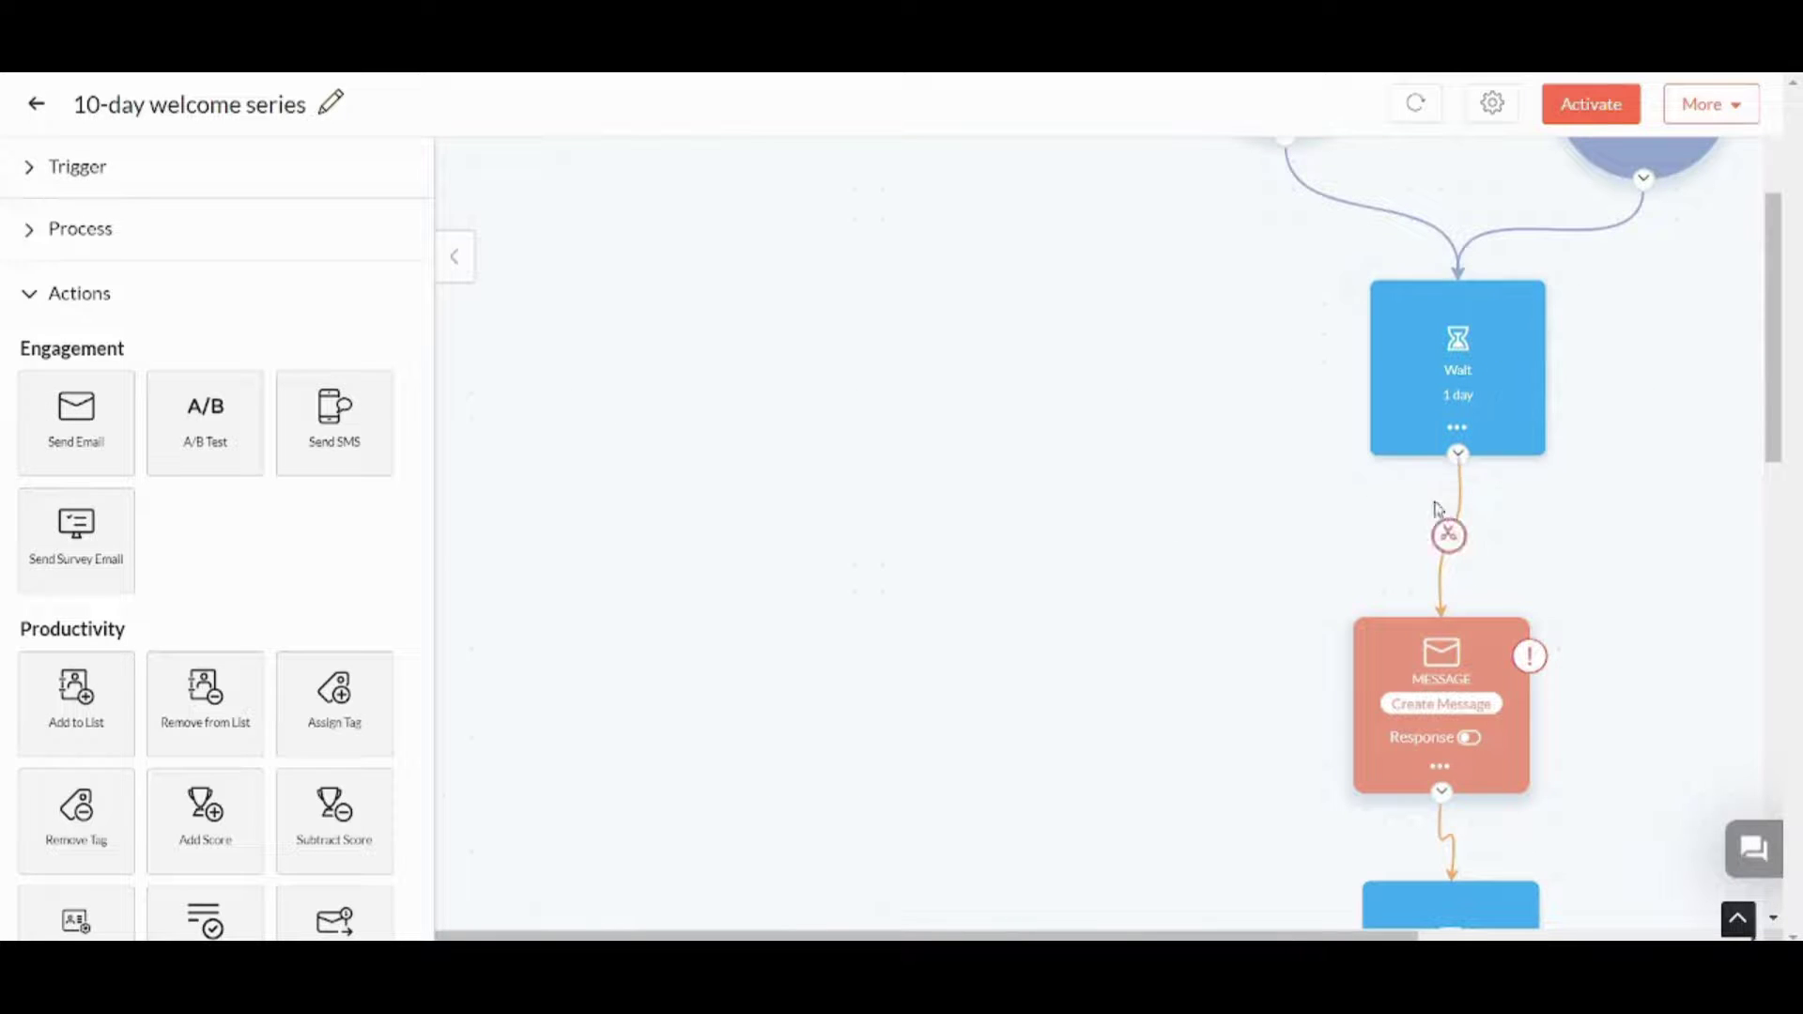
left_click(1458, 434)
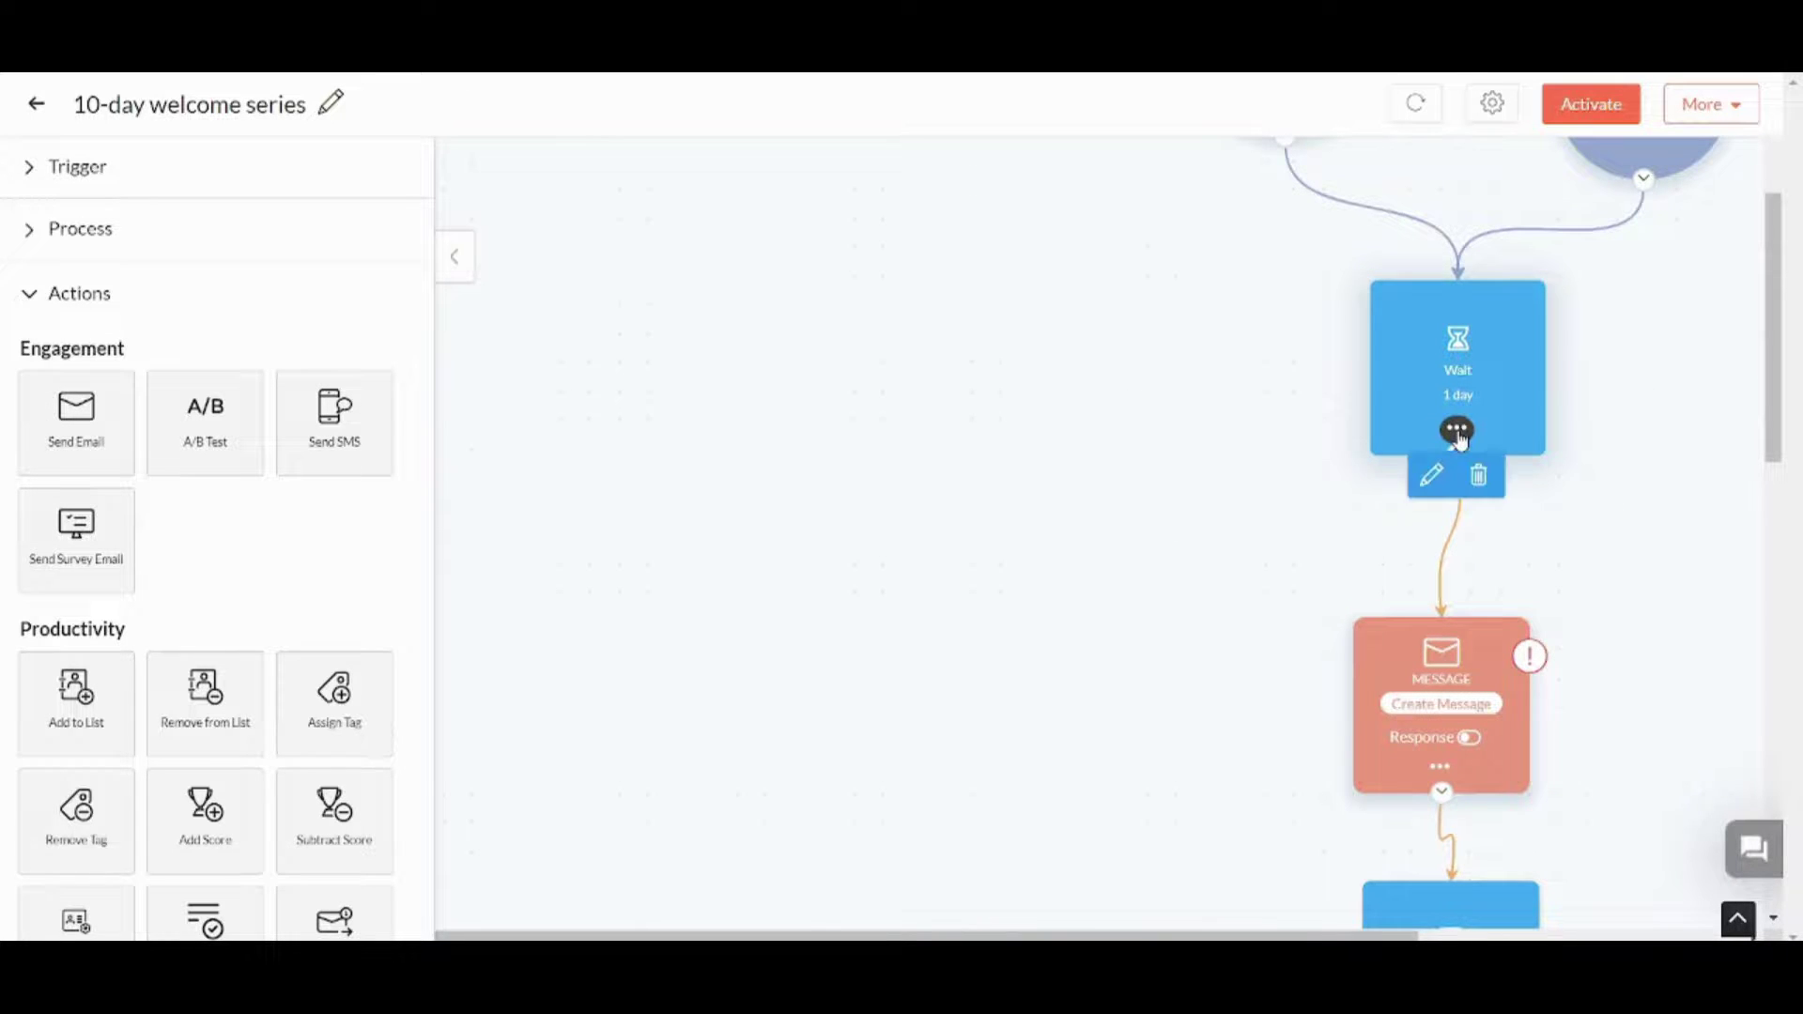
left_click(1431, 477)
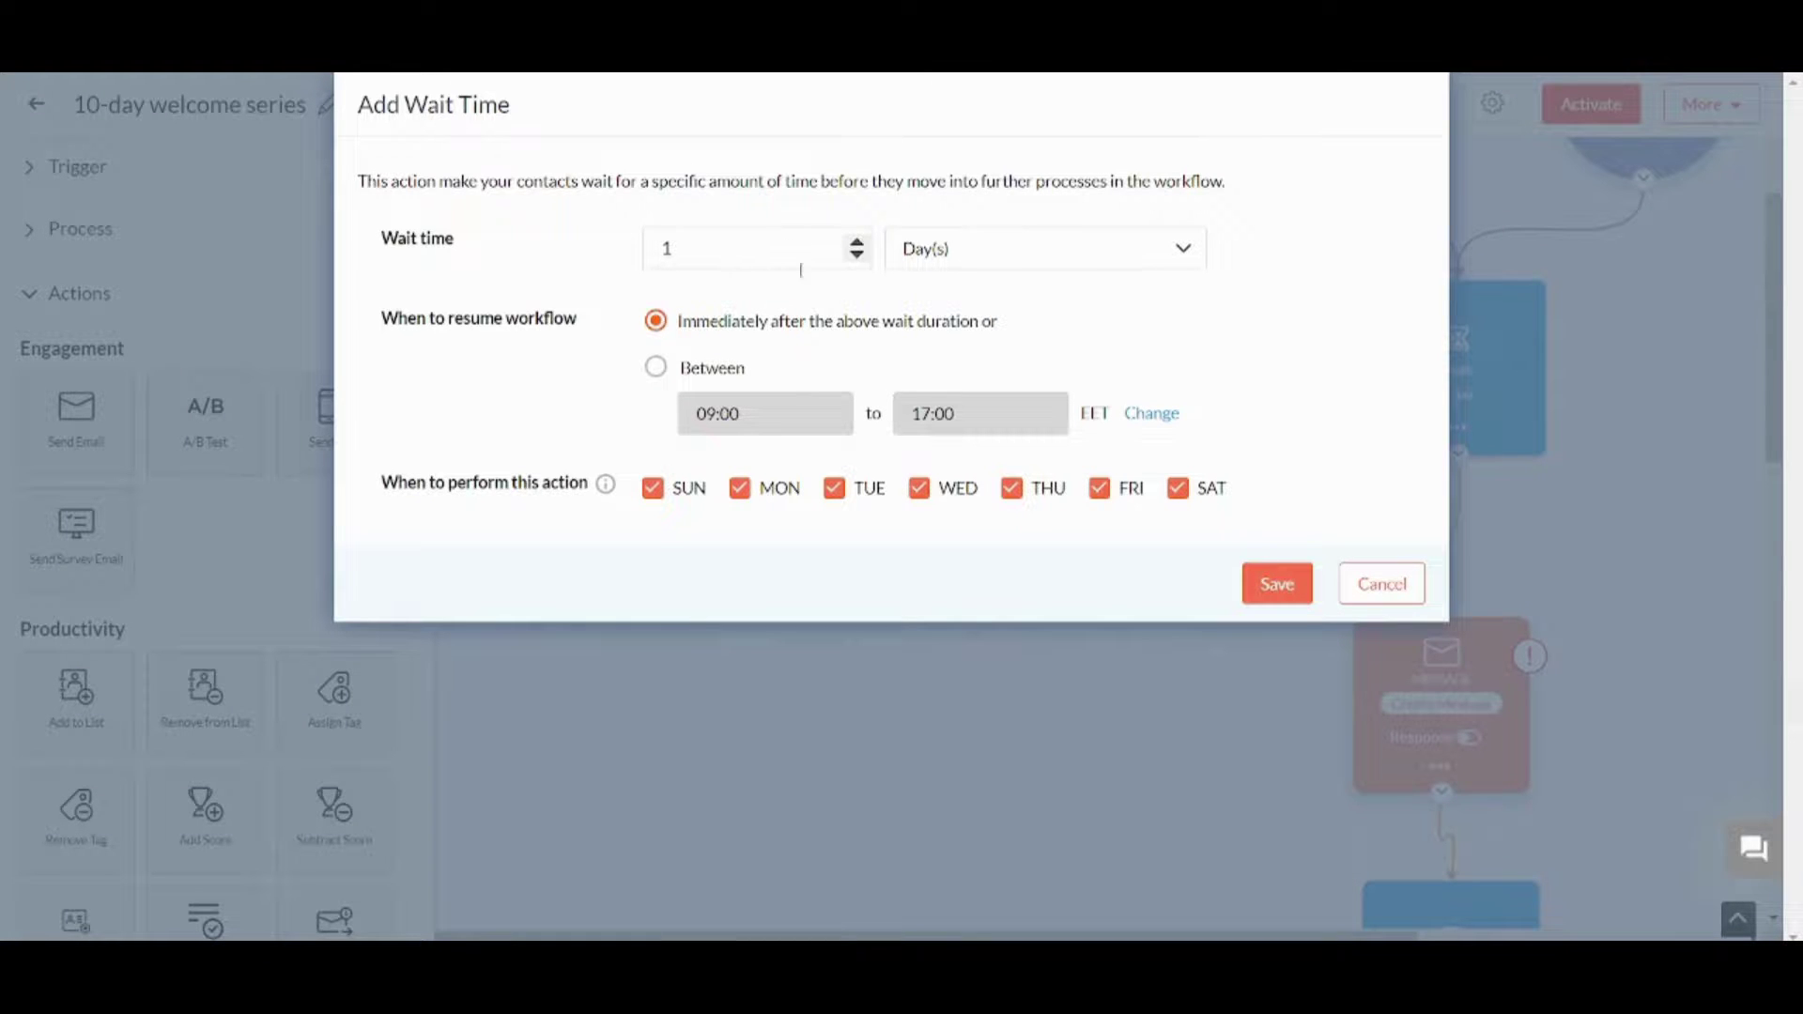
left_click(1397, 589)
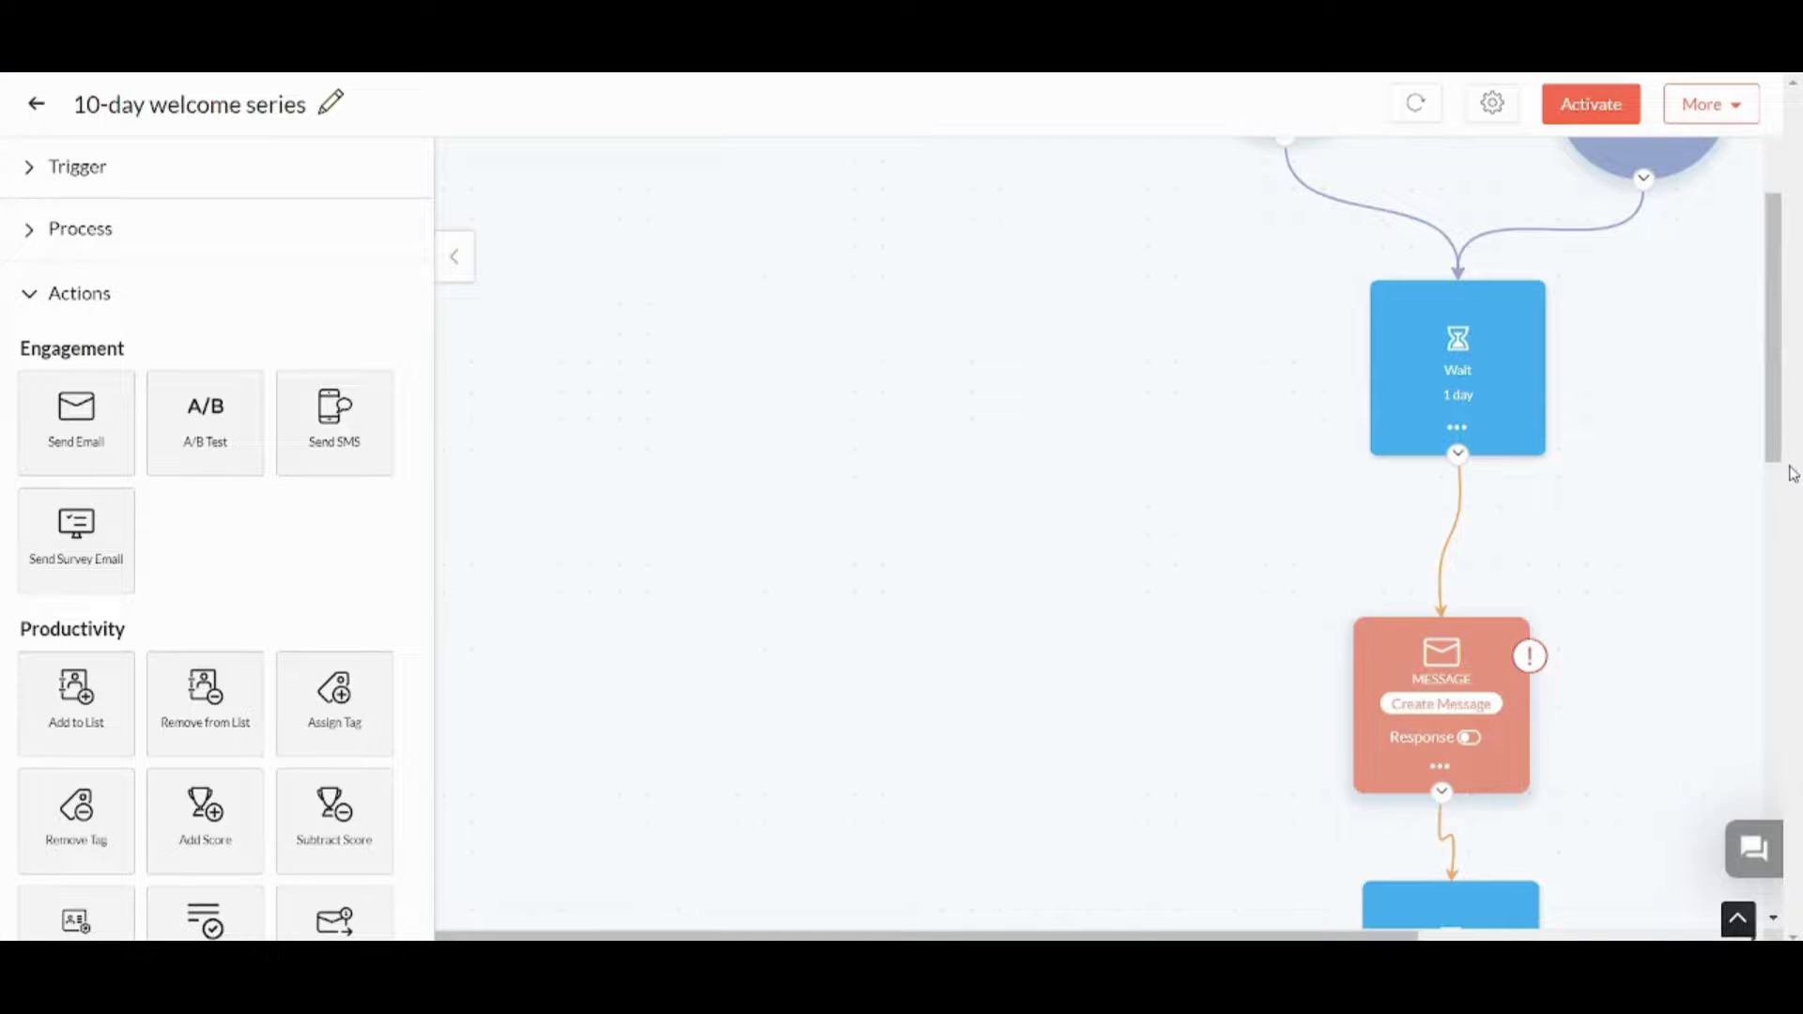
left_click_drag(1778, 432, 1781, 519)
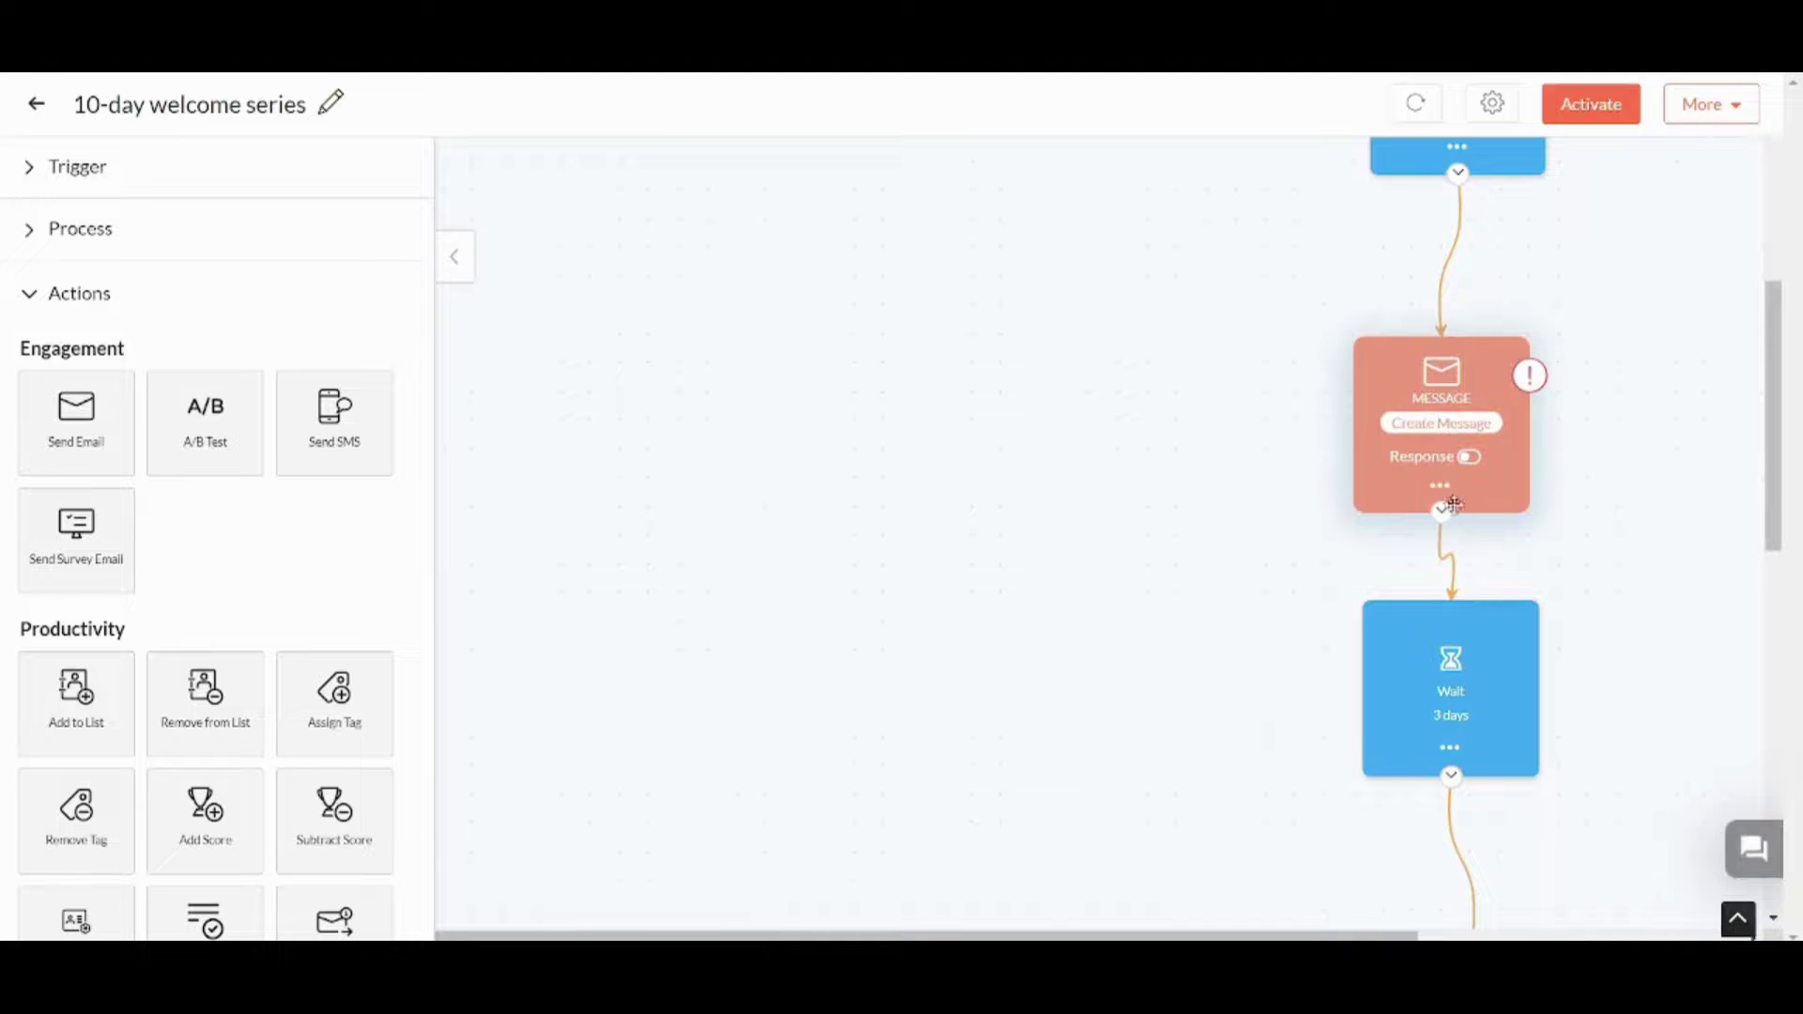
Set the first message step's response condition to Delivered through Edit Response.
left_click(1454, 487)
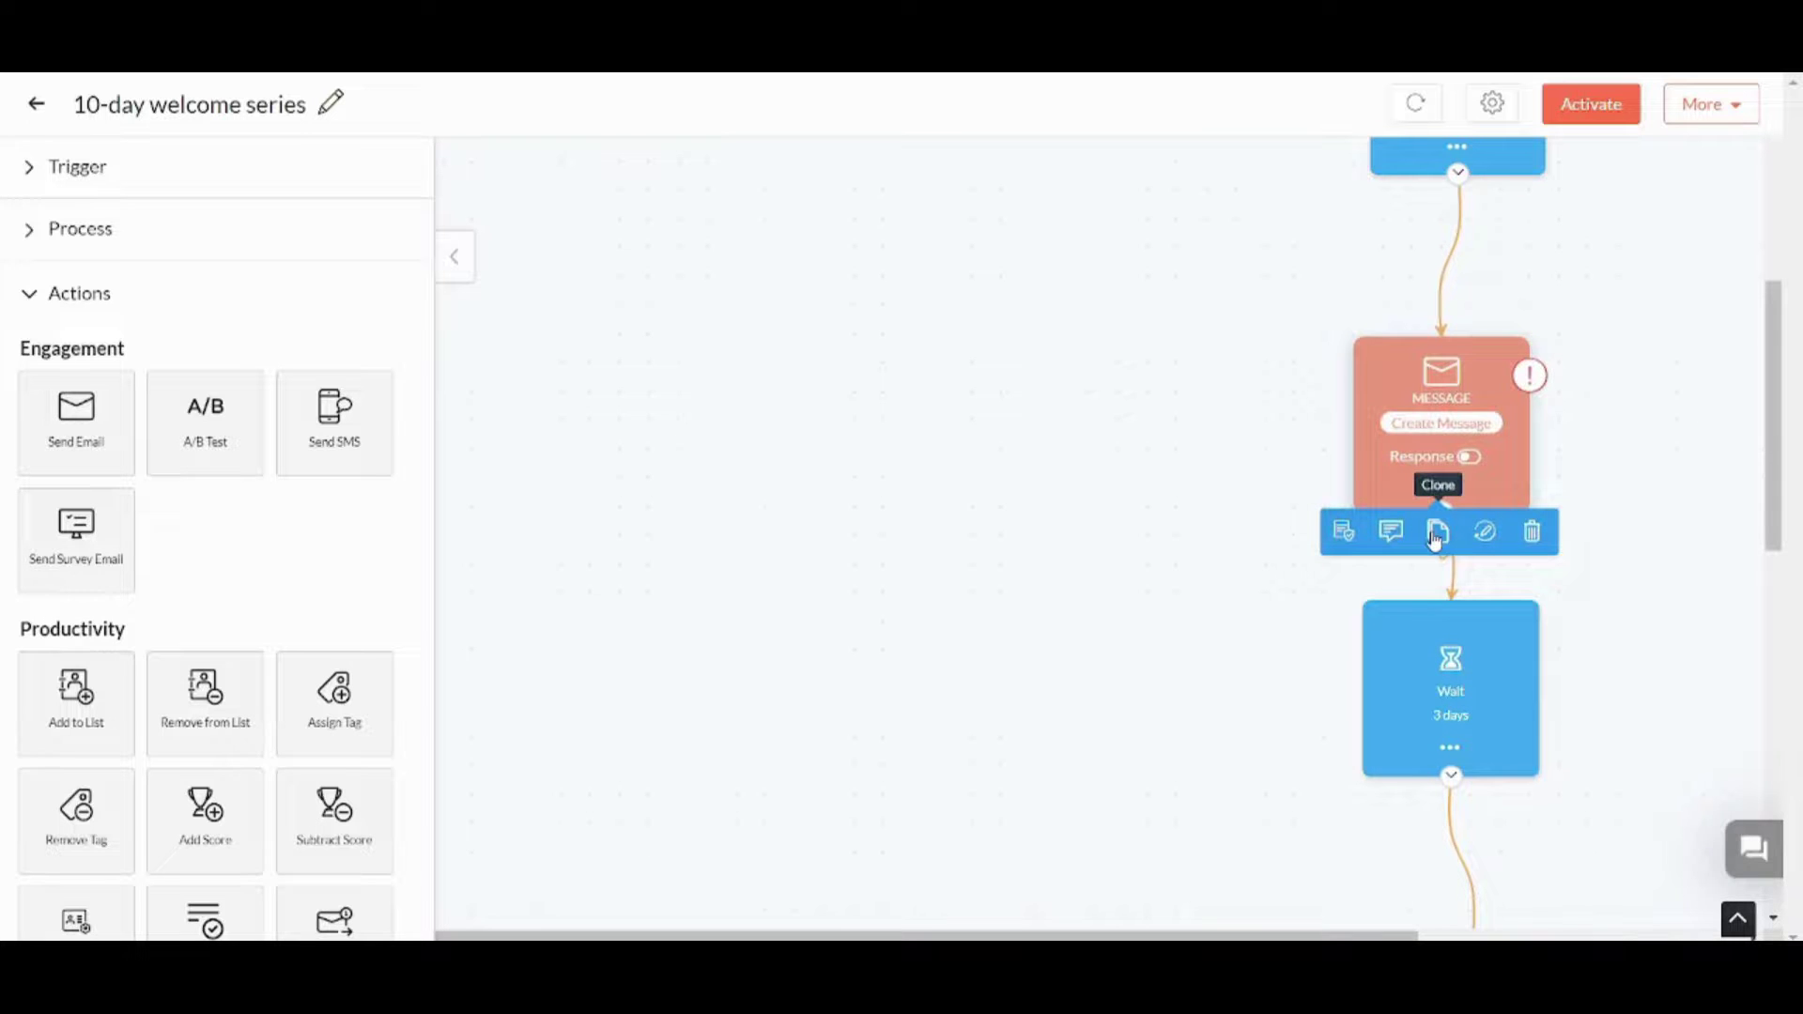
left_click(1485, 533)
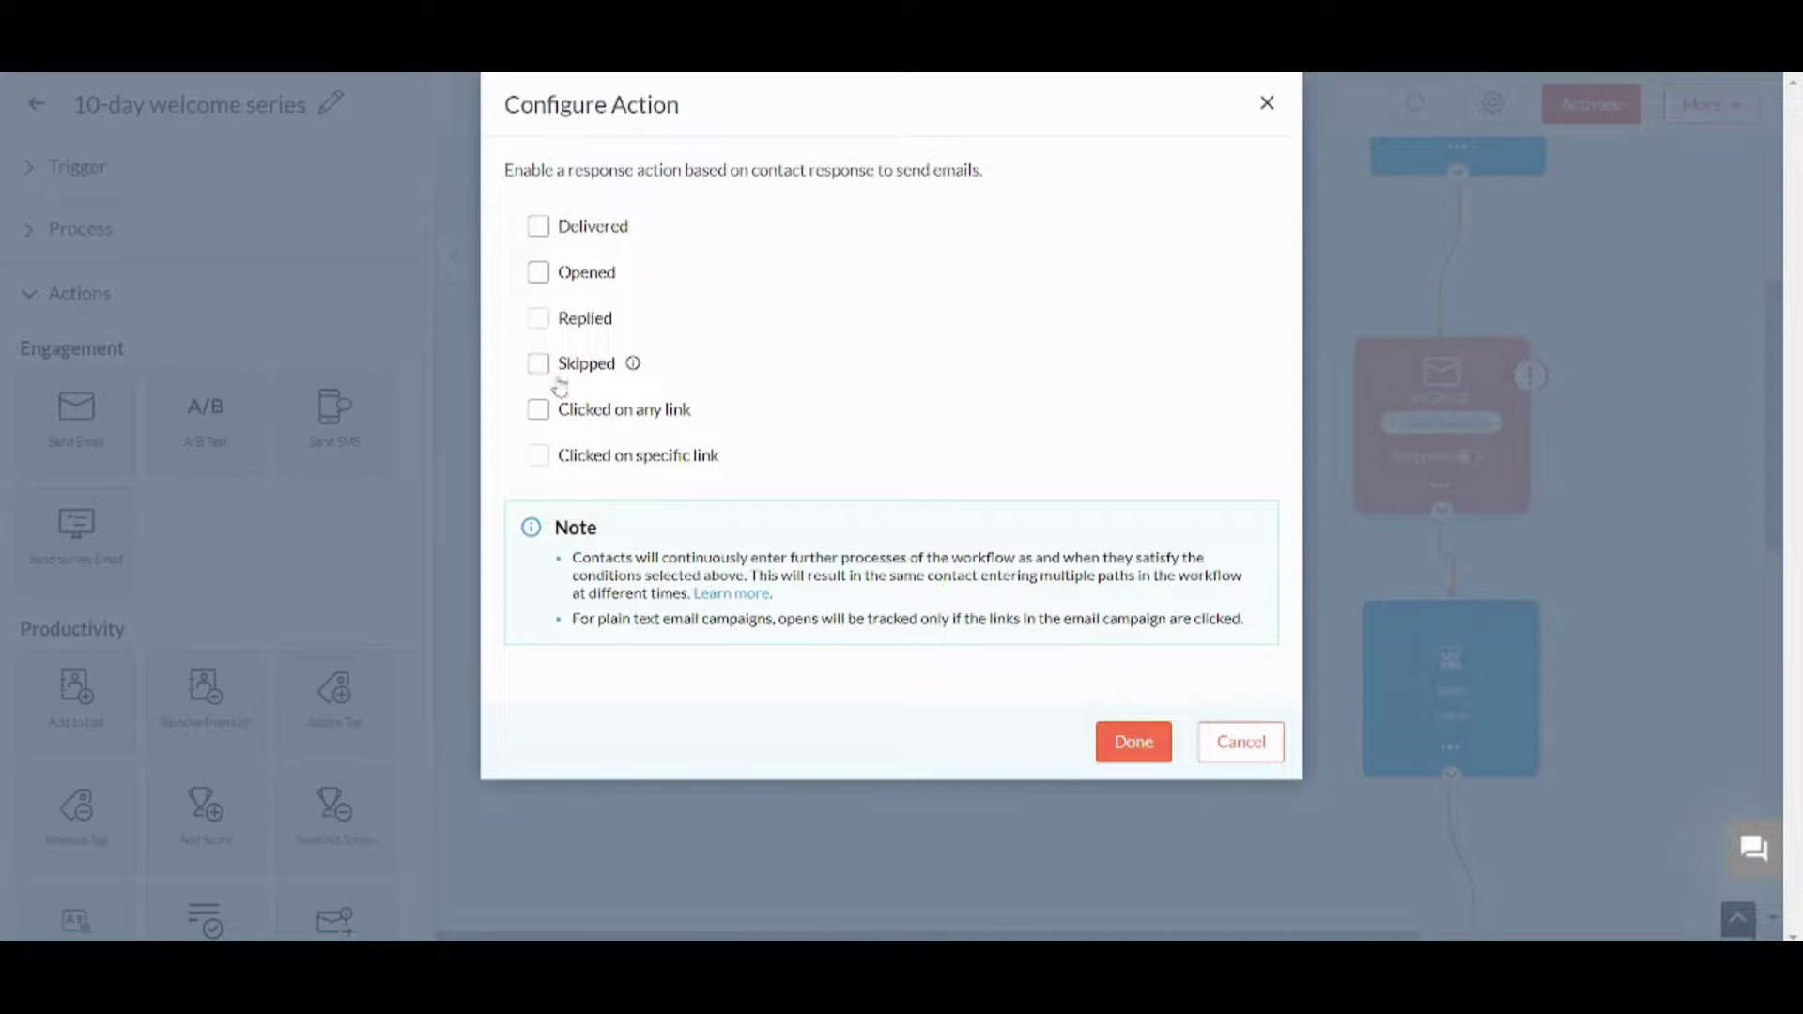
left_click(1134, 742)
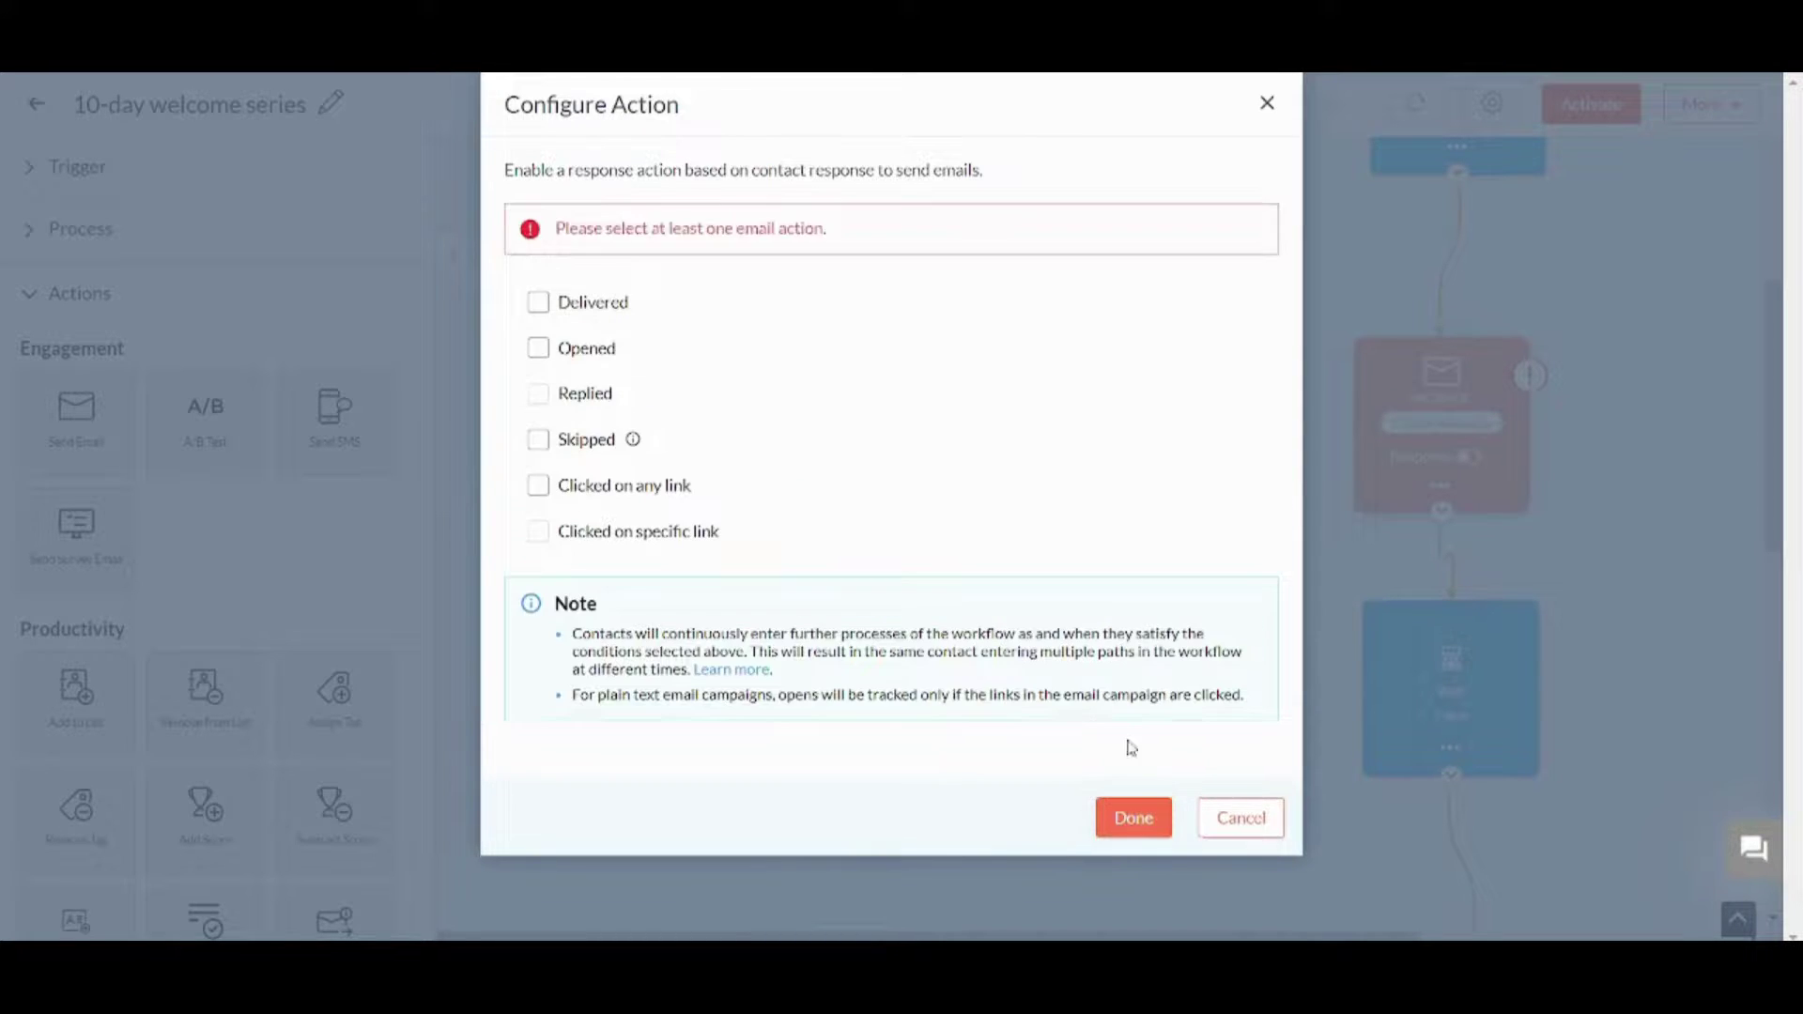
left_click(537, 301)
left_click(1103, 821)
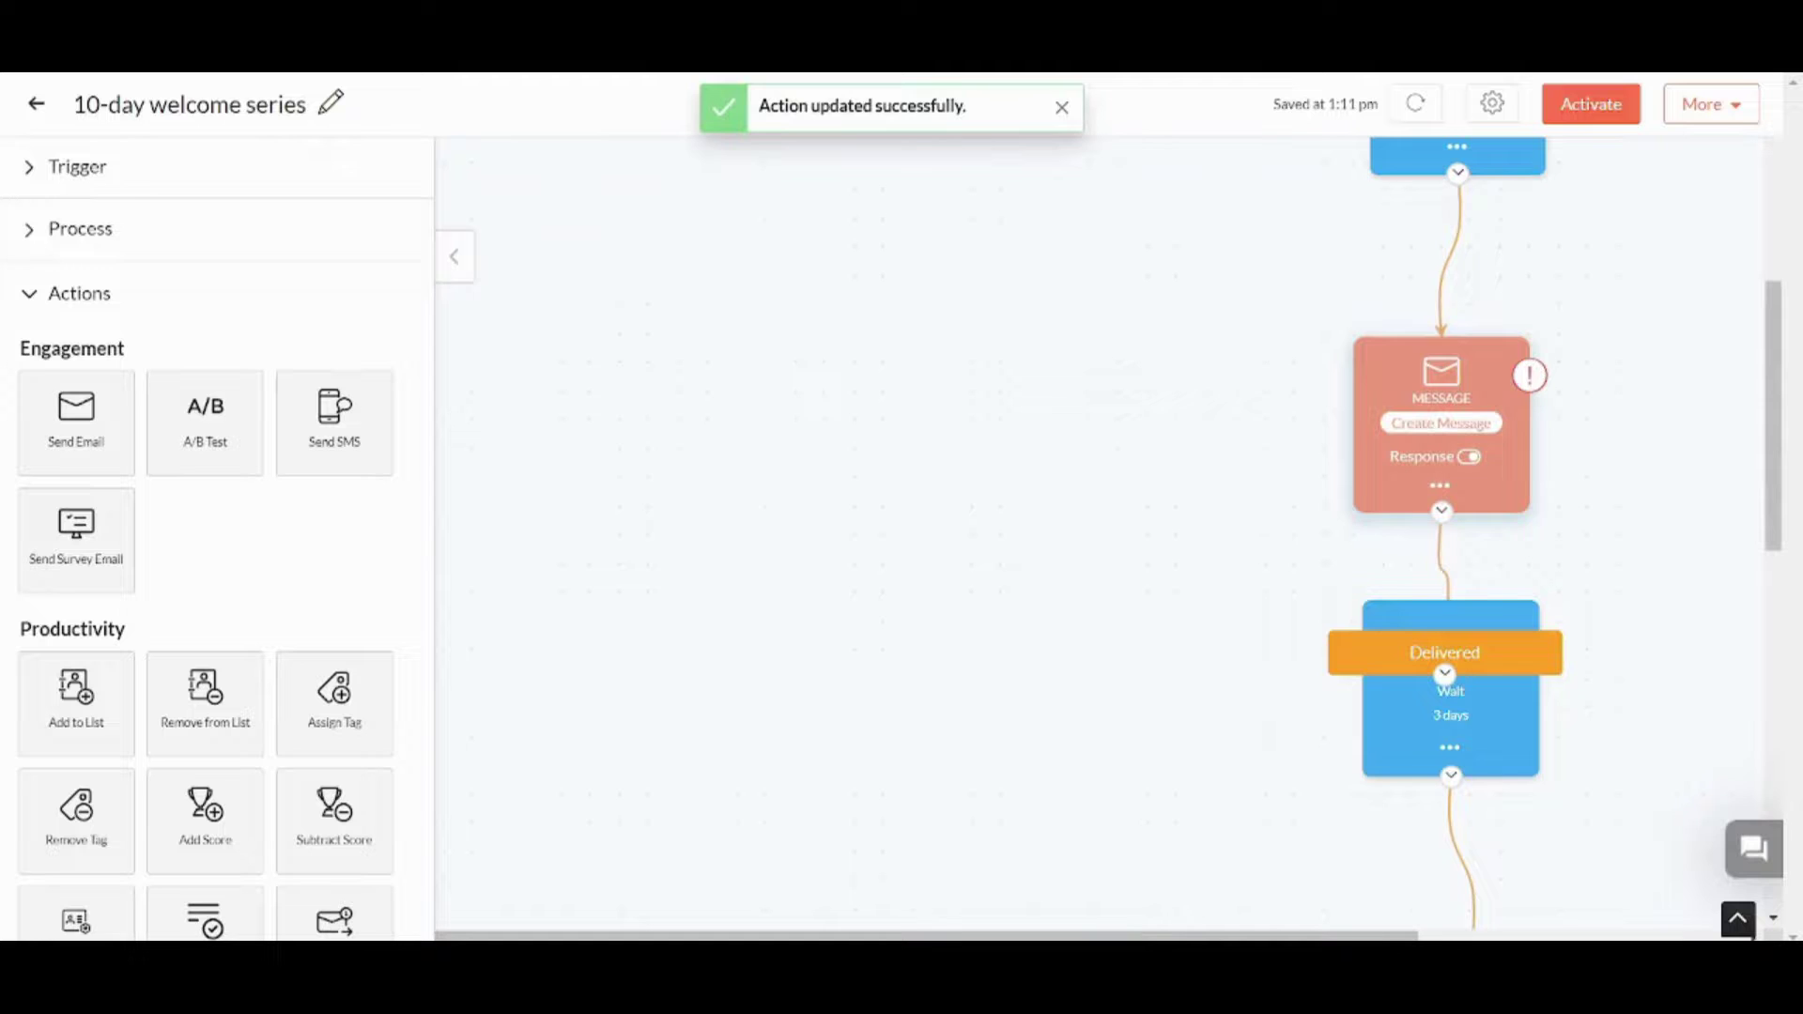
scroll(1447, 451, "up", 2)
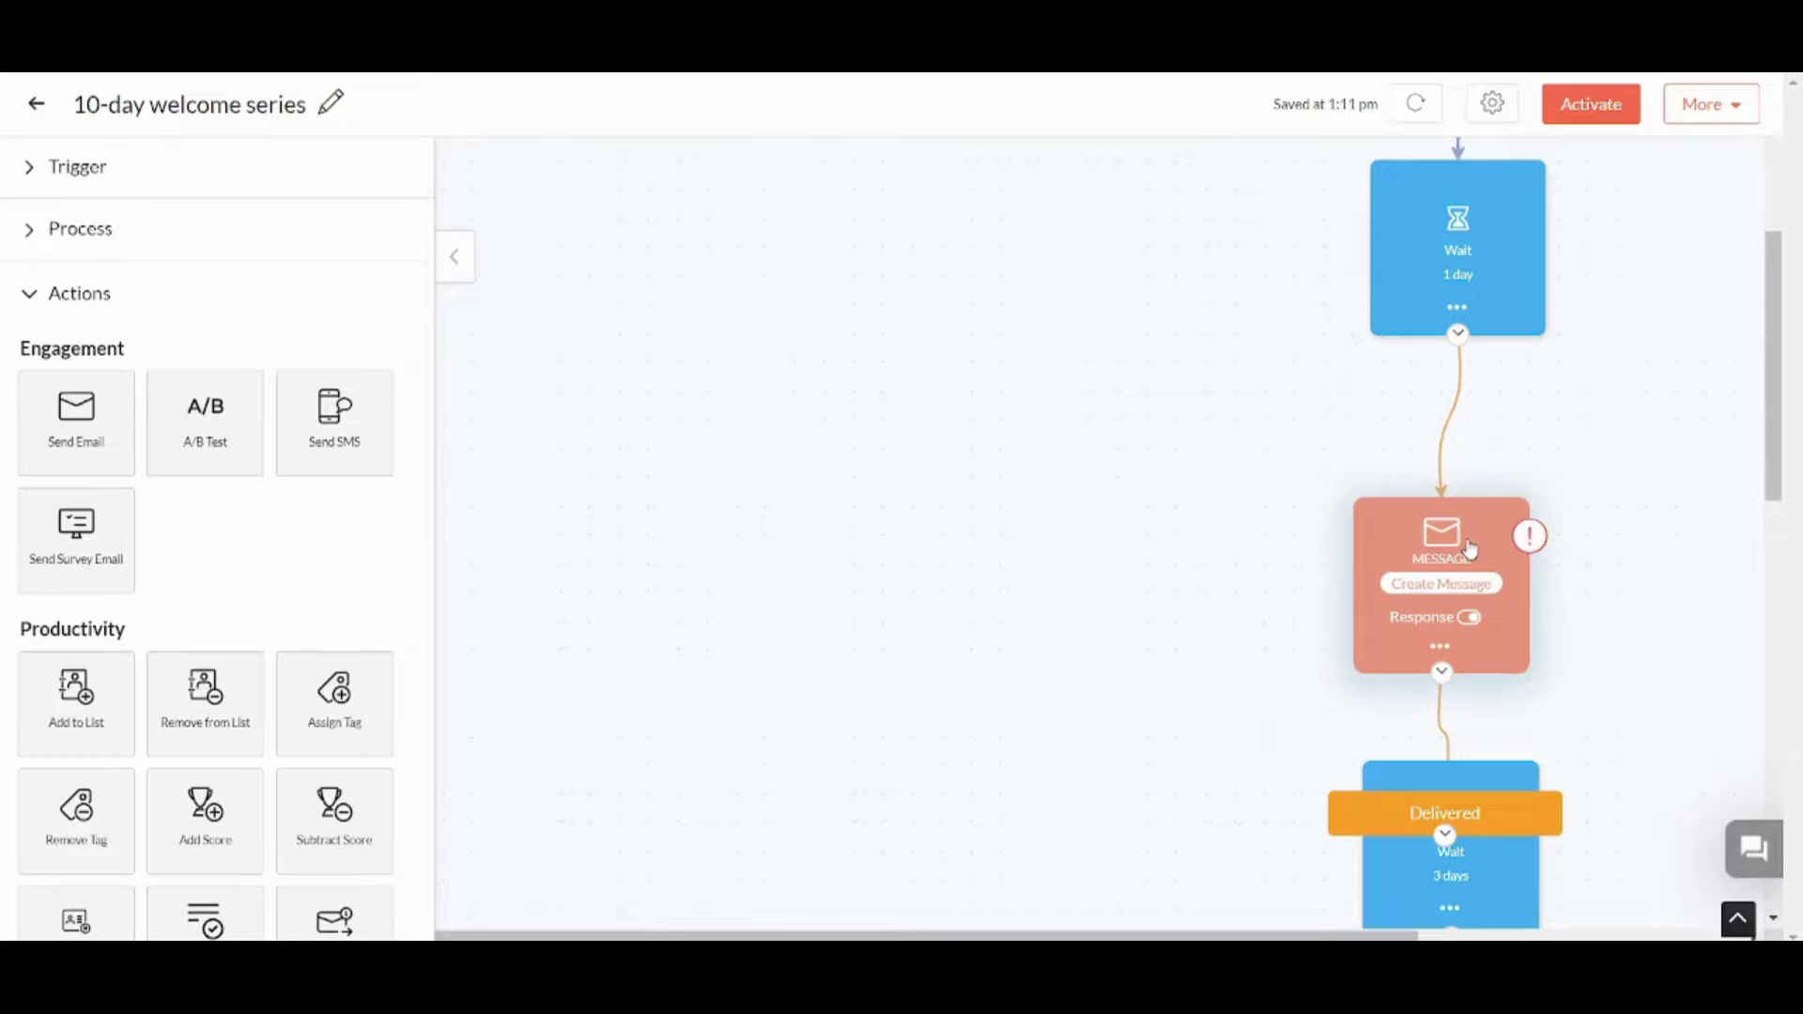
Set the form-submission trigger to fire on any signup form and save it.
scroll(1470, 549, "up", 5)
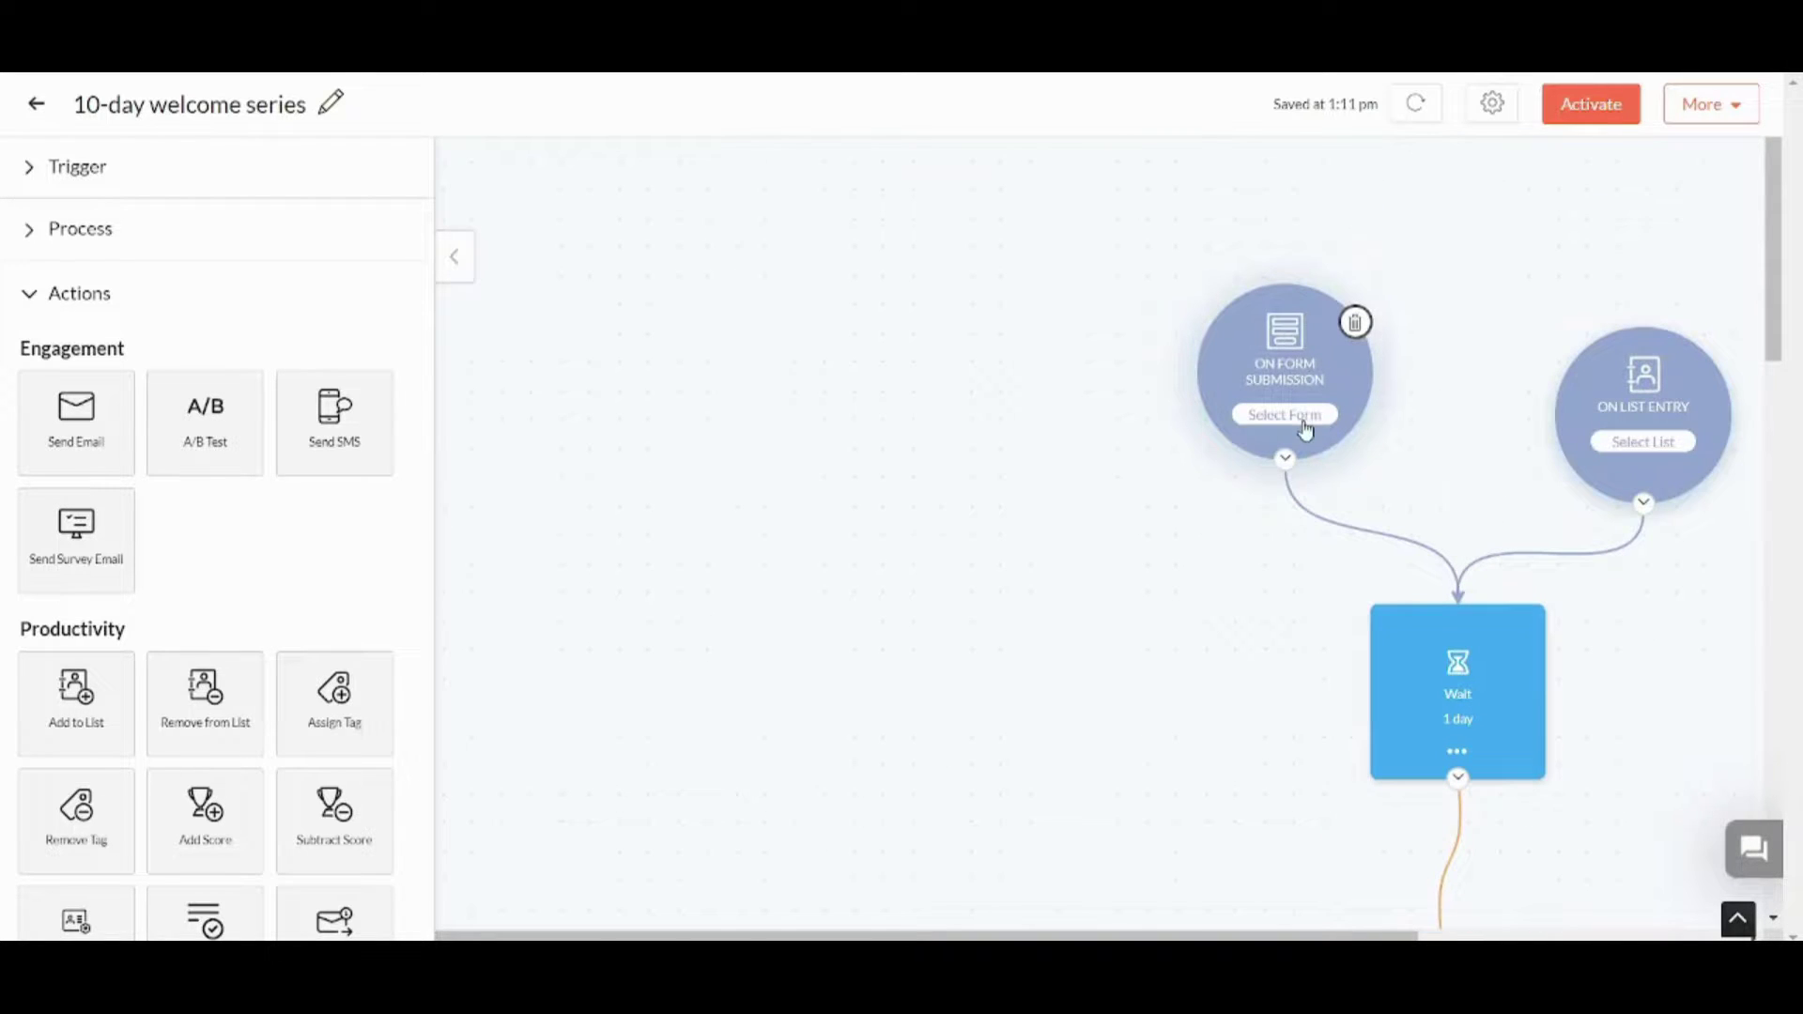
left_click(1303, 421)
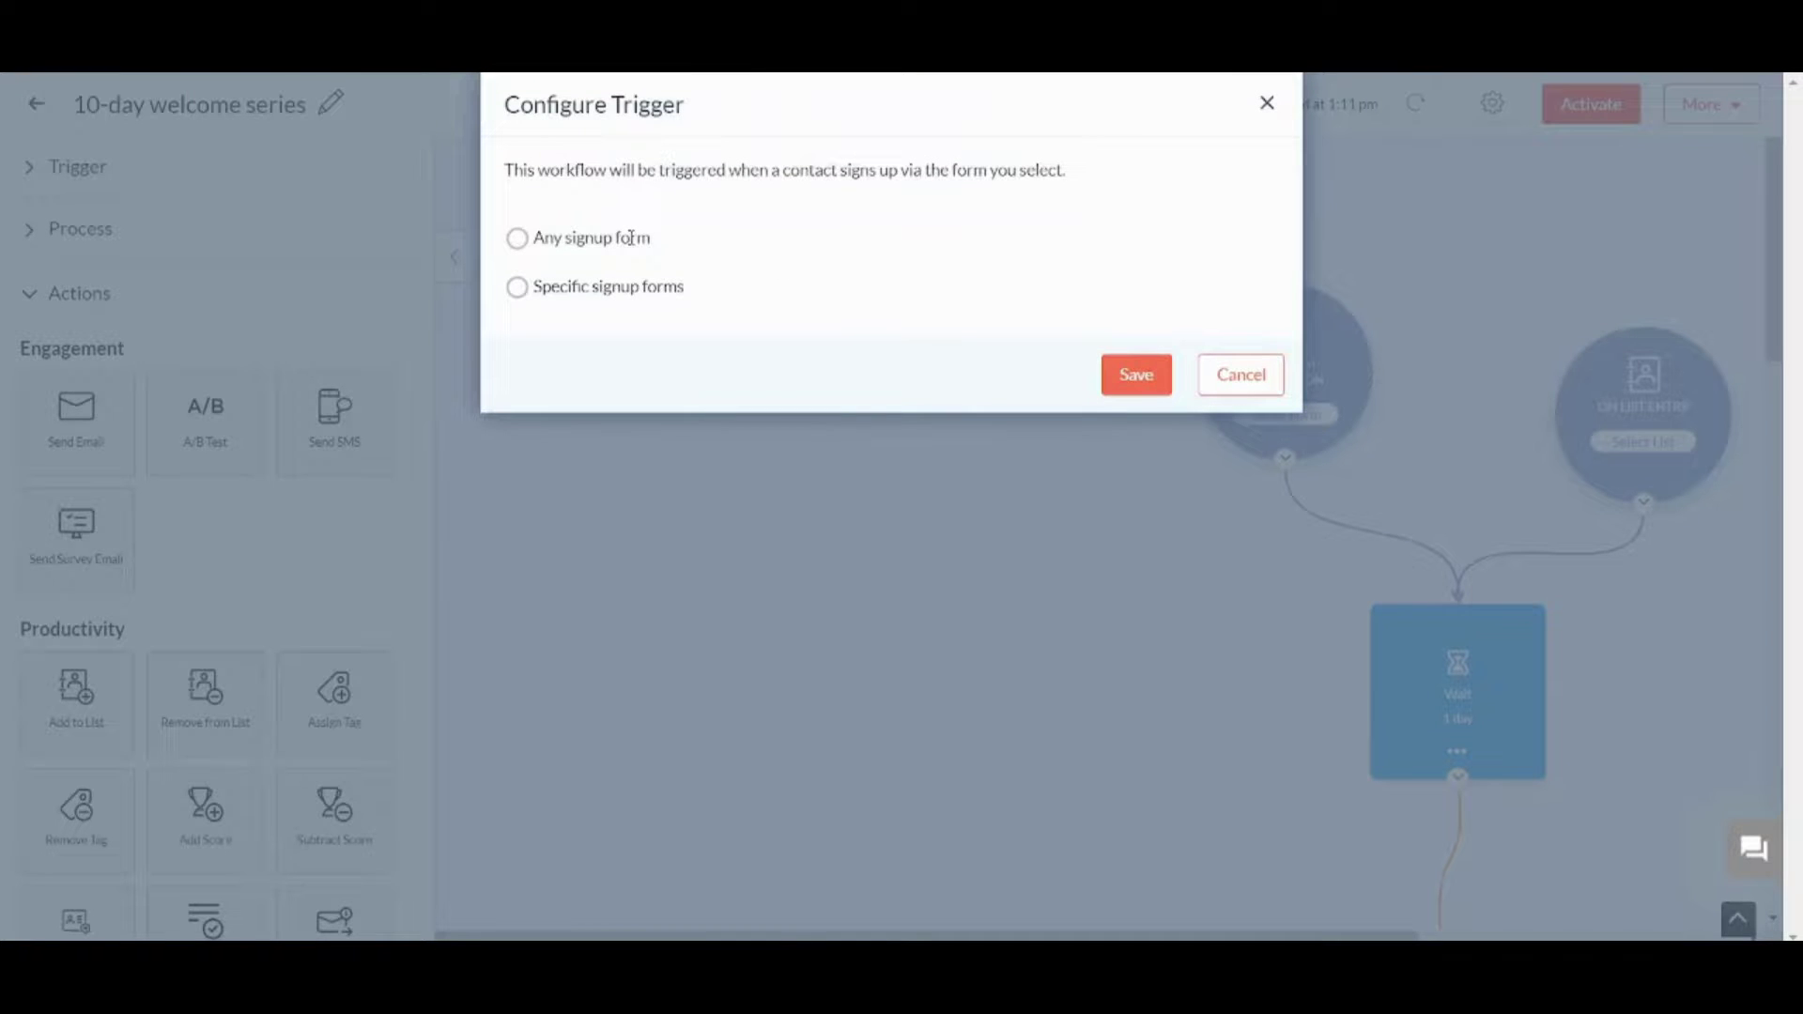
left_click(517, 239)
left_click(1139, 389)
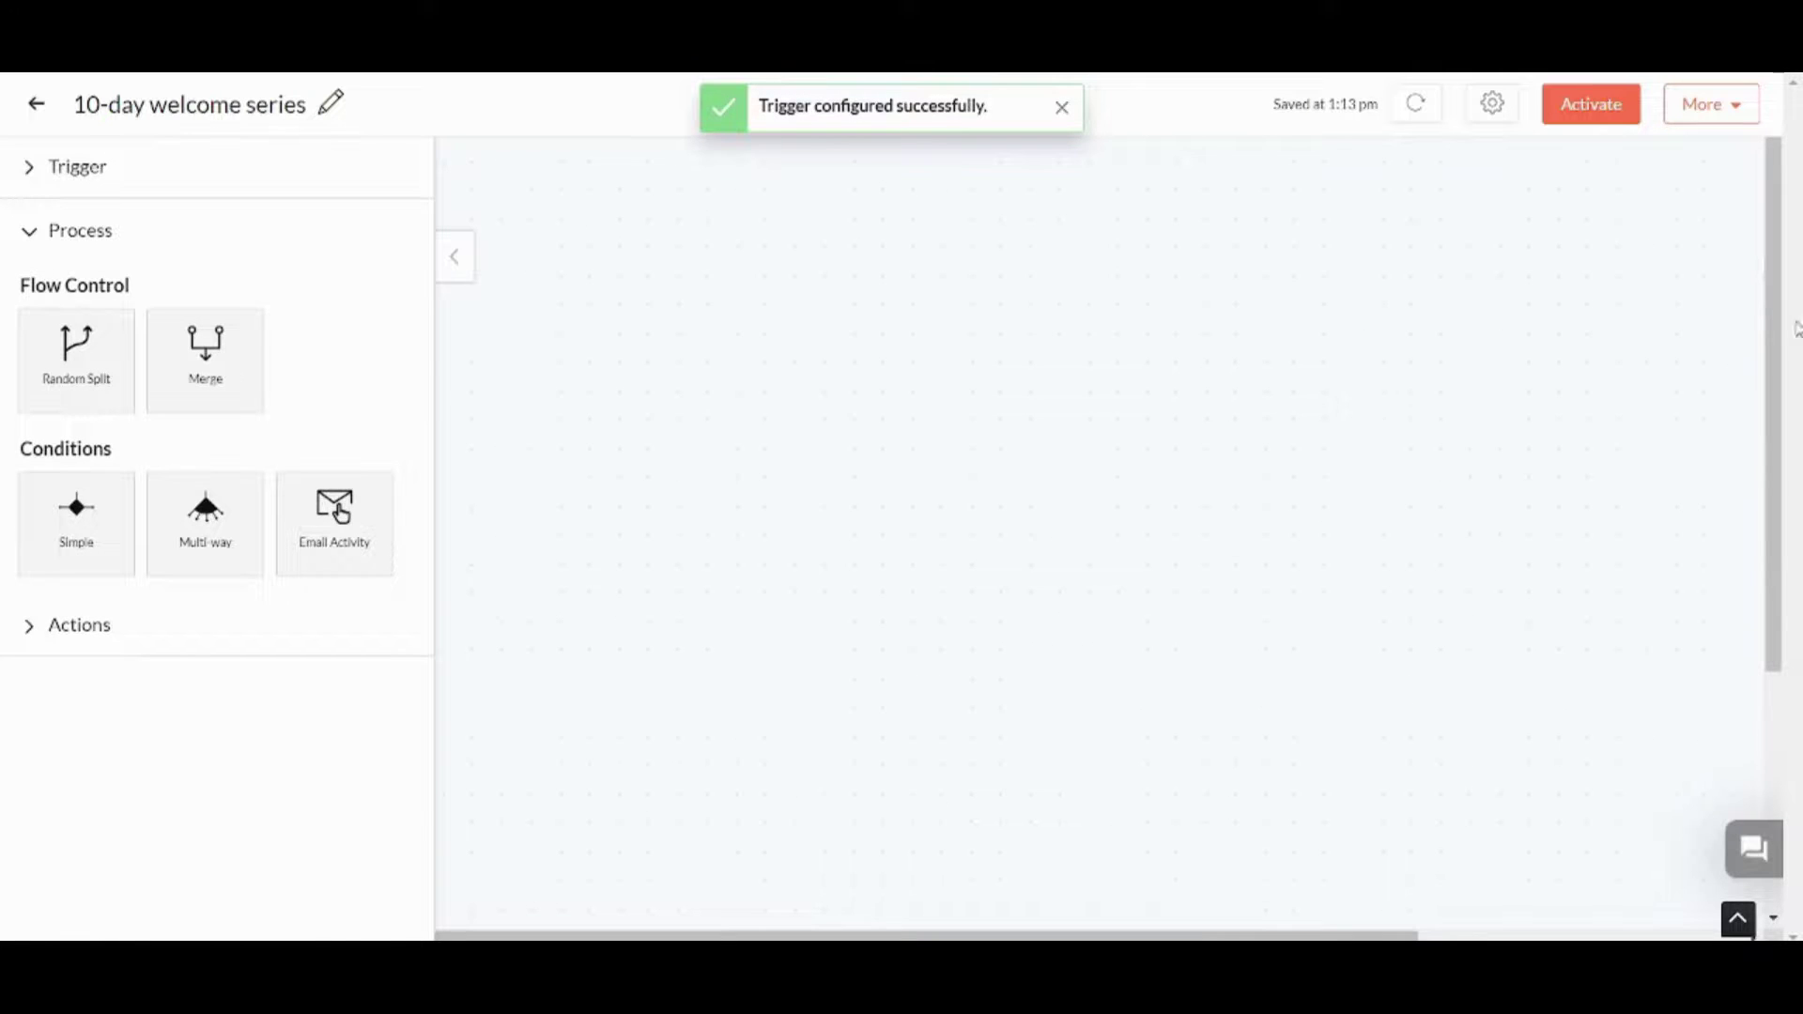
Set the list-entry trigger to the New Subcribers mailing list and save it.
left_click_drag(1770, 303, 1790, 498)
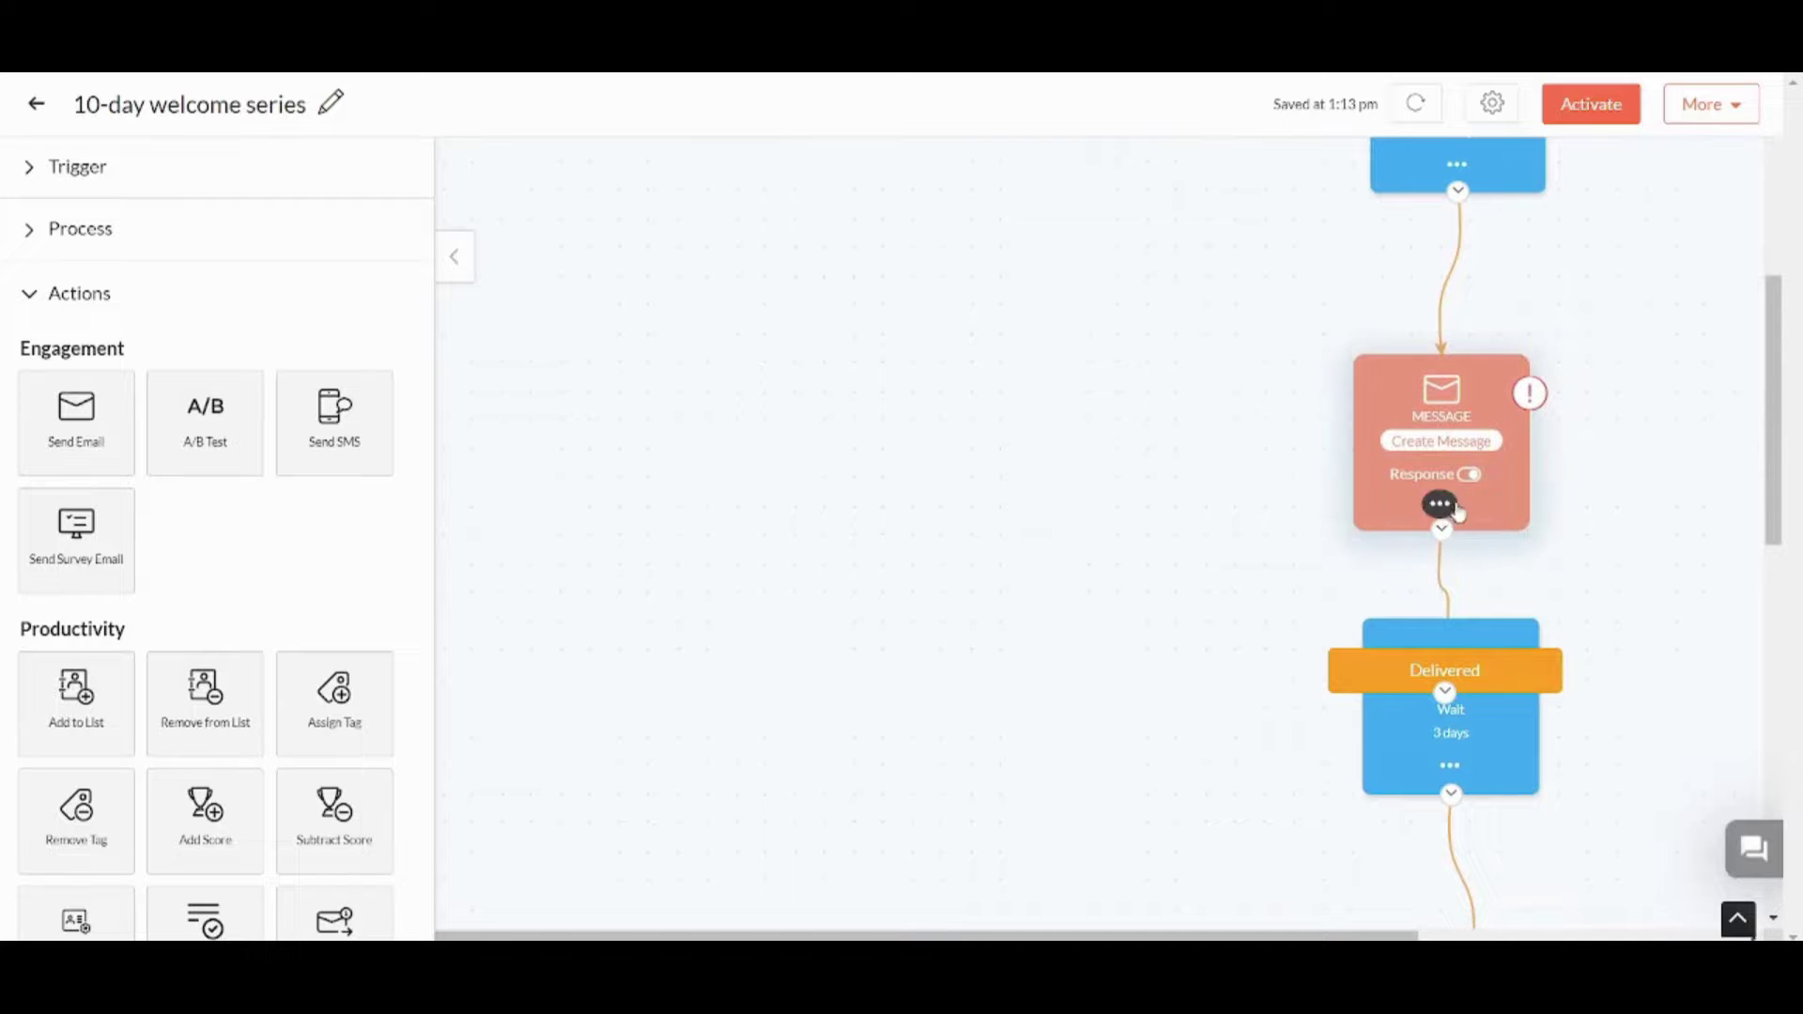
double_click(1439, 440)
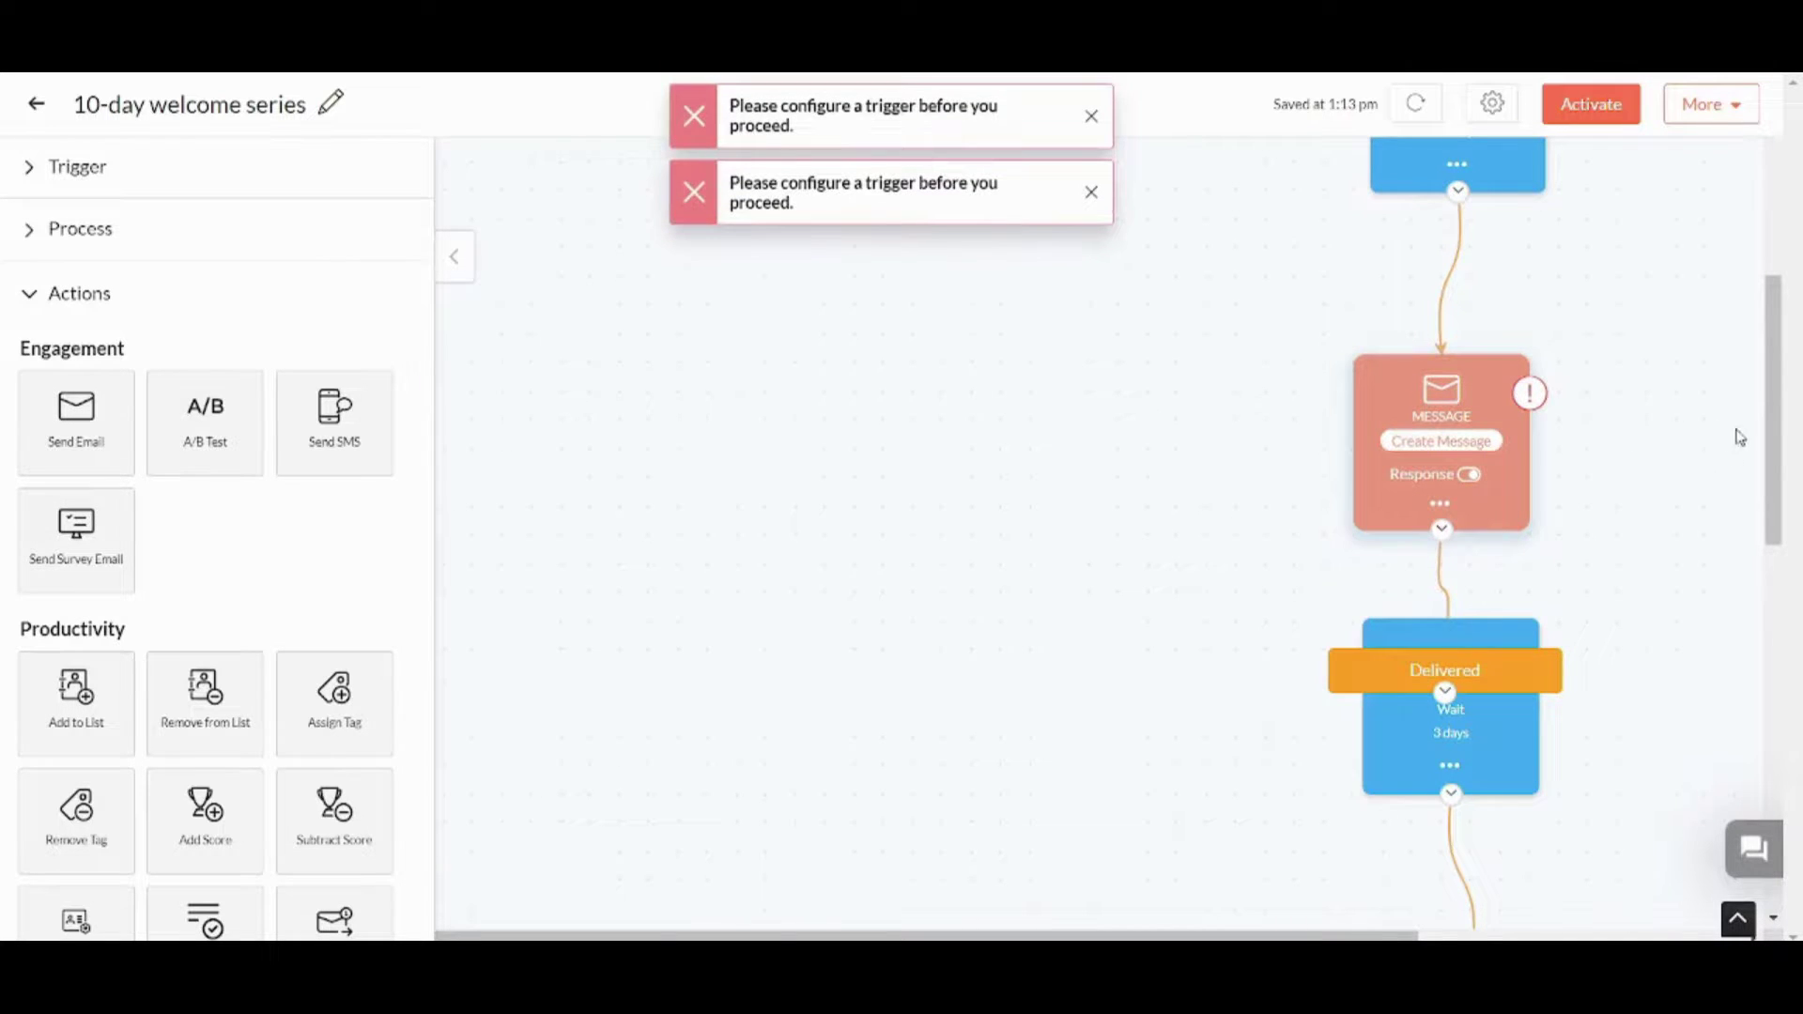
left_click_drag(1775, 460, 1735, 286)
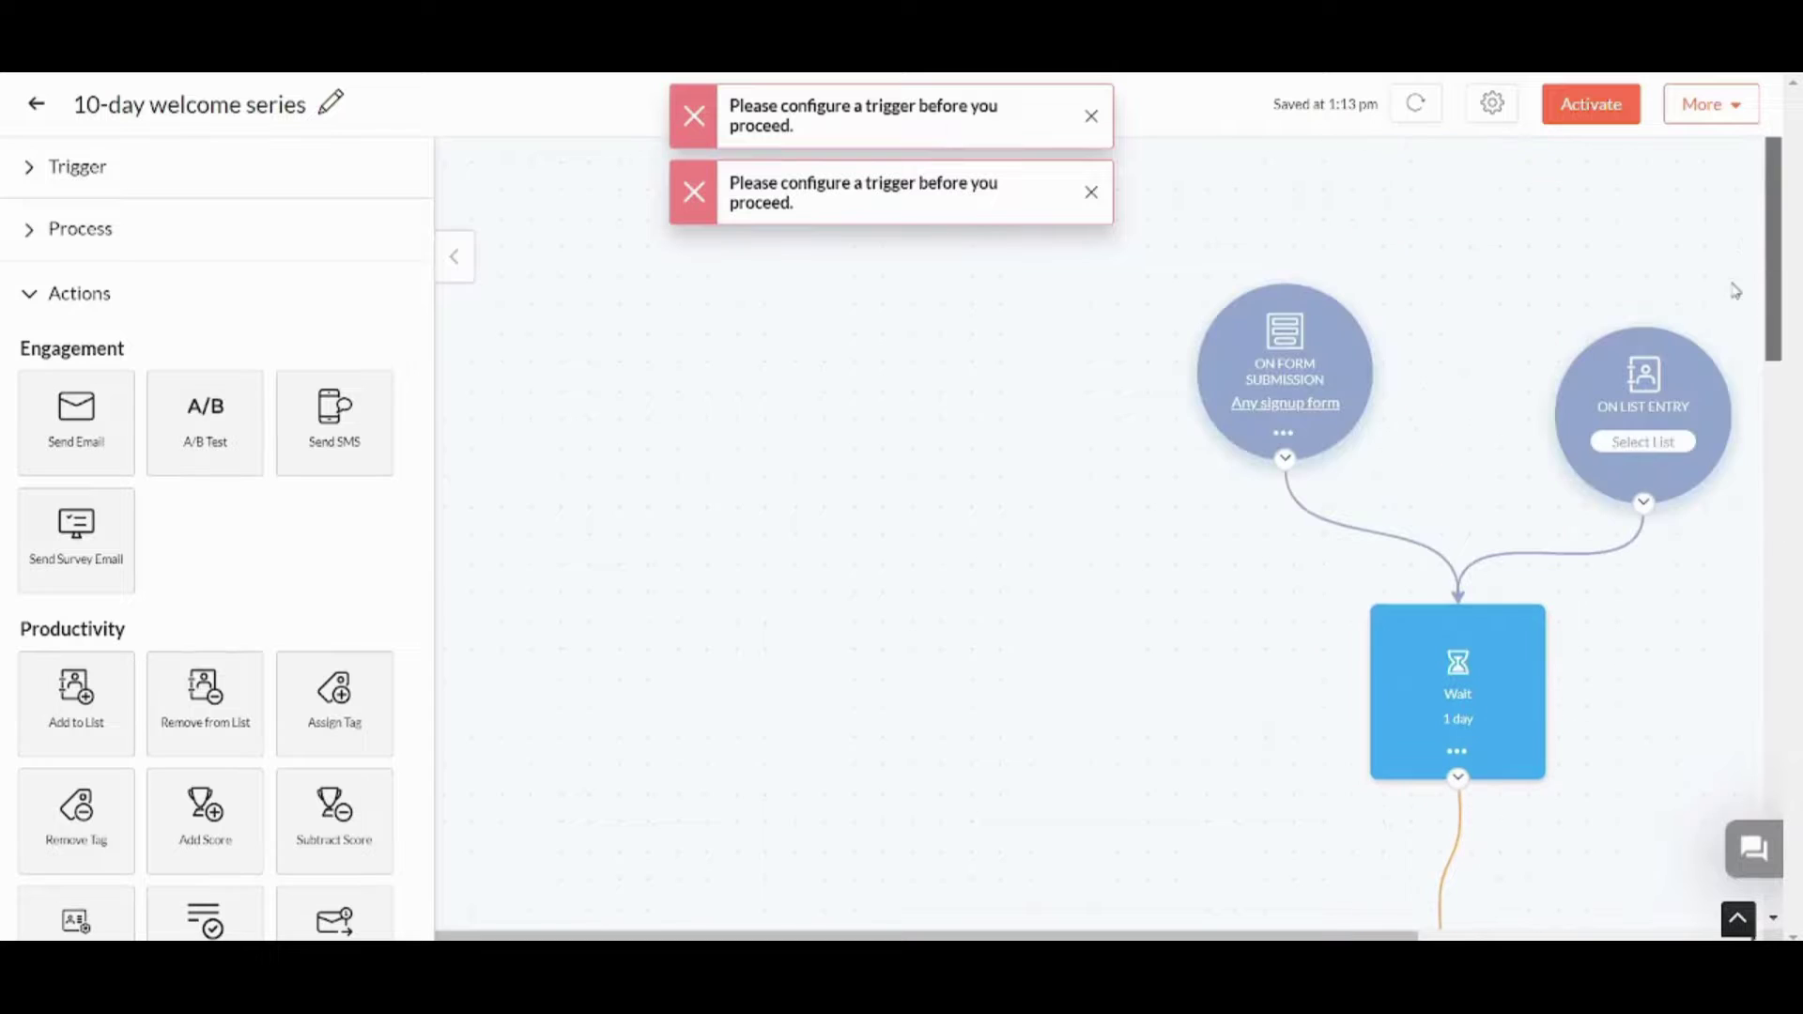
left_click(1668, 450)
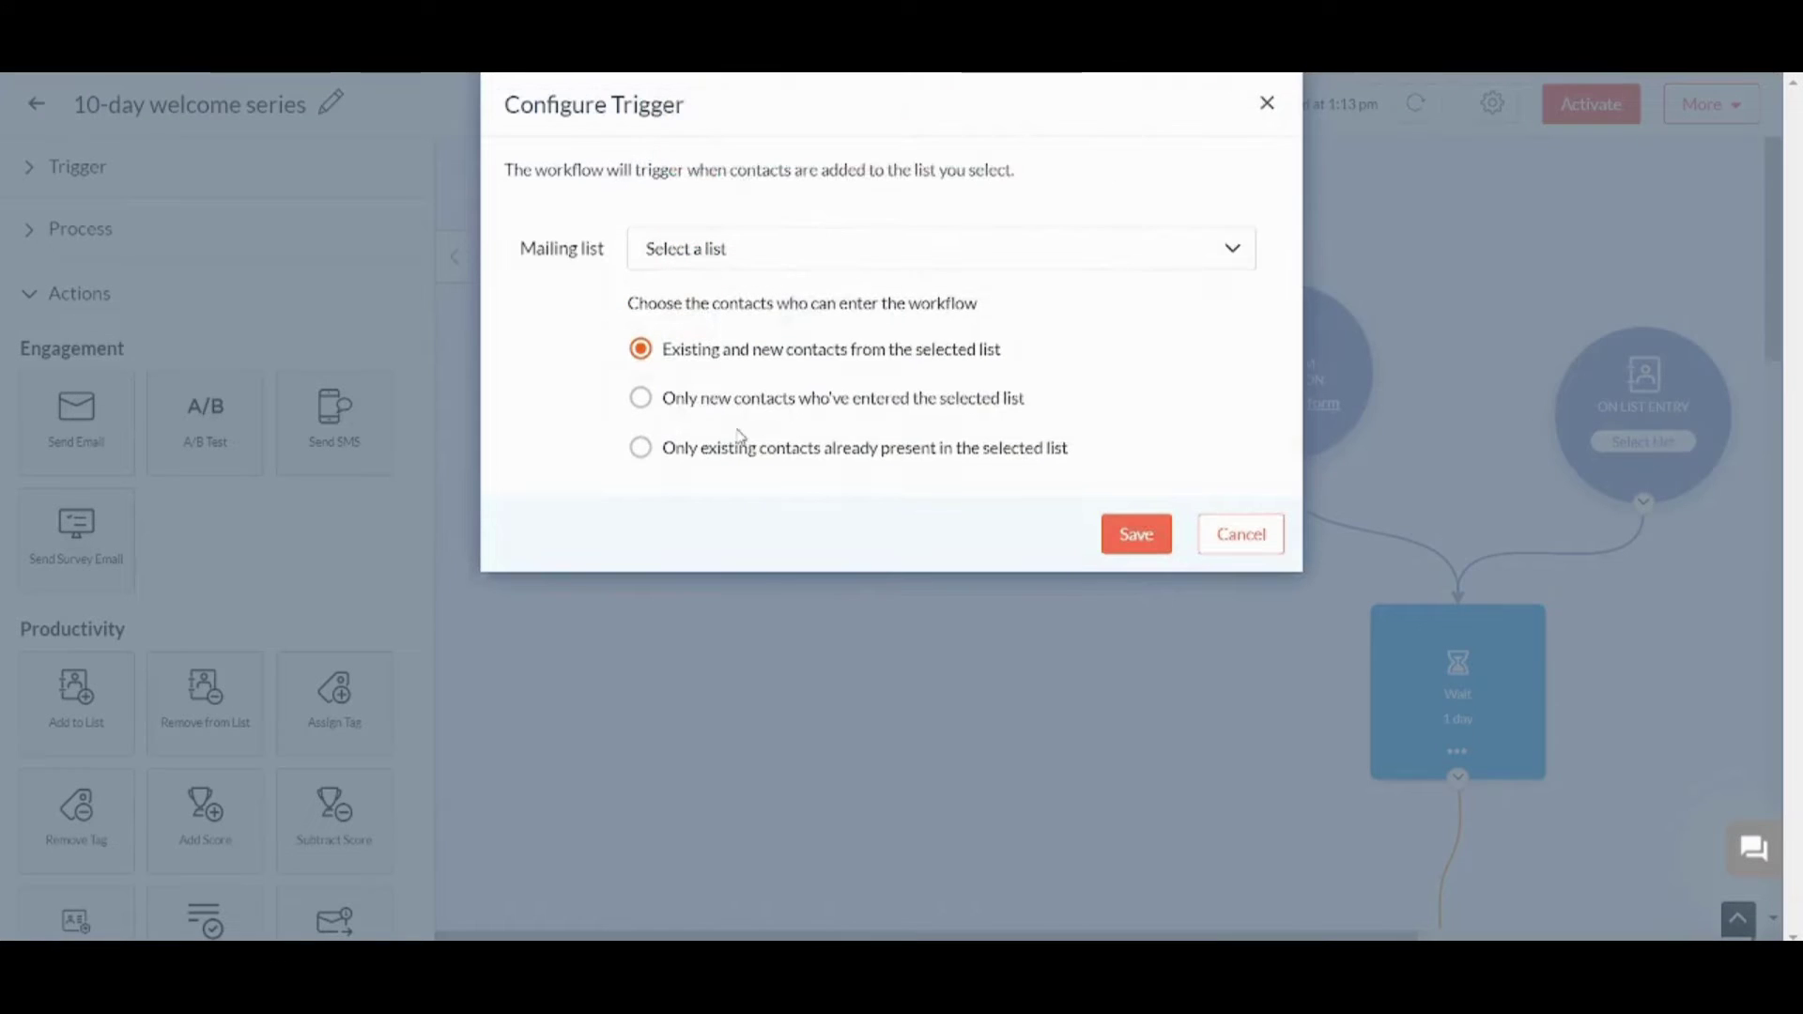
left_click(1123, 533)
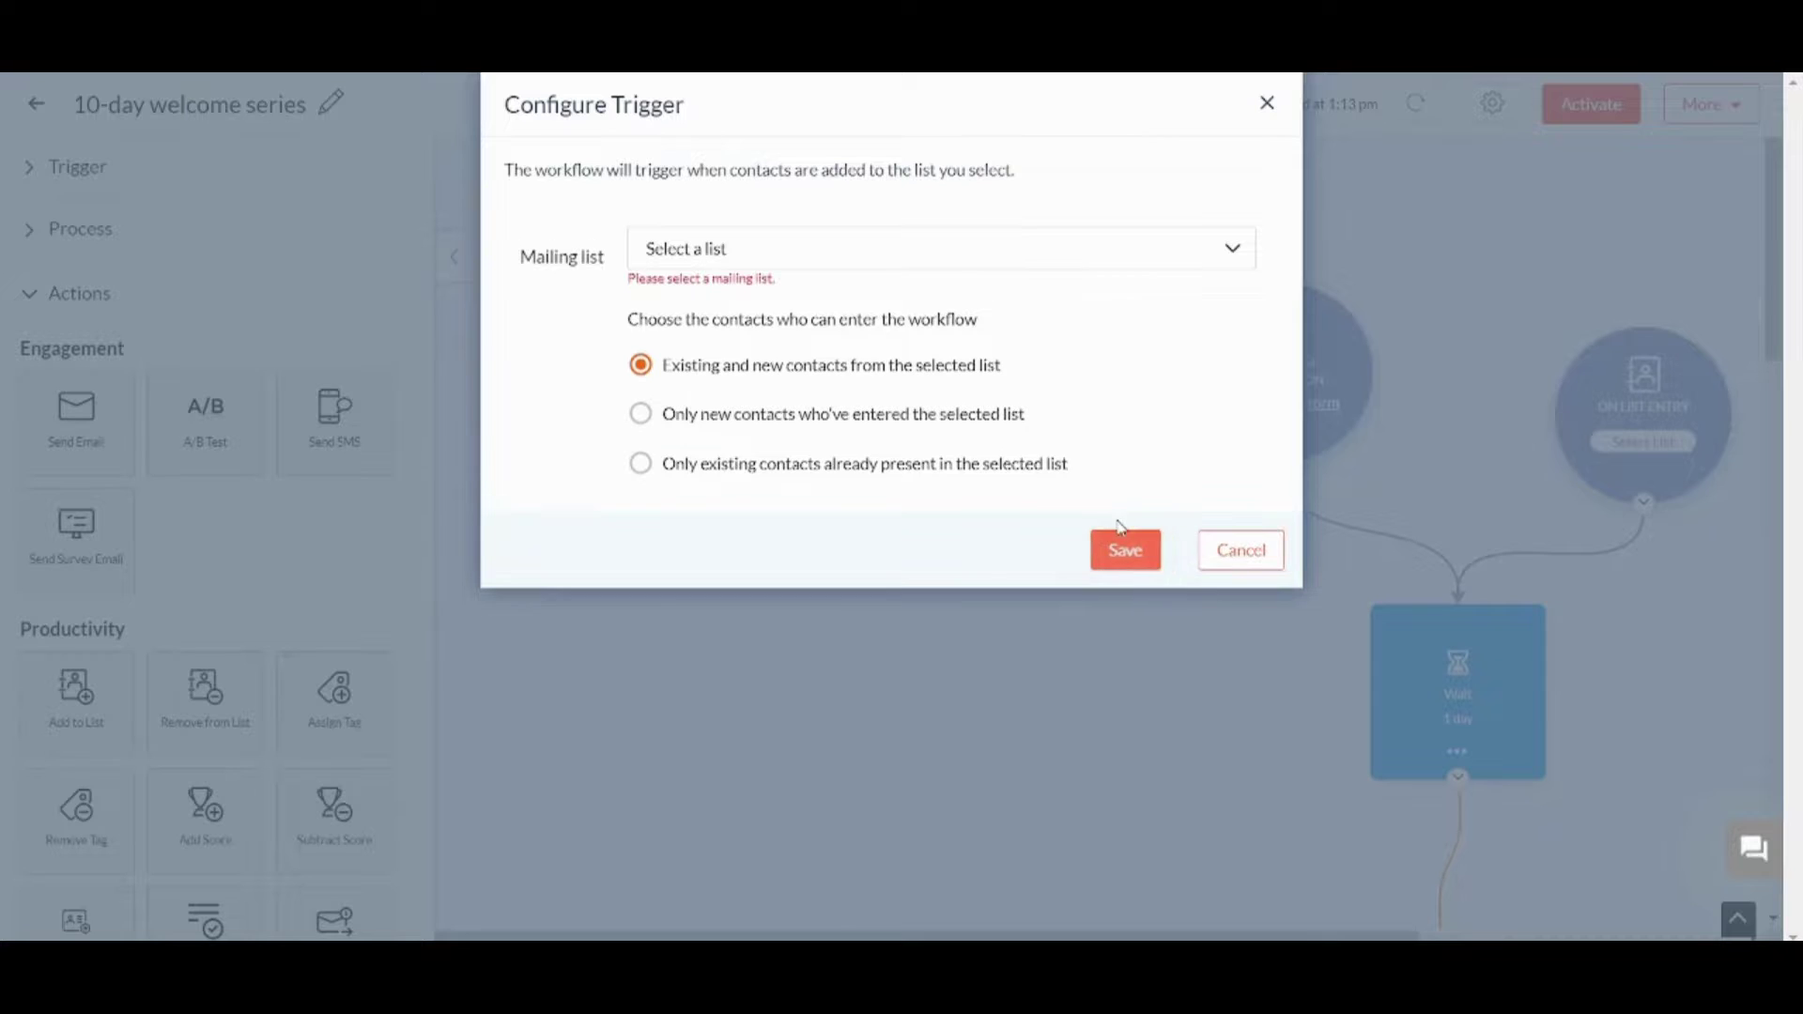
left_click(795, 255)
left_click(744, 373)
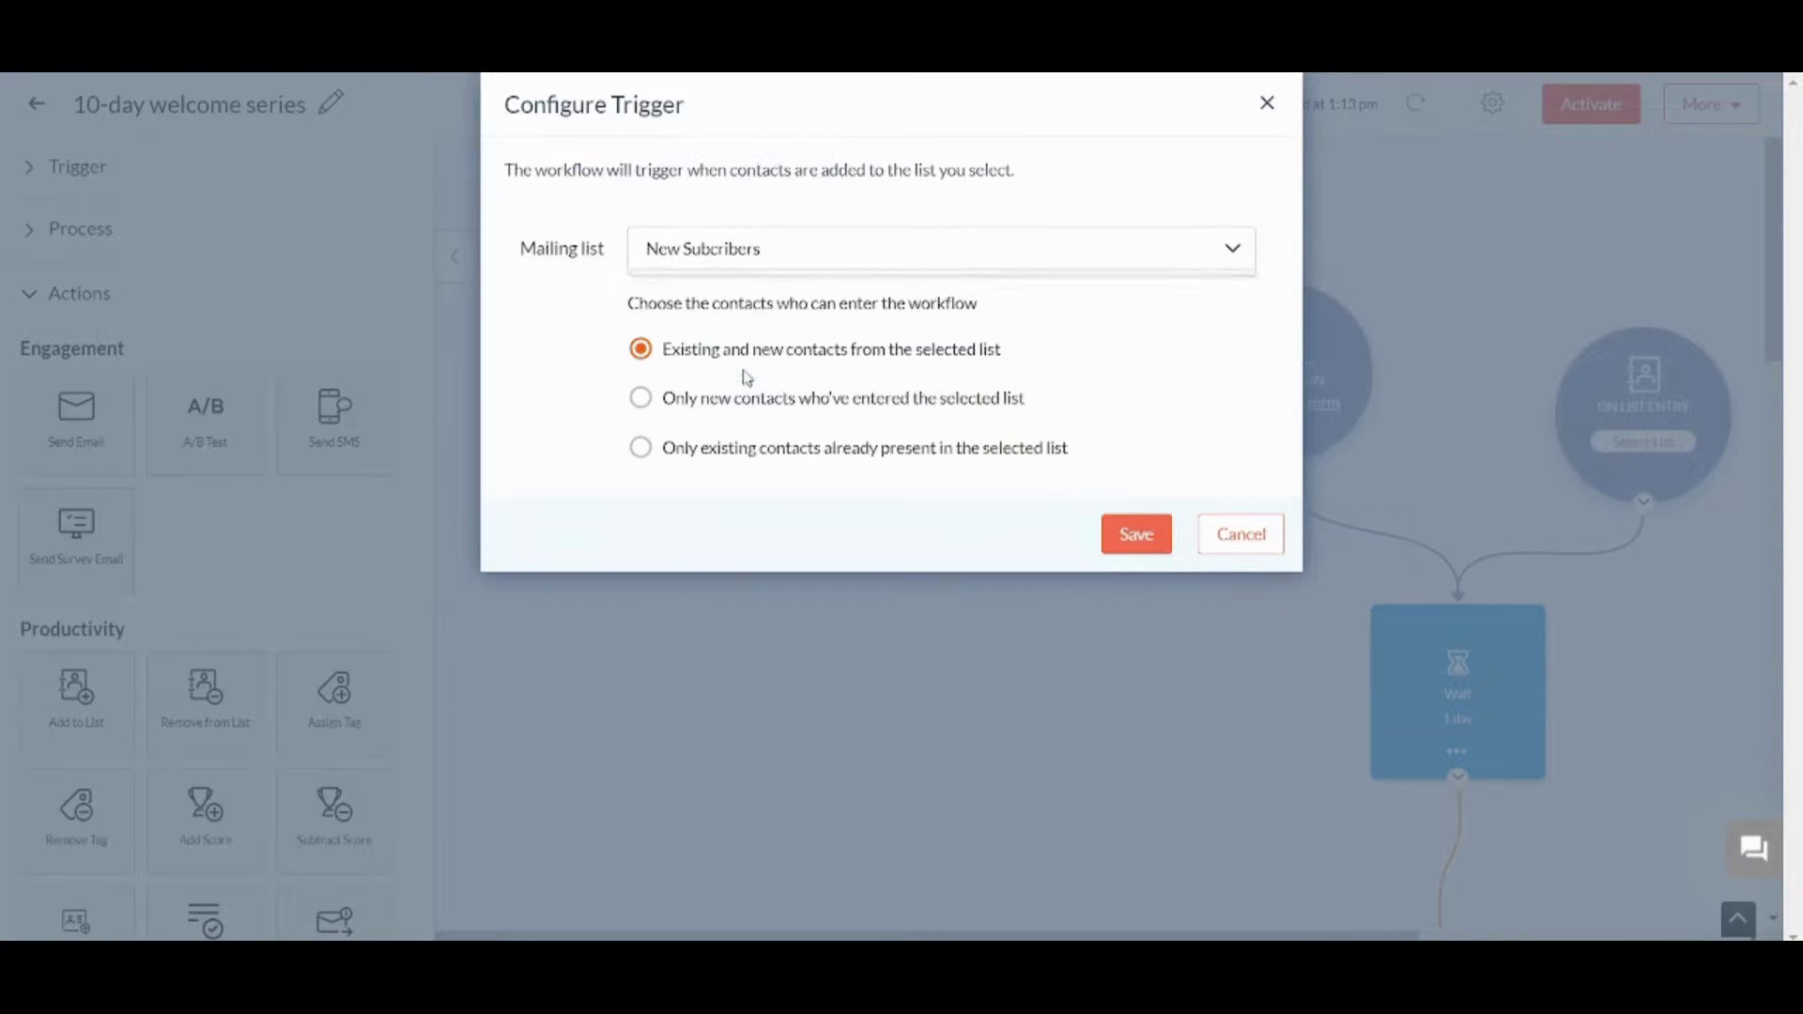
left_click(1137, 535)
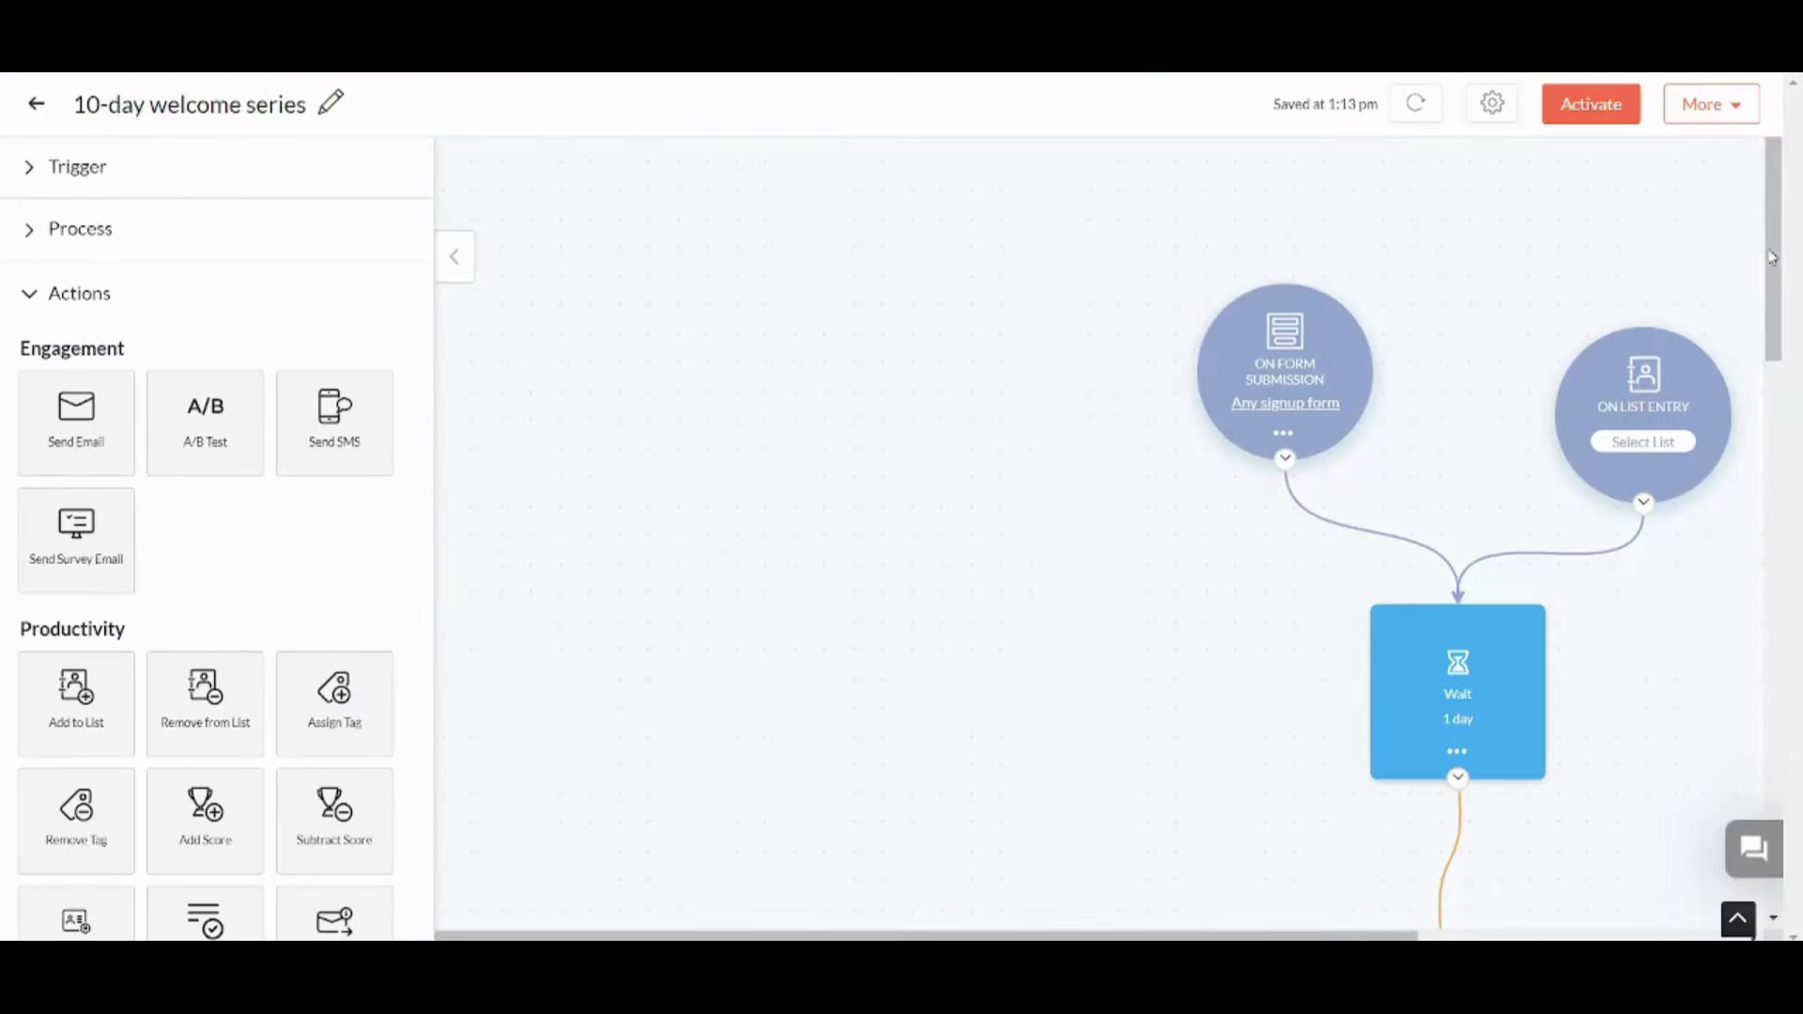
left_click_drag(1778, 310, 1788, 451)
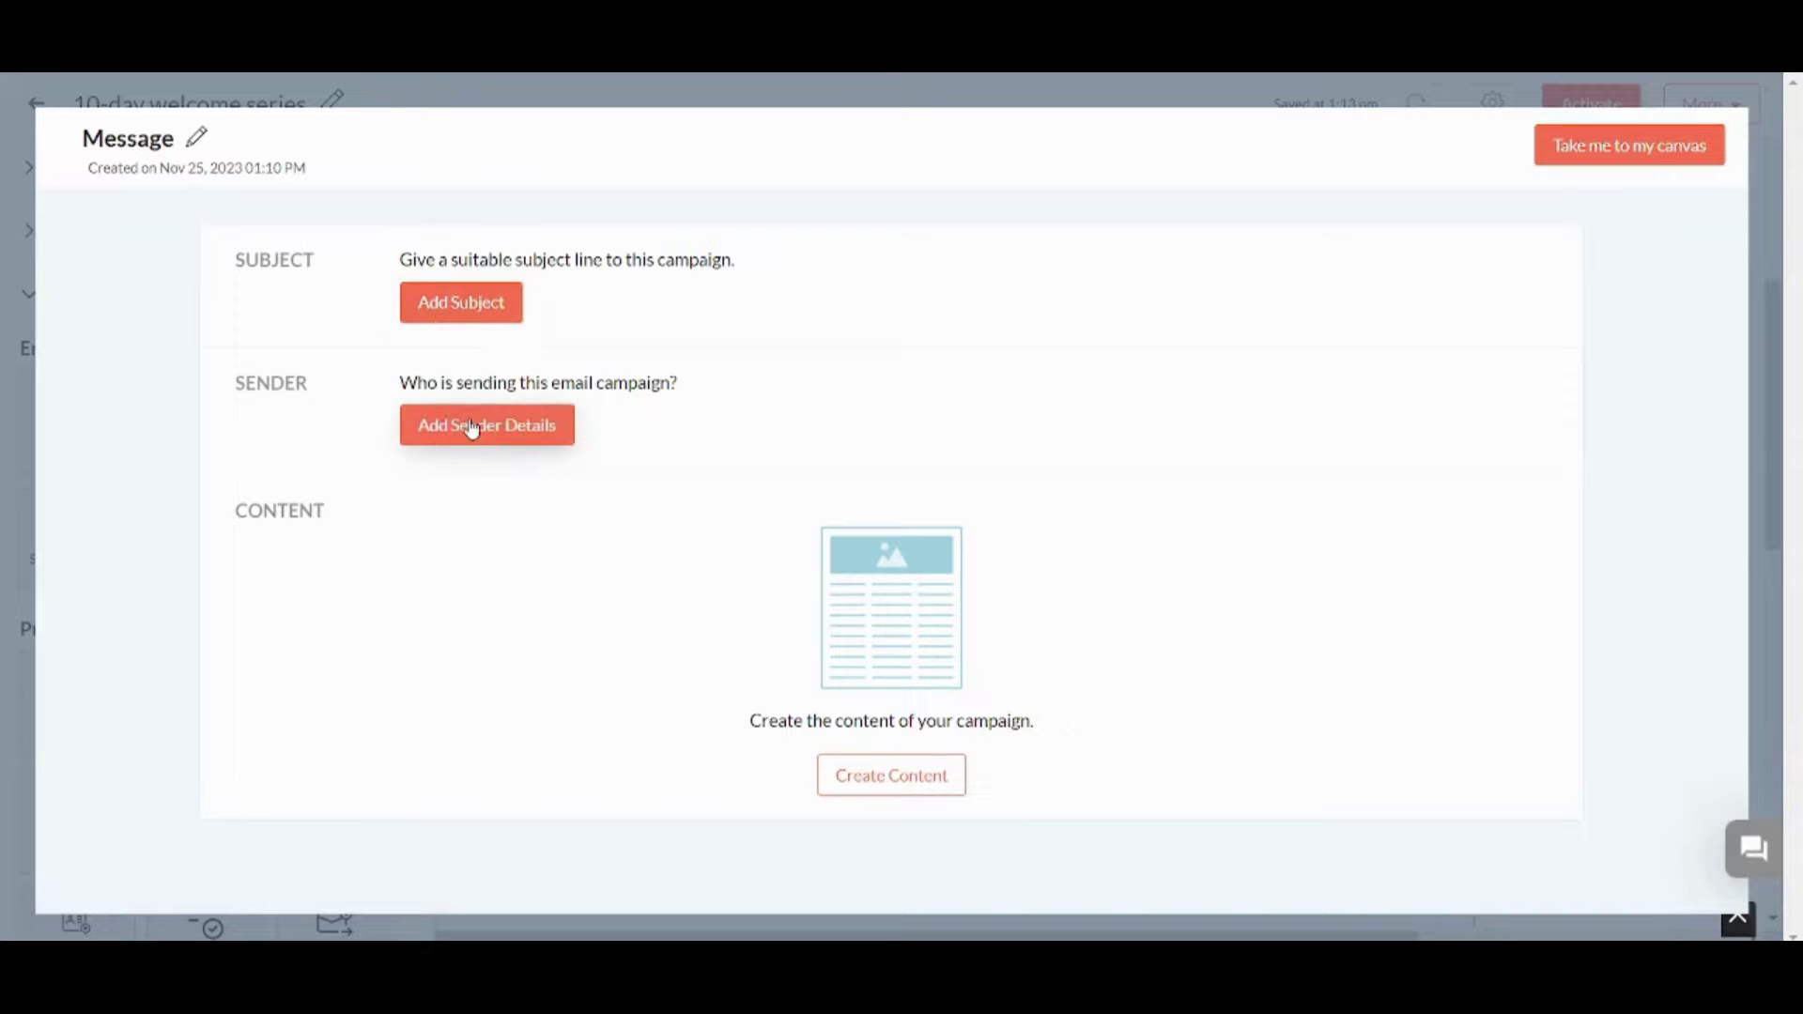
Preview the Pre-designed Templates for the first email's content, then return to the workflow canvas.
left_click(892, 779)
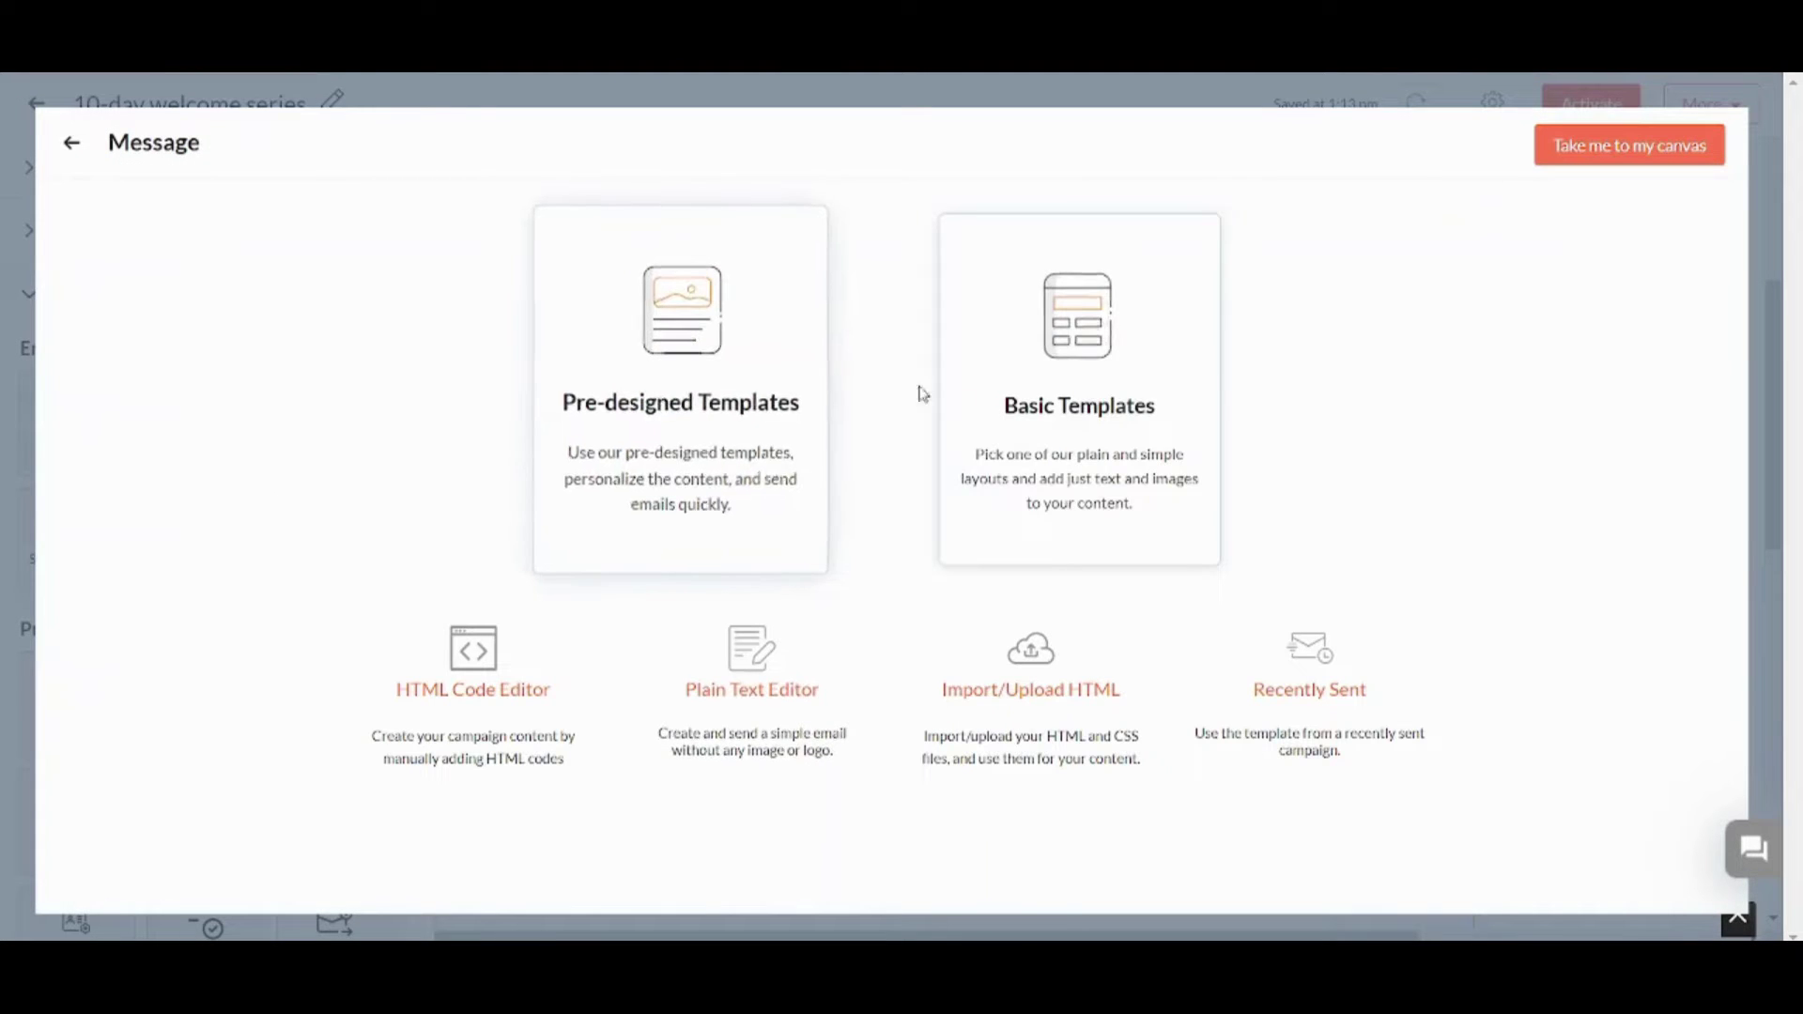
left_click(742, 355)
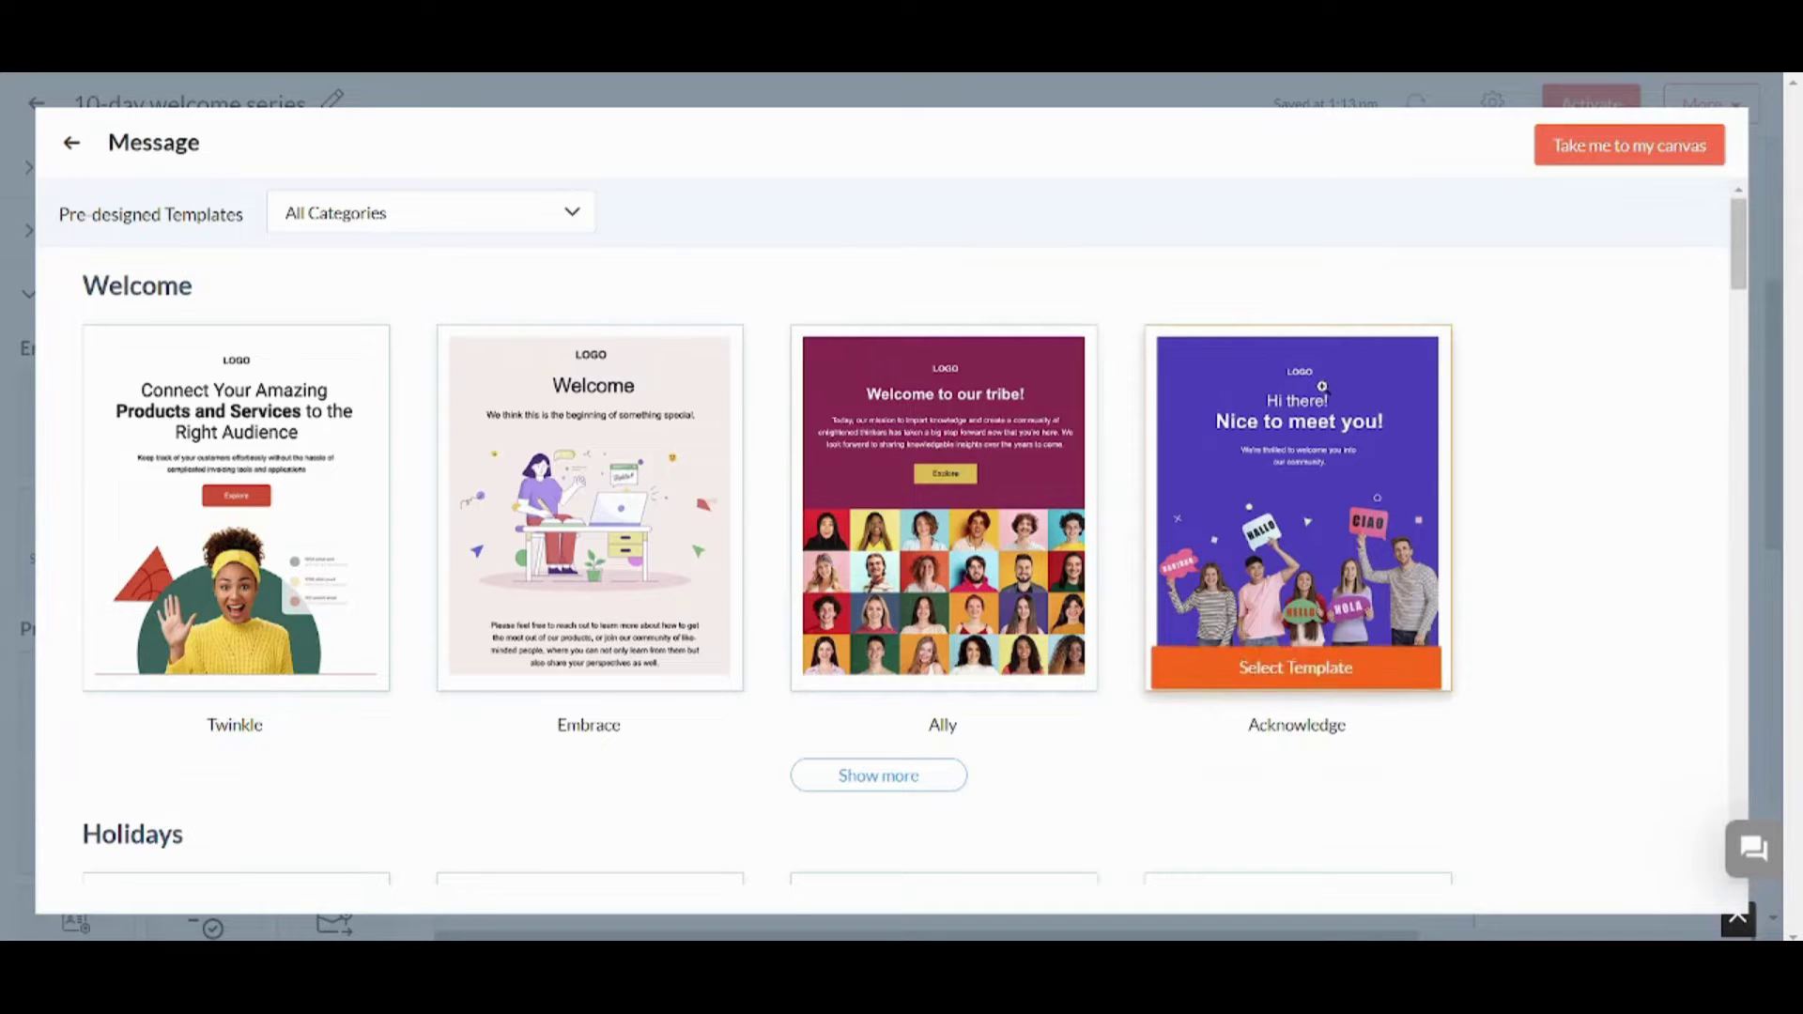
left_click(81, 149)
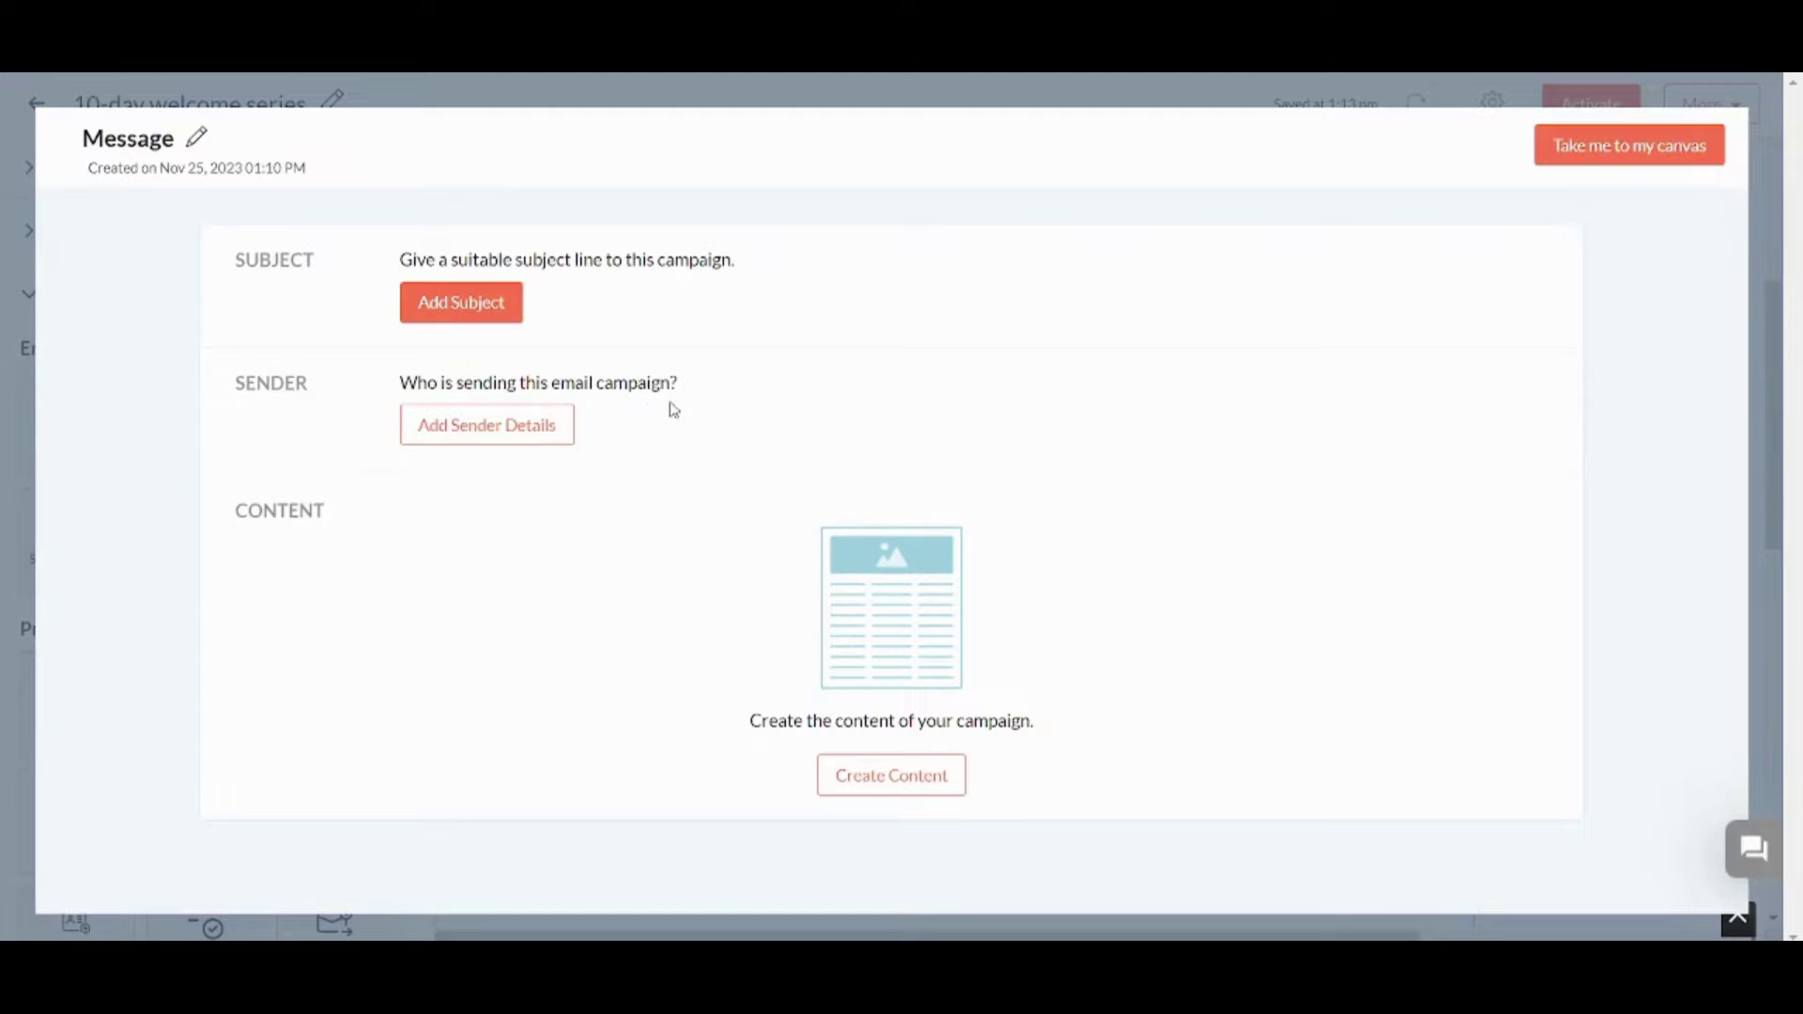
left_click(944, 778)
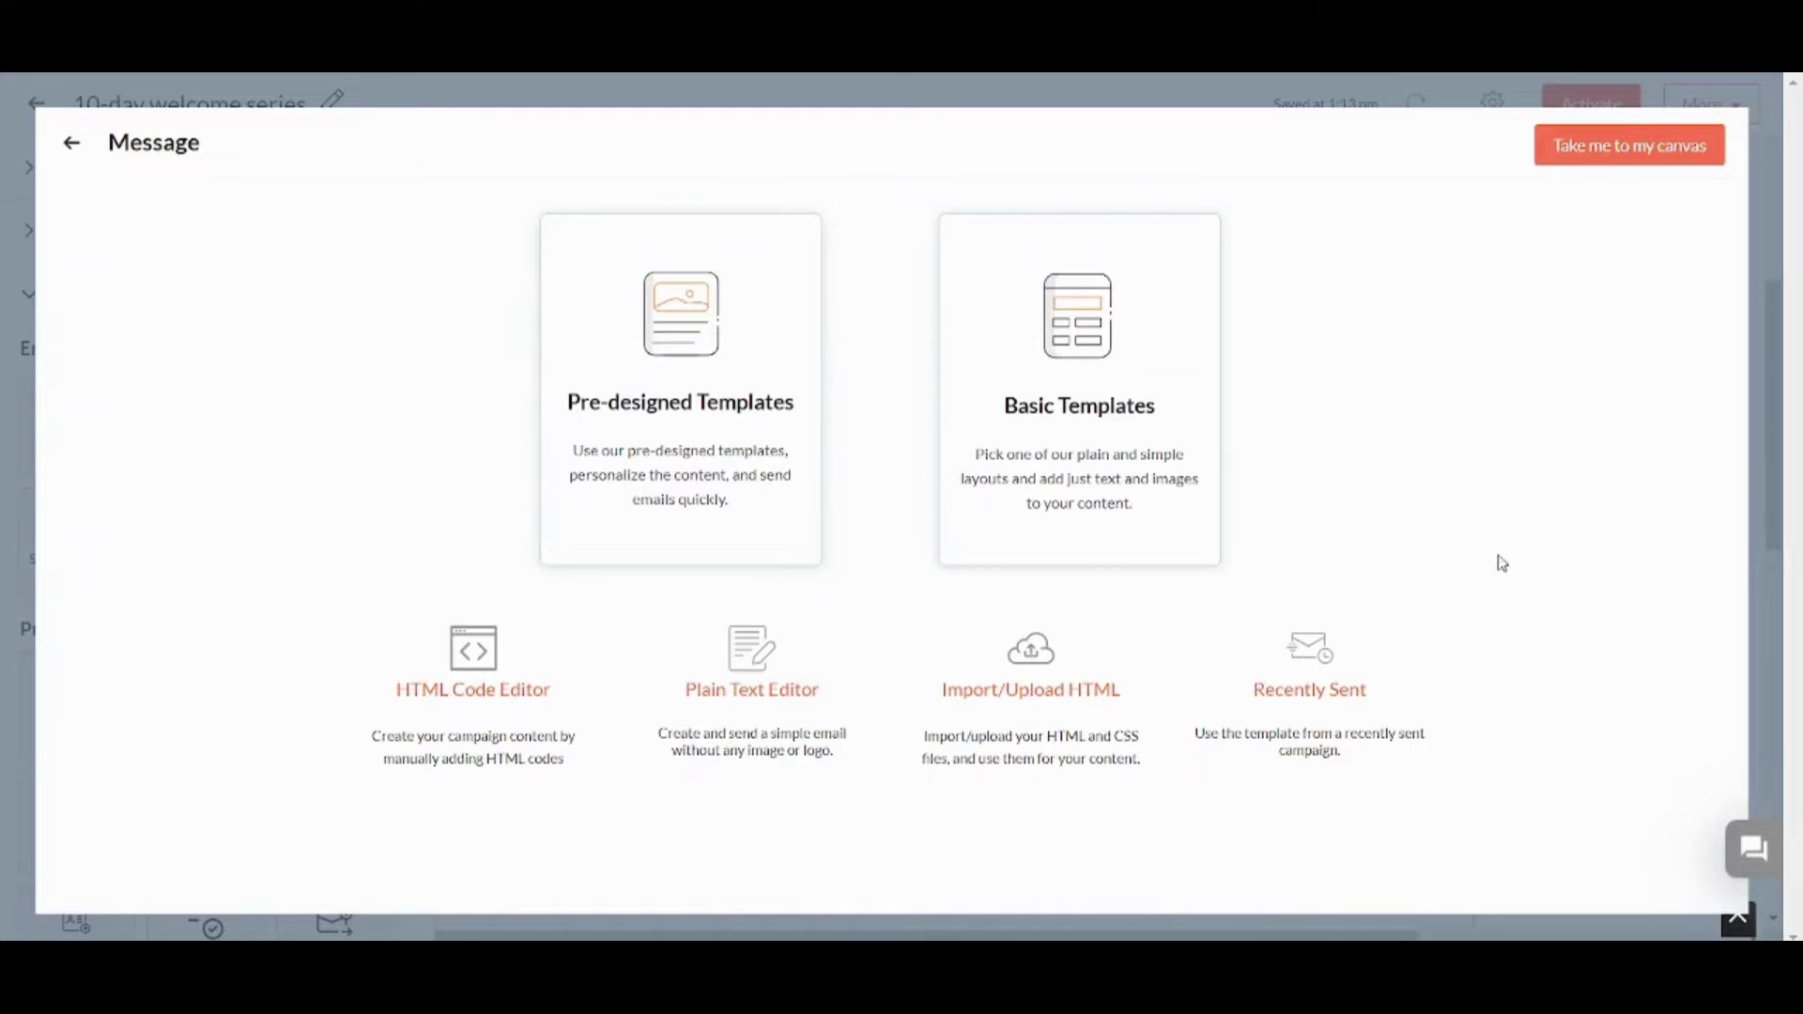
left_click(1646, 162)
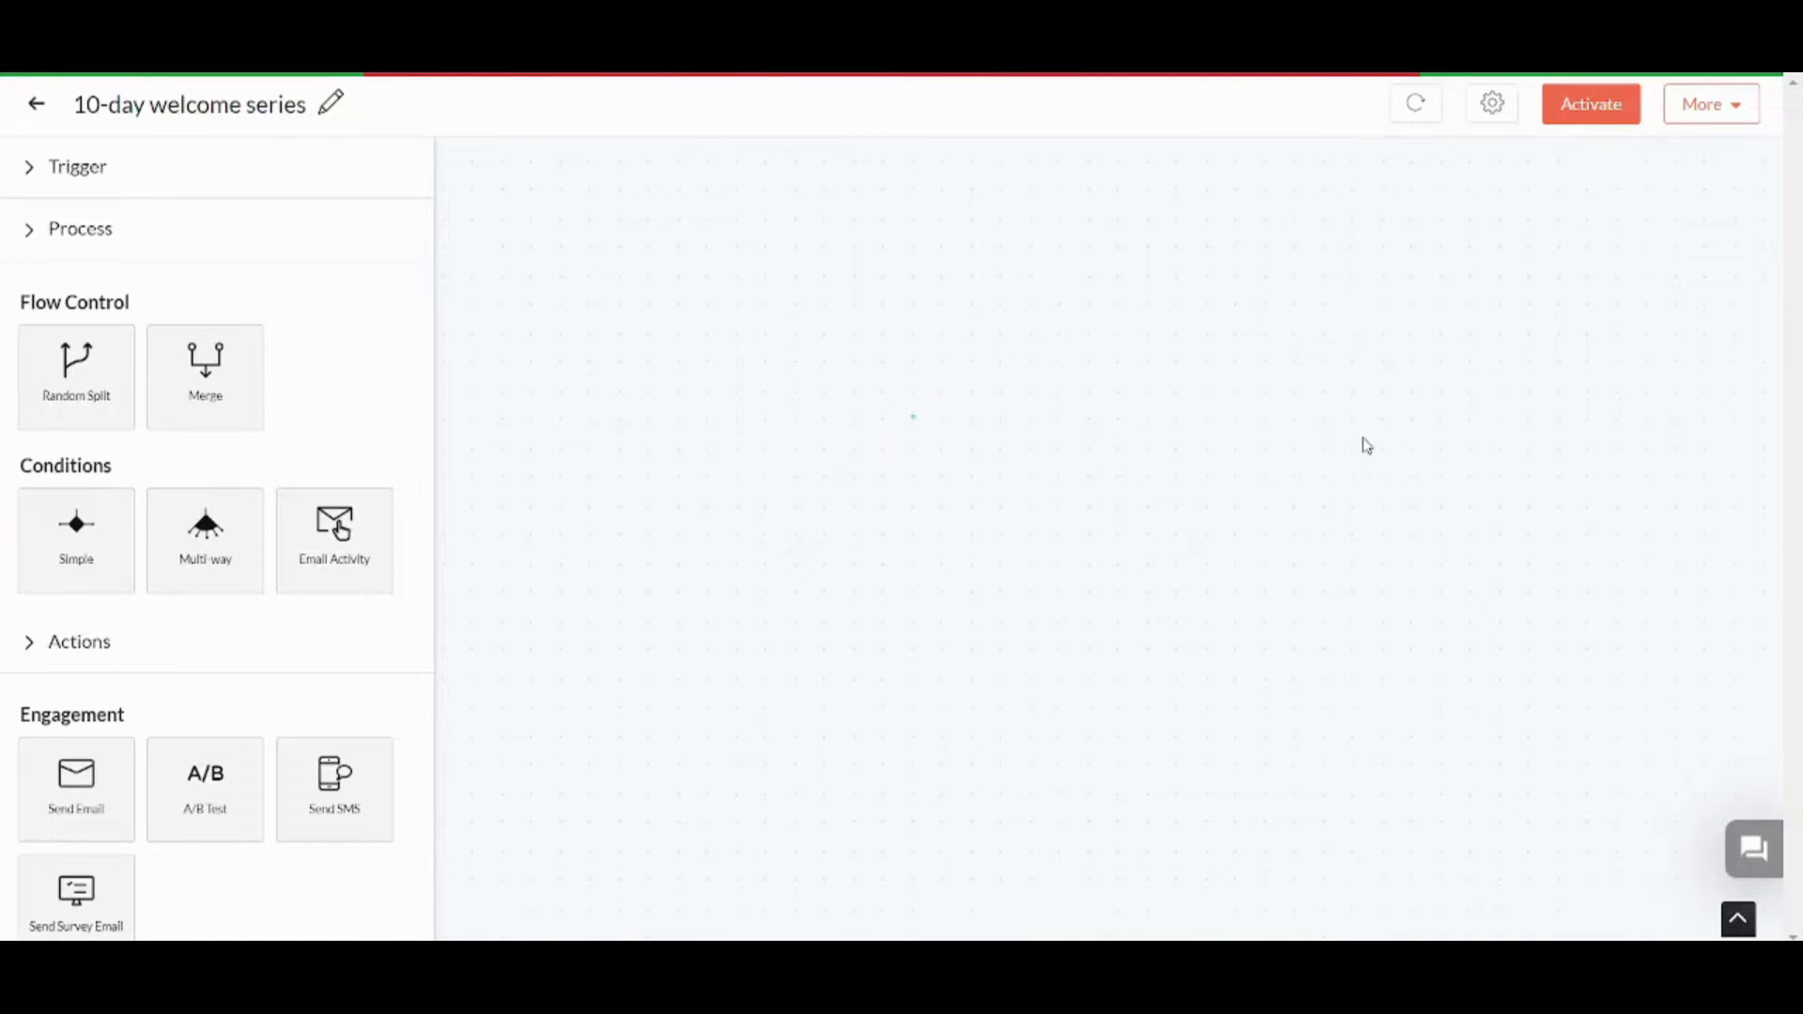
left_click_drag(1775, 302, 1800, 505)
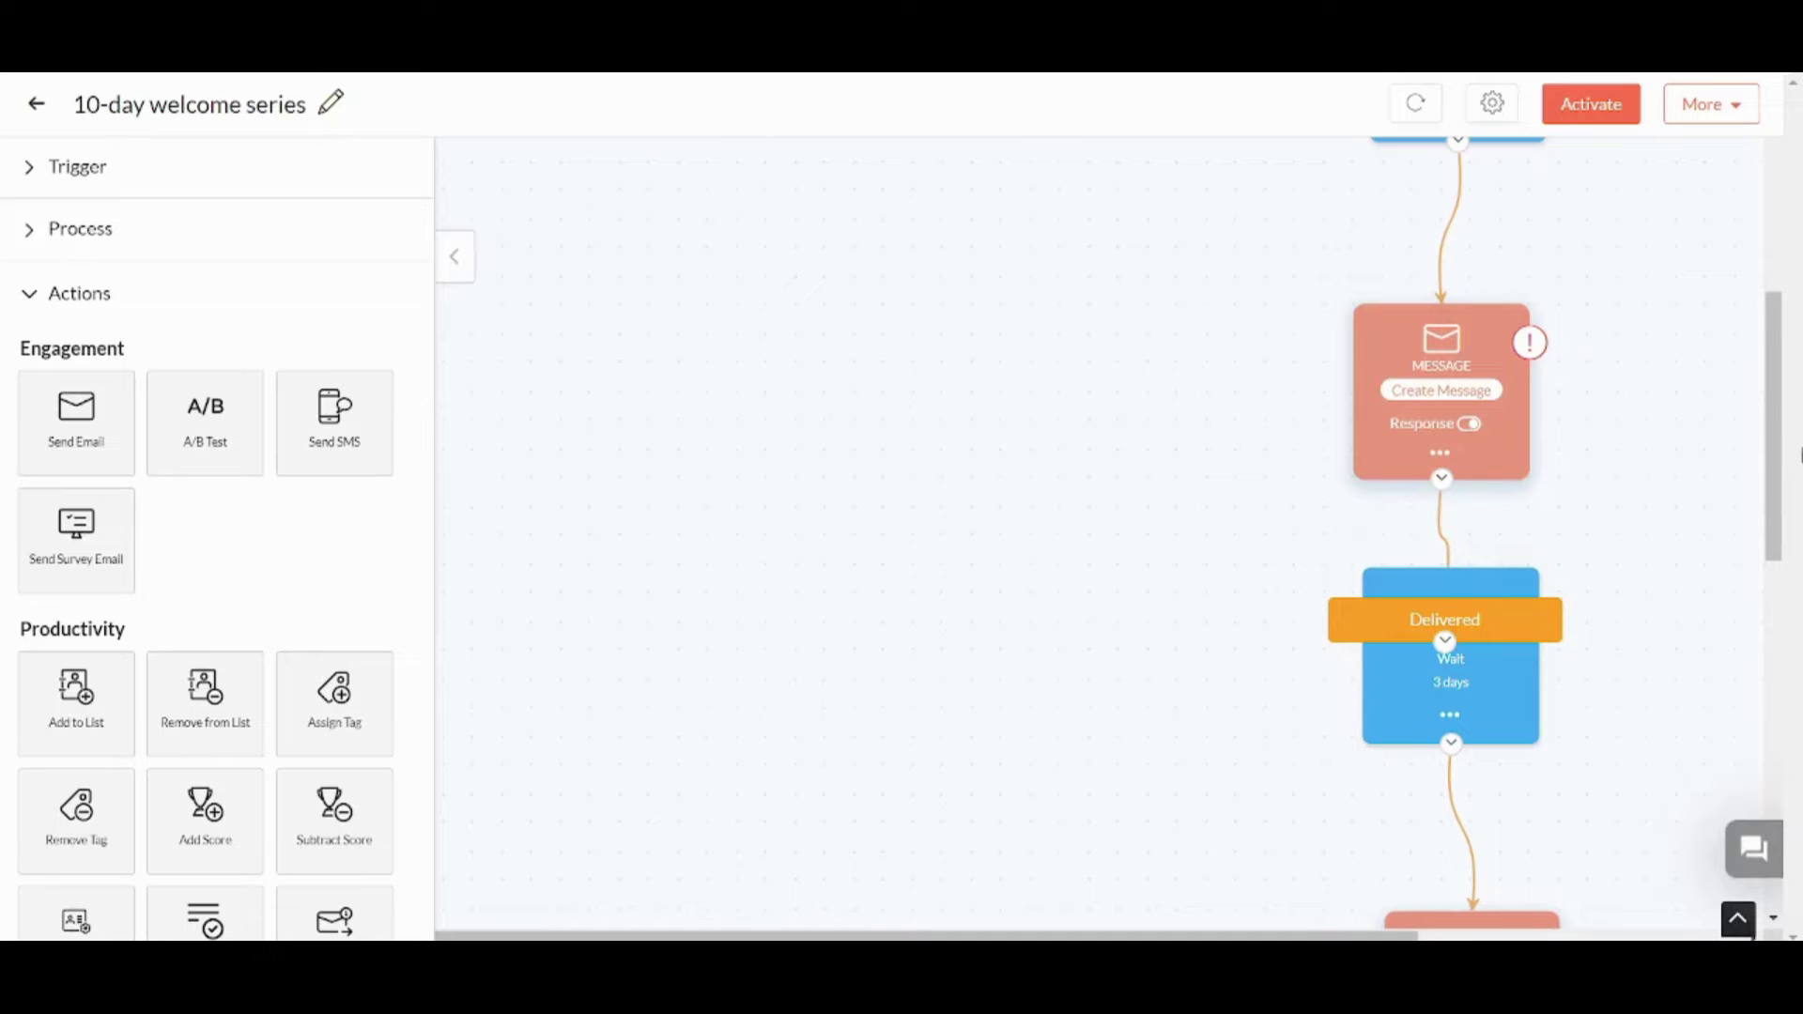
left_click_drag(1781, 435, 1781, 495)
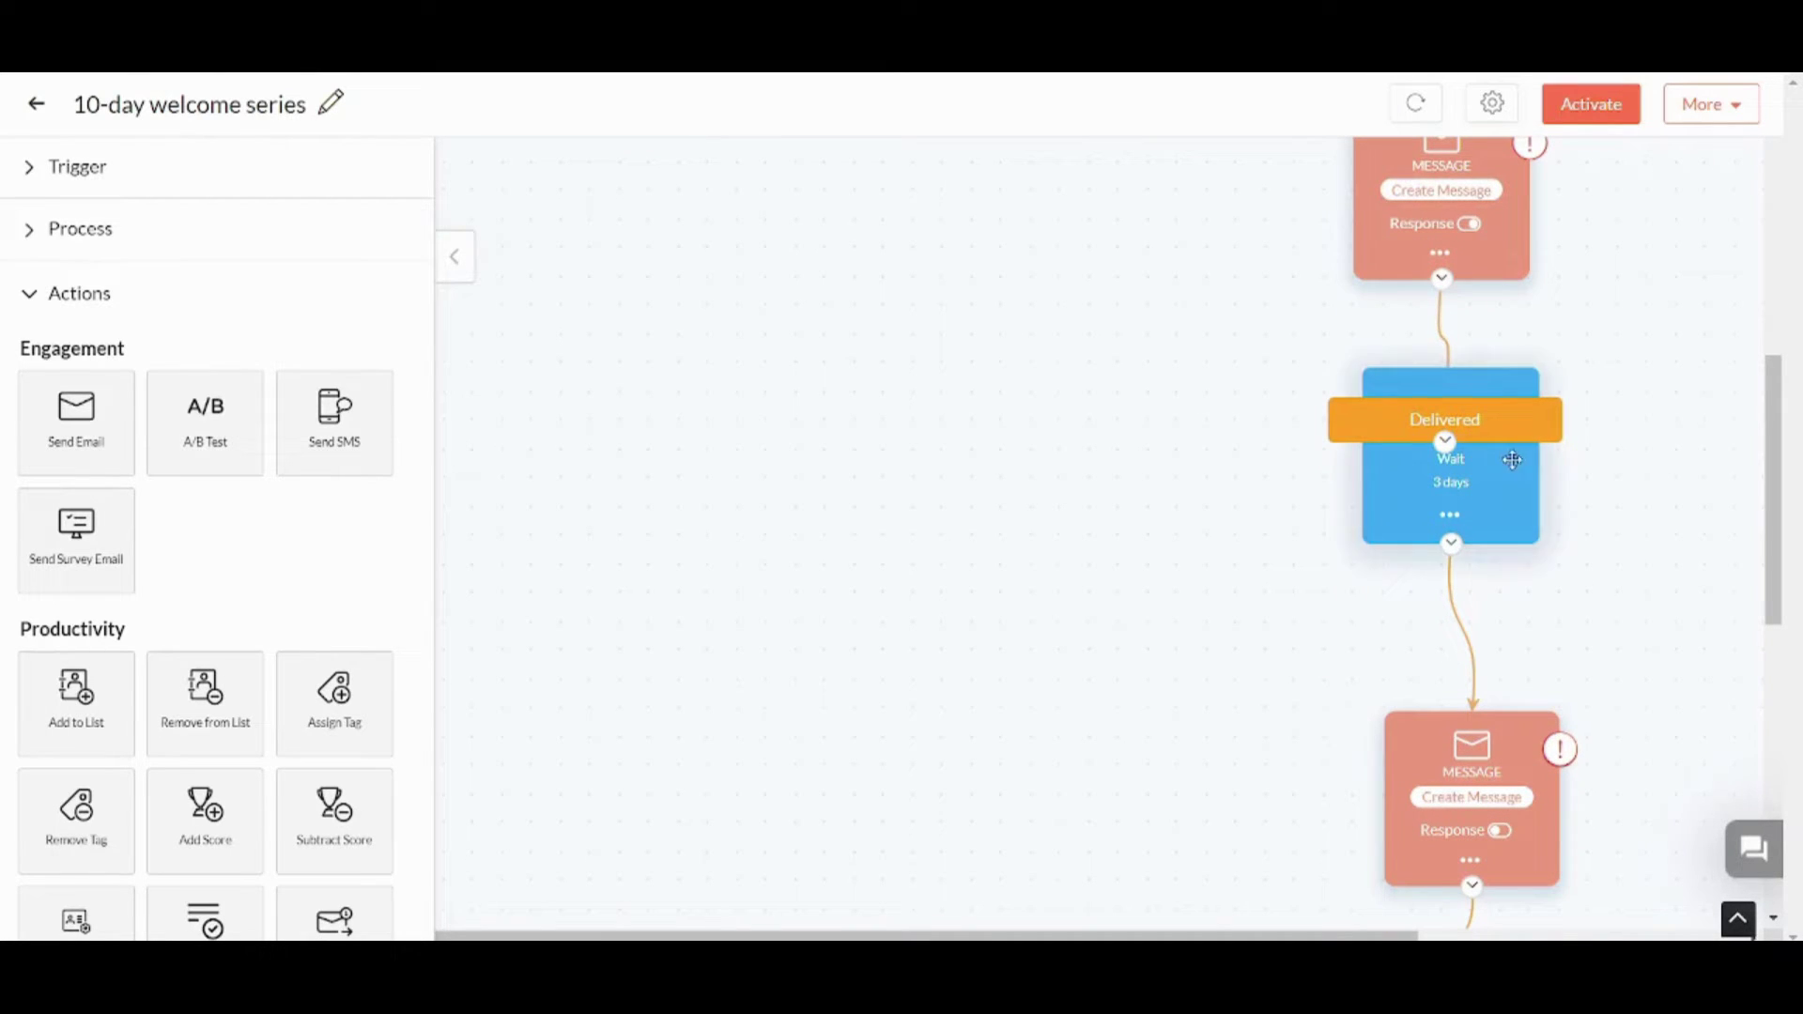
left_click_drag(1781, 434, 1781, 548)
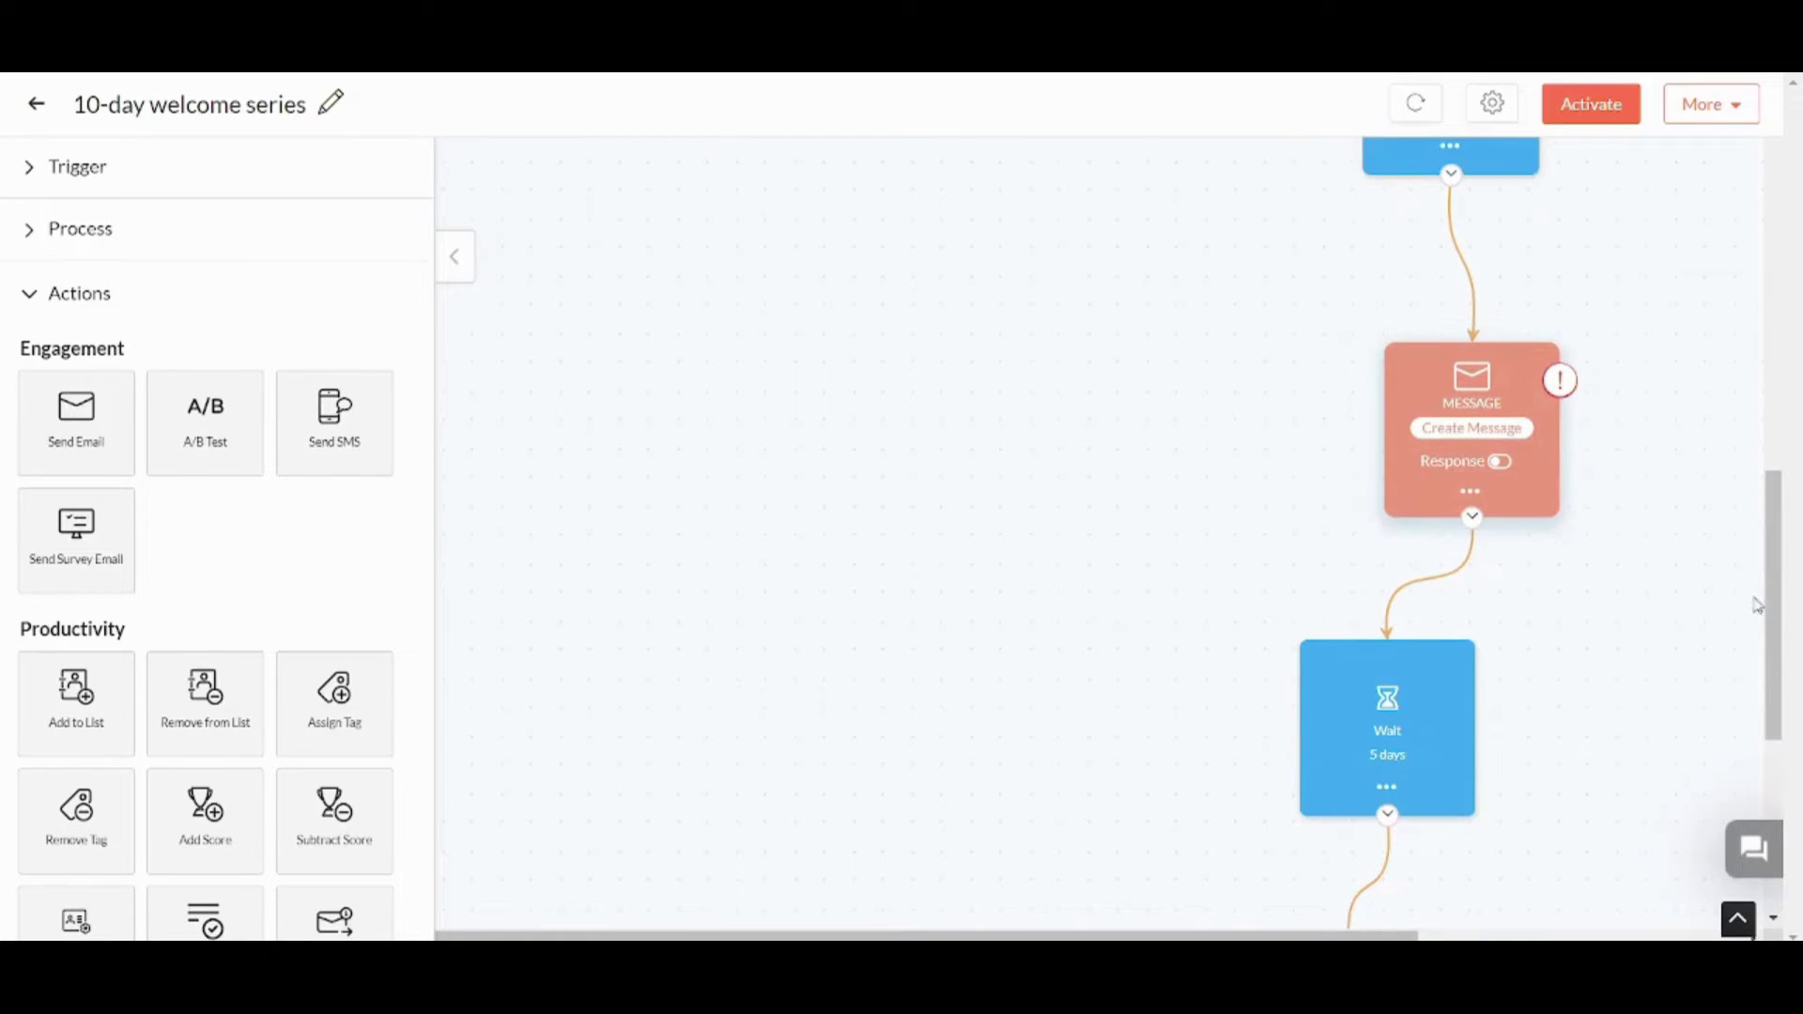
left_click_drag(1774, 623, 1779, 784)
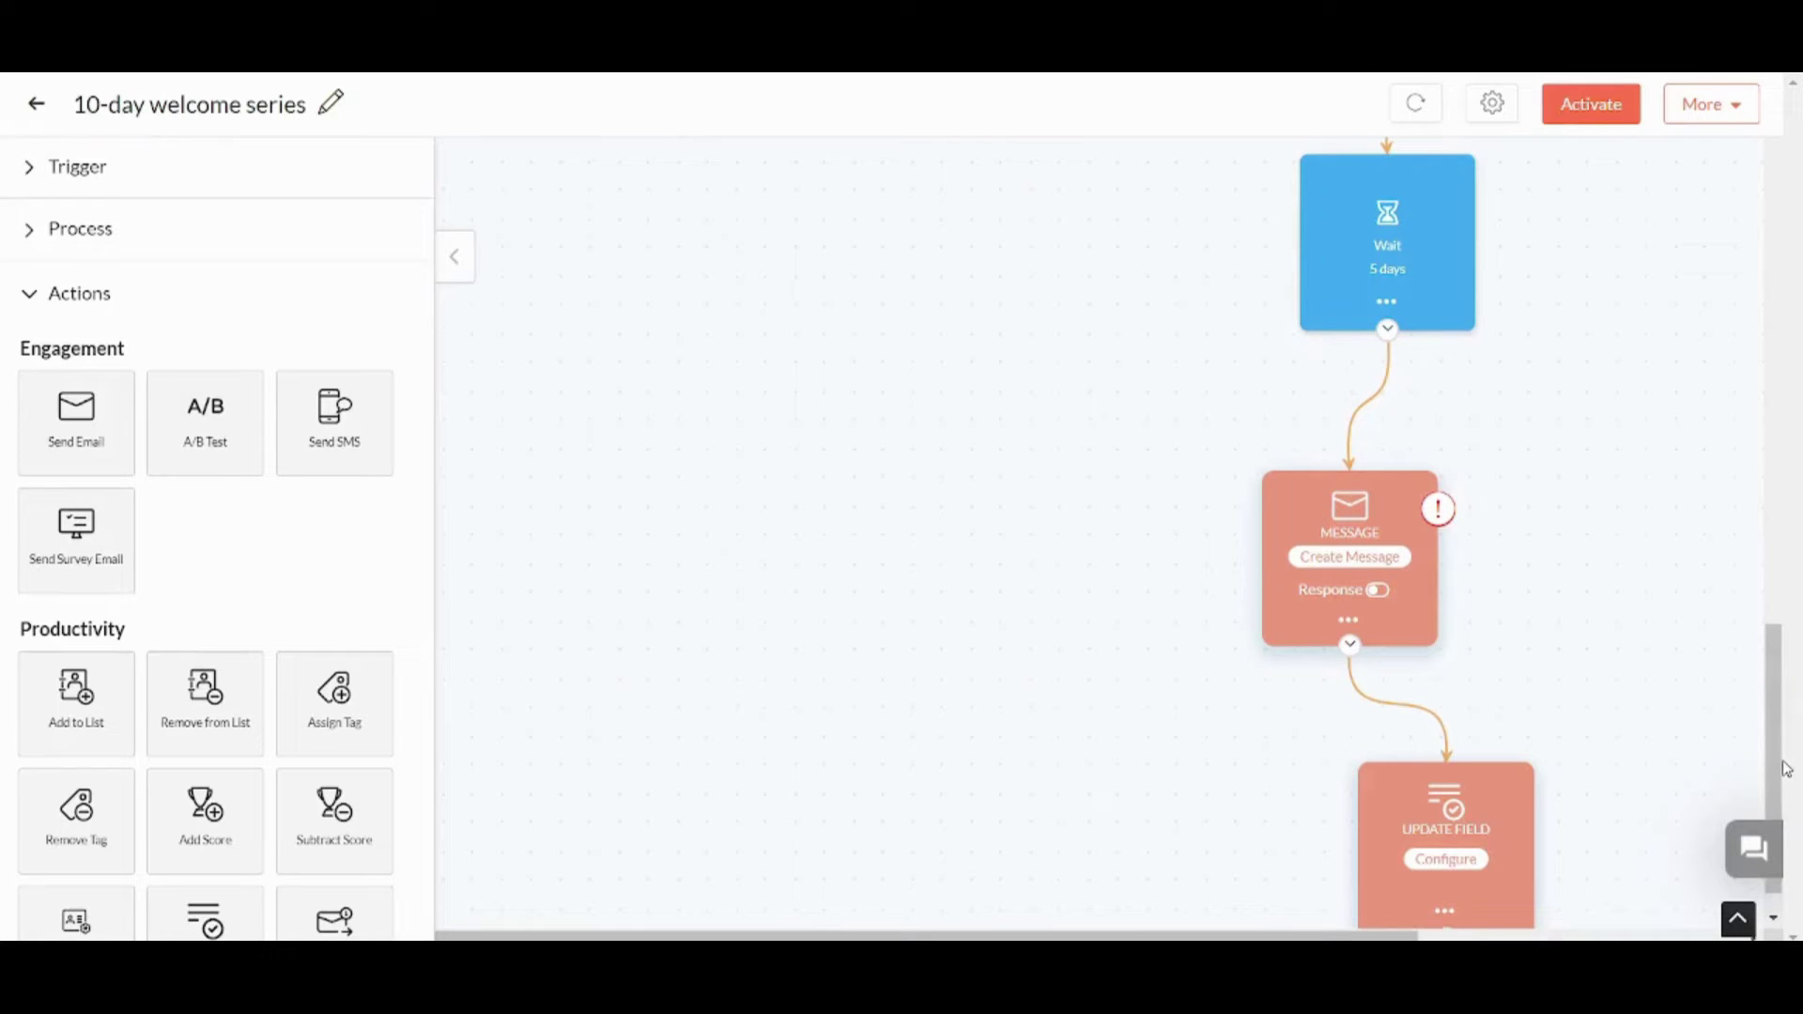
left_click_drag(1776, 765, 1776, 781)
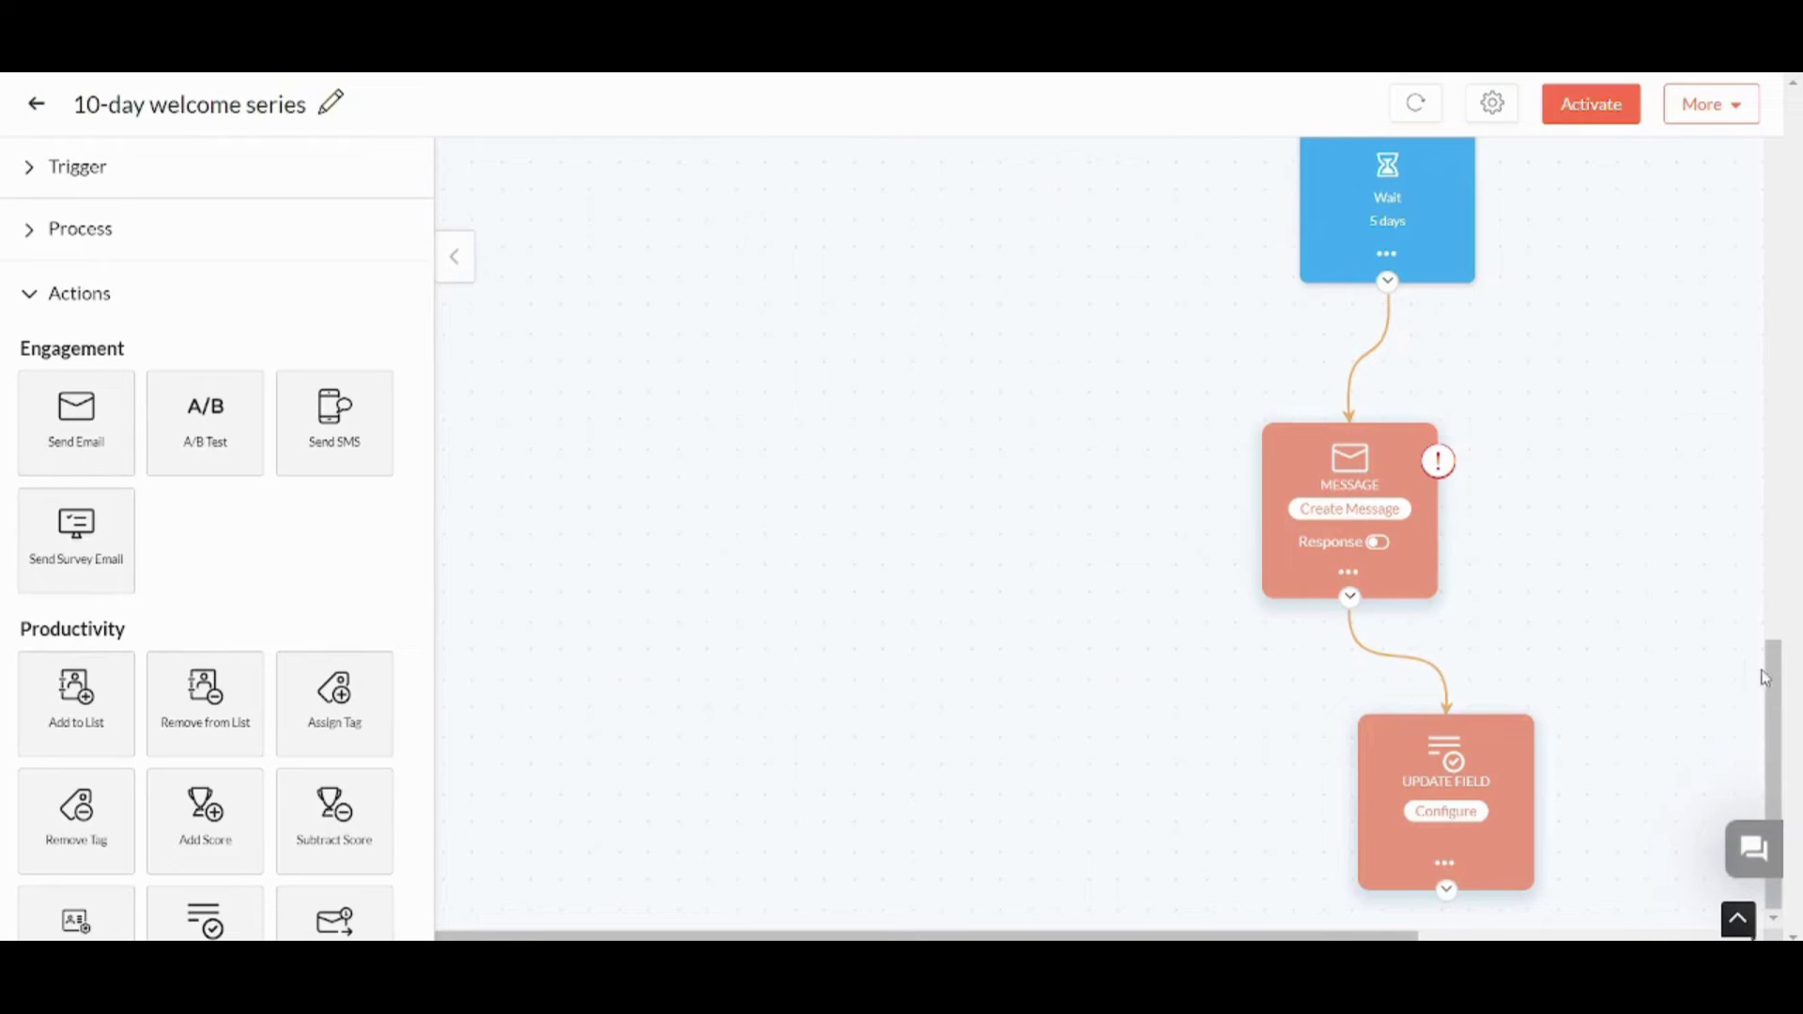
left_click_drag(1771, 680, 1705, 94)
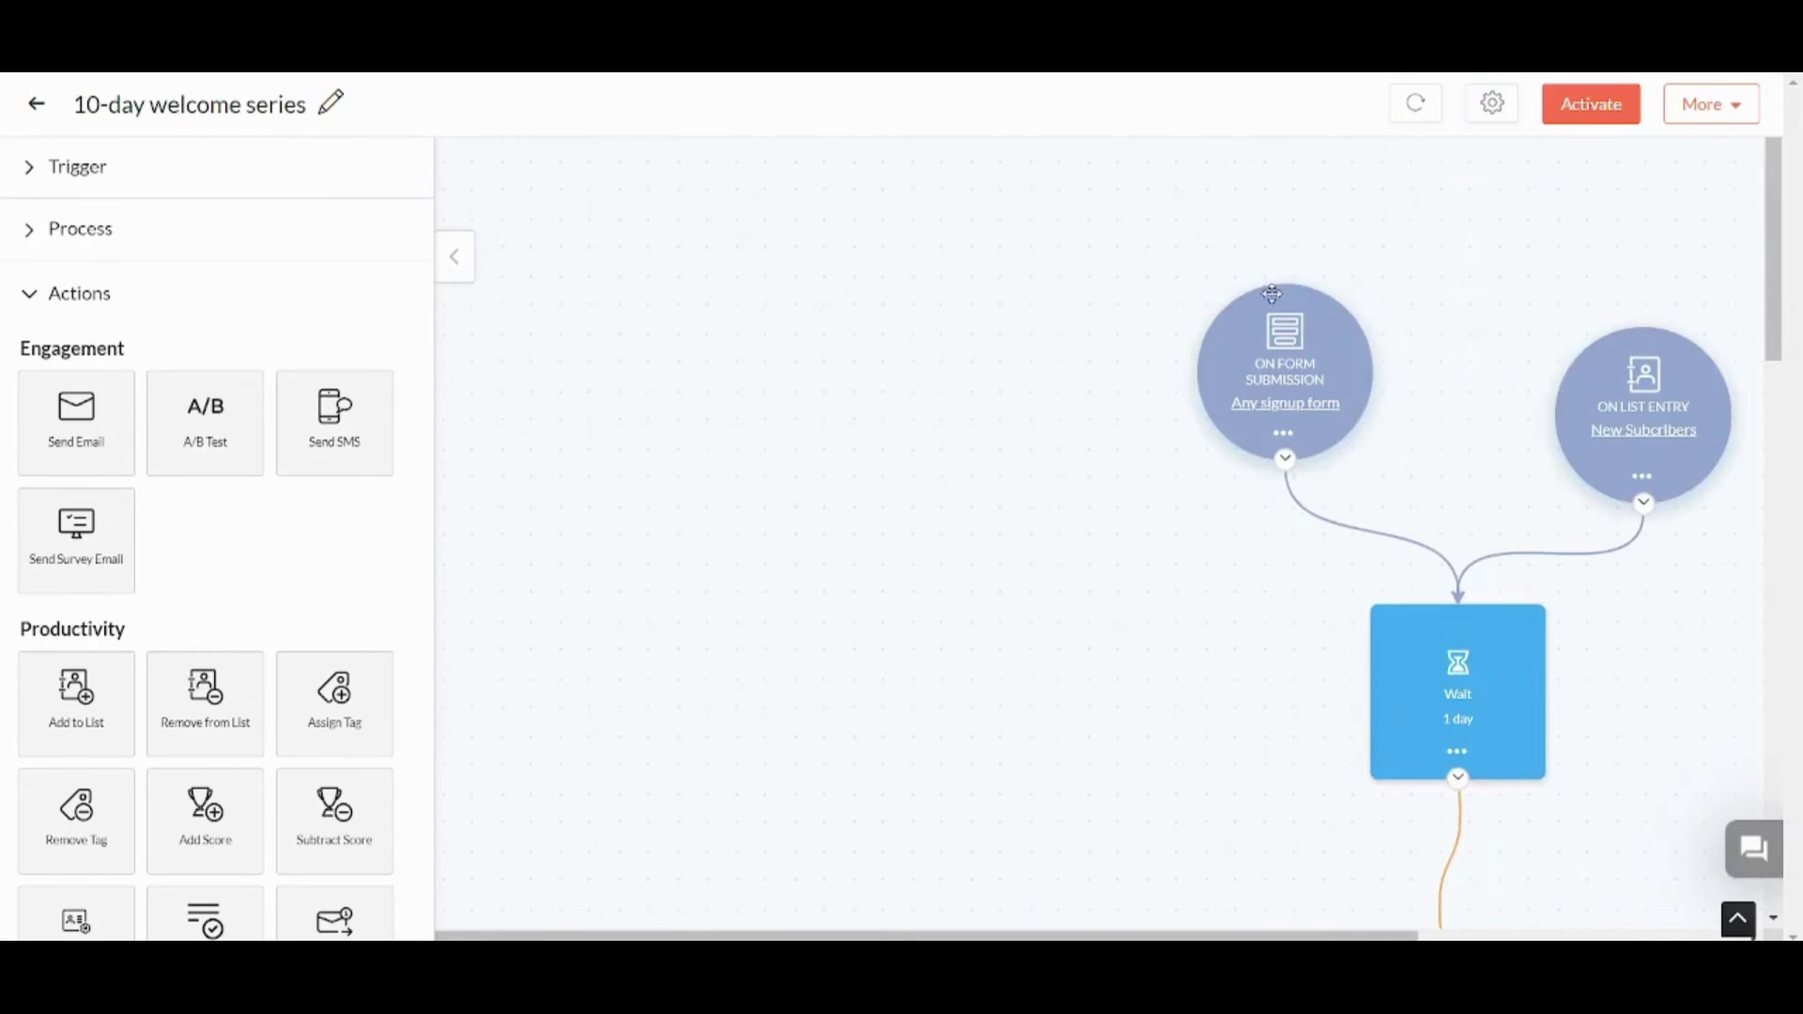